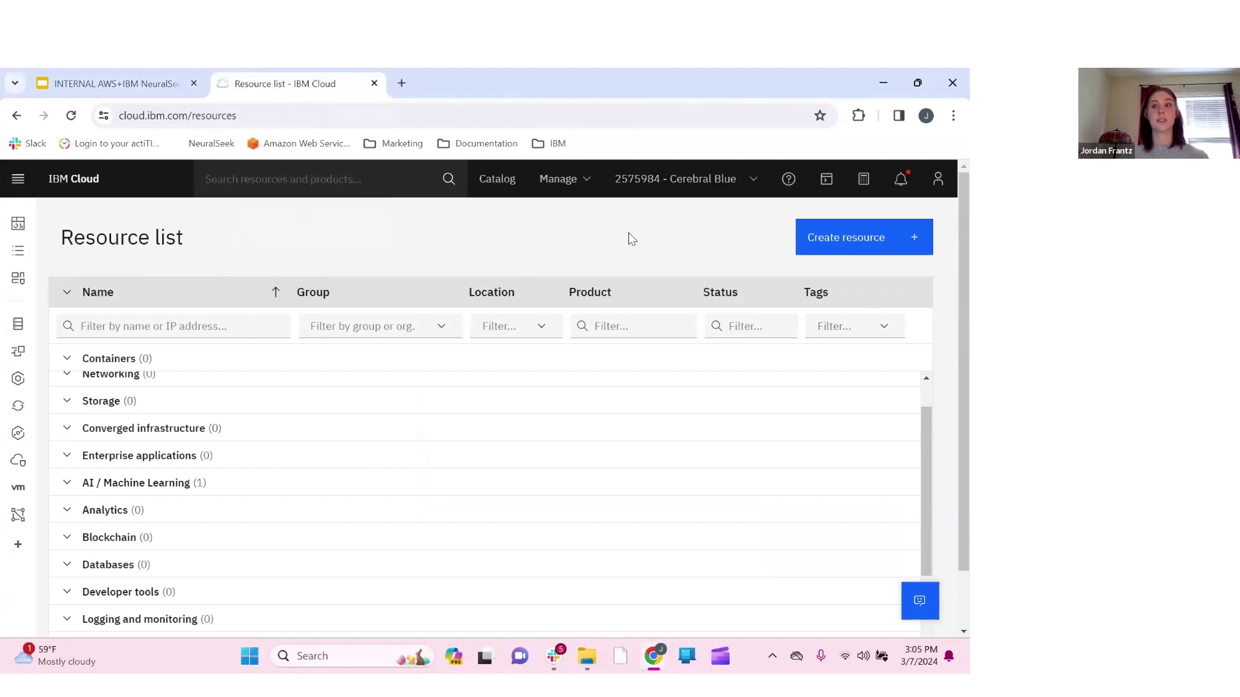
# Search the IBM Cloud catalog for NeuralSeek and open its product page
pyautogui.click(850, 249)
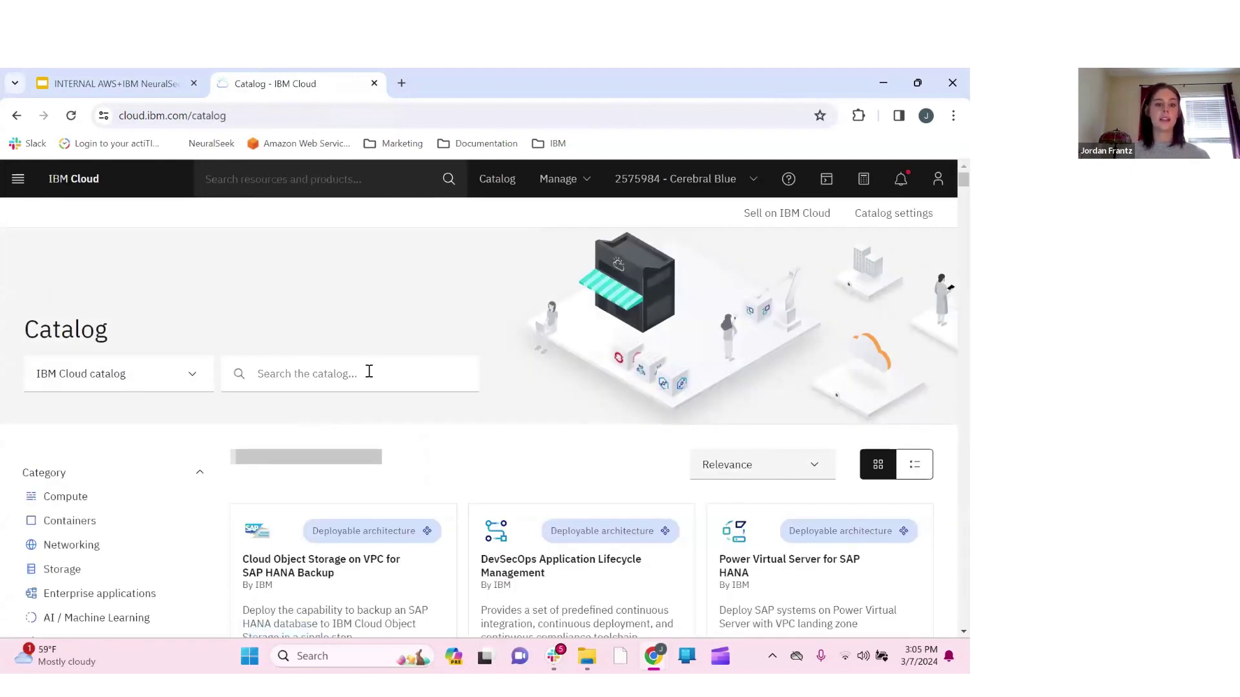
pyautogui.click(369, 372)
pyautogui.write('N')
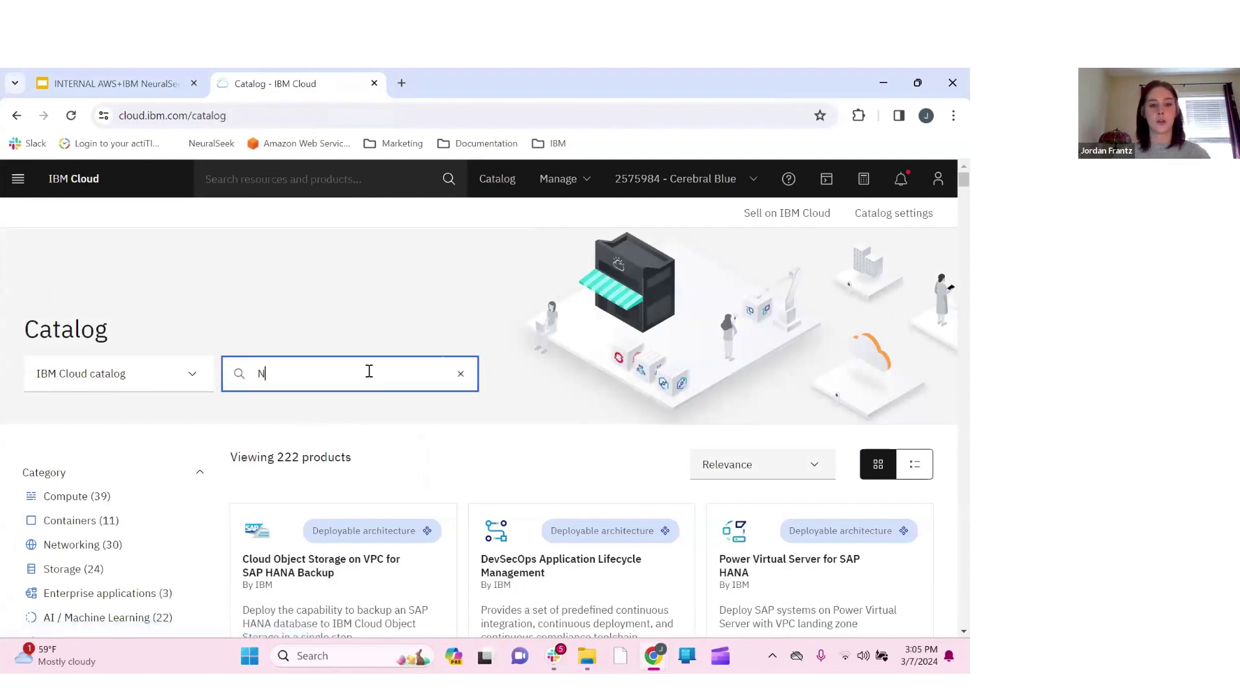
pyautogui.write('euralSeek')
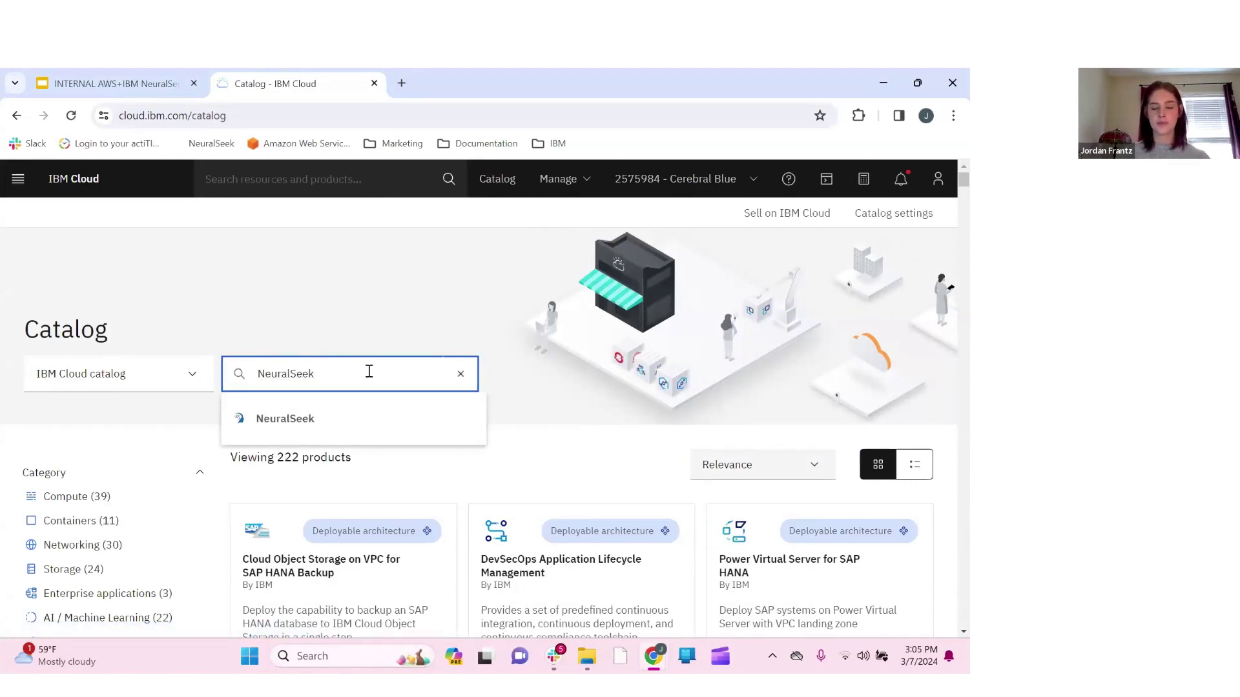
pyautogui.scroll(-3, 383, 487)
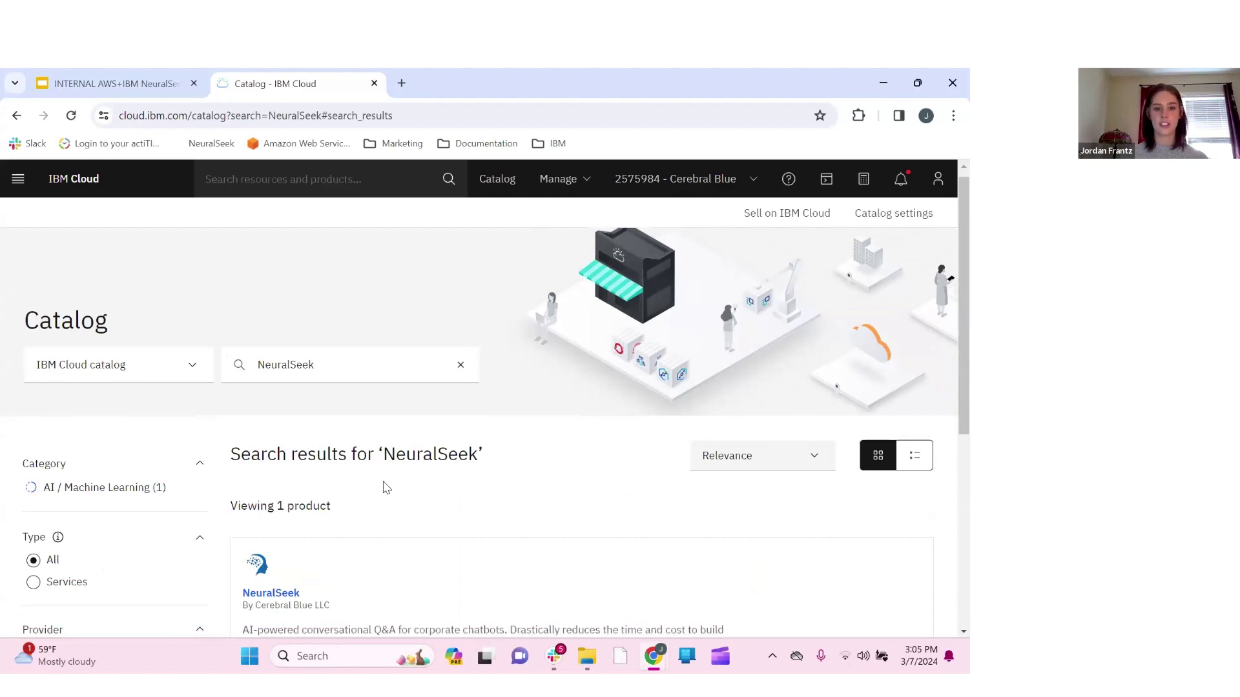
pyautogui.click(274, 447)
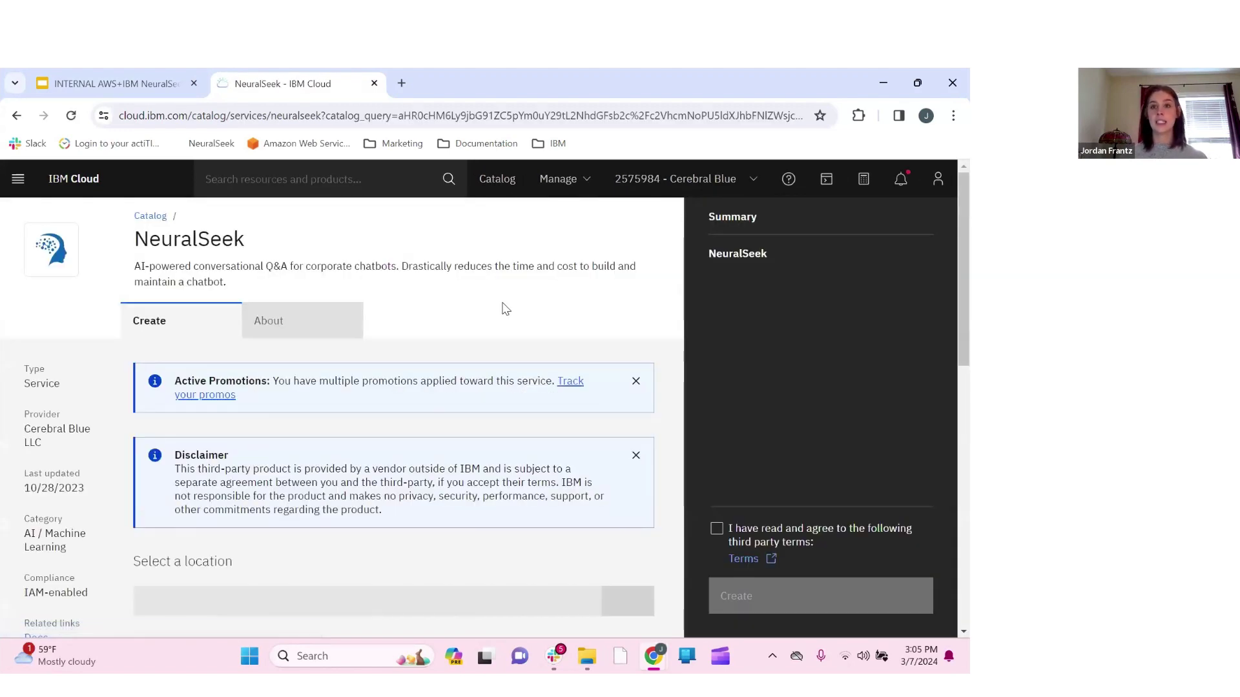
# Select the Pay-per-answer pricing plan for NeuralSeek in Dallas
pyautogui.scroll(-1, 504, 310)
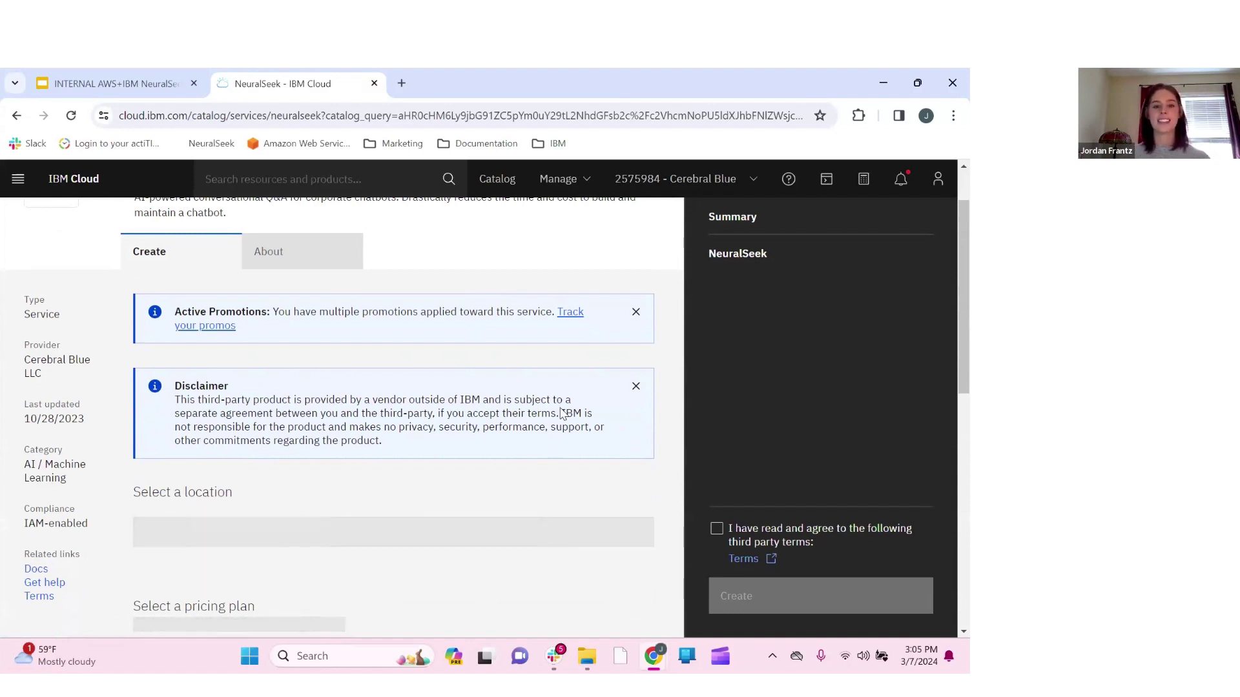
pyautogui.scroll(-3, 448, 470)
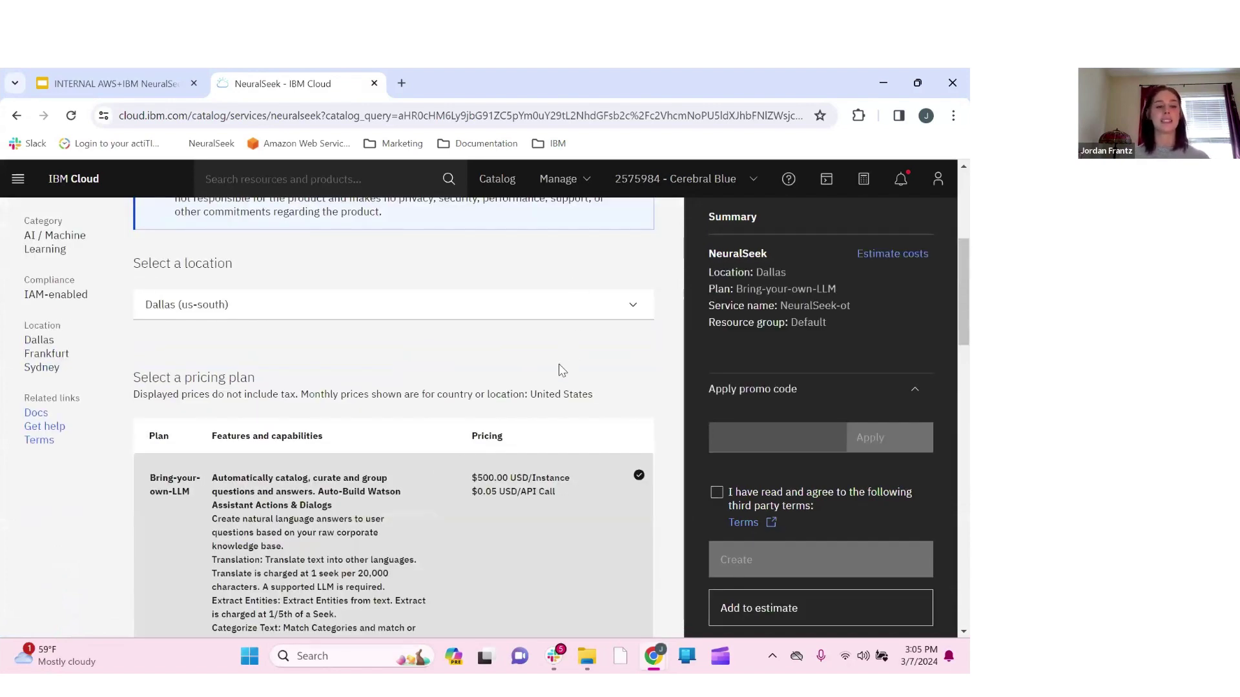
pyautogui.scroll(-2, 559, 368)
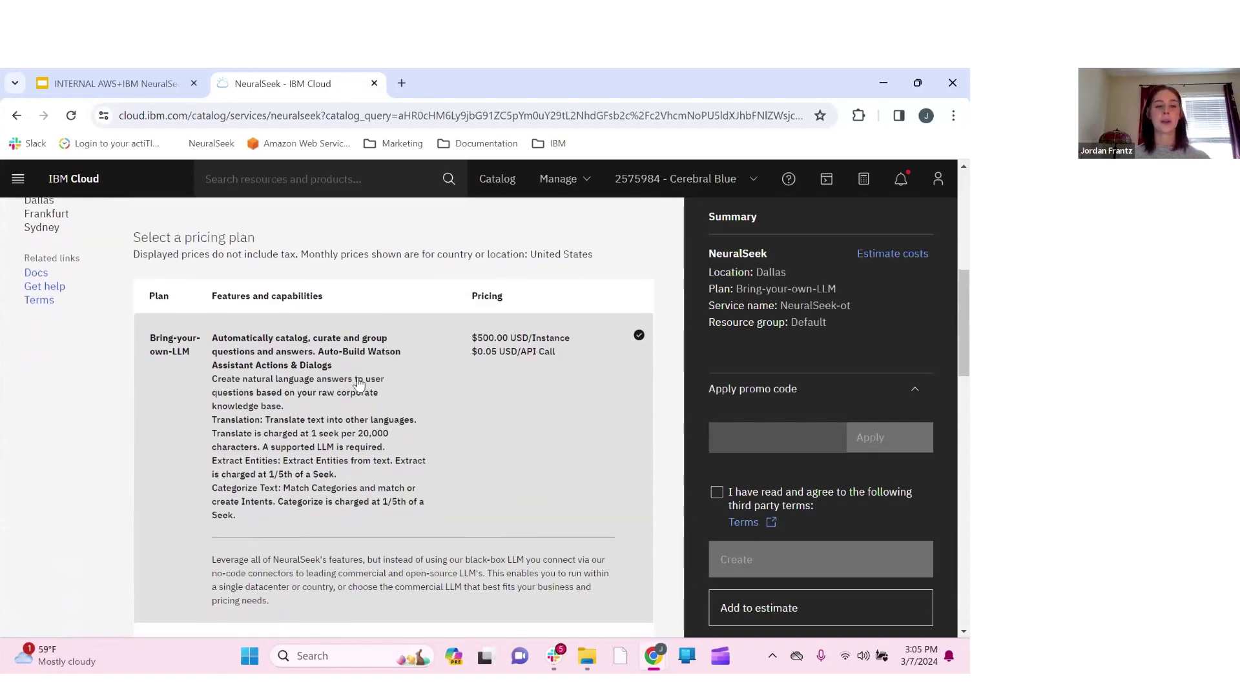
pyautogui.scroll(2, 506, 301)
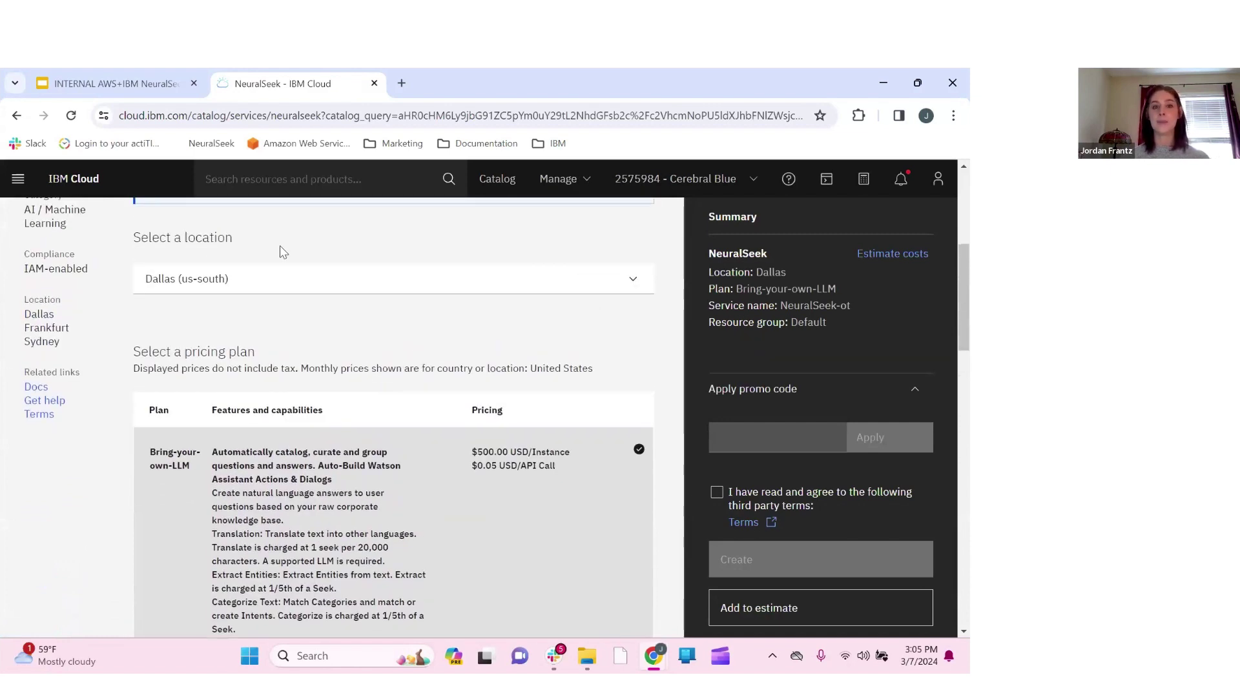
pyautogui.scroll(-4, 348, 420)
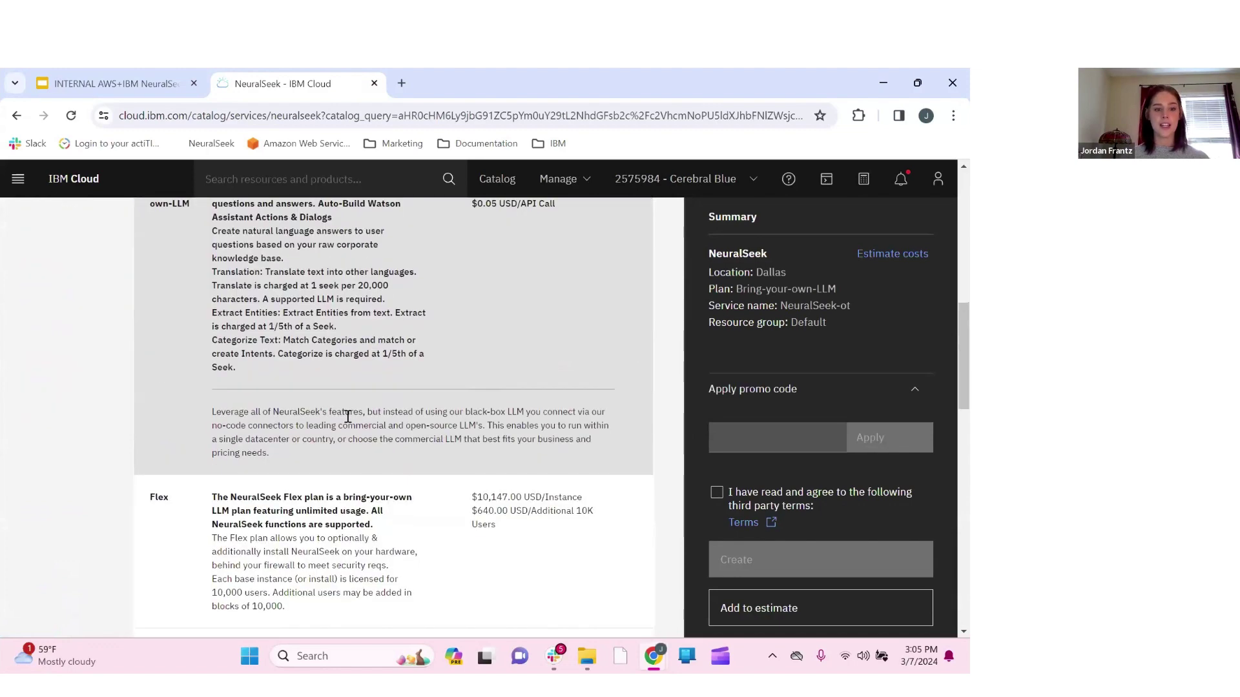
pyautogui.scroll(-6, 348, 416)
pyautogui.click(483, 416)
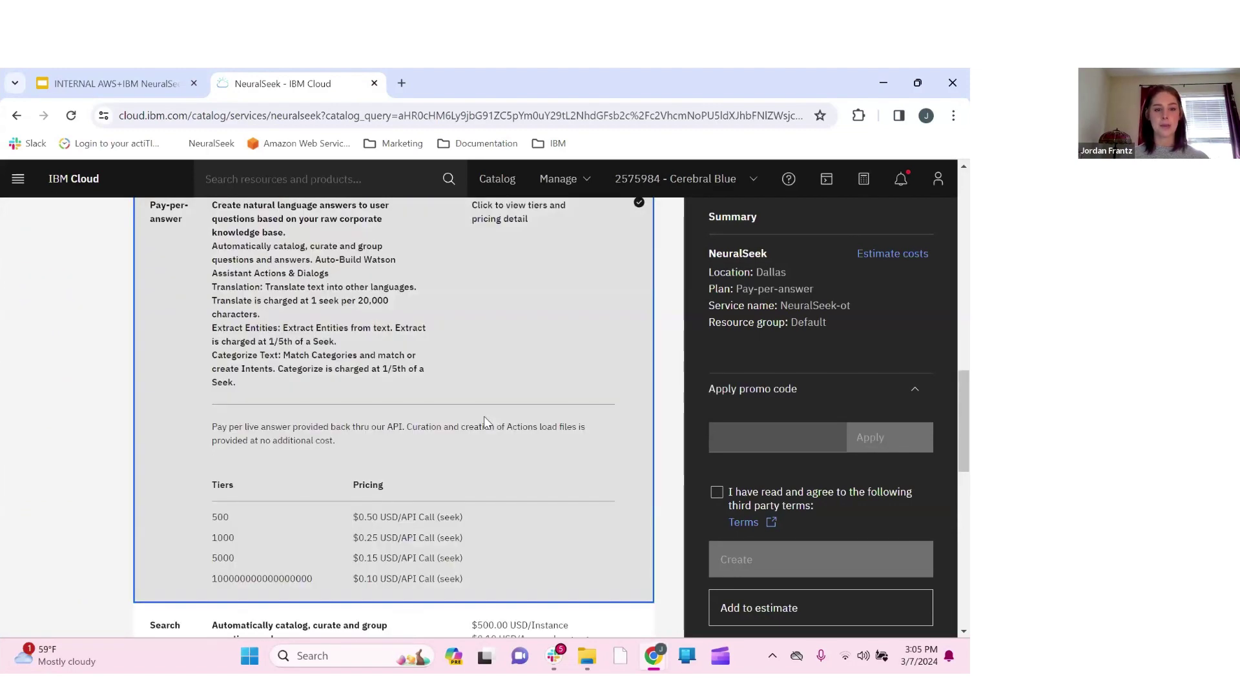
pyautogui.scroll(-8, 483, 416)
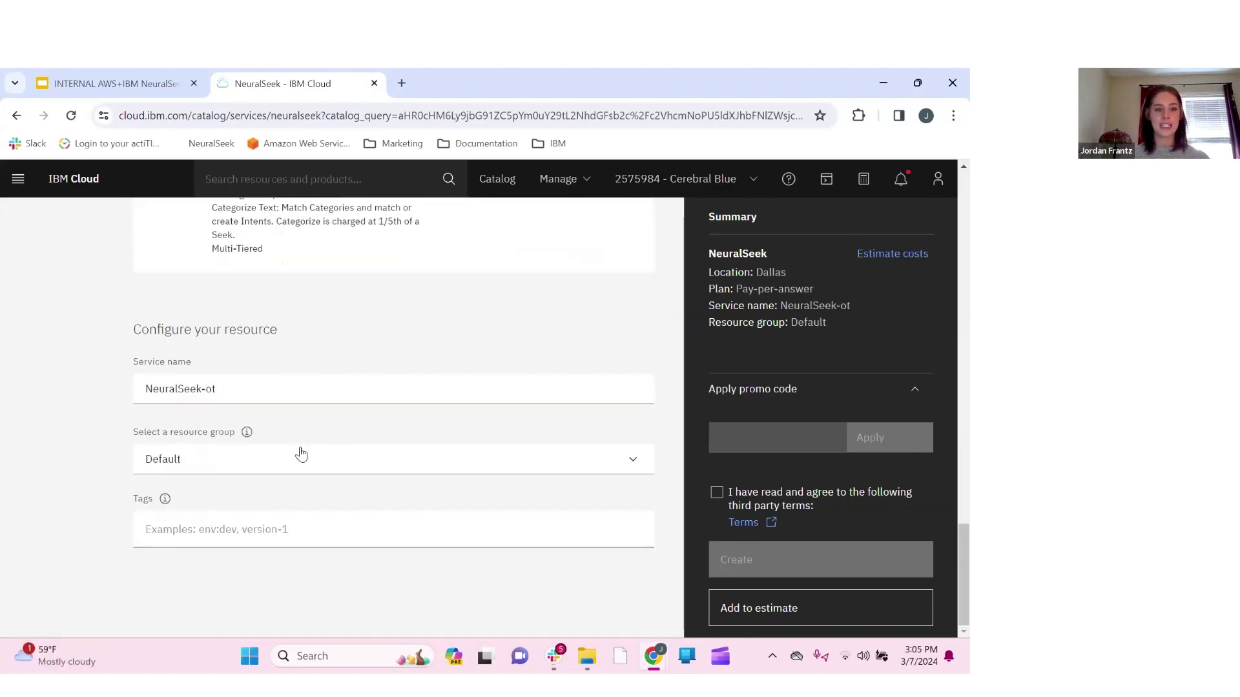
# Create NeuralSeek-ot in the LearningLabDemo resource group after accepting the third-party terms
pyautogui.click(301, 456)
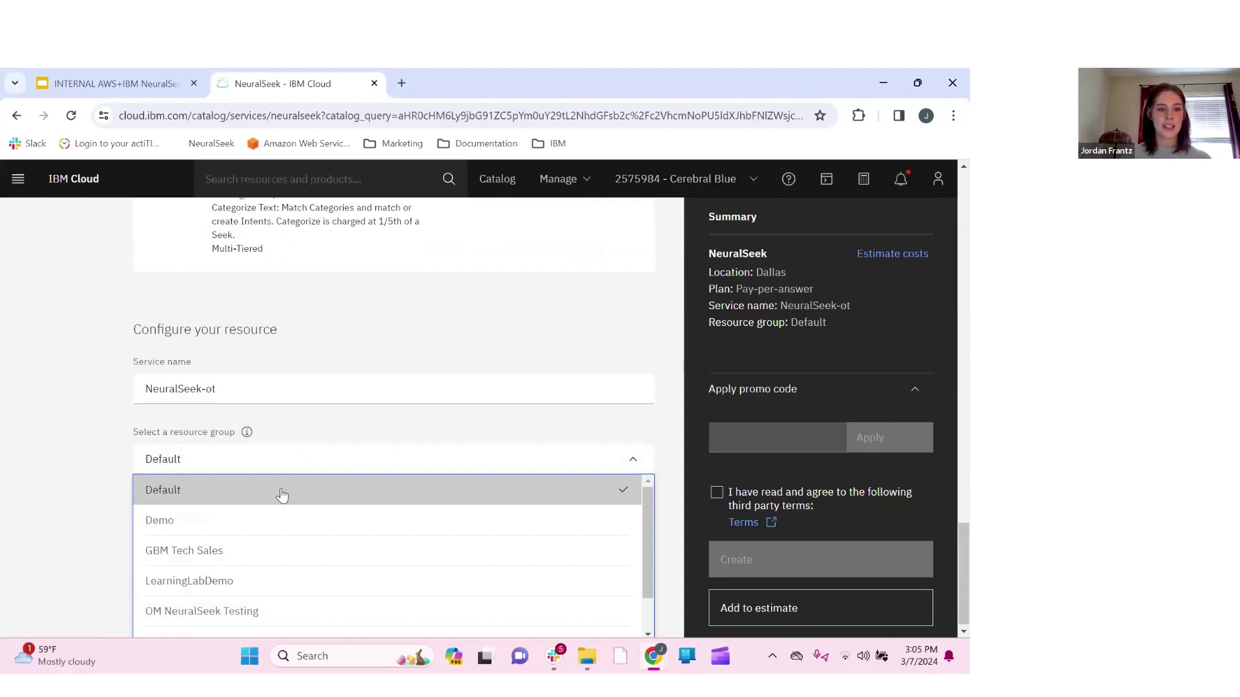
pyautogui.click(248, 582)
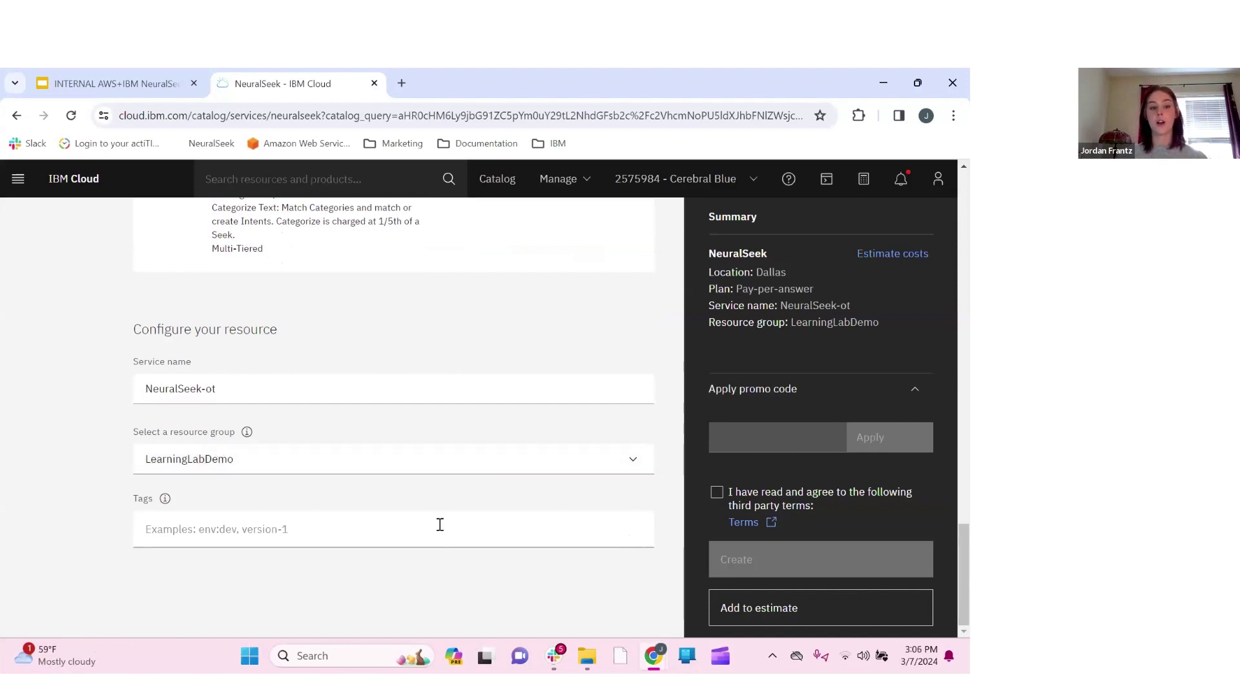
pyautogui.click(717, 495)
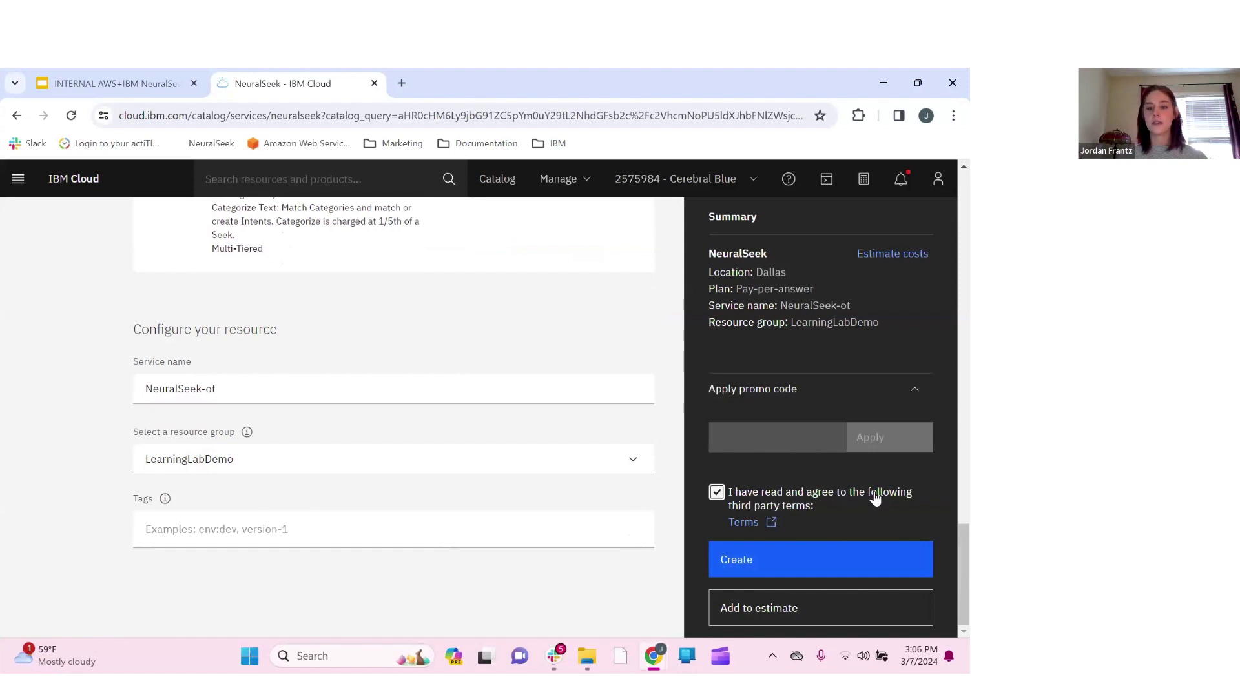
pyautogui.click(806, 567)
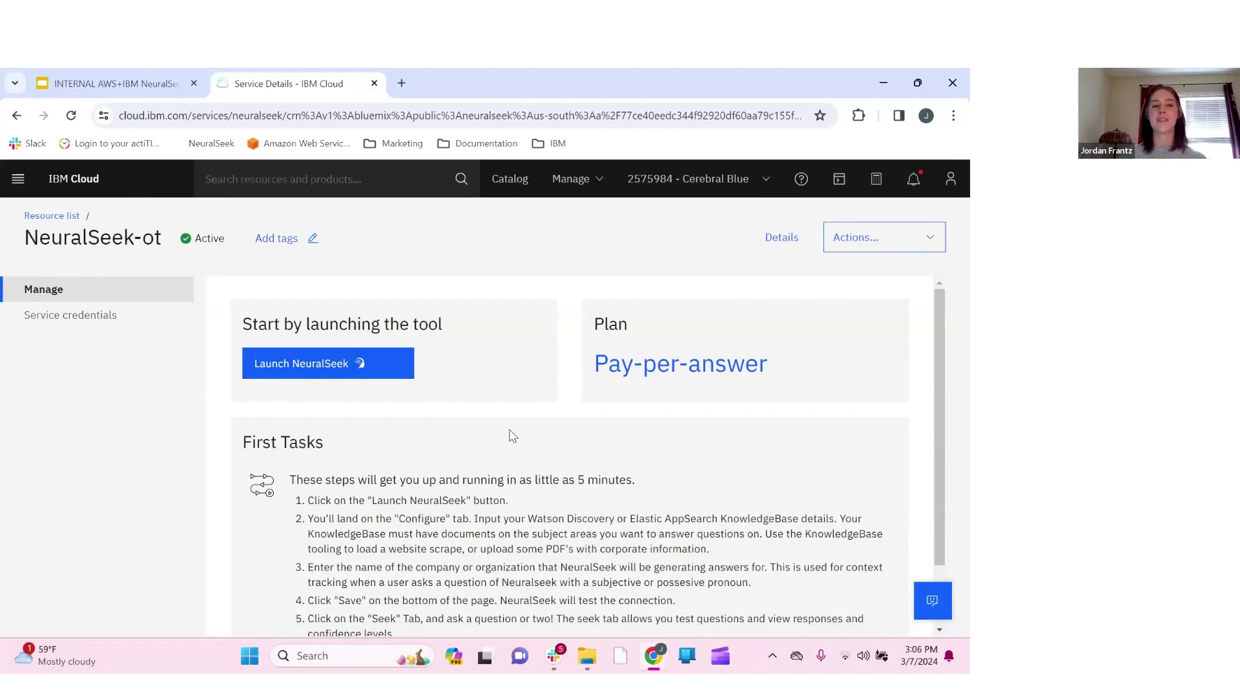
# Launch the NeuralSeek console and scroll through its Welcome to NeuralSeek page
pyautogui.click(381, 368)
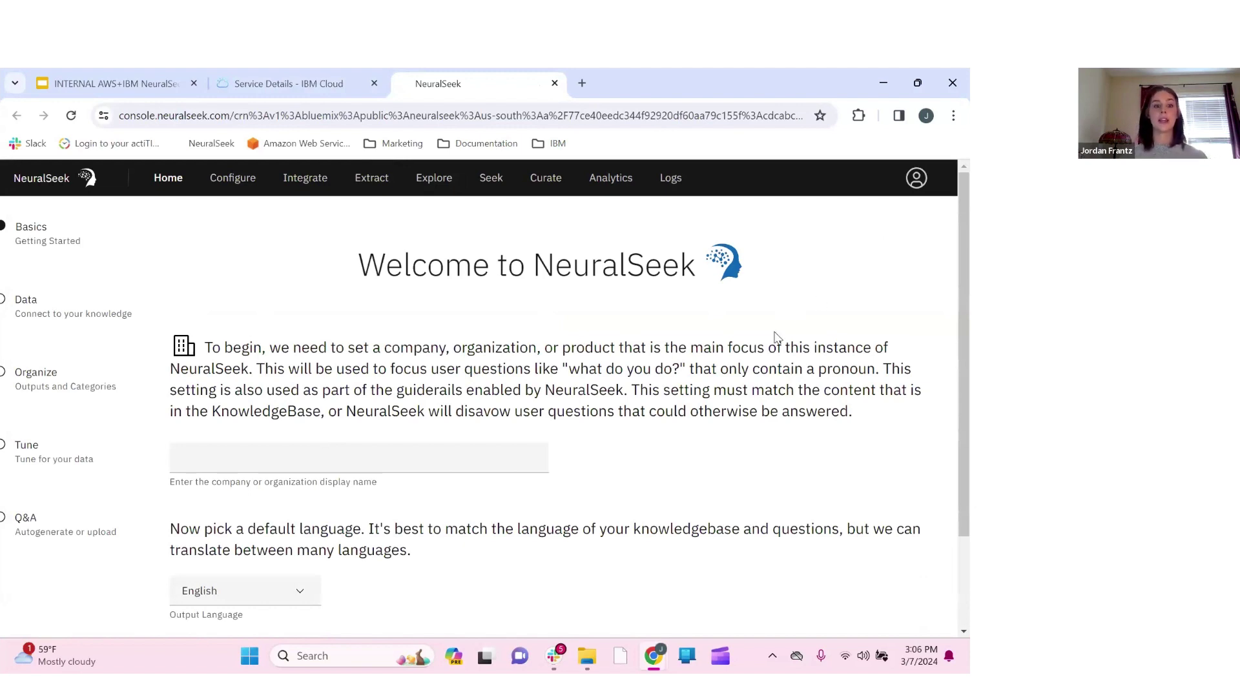
pyautogui.scroll(-1, 576, 395)
pyautogui.scroll(-1, 576, 395)
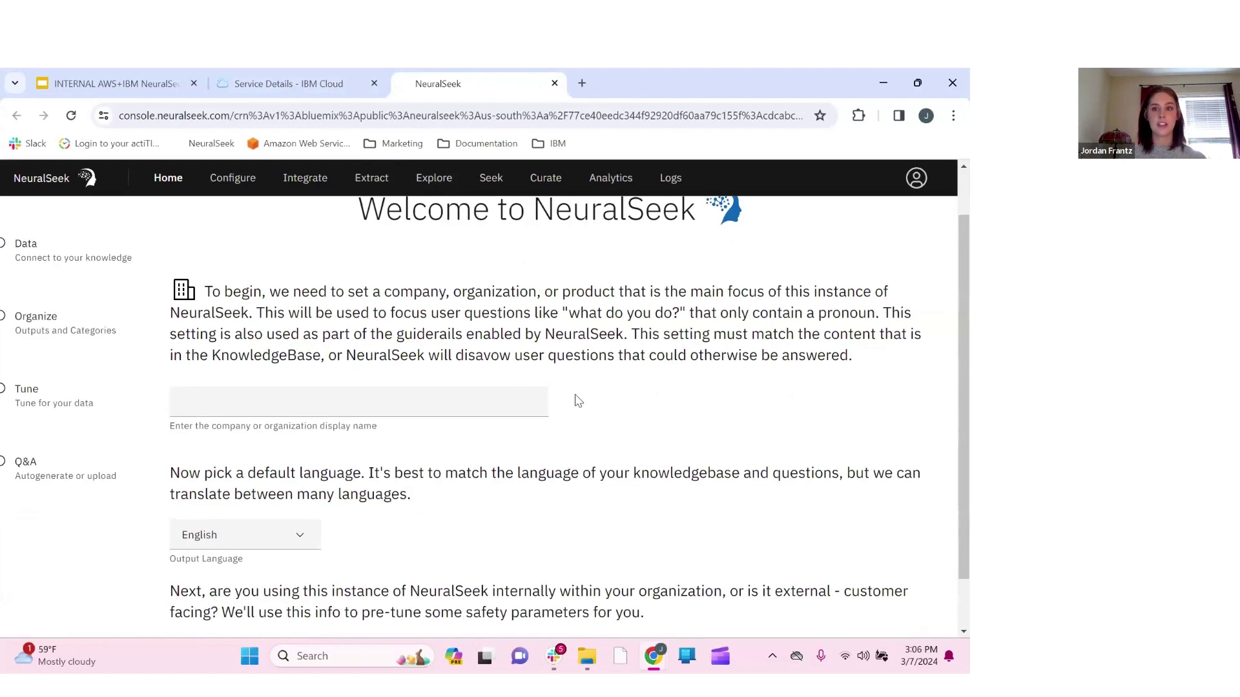
pyautogui.scroll(-1, 659, 412)
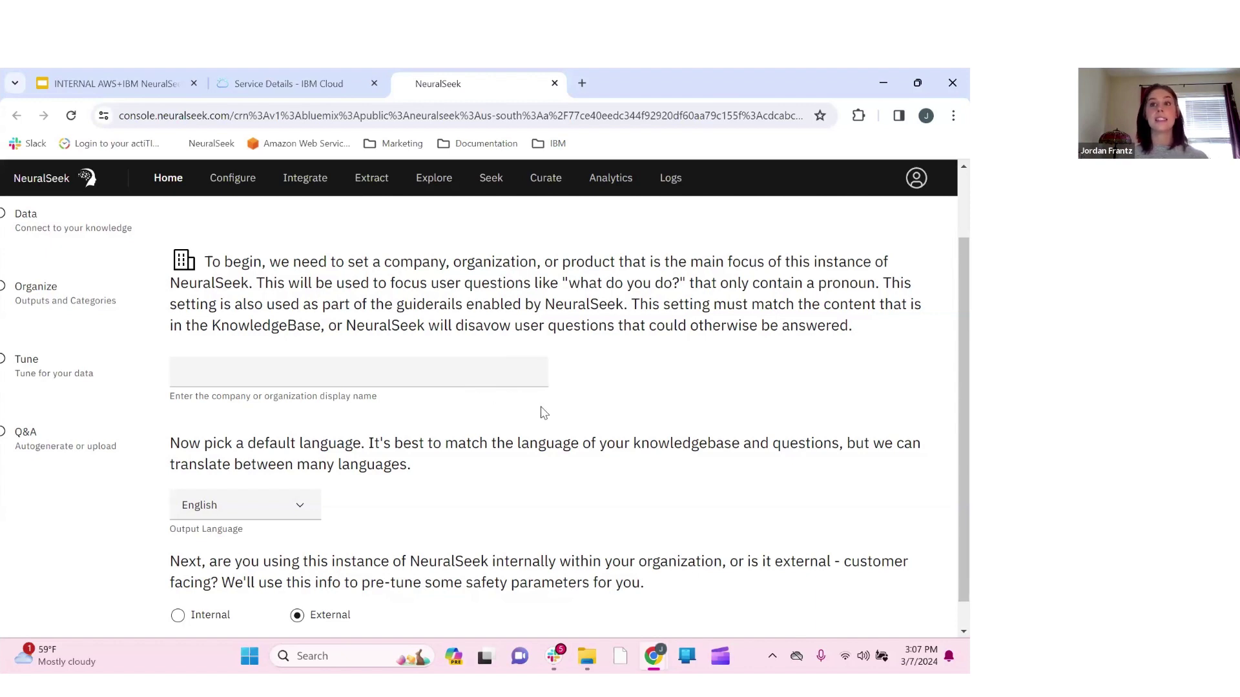
# Enter company name 'NeuralSeek', choose Internal, and continue to the Data step
pyautogui.click(364, 376)
pyautogui.write('Neur')
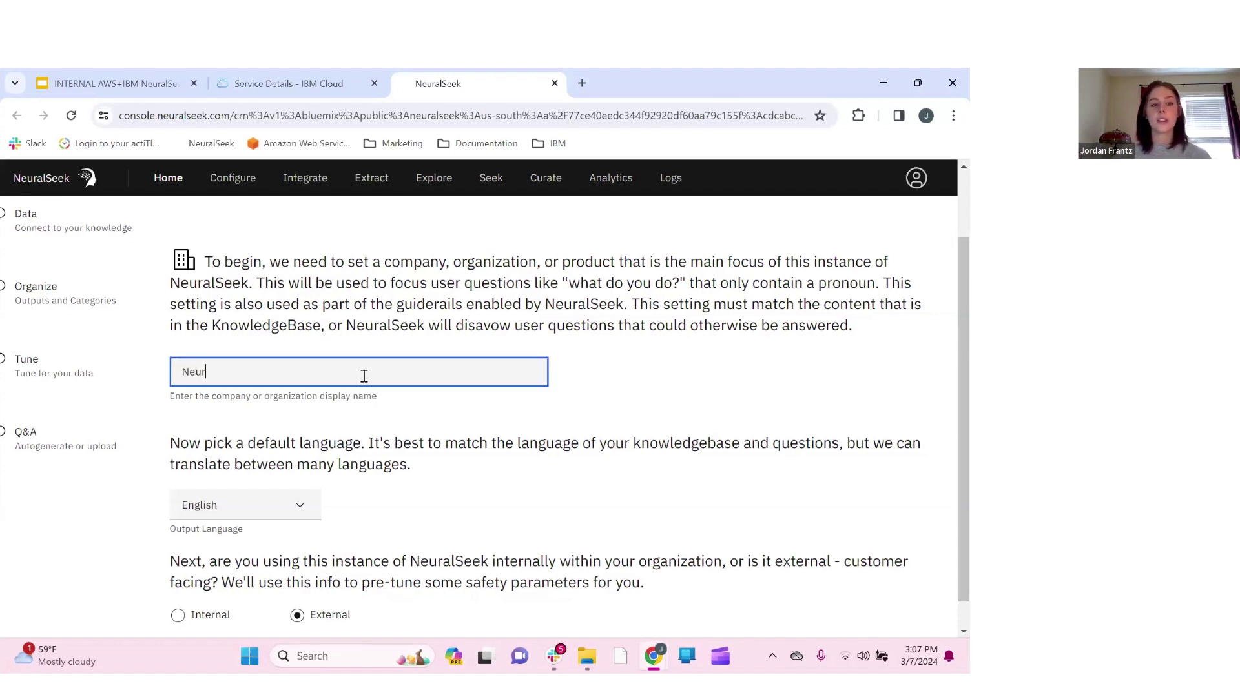
pyautogui.write('alSeek')
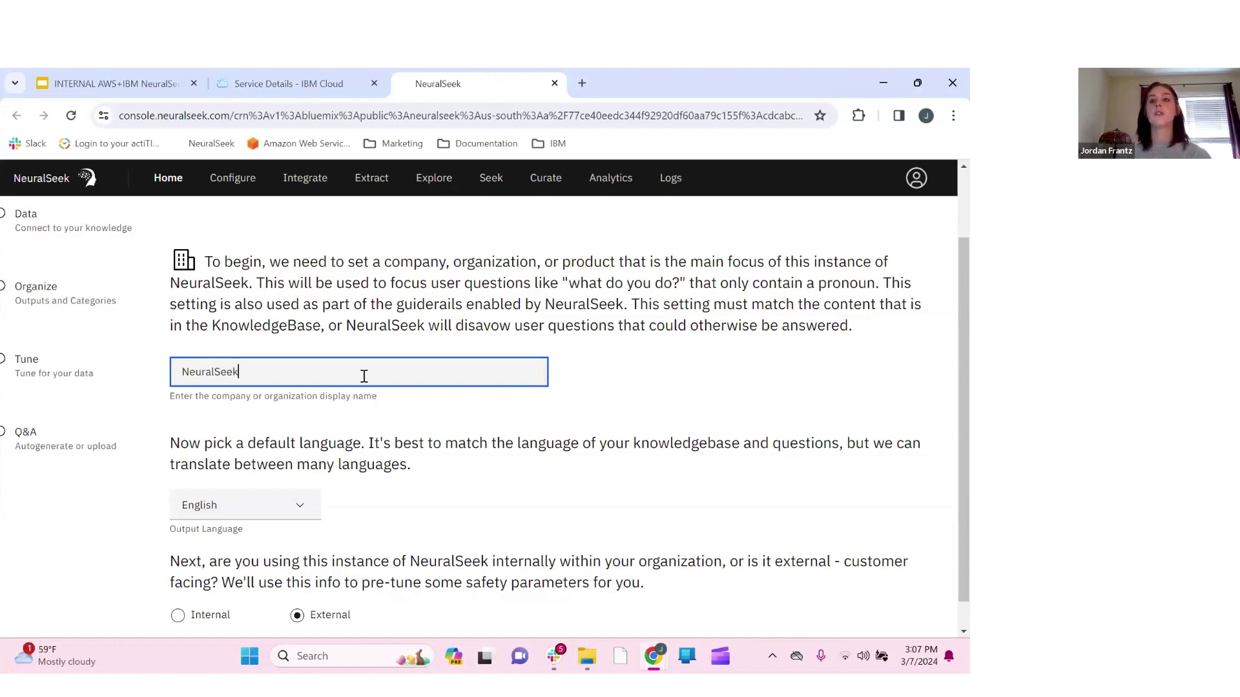
pyautogui.click(575, 388)
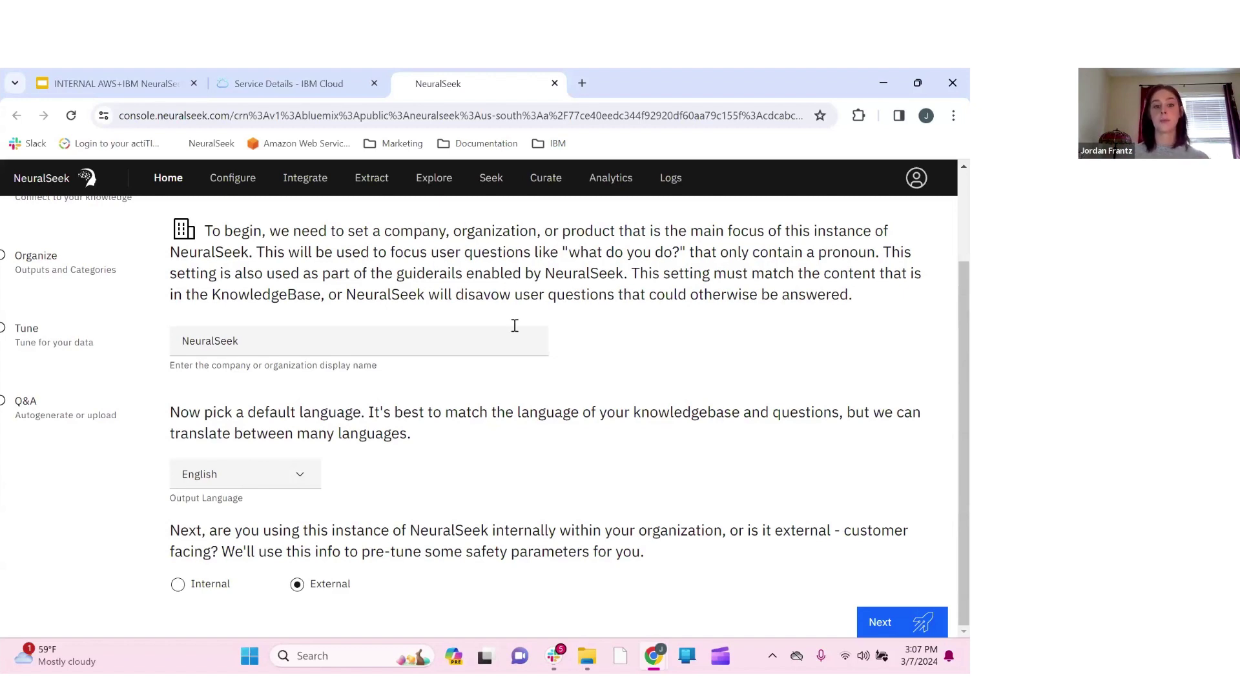
pyautogui.click(178, 587)
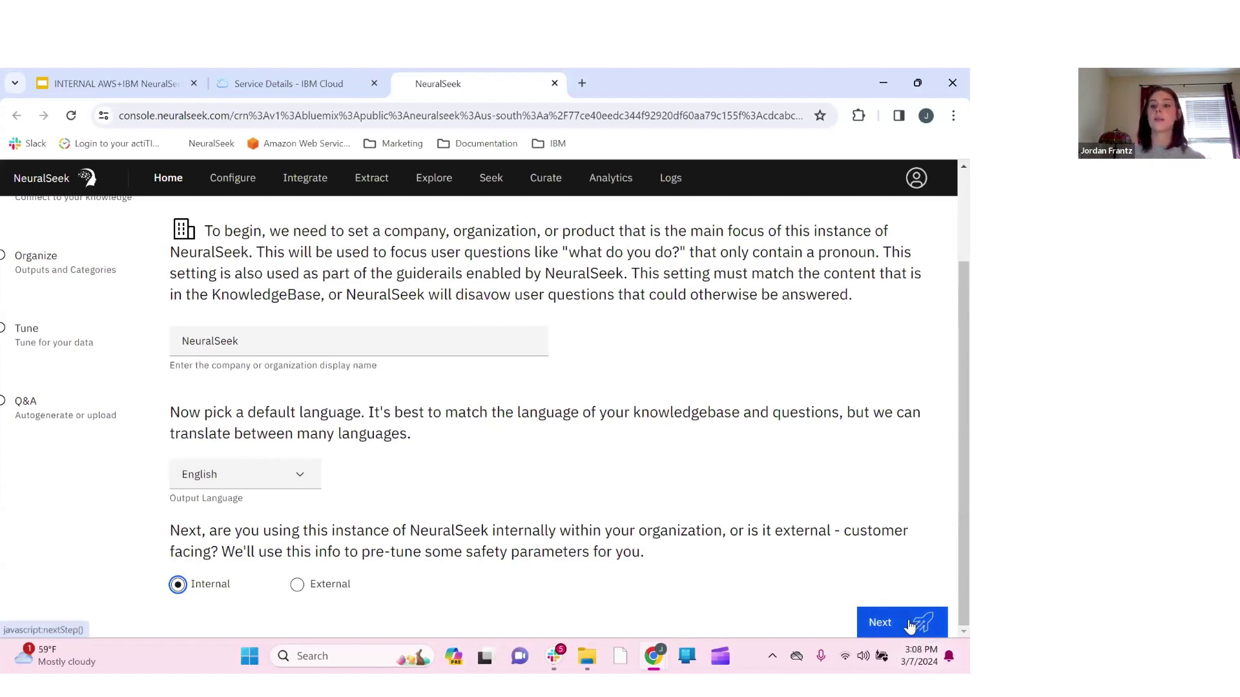
pyautogui.click(909, 624)
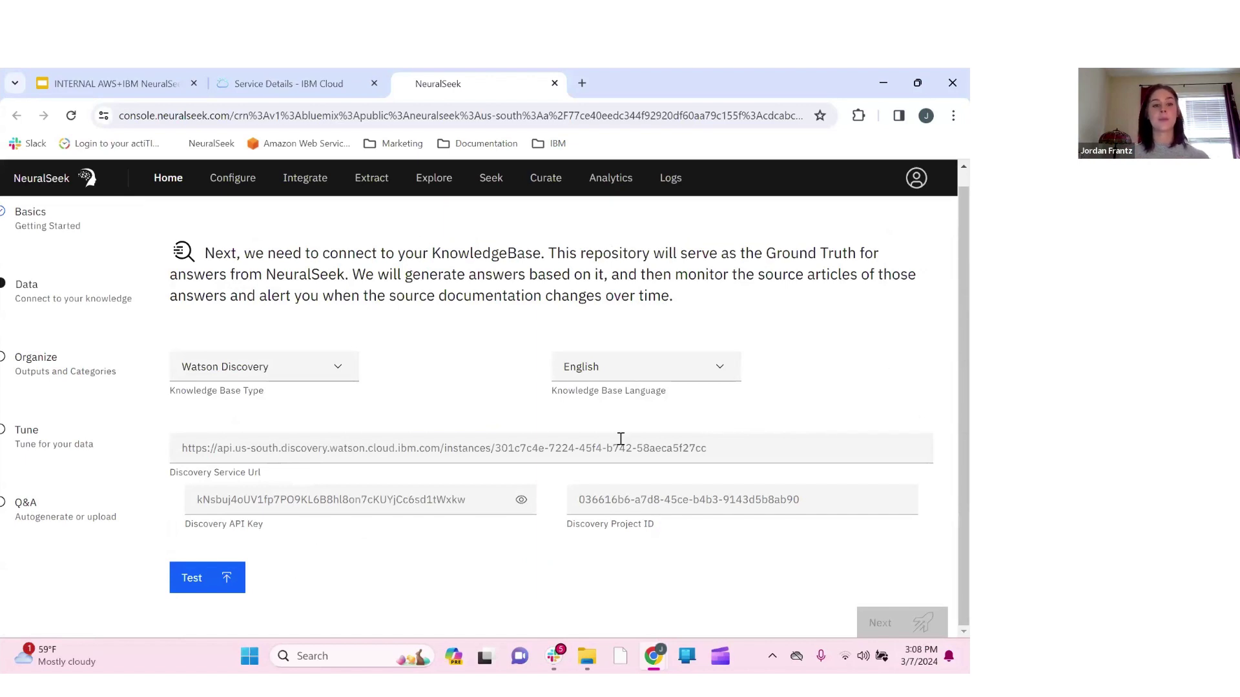
# Leave Watson Discovery as the knowledge base type and return to the Google Slides presentation
pyautogui.click(337, 369)
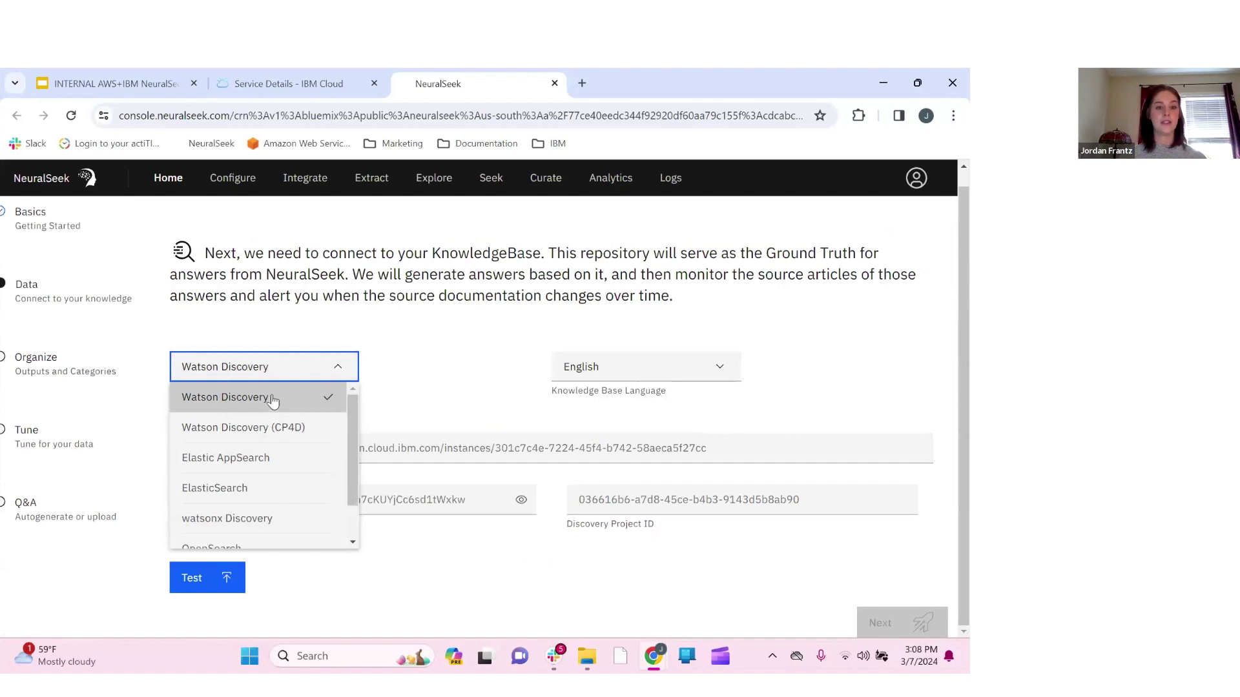
pyautogui.click(450, 382)
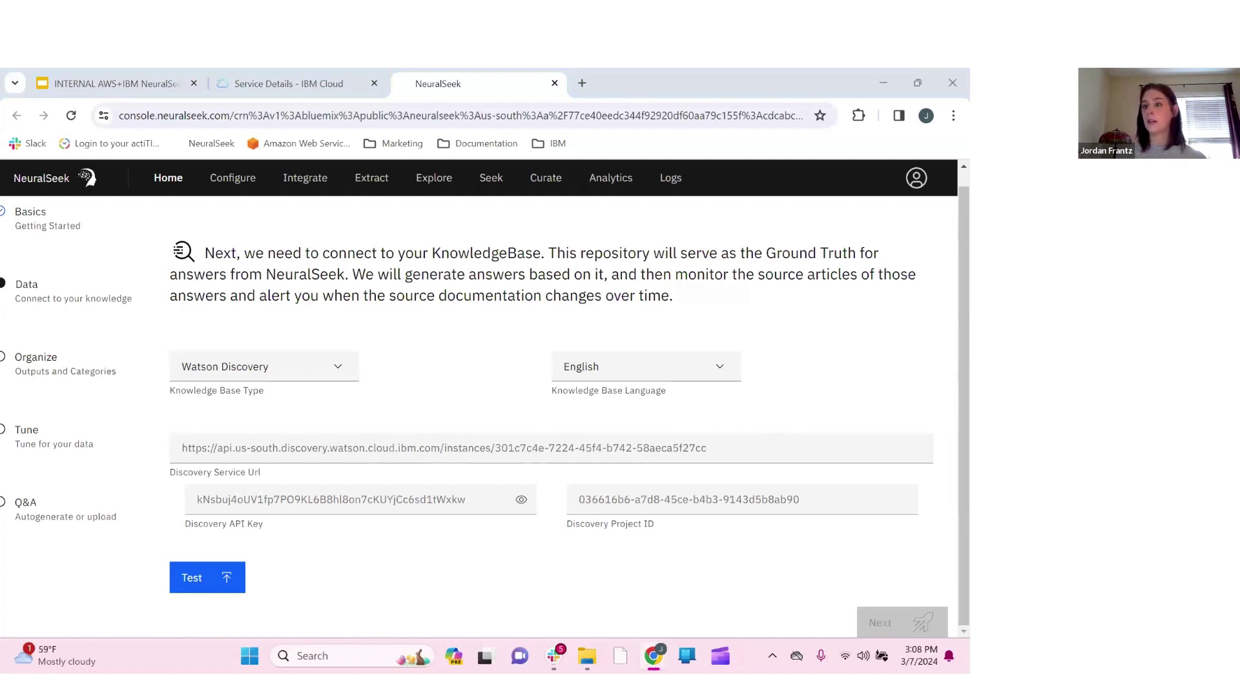
pyautogui.click(121, 73)
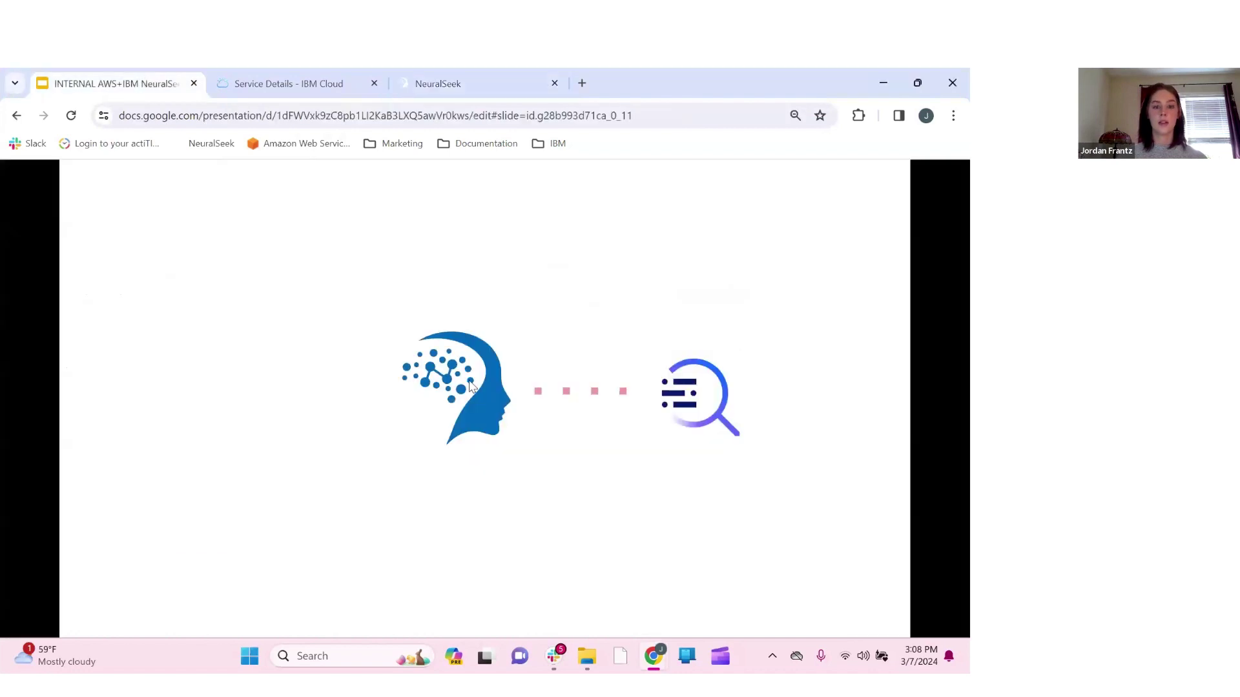
# Paste the Discovery Service URL from the 'Connecting to Watson Discovery' slide into NeuralSeek
pyautogui.click(469, 386)
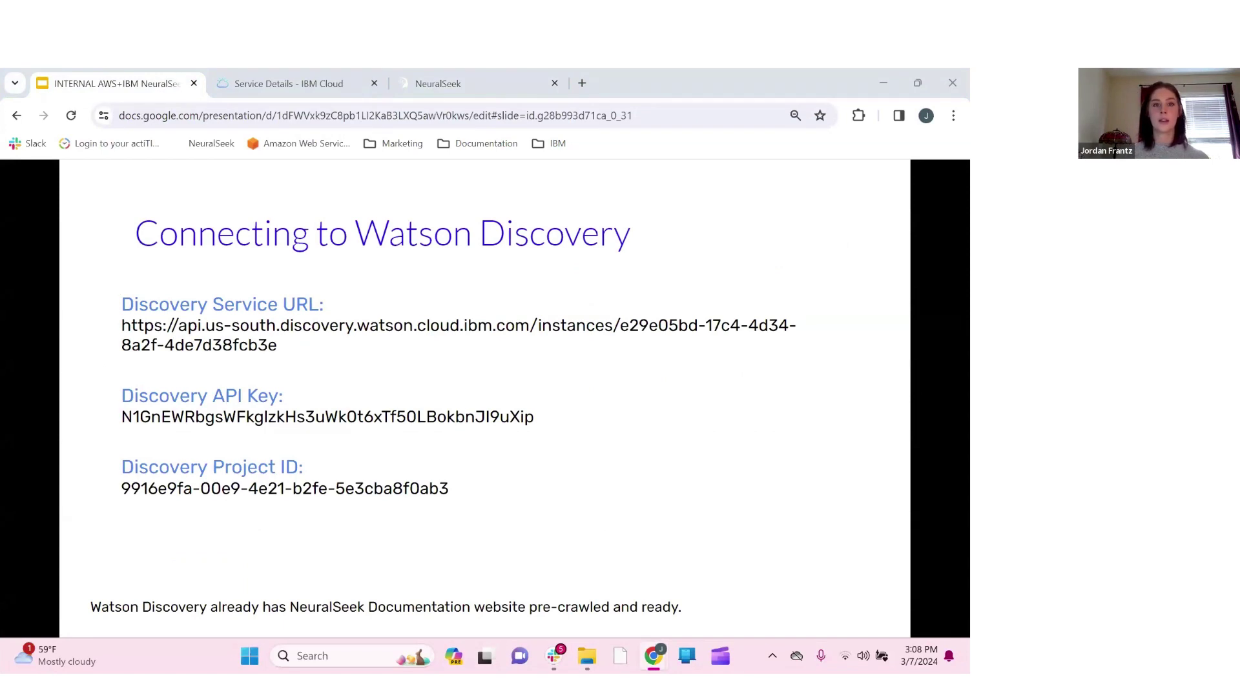
pyautogui.click(434, 84)
pyautogui.click(297, 447)
pyautogui.hotkey('ctrl', 'a')
pyautogui.write('https://api.us-south.discovery.watson.cloud.ibm.com/instances/e29e05bd-17c4-4d34-8a2f-4de7d38fcb3e')
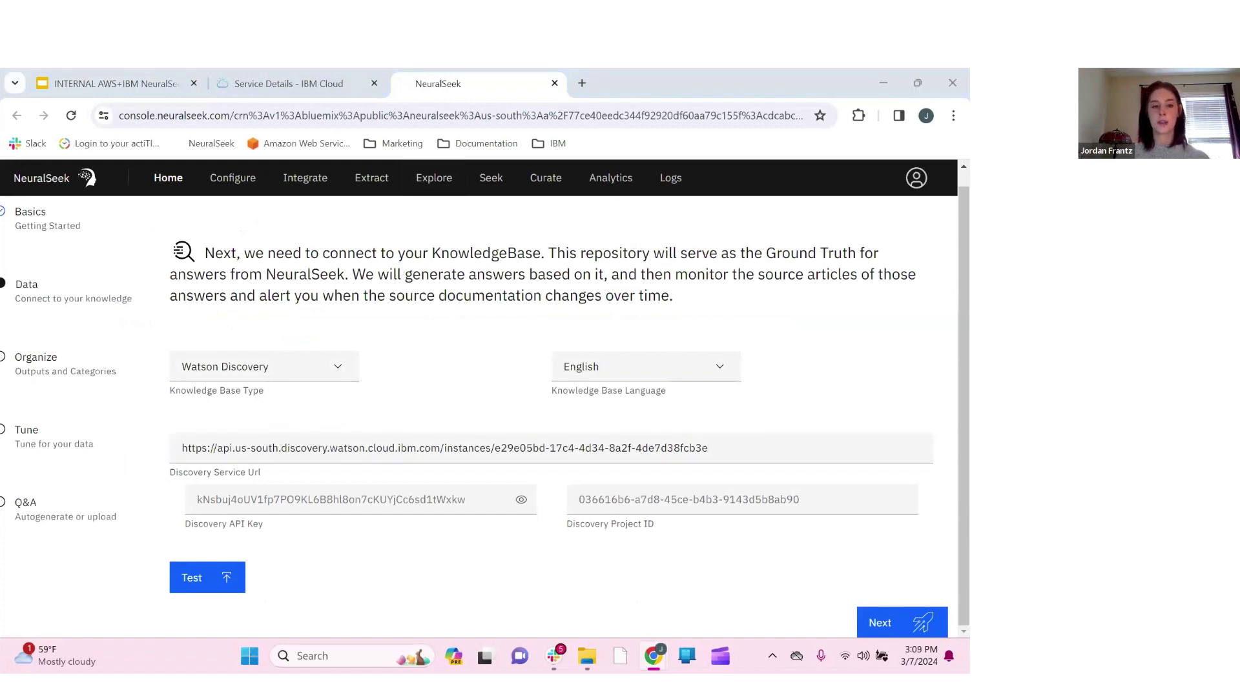
# Paste the Discovery API key and project ID, then test the connection (1.457 s response)
pyautogui.click(418, 501)
pyautogui.hotkey('ctrl', 'a')
pyautogui.hotkey('ctrl', 'v')
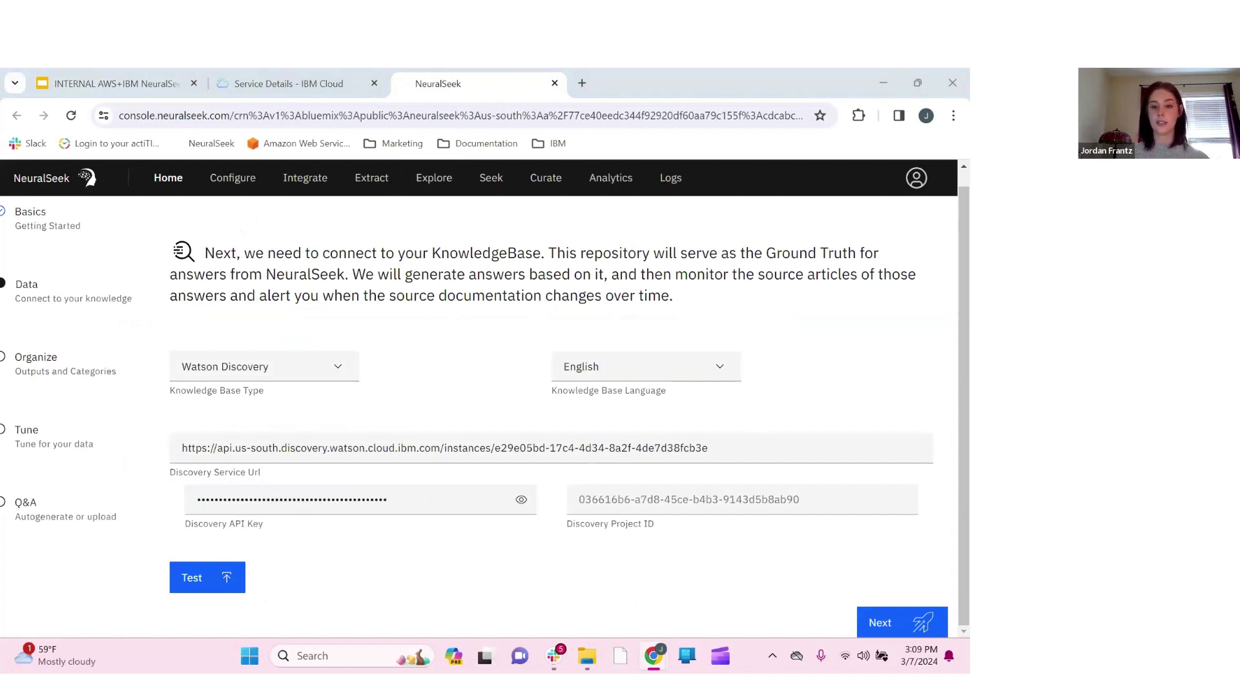
pyautogui.click(772, 501)
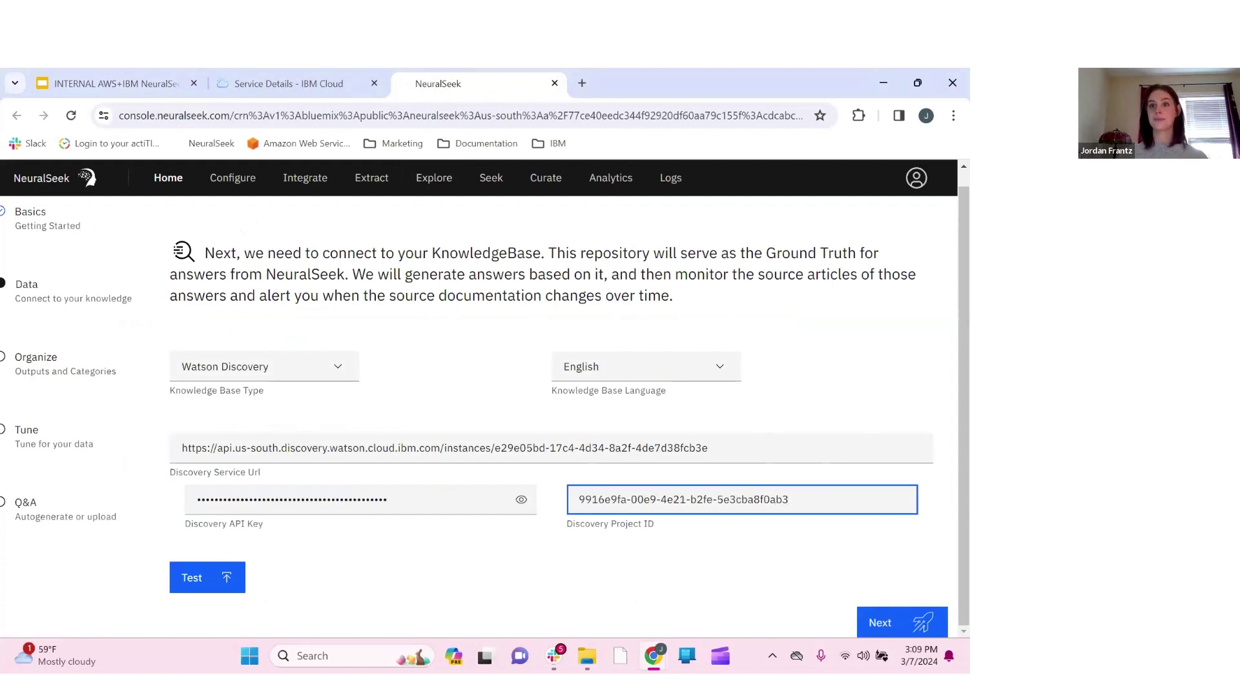
pyautogui.click(230, 578)
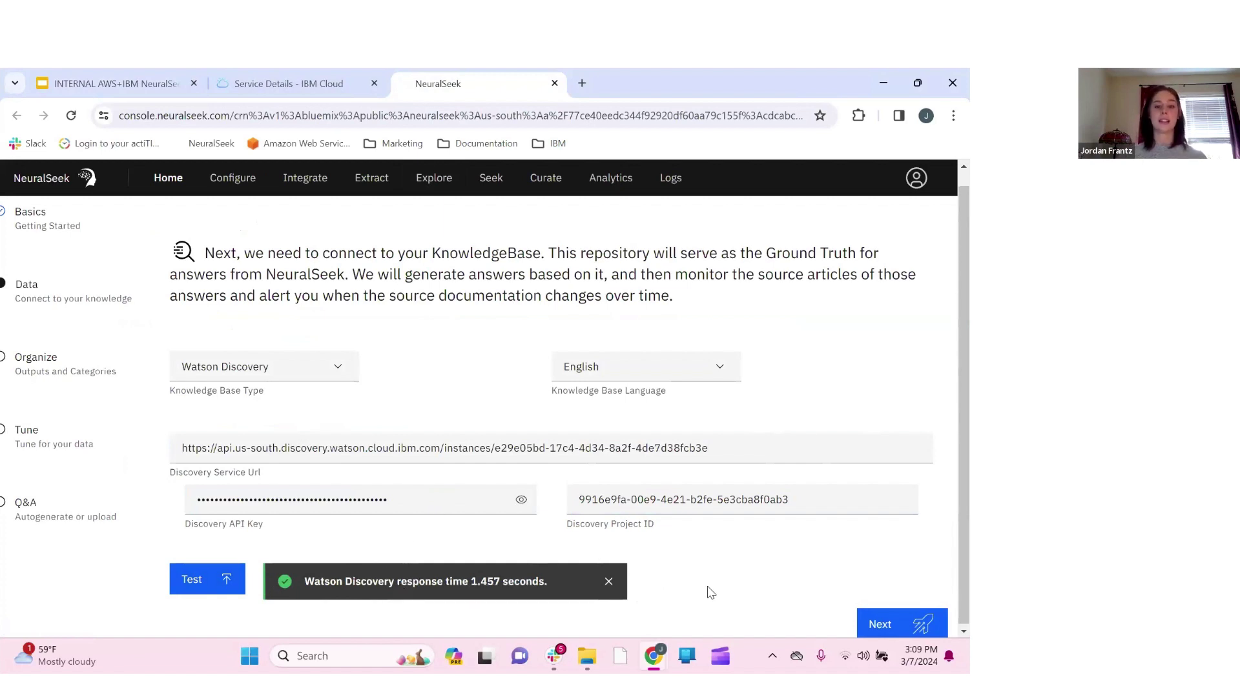
pyautogui.scroll(-1, 711, 593)
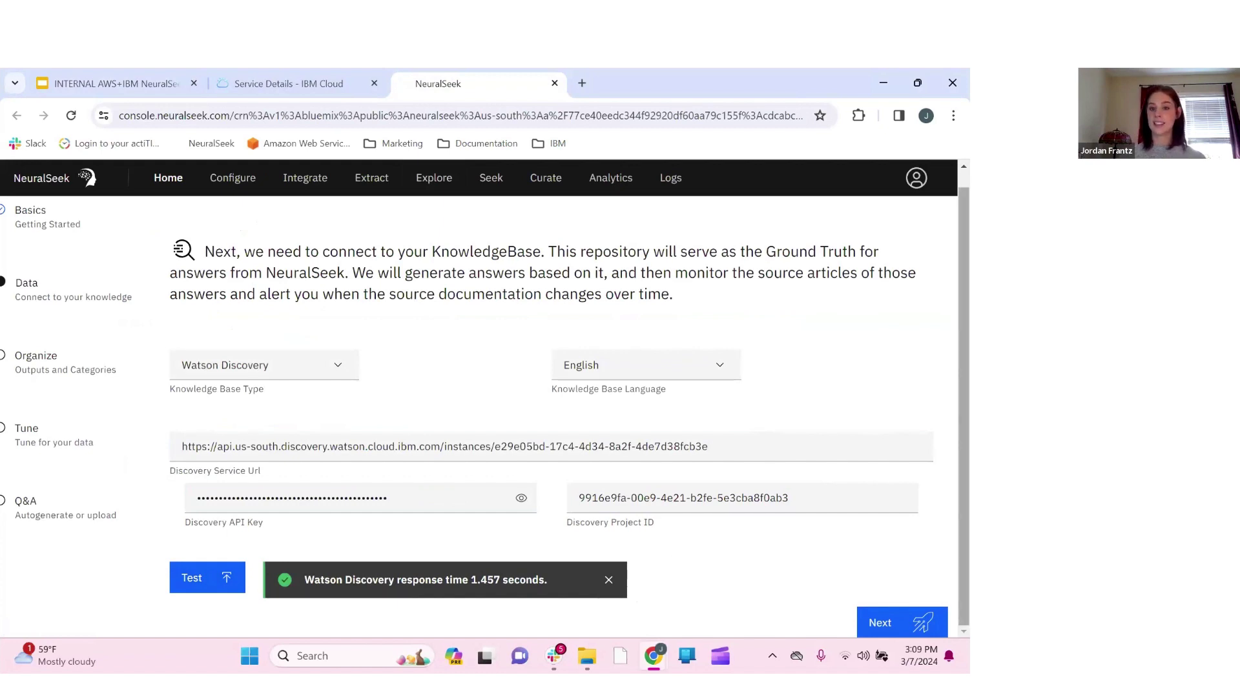
# Advance from the Data step to the Organize step with Watson Assistant Actions as agent type
pyautogui.click(890, 625)
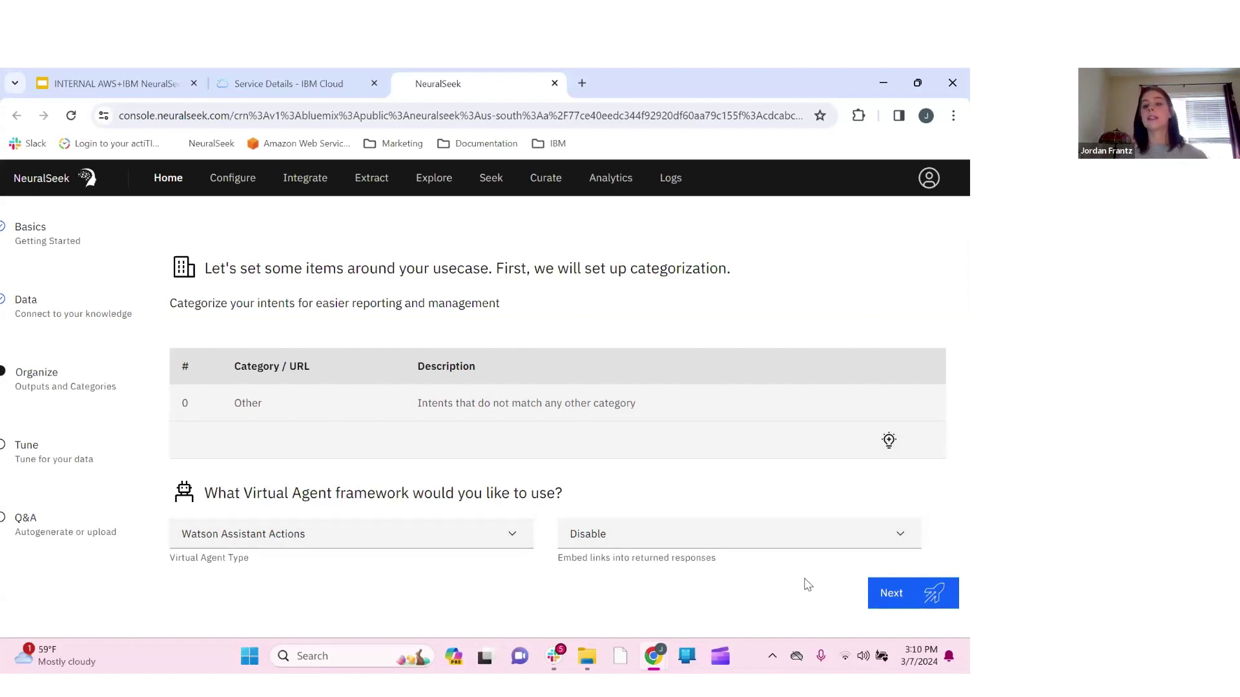
# On the Tune step, choose 'phrases surrounded by many lines of text', keeping other defaults
pyautogui.click(932, 601)
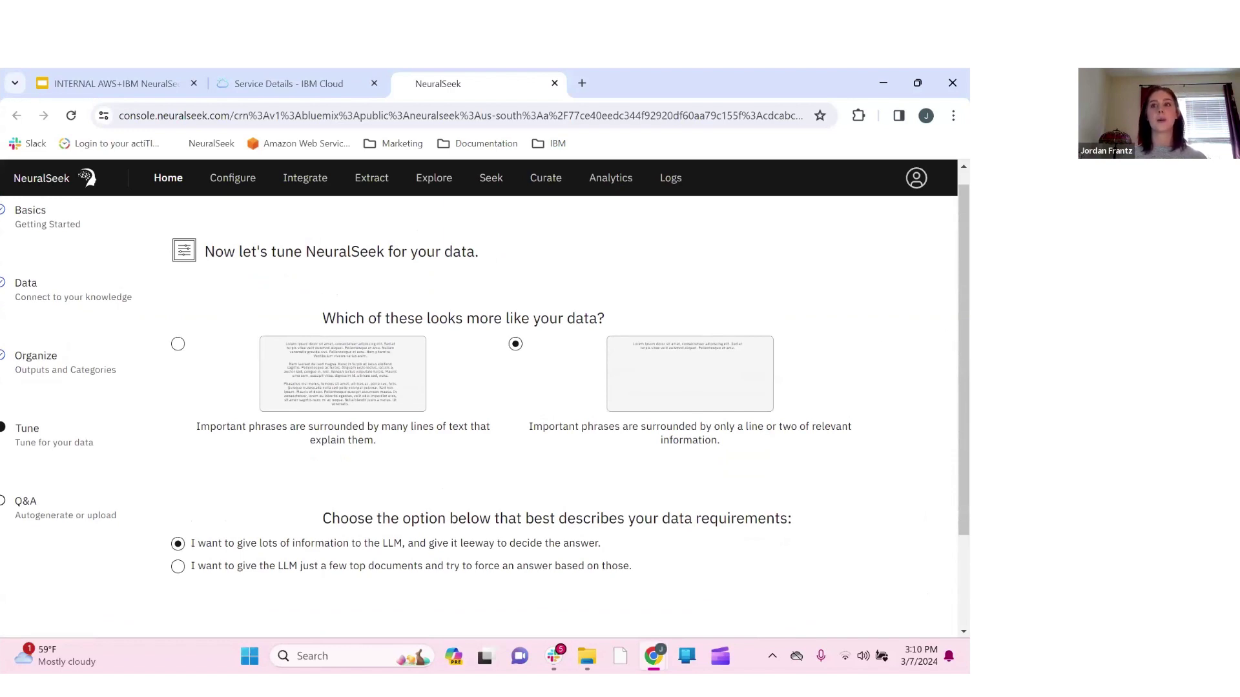
pyautogui.scroll(-1, 872, 448)
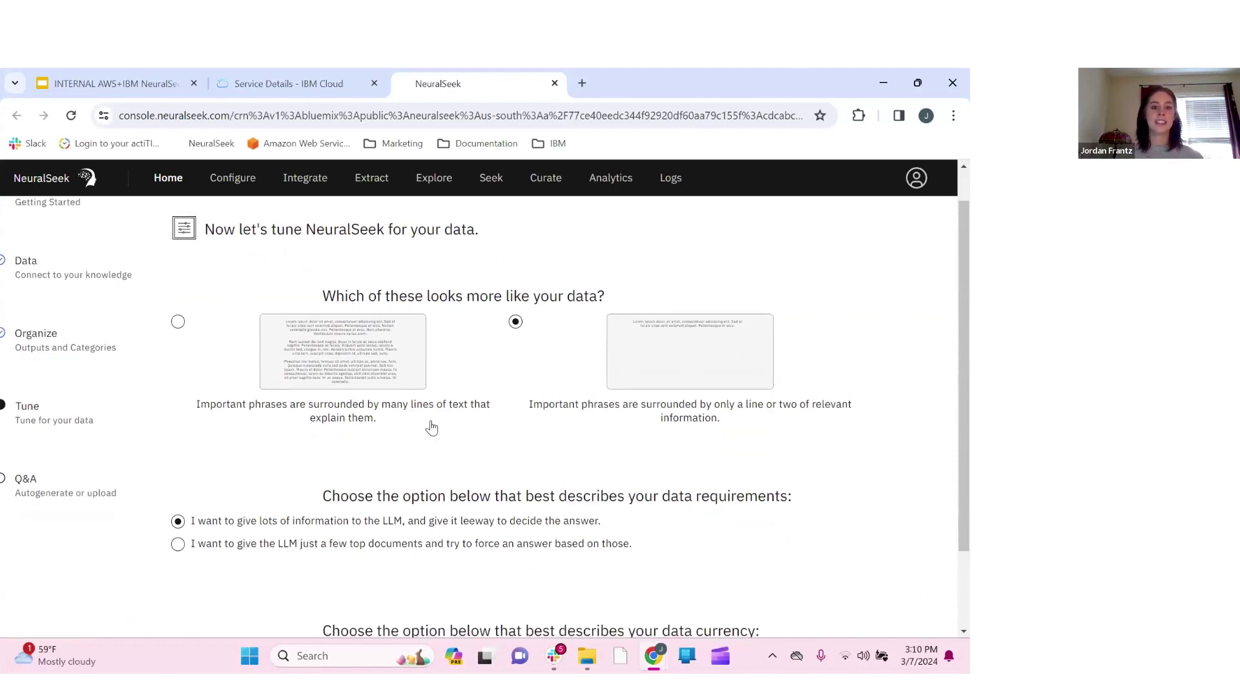
pyautogui.scroll(-2, 432, 427)
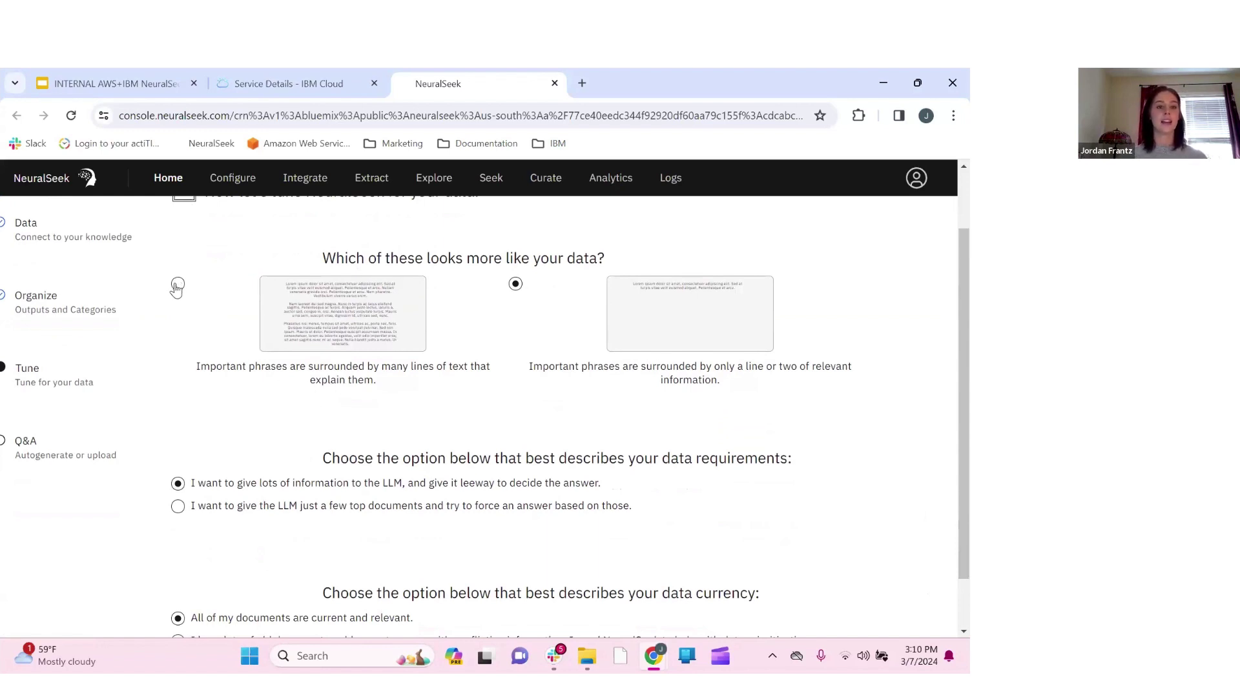
pyautogui.click(178, 286)
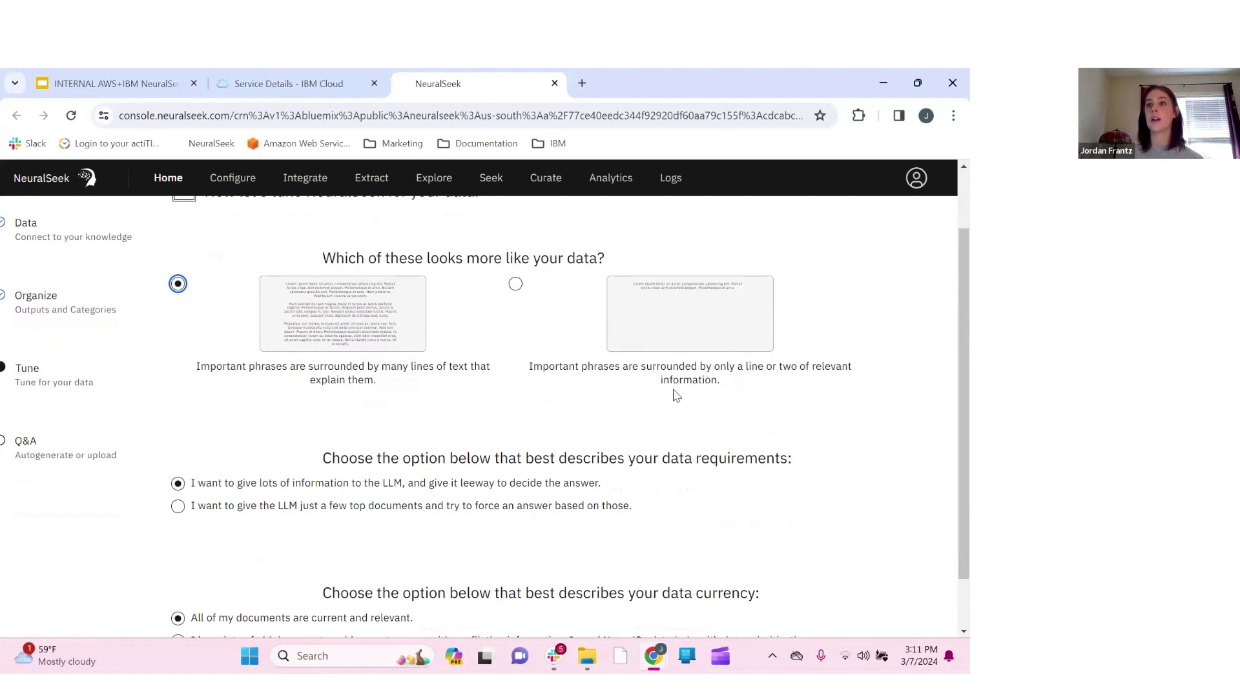
pyautogui.scroll(-1, 704, 421)
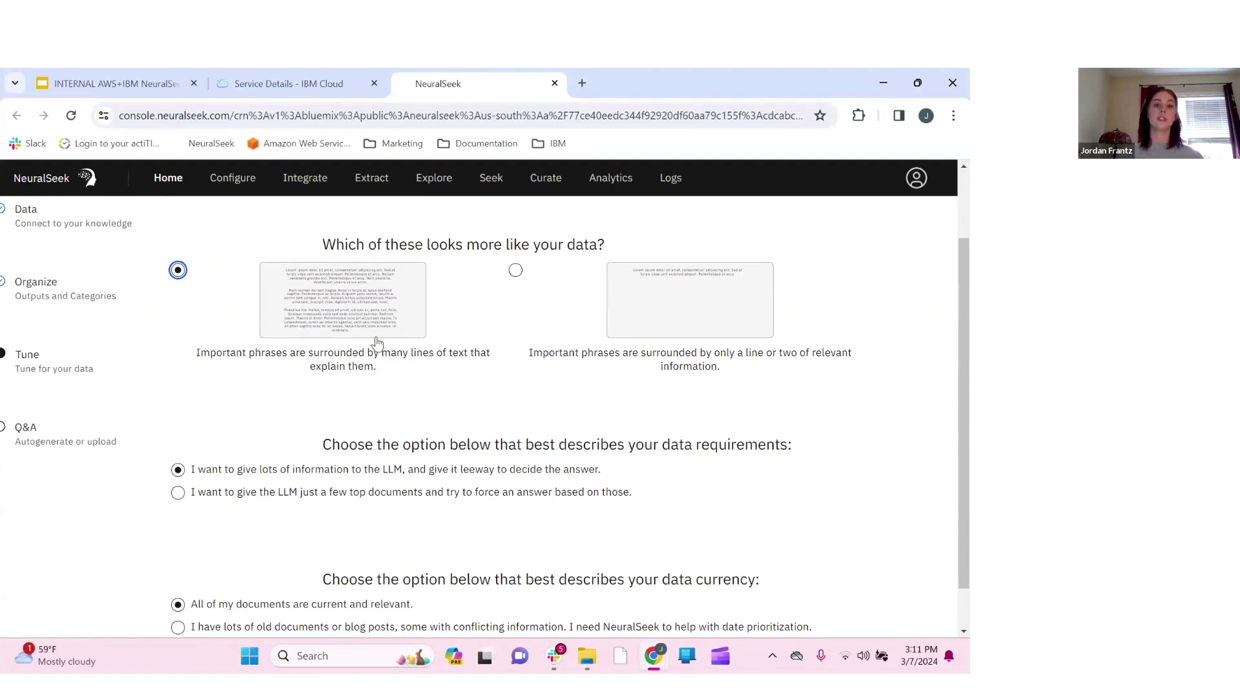
pyautogui.scroll(-1, 378, 342)
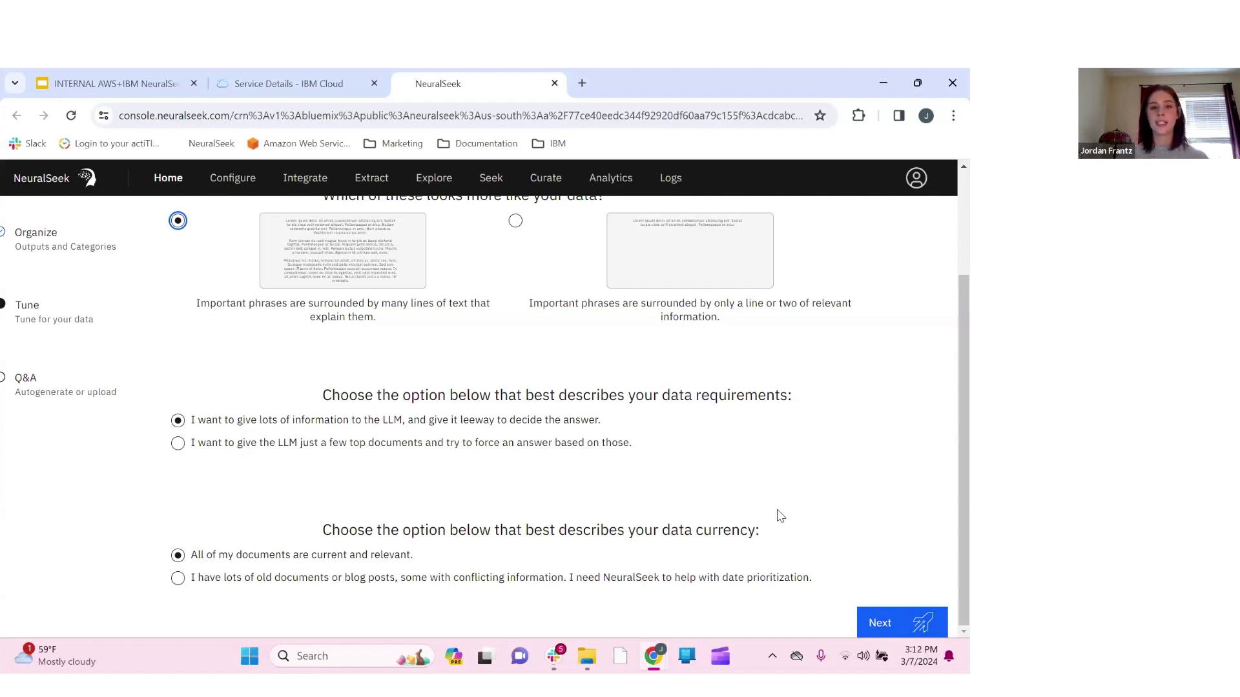
pyautogui.scroll(1, 833, 526)
# Proceed from Tune to the Q&A step headed 'NeuralSeek is ready to answer!'
pyautogui.click(906, 635)
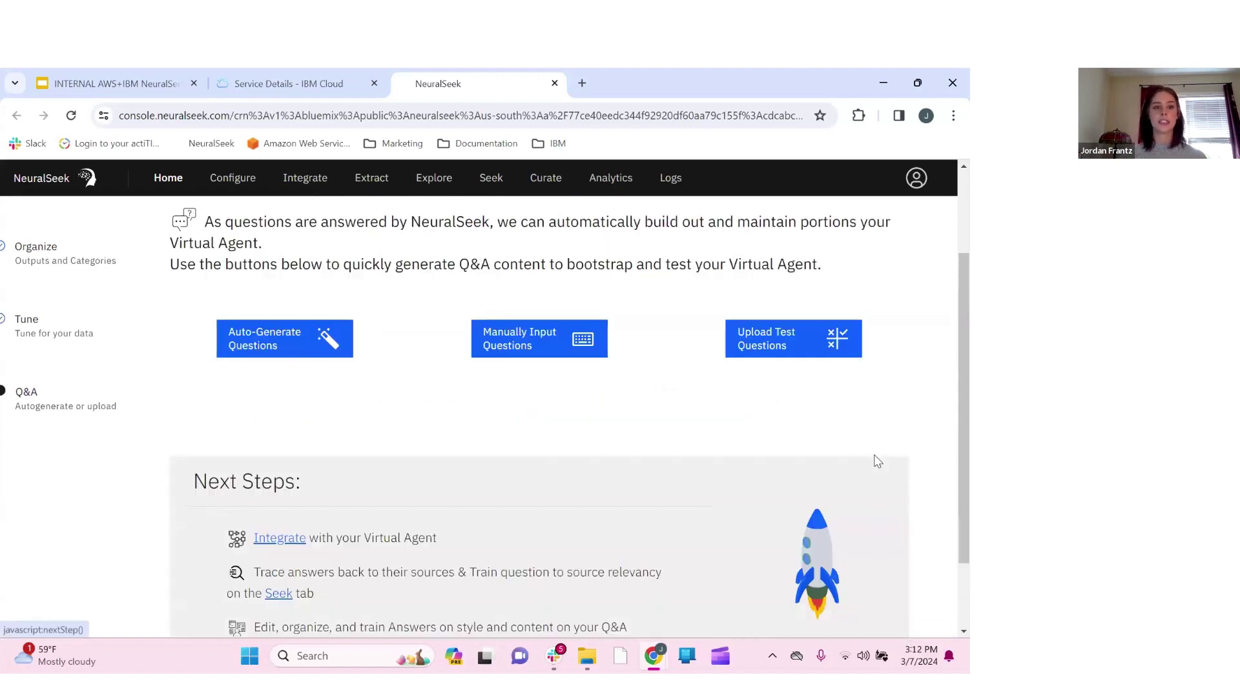
pyautogui.scroll(2, 875, 457)
pyautogui.scroll(1, 877, 460)
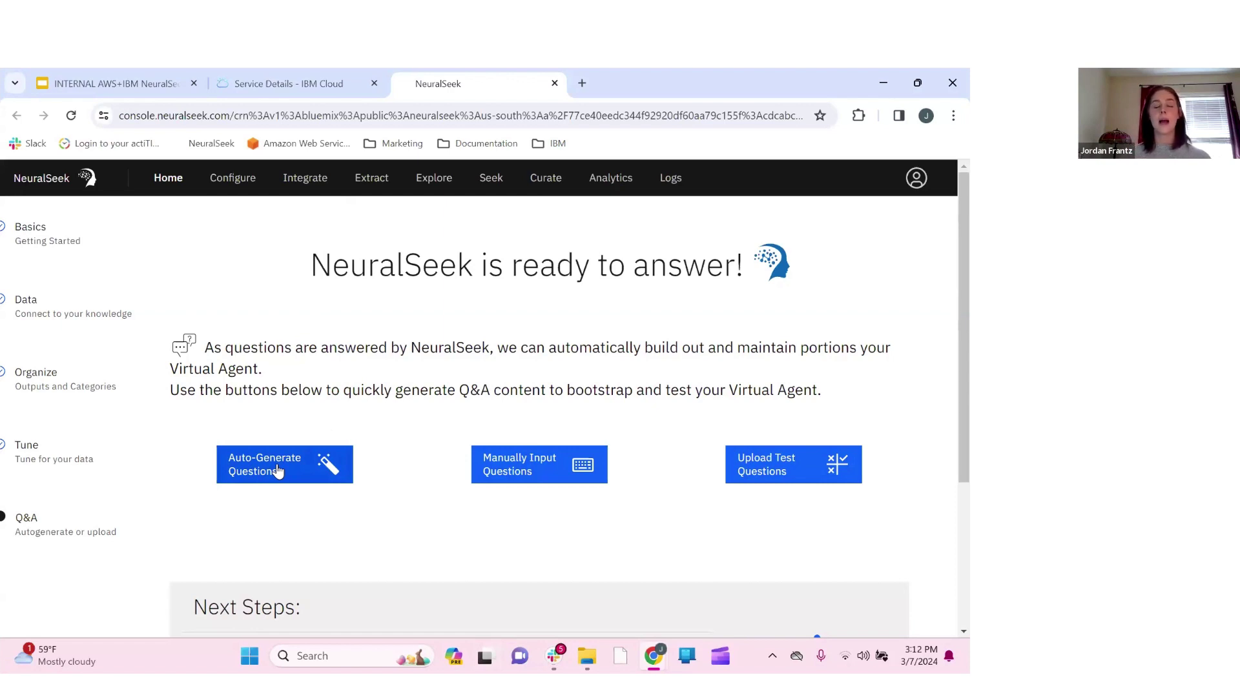
pyautogui.click(278, 471)
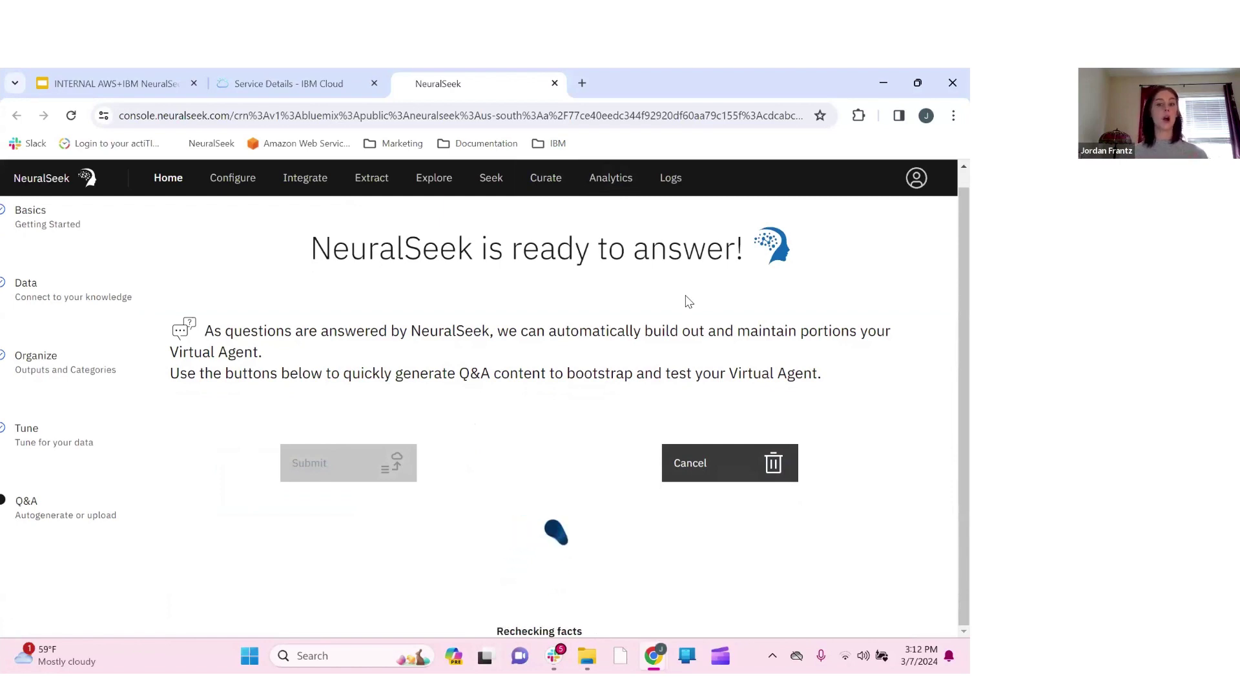
pyautogui.scroll(-4, 563, 481)
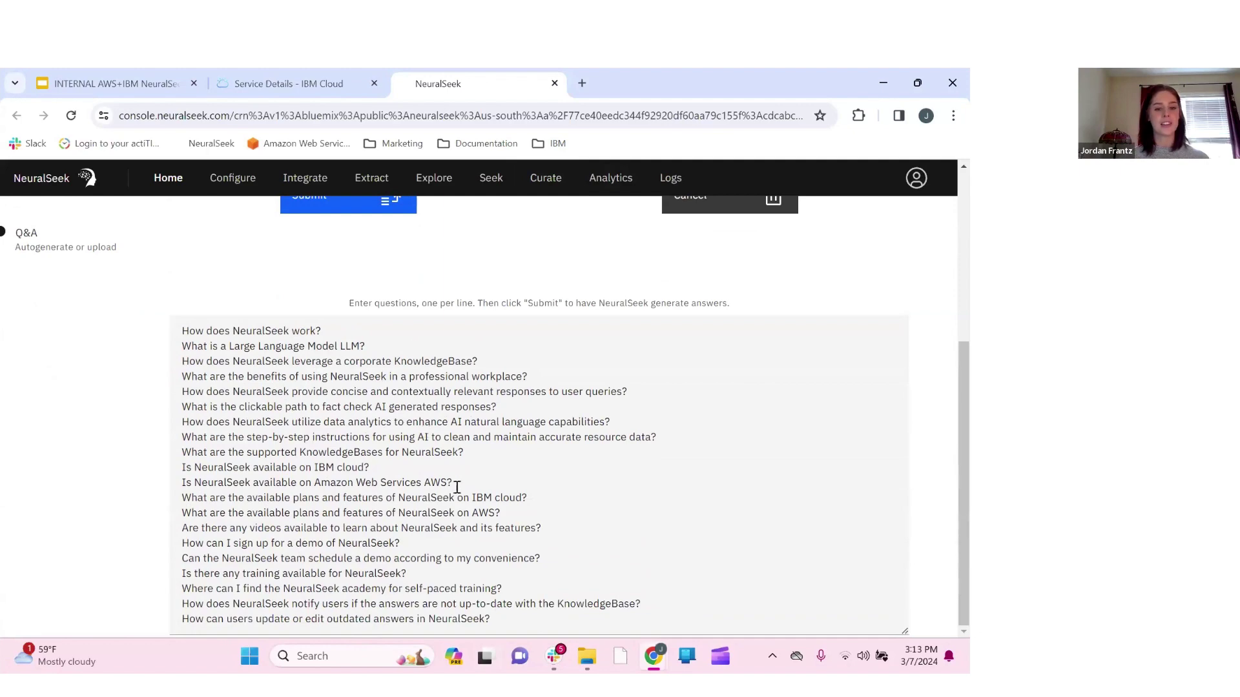
pyautogui.scroll(1, 457, 517)
pyautogui.scroll(3, 457, 516)
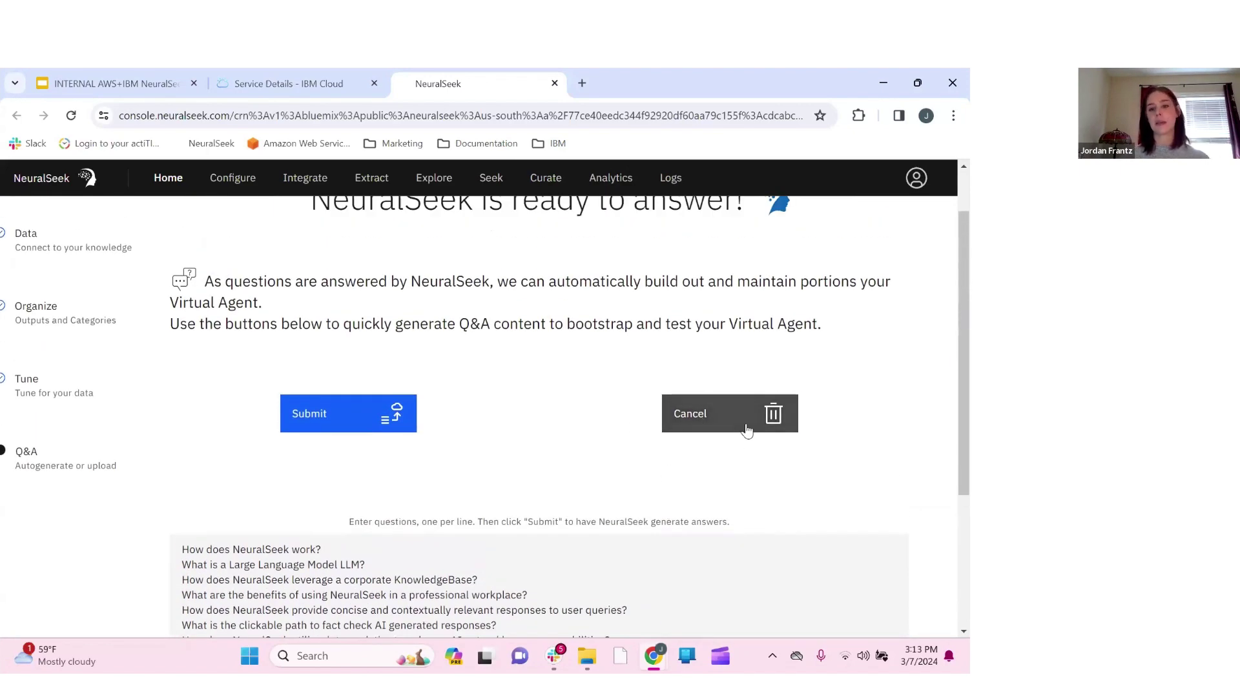
pyautogui.click(746, 429)
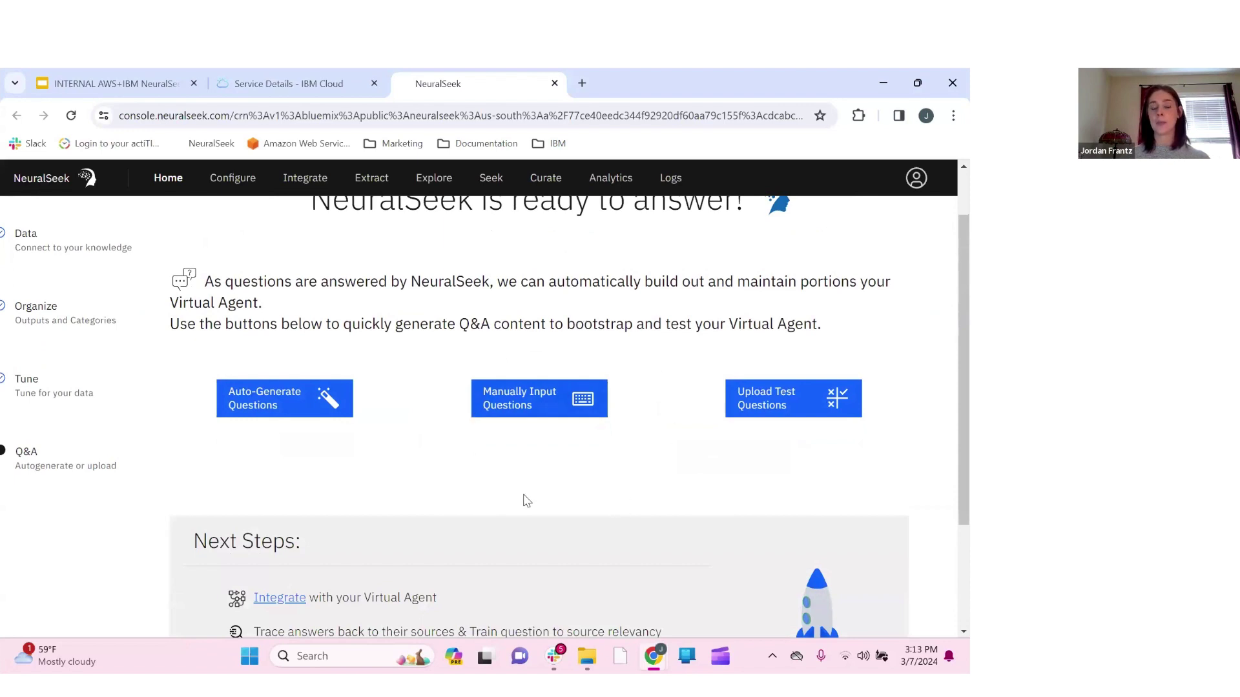
pyautogui.click(554, 398)
pyautogui.scroll(-1, 484, 497)
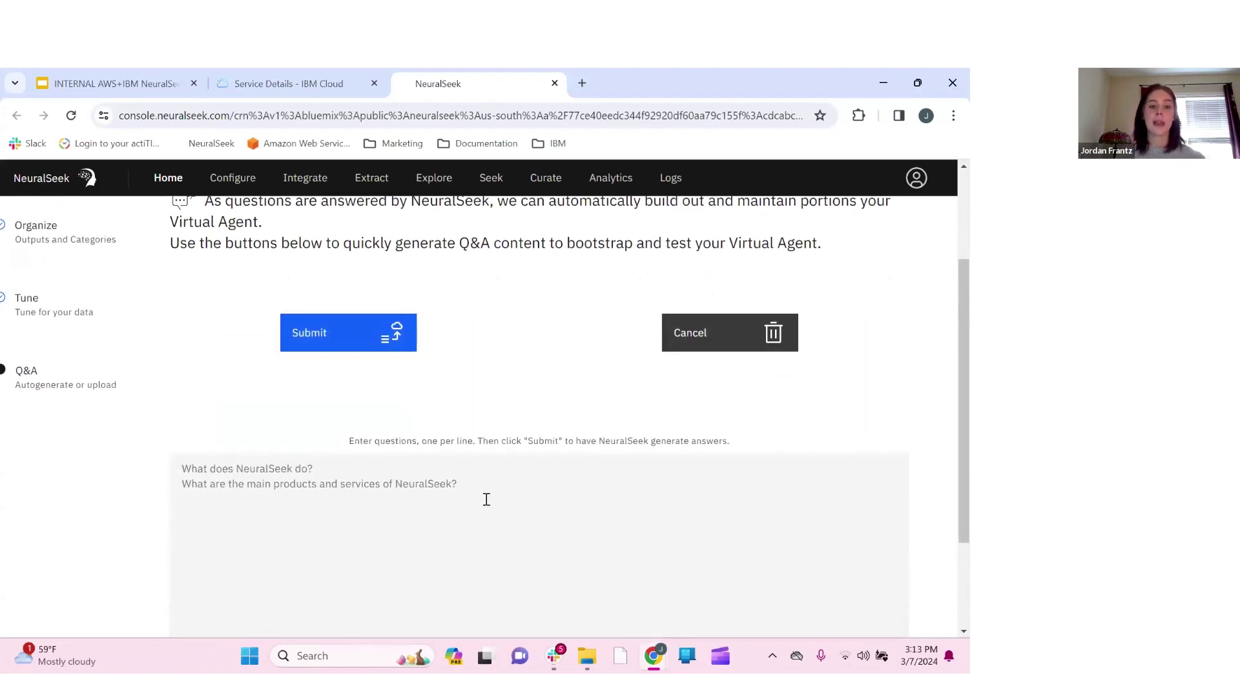
pyautogui.scroll(1, 551, 401)
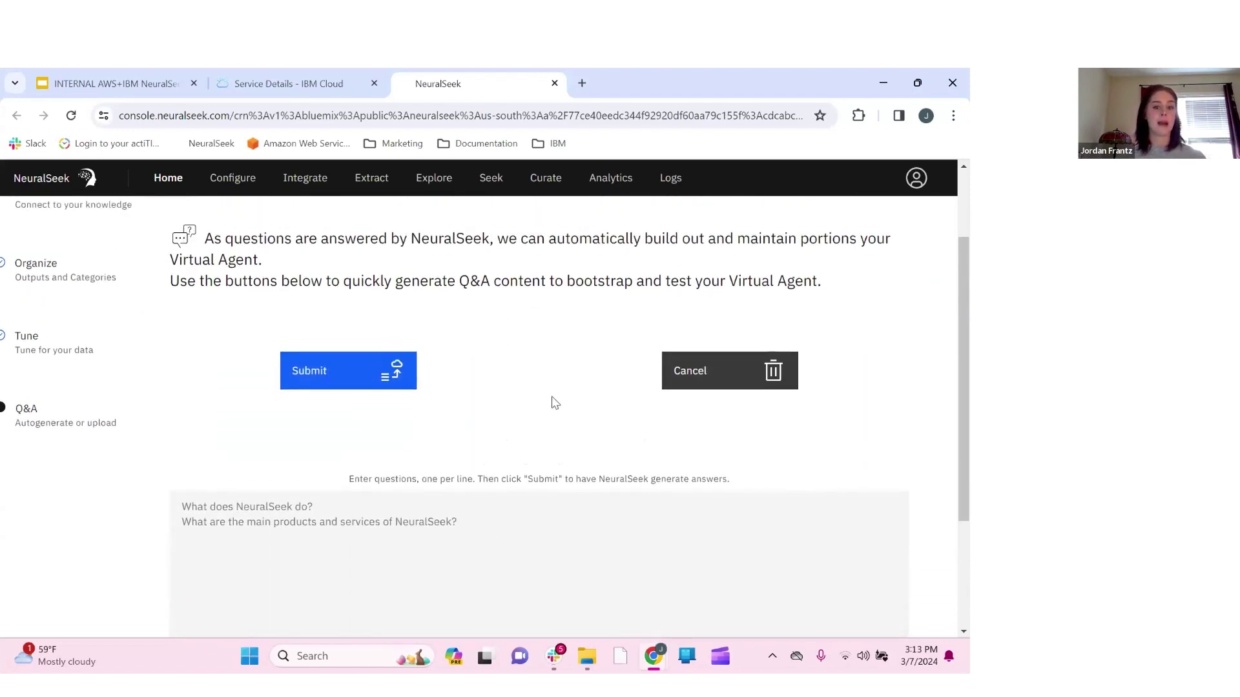
pyautogui.click(733, 392)
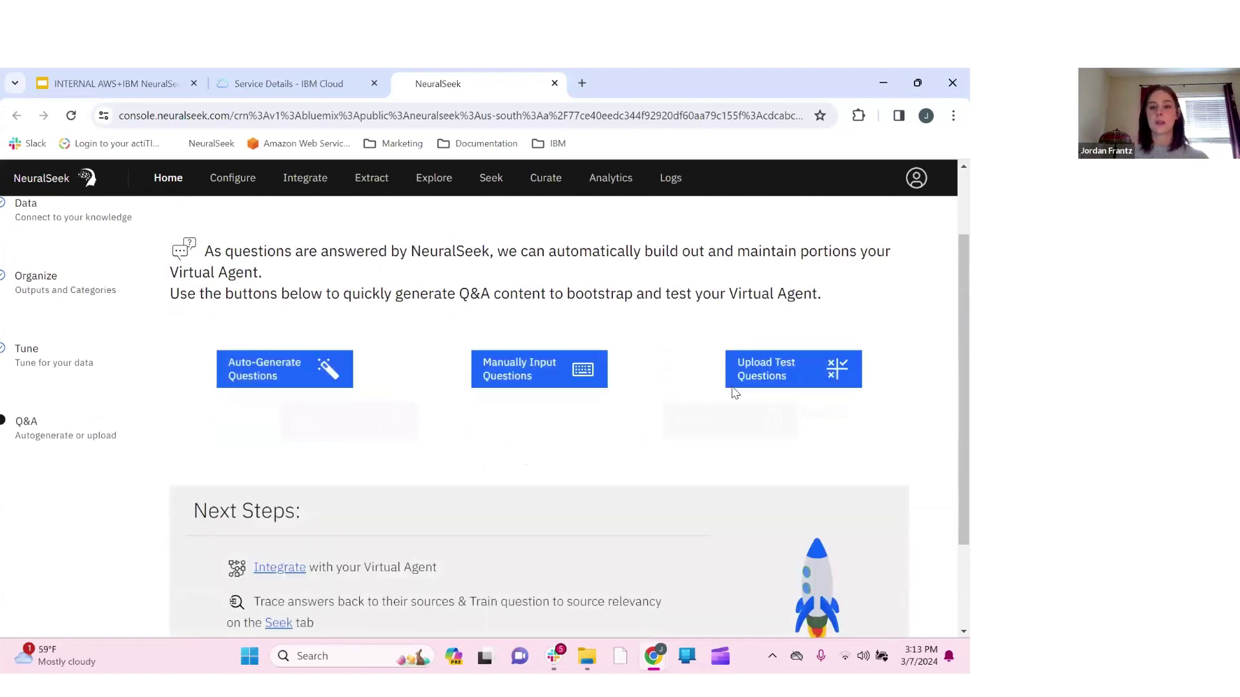
pyautogui.click(833, 374)
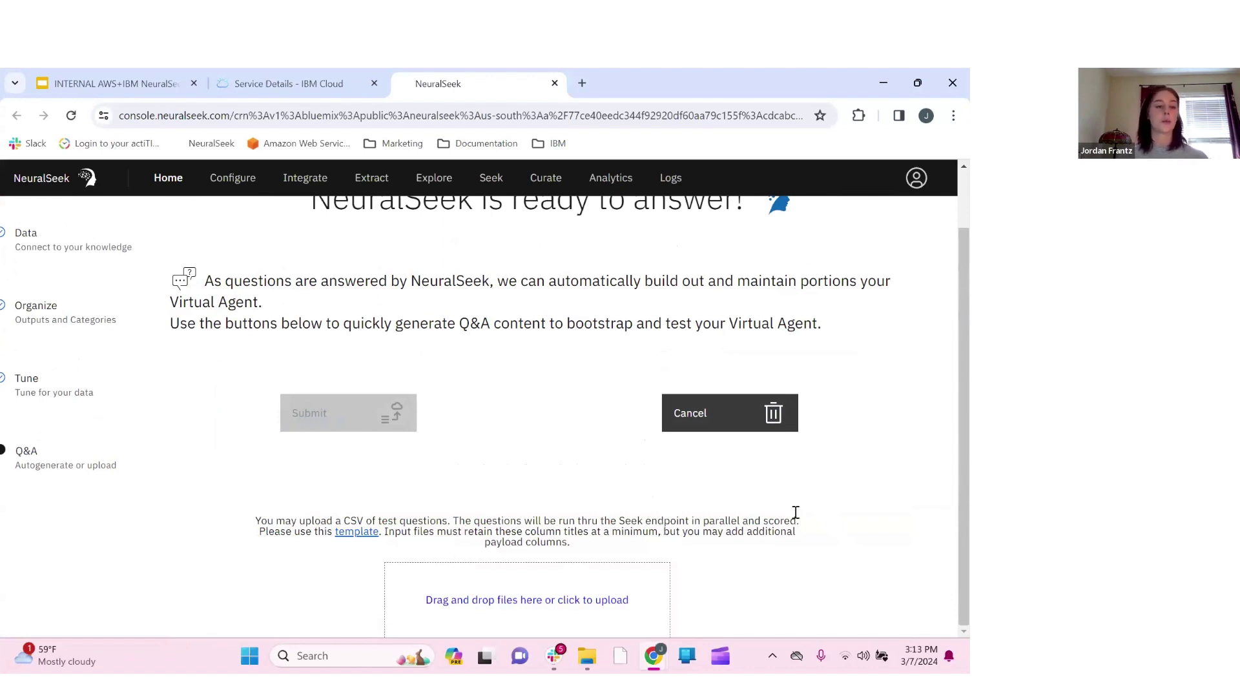
pyautogui.click(766, 421)
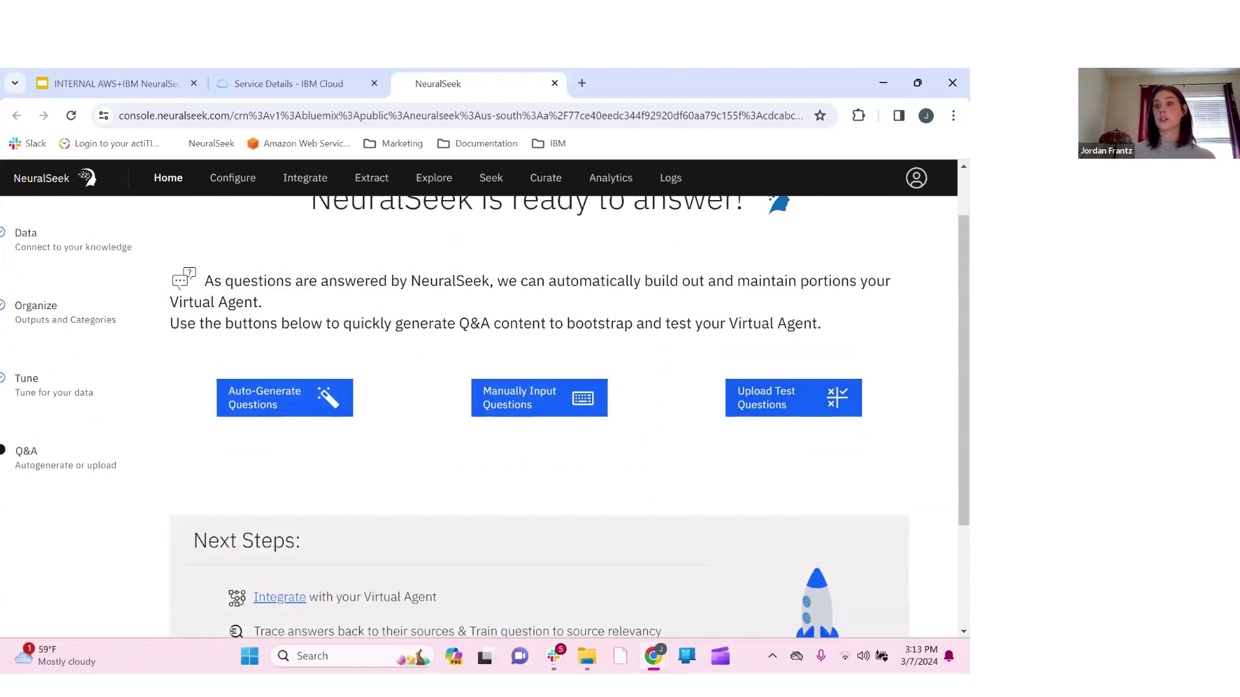
pyautogui.scroll(1, 930, 372)
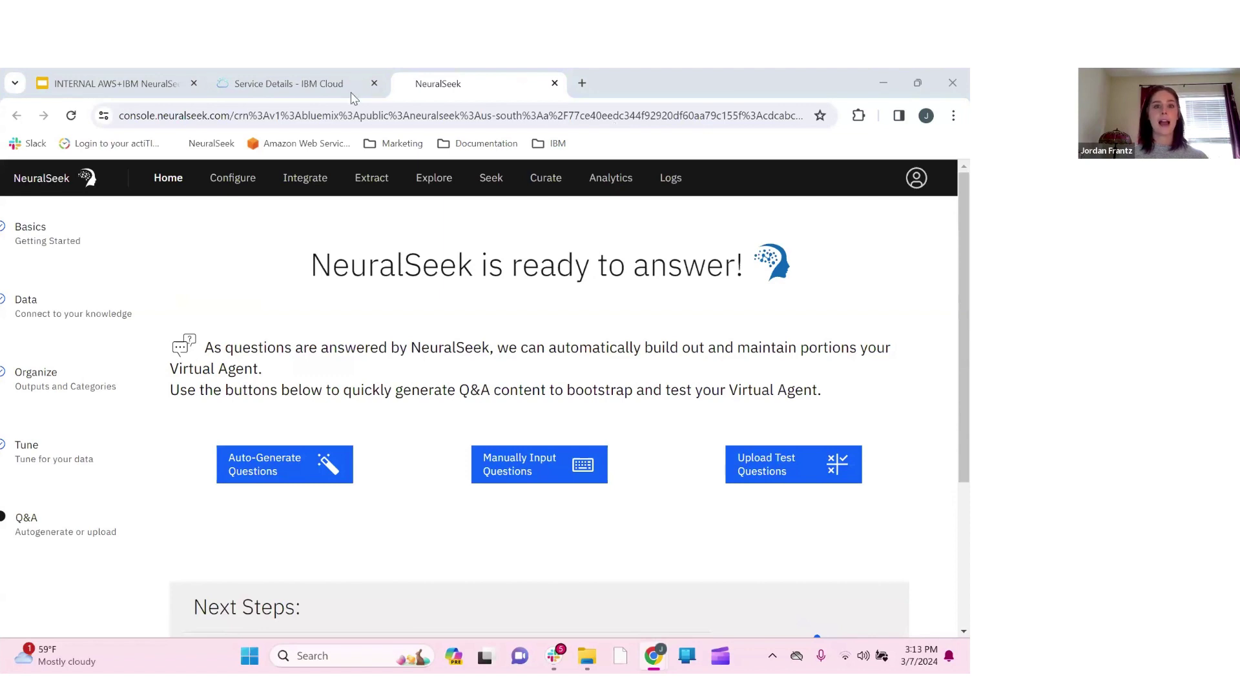
# Go from the IBM Cloud resource list to the catalog and search it for 'watson'
pyautogui.click(299, 90)
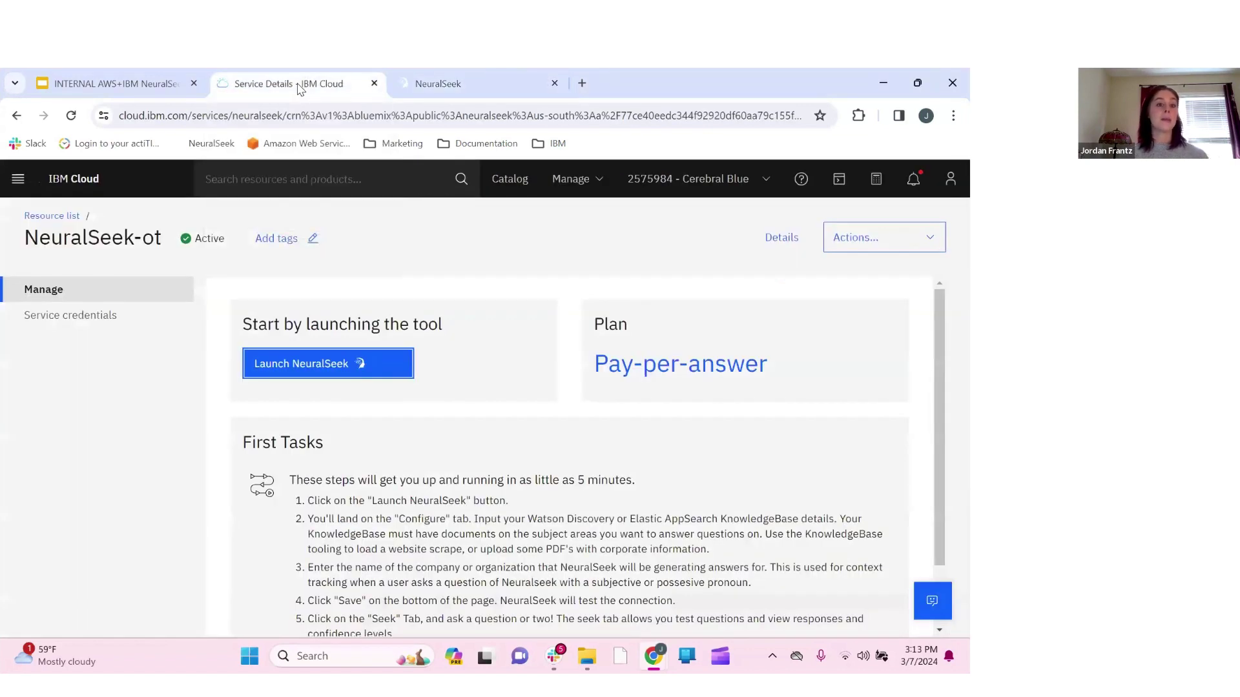
pyautogui.click(63, 218)
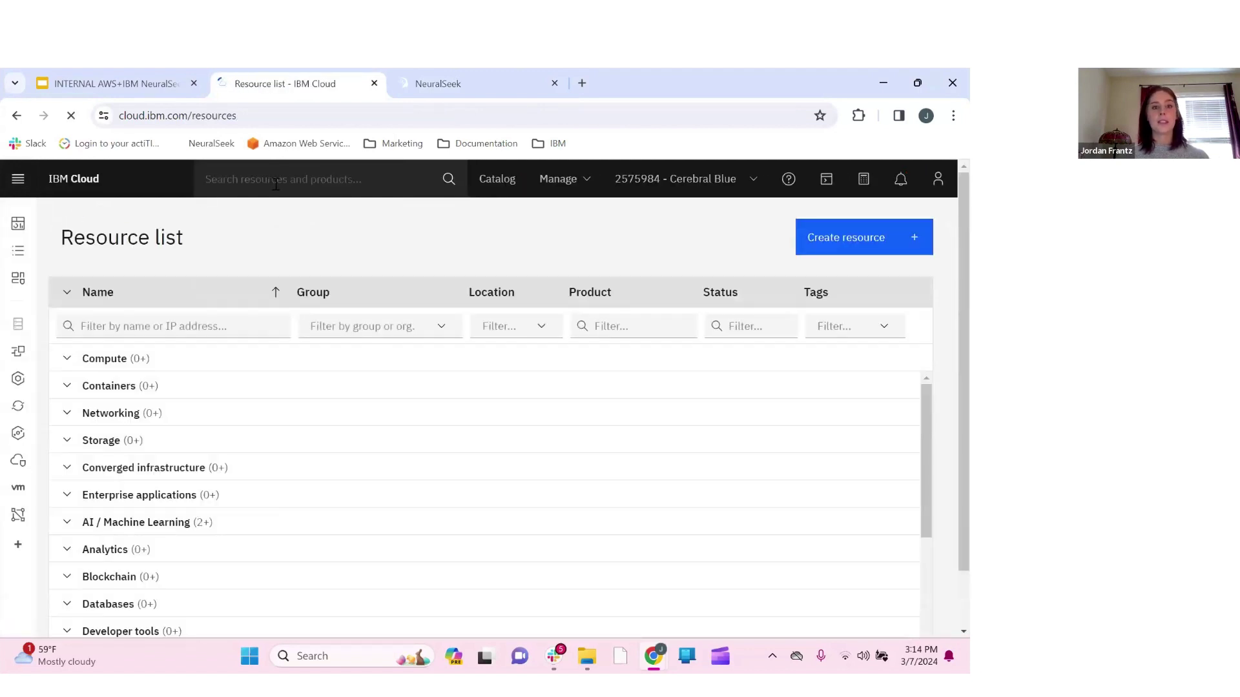
pyautogui.click(279, 184)
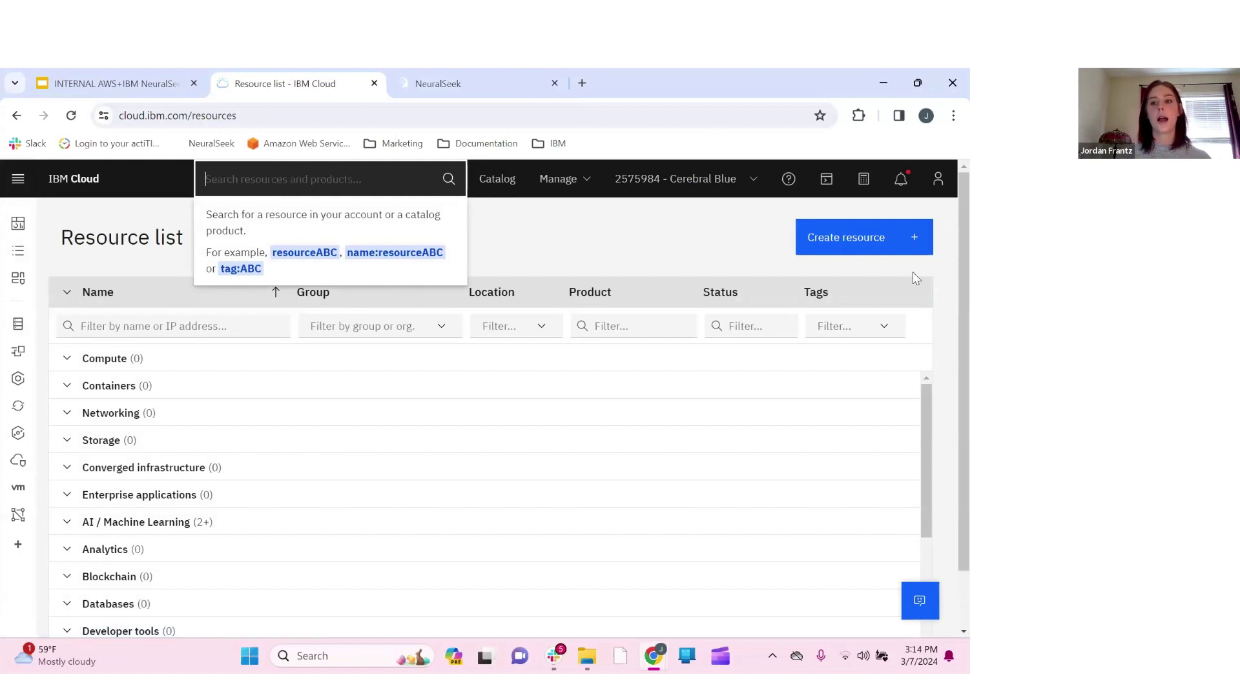
pyautogui.click(841, 243)
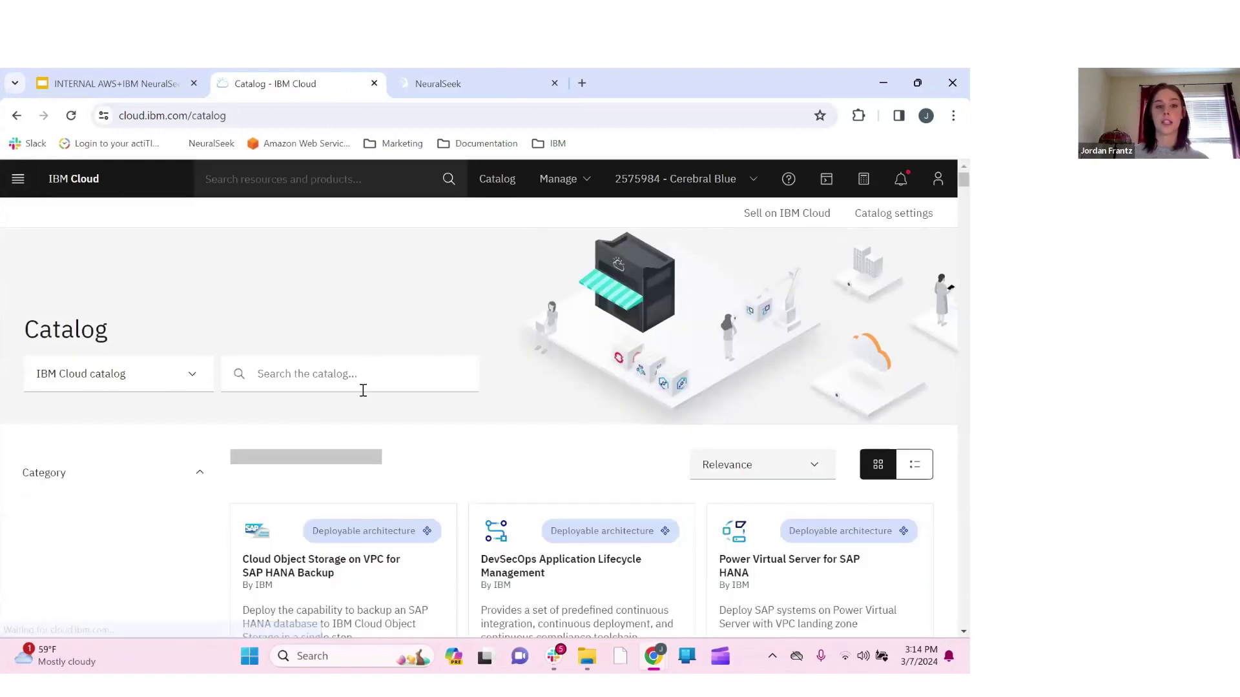
pyautogui.click(360, 382)
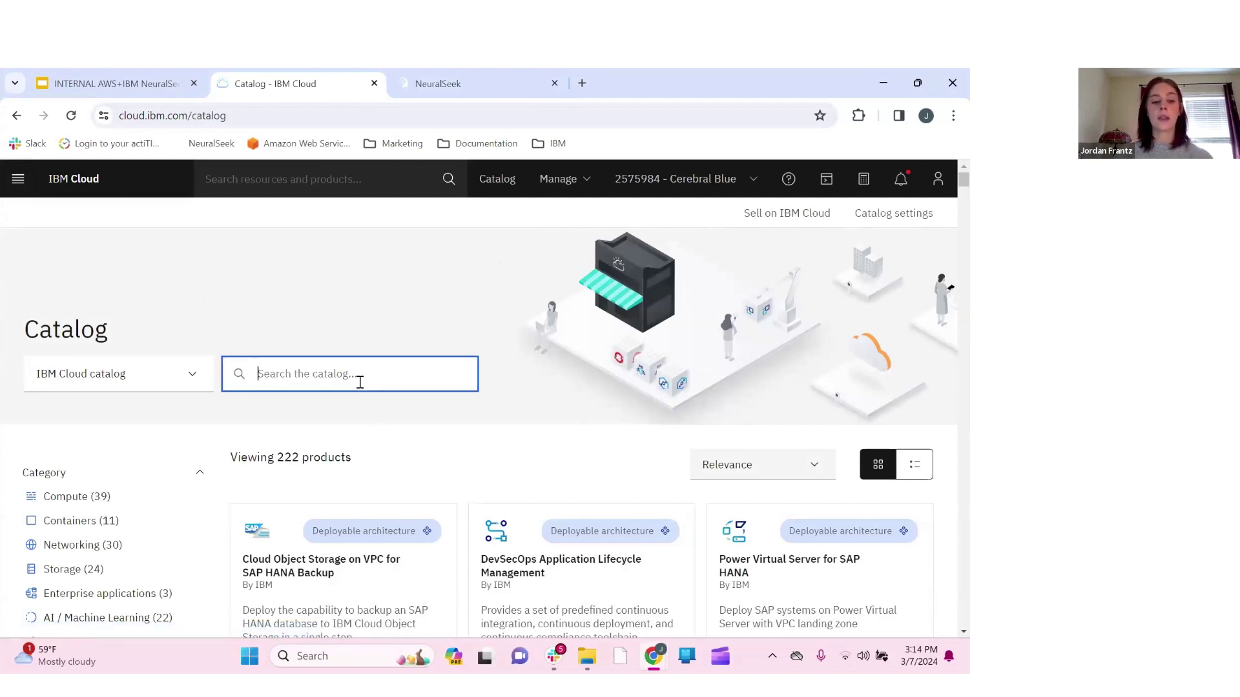
pyautogui.write('watson')
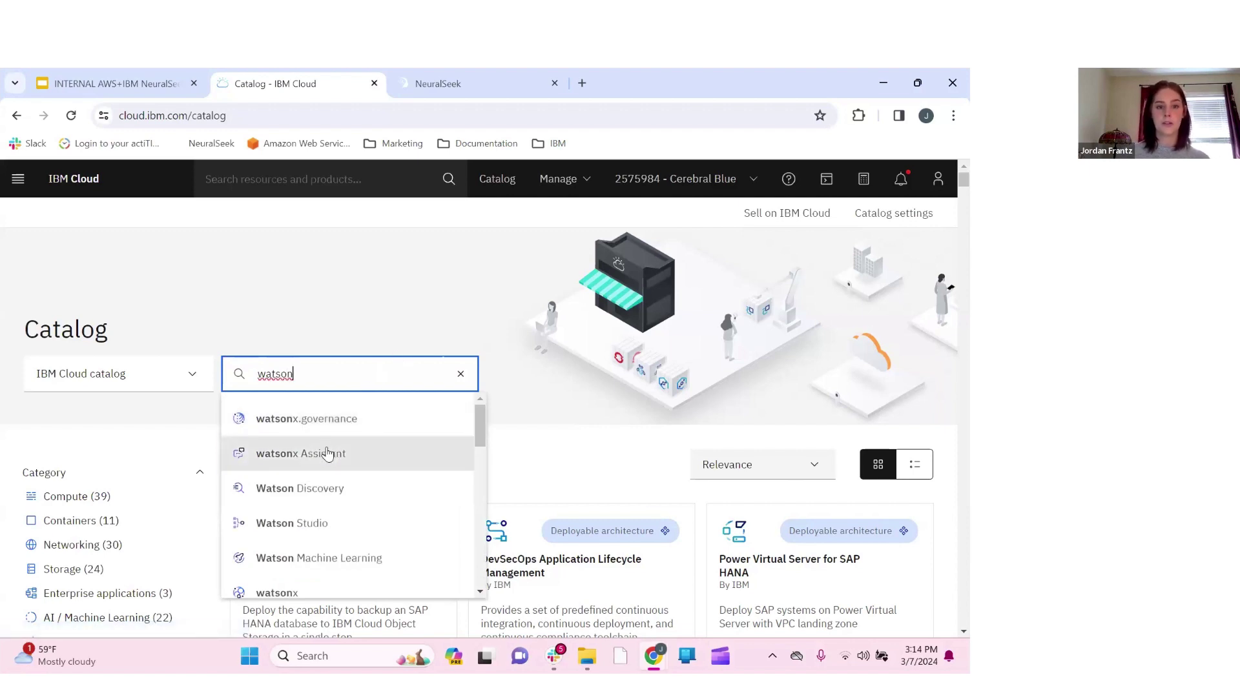
# Pick watsonx Assistant from the search results and set its location to Dallas (us-south)
pyautogui.click(328, 454)
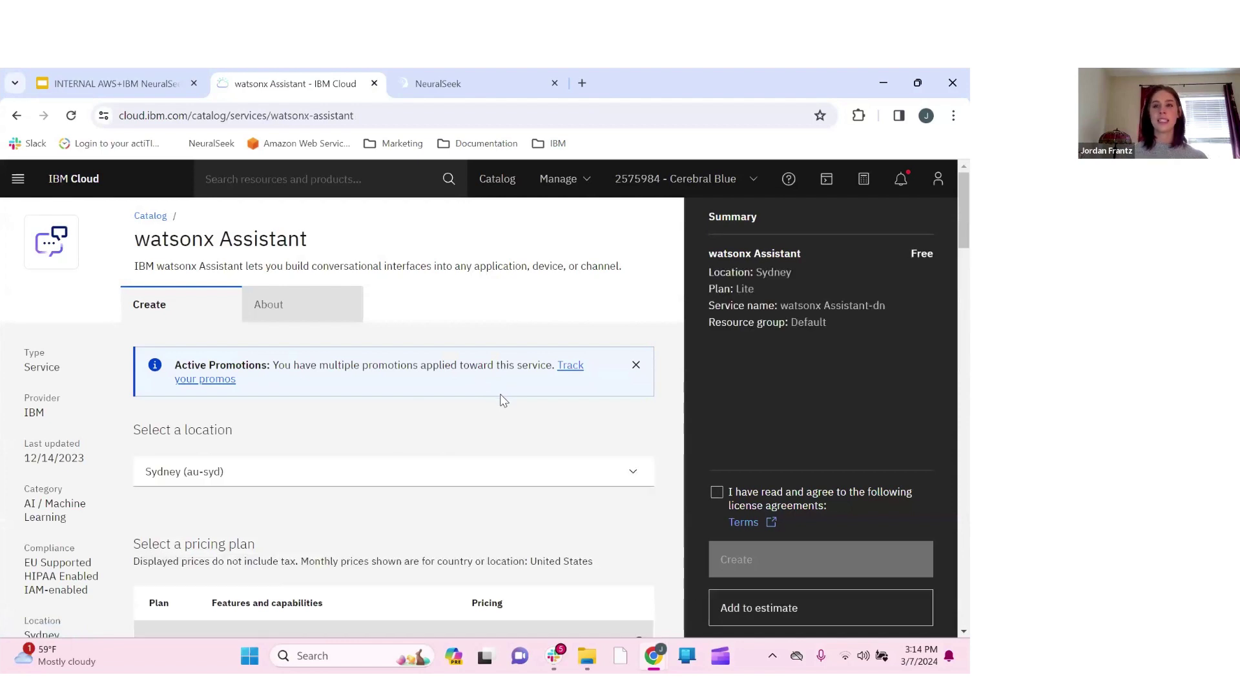
pyautogui.scroll(-2, 437, 443)
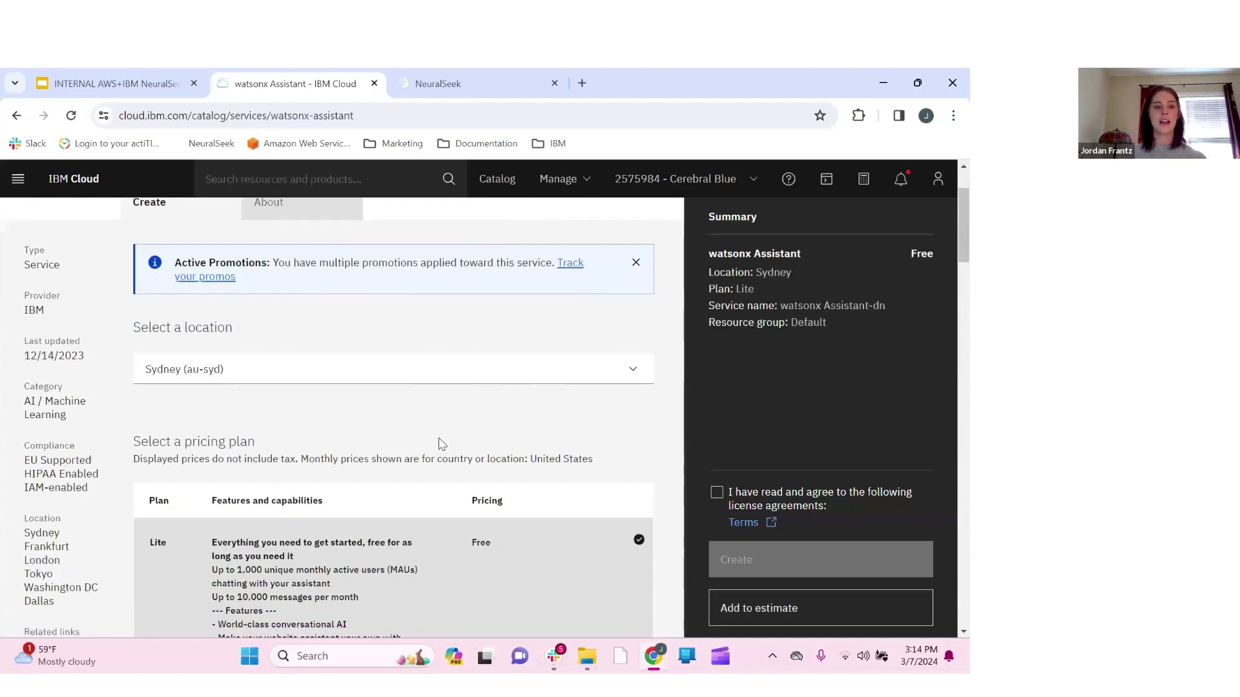
pyautogui.click(310, 369)
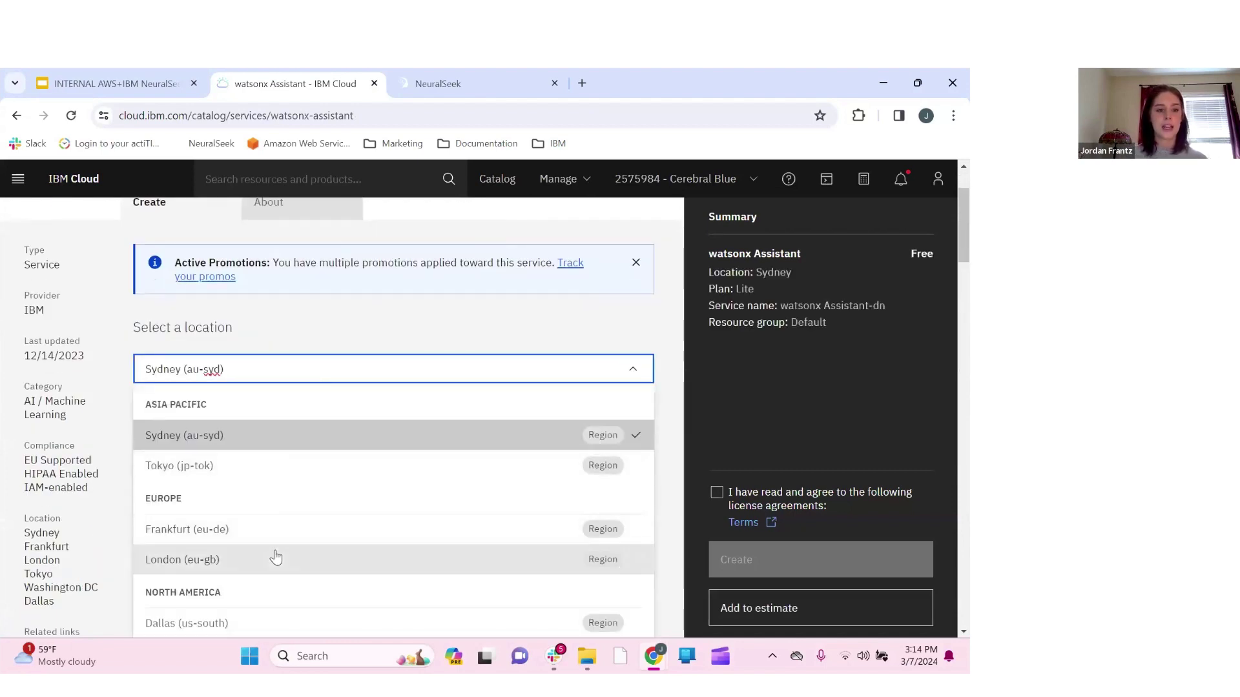
pyautogui.scroll(-1, 271, 553)
pyautogui.click(241, 557)
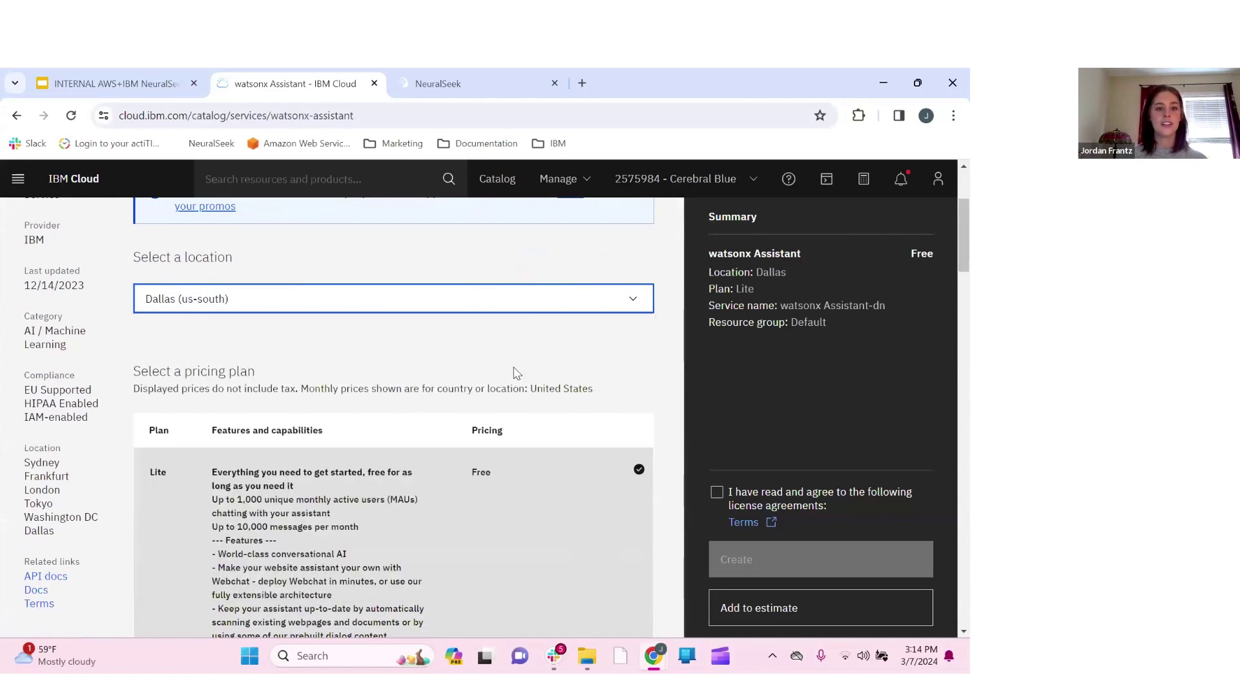
pyautogui.scroll(-1, 514, 374)
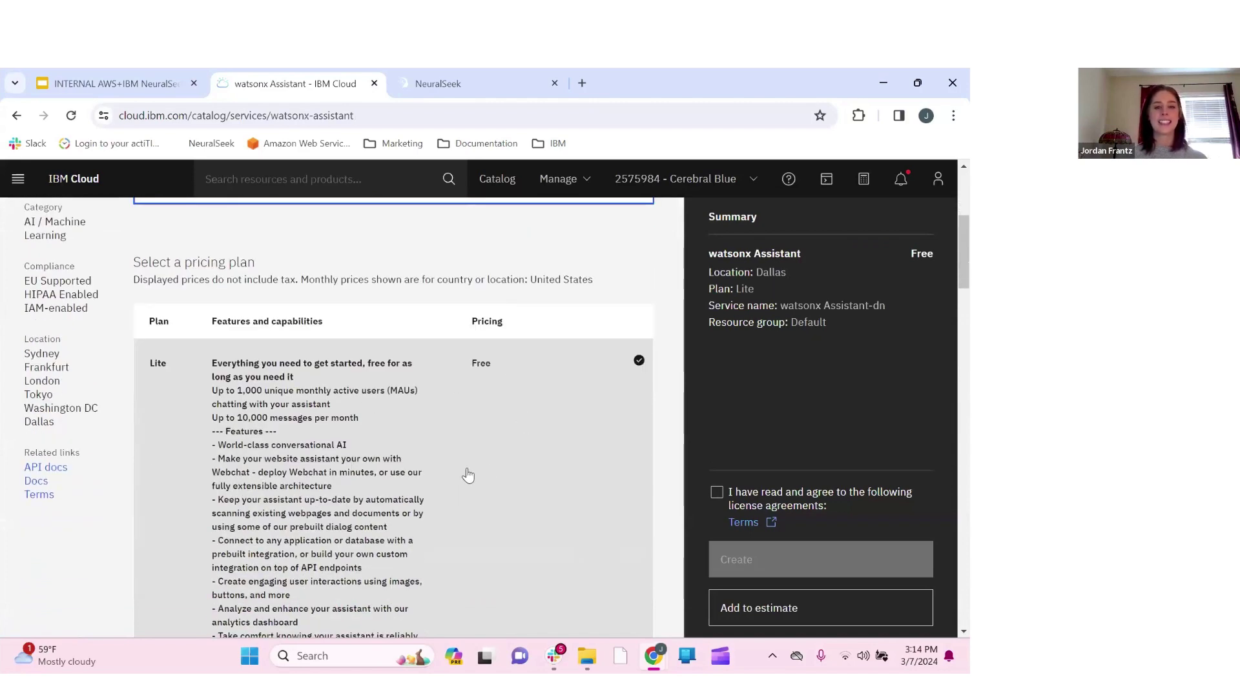
pyautogui.scroll(-1, 468, 475)
pyautogui.scroll(-15, 468, 476)
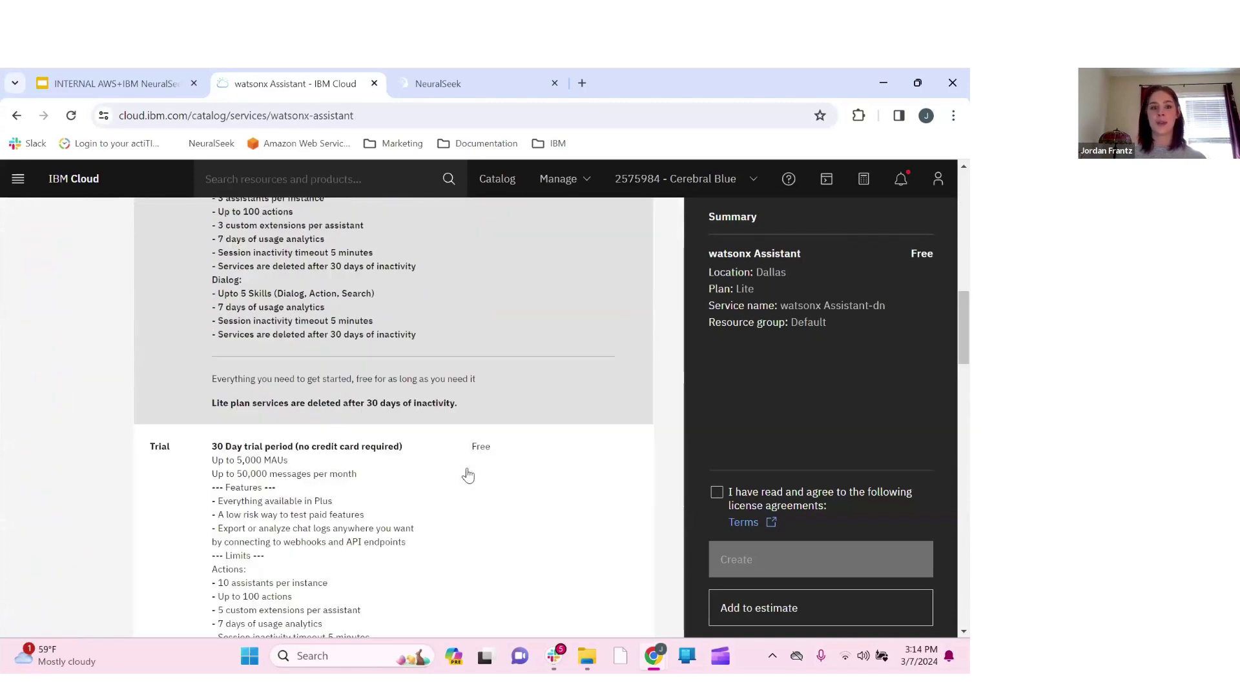
pyautogui.scroll(-20, 468, 476)
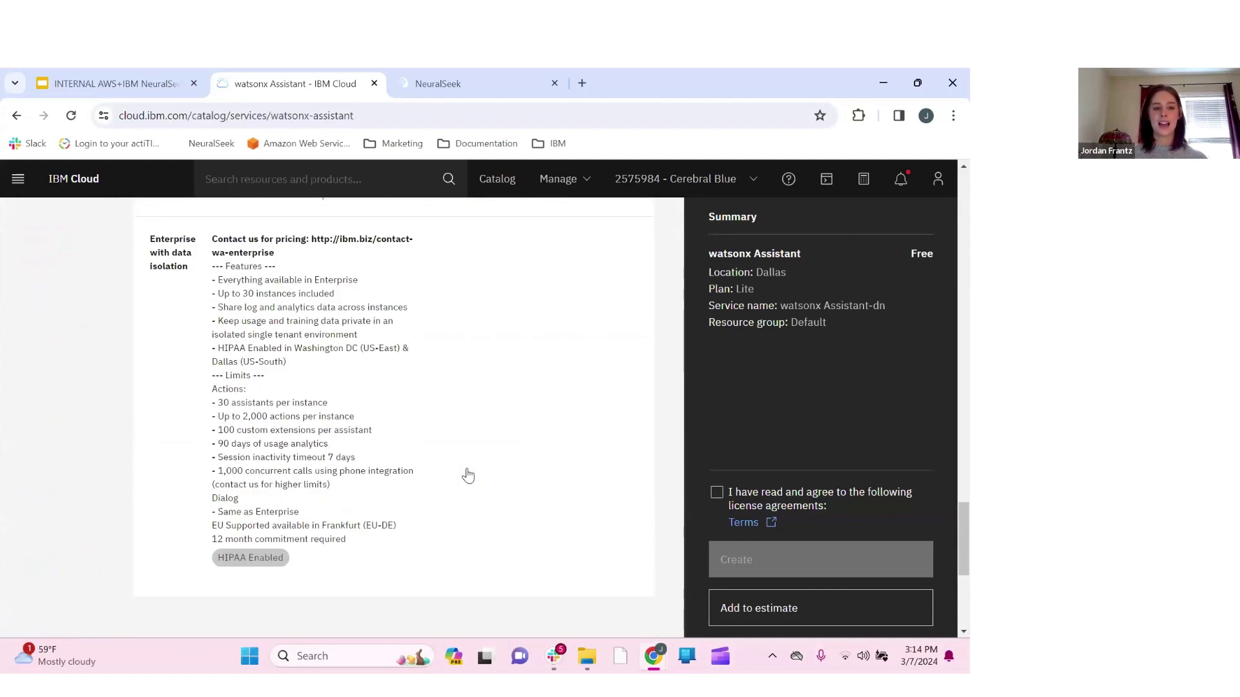
# Name the service 'watsonx Assistant-Learning-Lab', use resource group LearningLabDemo, and accept the license terms
pyautogui.click(291, 381)
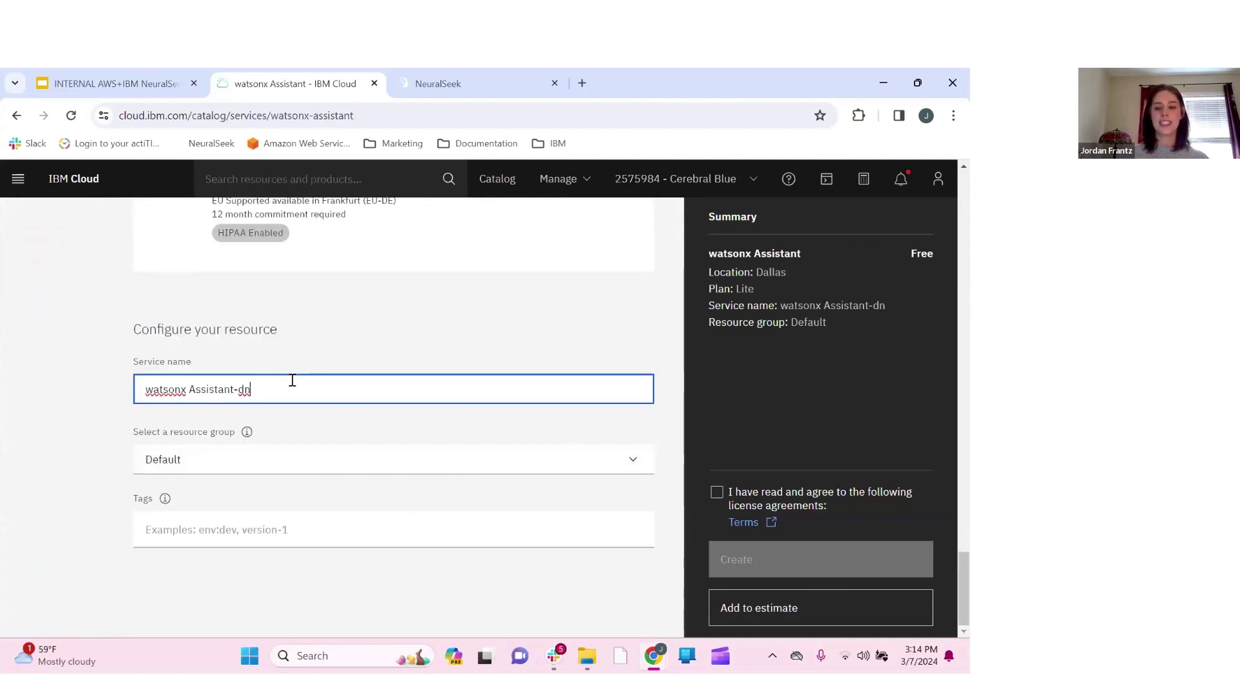
pyautogui.press('BackSpace')
pyautogui.press('BackSpace')
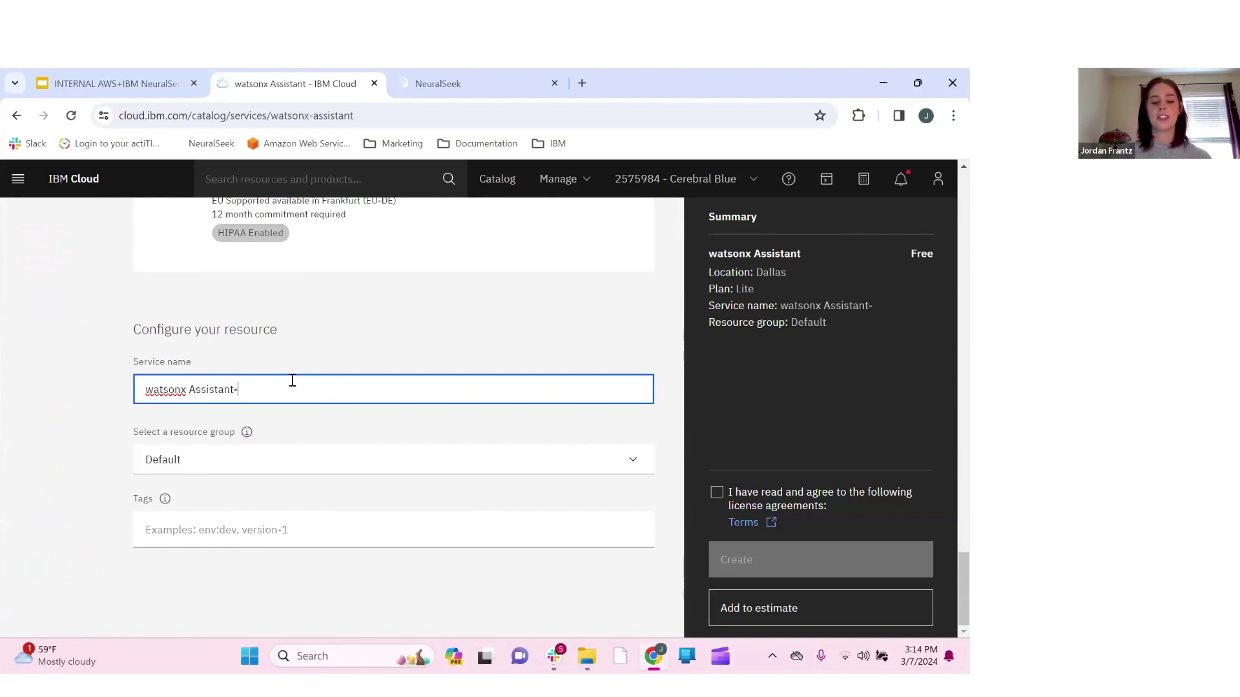
pyautogui.write('N')
pyautogui.press('BackSpace')
pyautogui.write('N')
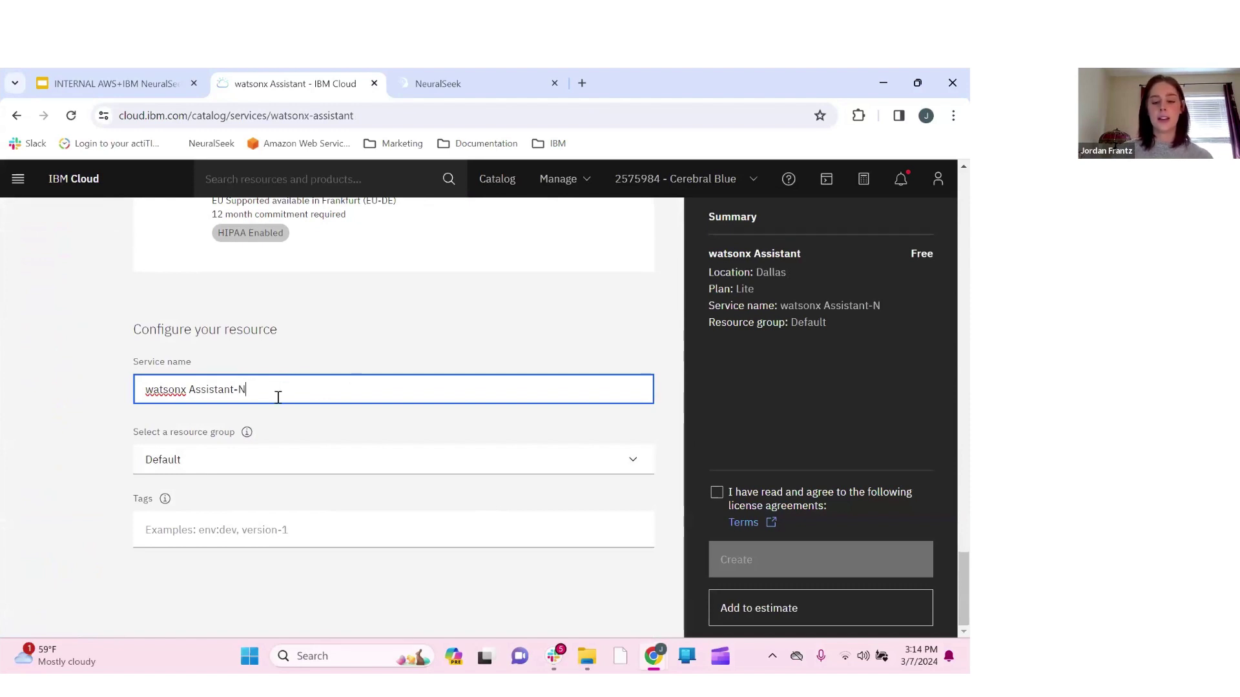
pyautogui.press('BackSpace')
pyautogui.write('Learning')
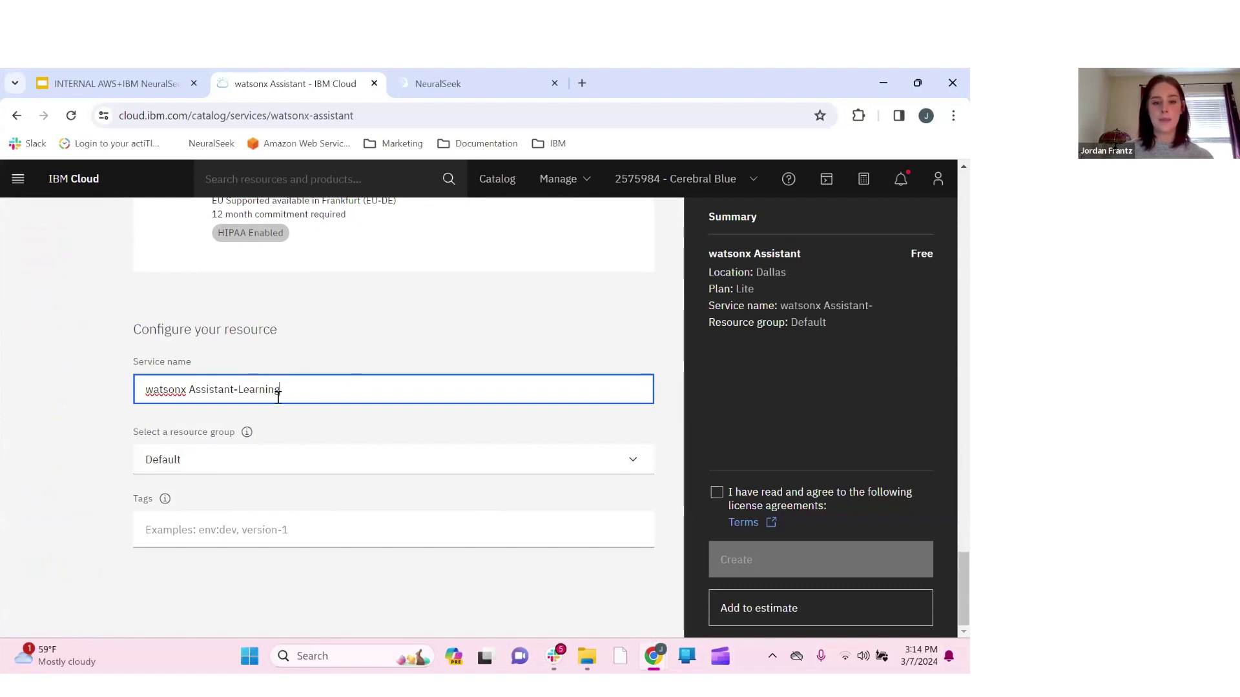
pyautogui.write('-Lab')
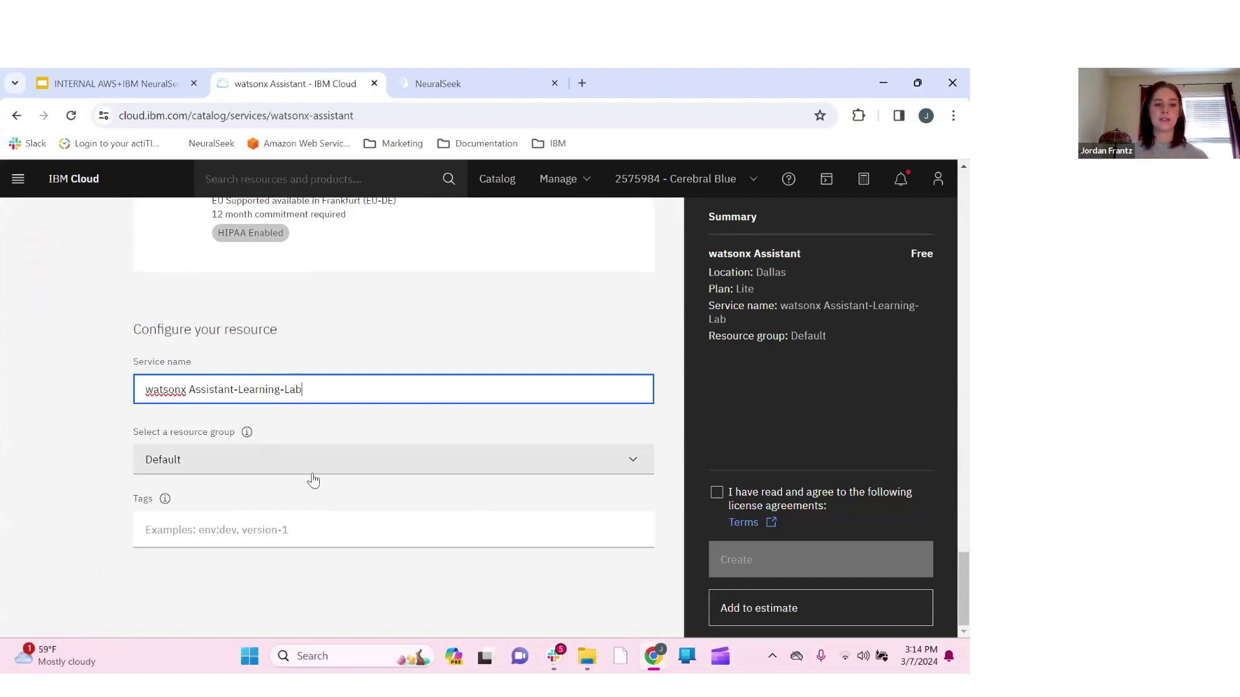
pyautogui.click(313, 468)
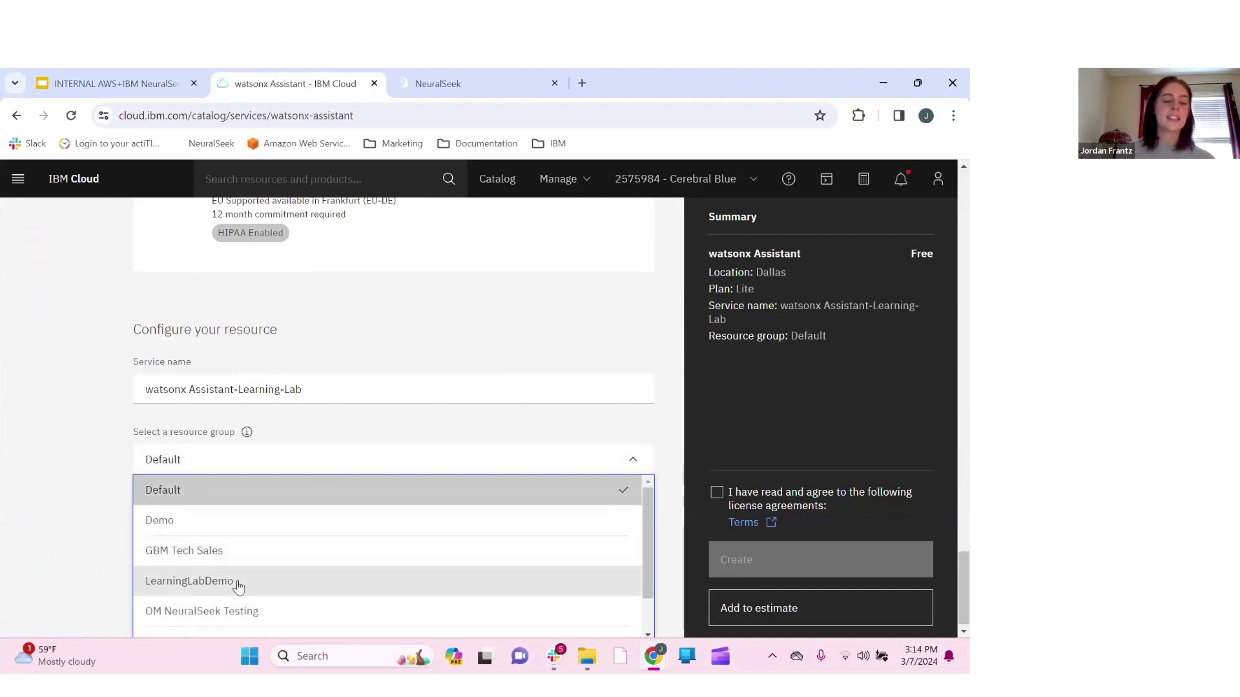
pyautogui.click(239, 583)
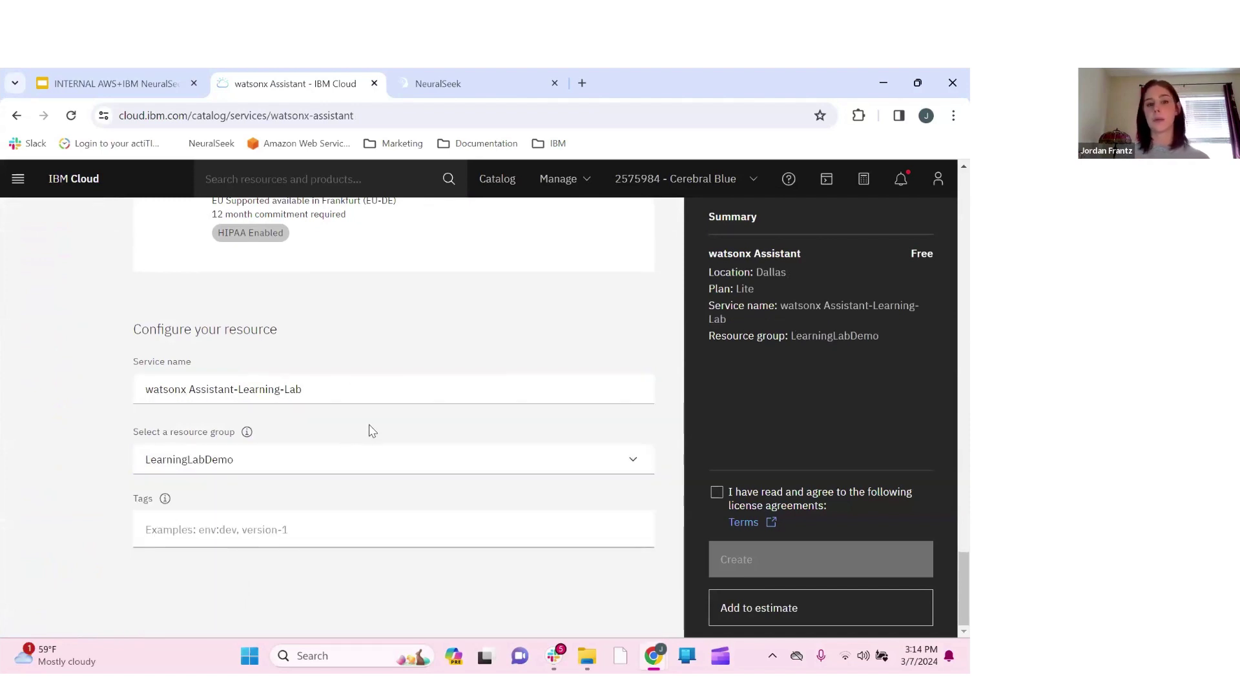
pyautogui.click(721, 504)
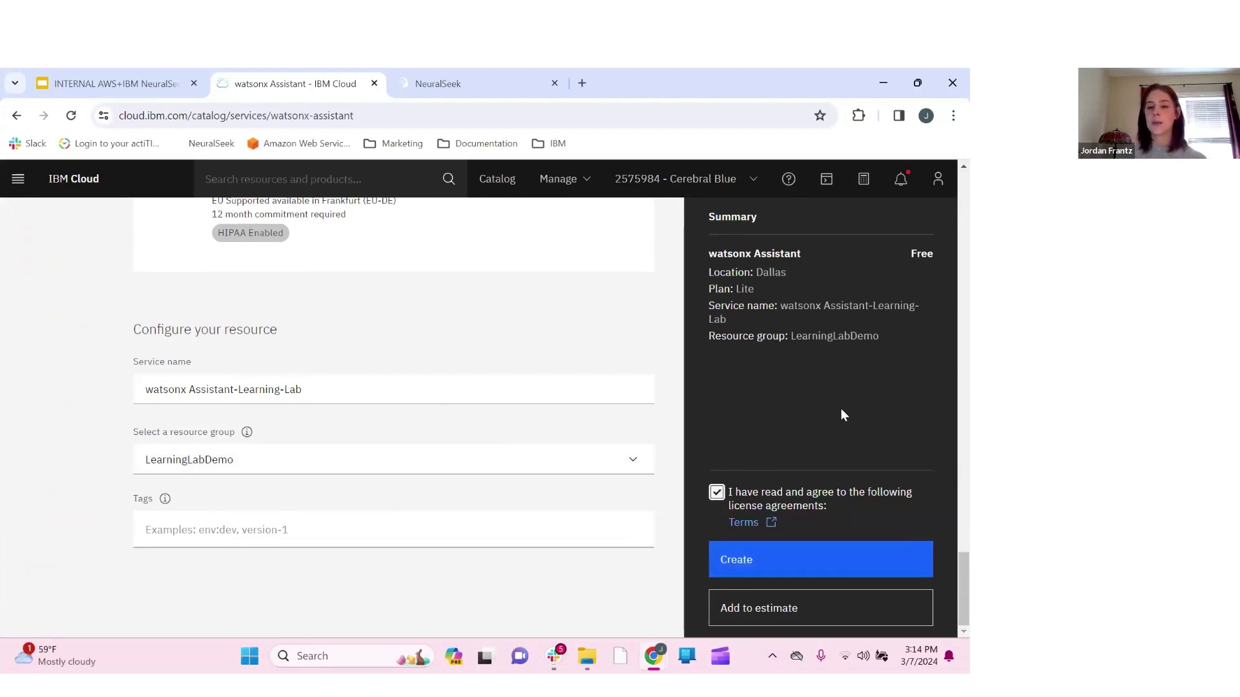
# Create the Lite watsonx Assistant-Learning-Lab service instance
pyautogui.click(792, 571)
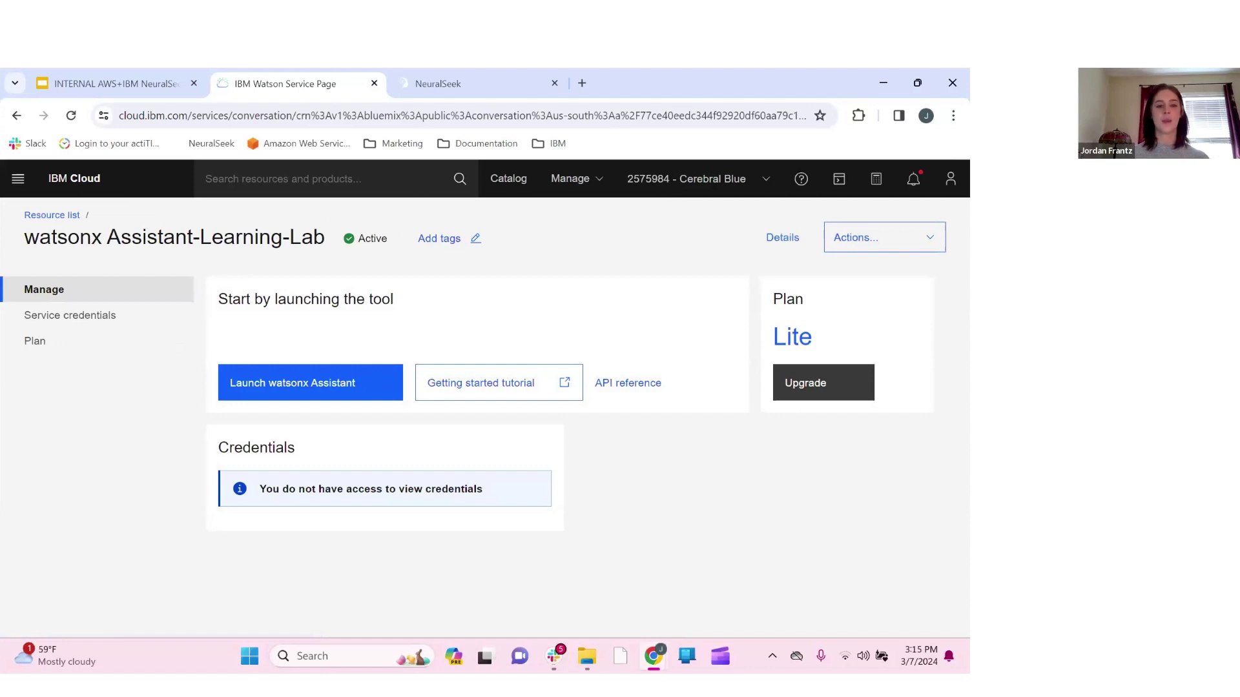
# Launch watsonx Assistant, name the first assistant 'Ns Learning Lab', and go to personalization
pyautogui.click(307, 393)
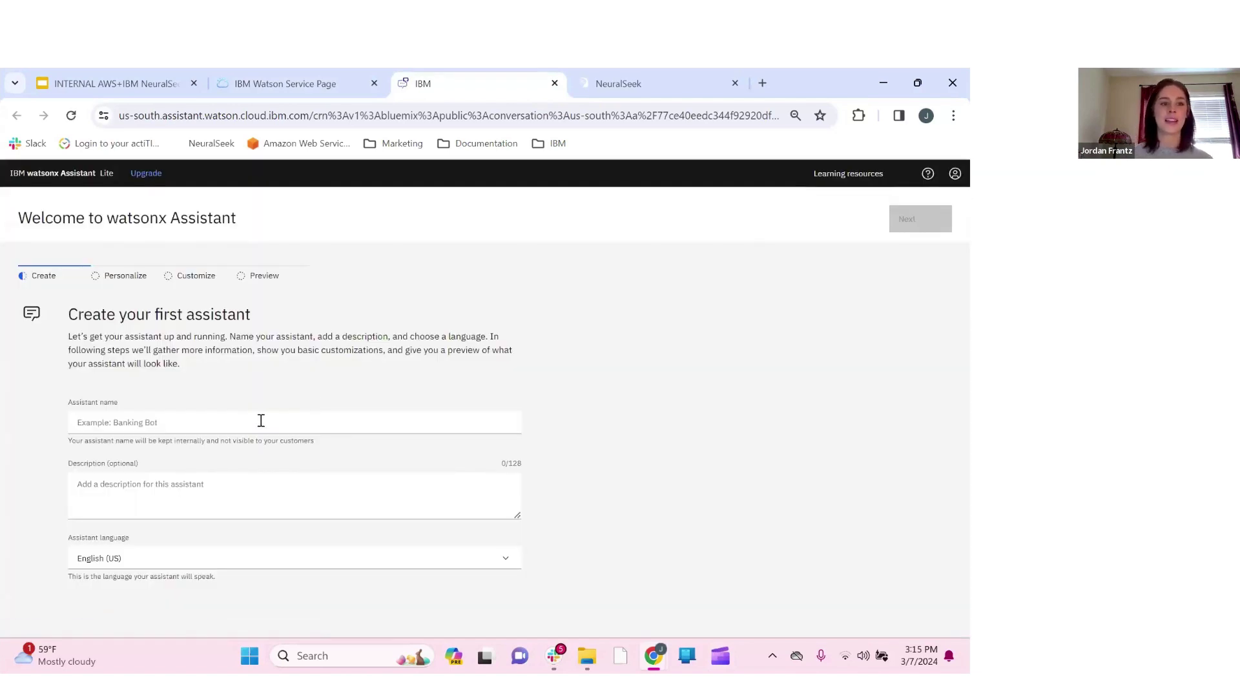
pyautogui.click(214, 420)
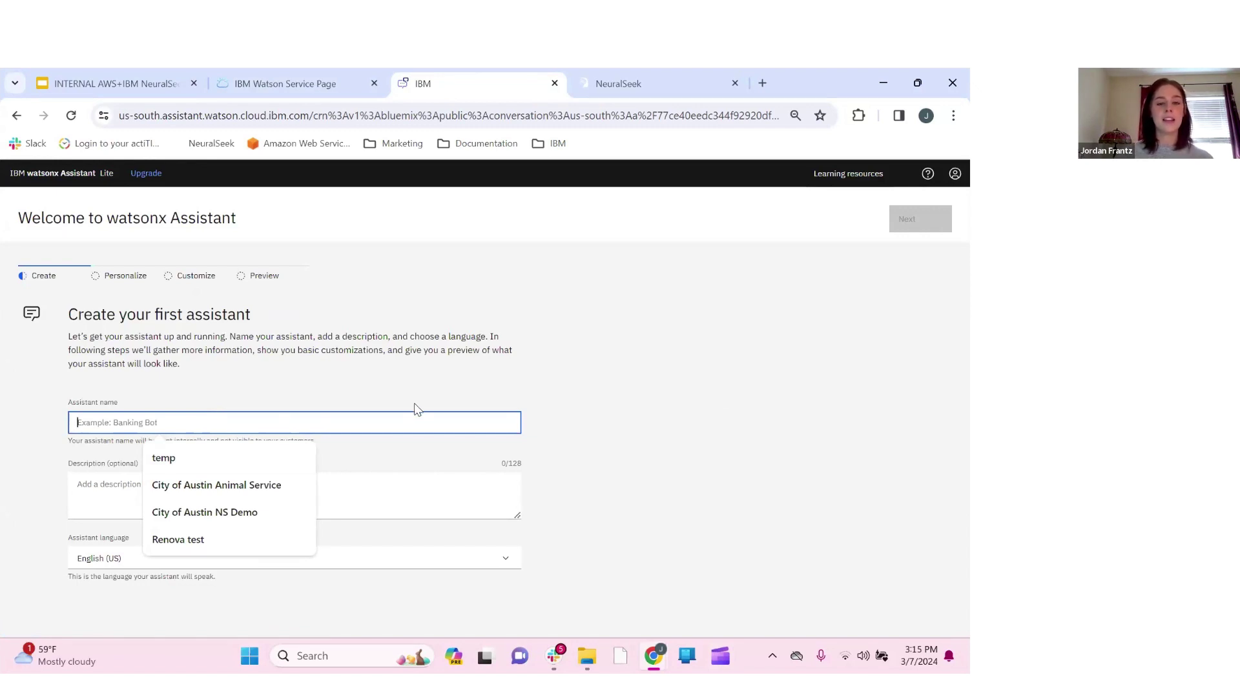
pyautogui.click(413, 421)
pyautogui.click(416, 423)
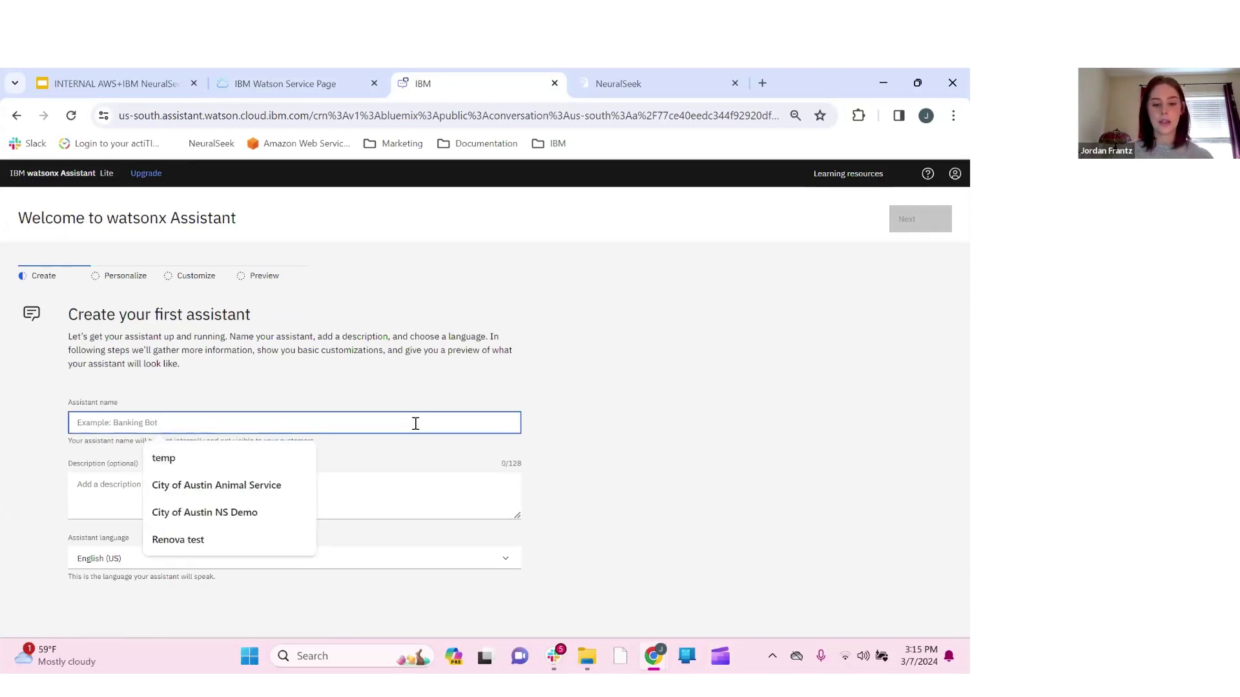
pyautogui.write('N')
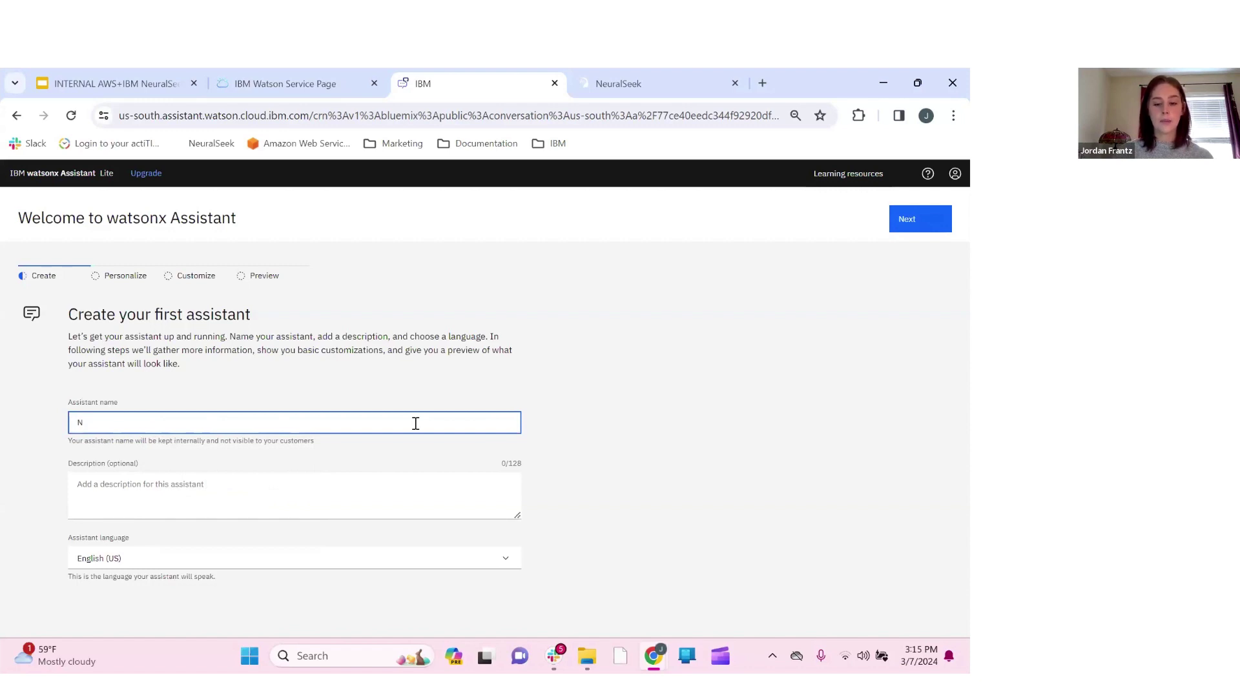
pyautogui.write('s Learning L')
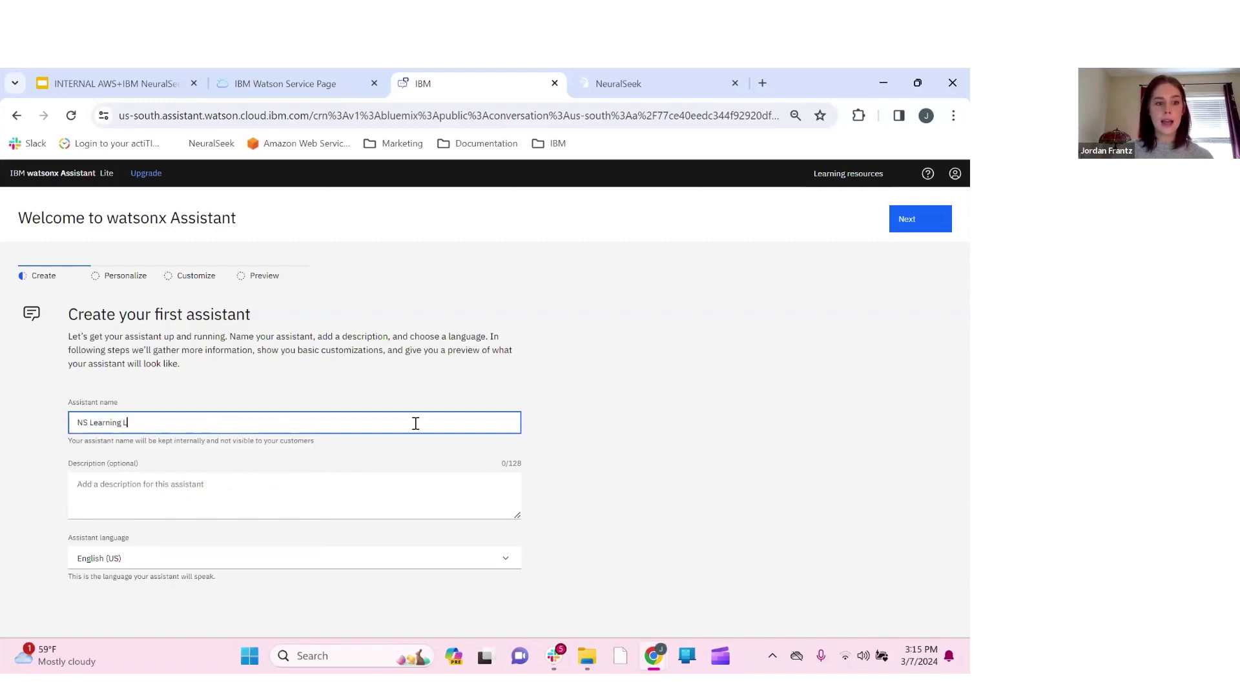
pyautogui.write('ab')
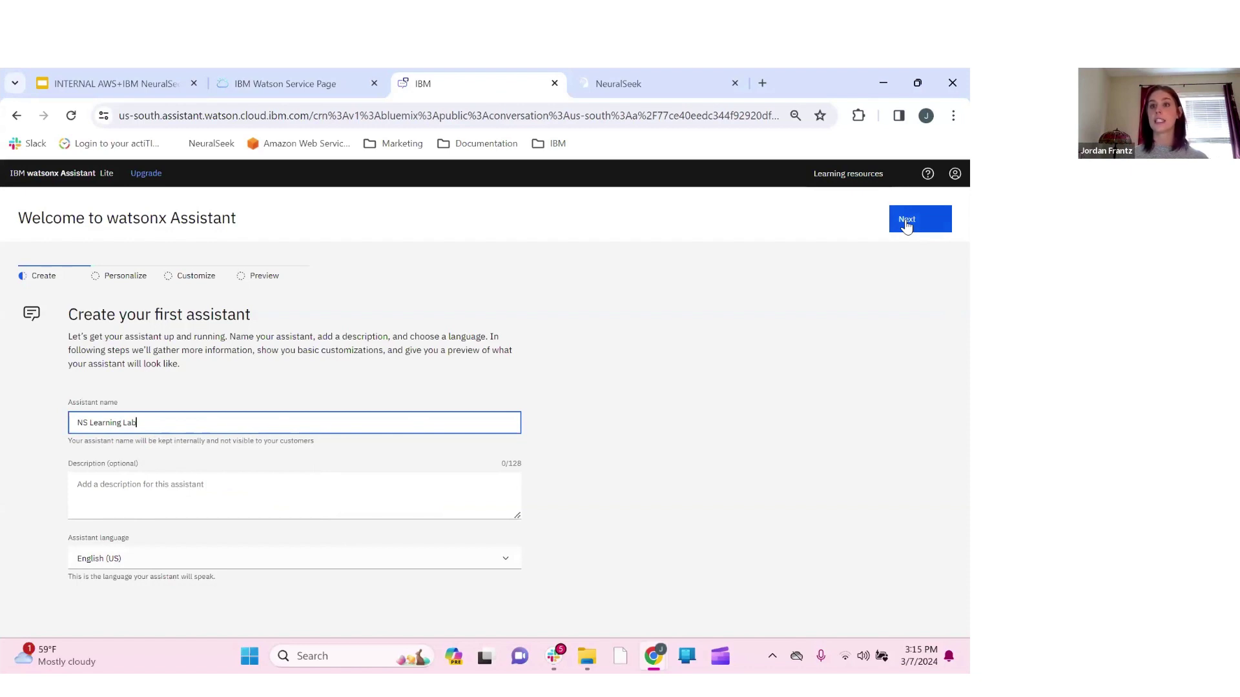
pyautogui.click(907, 221)
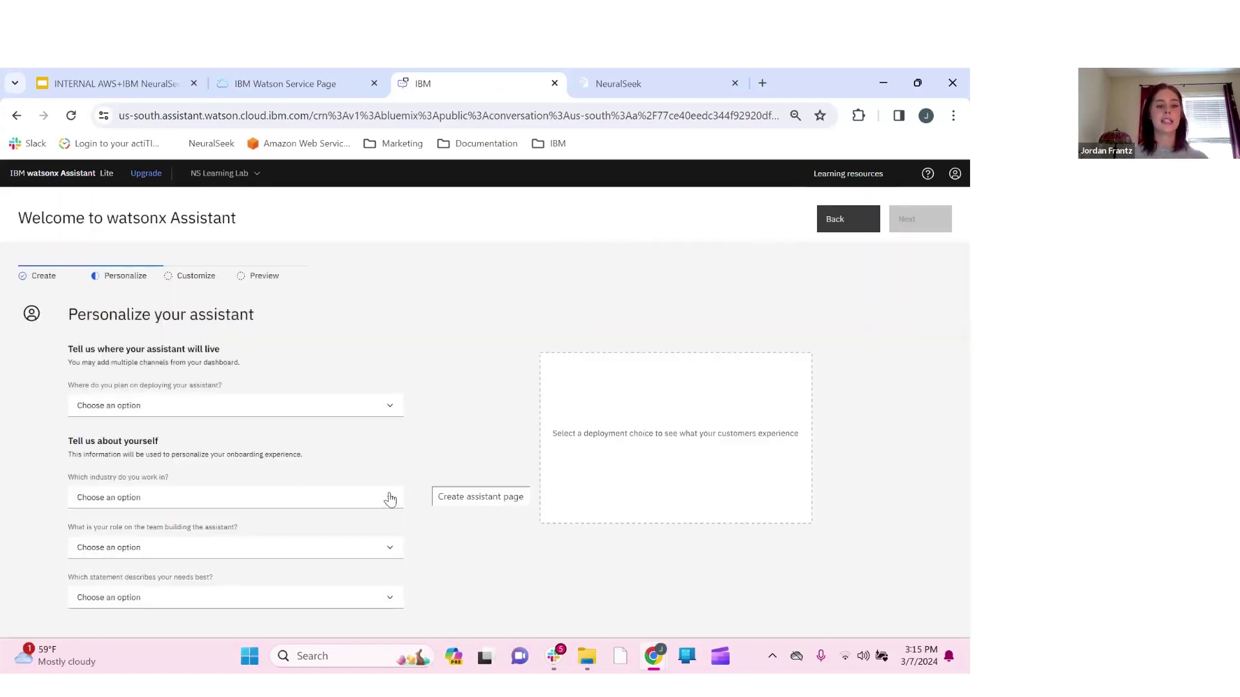
# Answer 'I'm not sure' for deployment channel and 'N/A (I am a student)' for industry
pyautogui.click(390, 409)
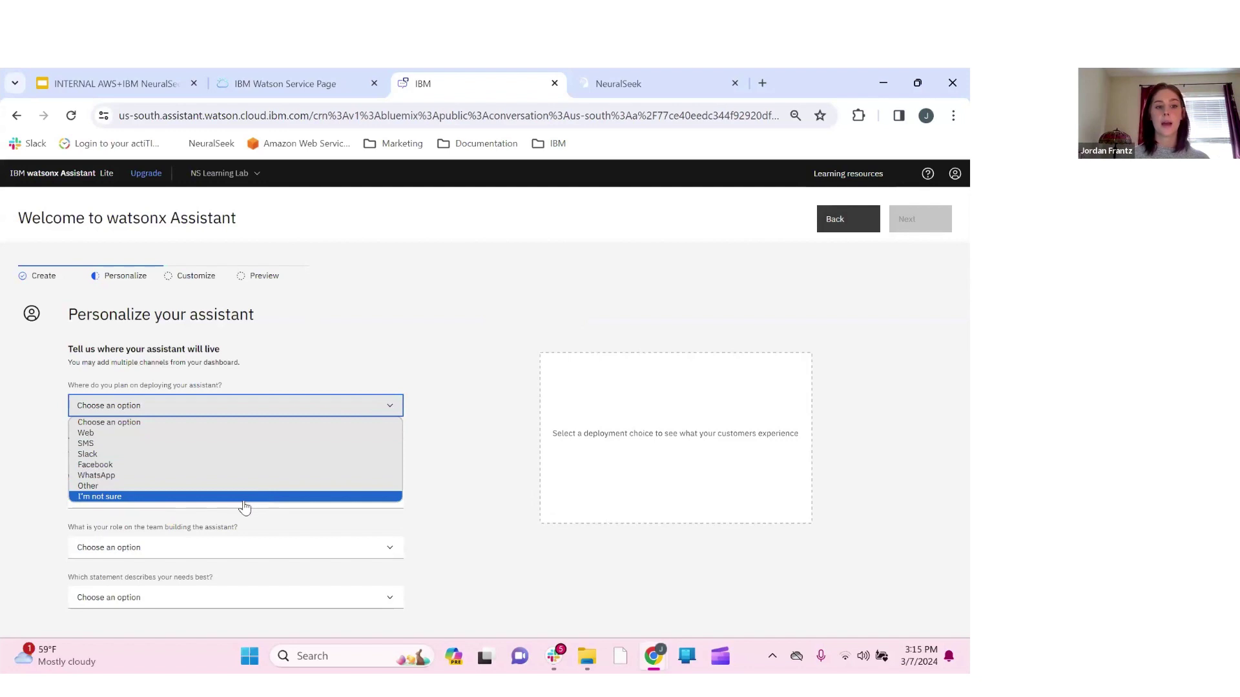
pyautogui.click(242, 499)
pyautogui.click(329, 515)
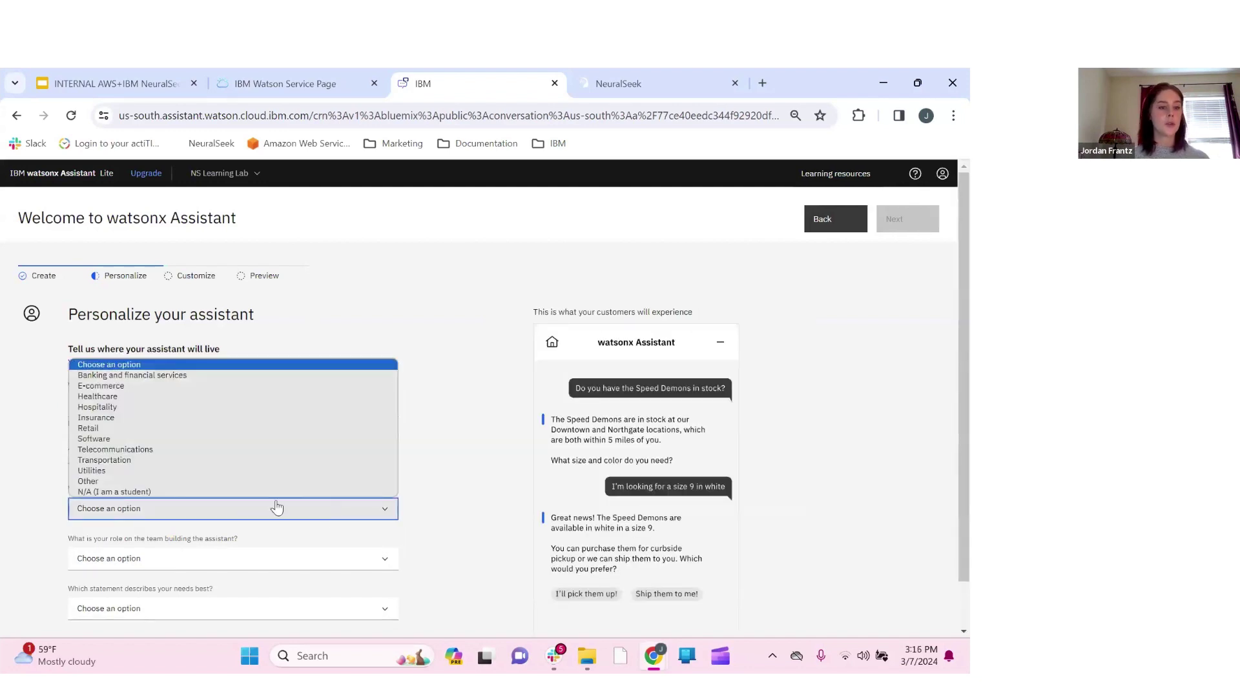
pyautogui.click(235, 490)
pyautogui.scroll(-1, 213, 551)
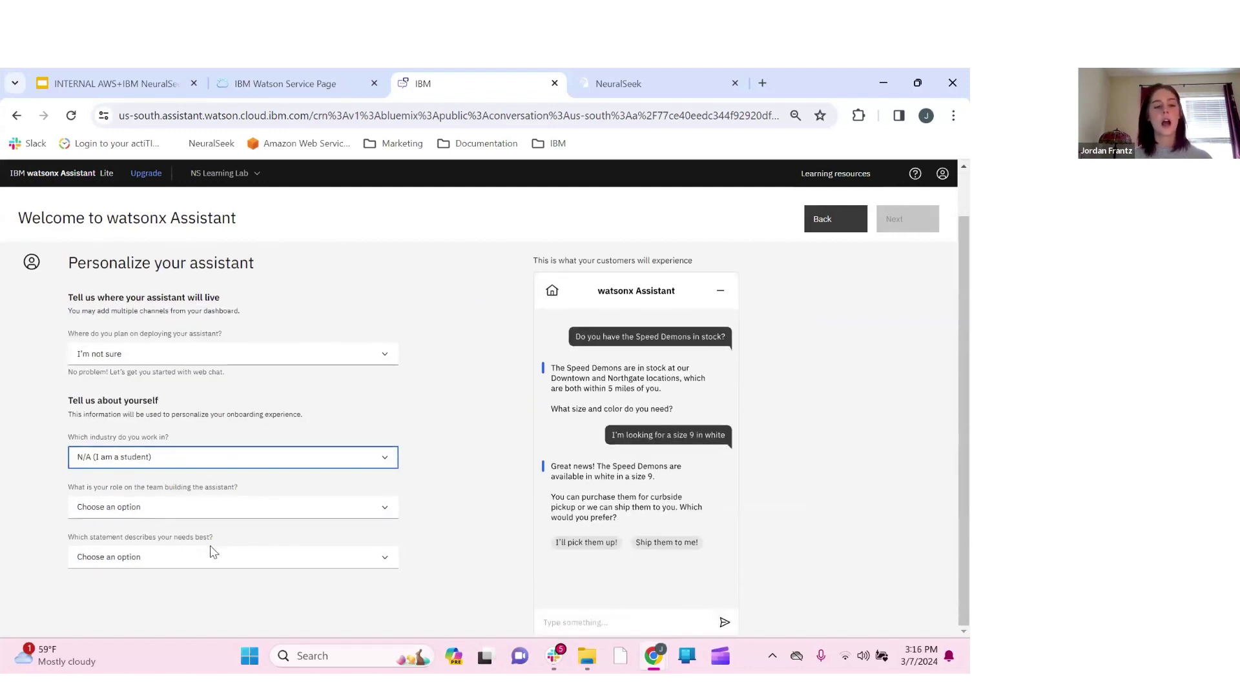
# Set team role to Other with custom role 'Stuudenm', choose need 'Not sure at this time', and continue
pyautogui.click(187, 507)
pyautogui.click(141, 589)
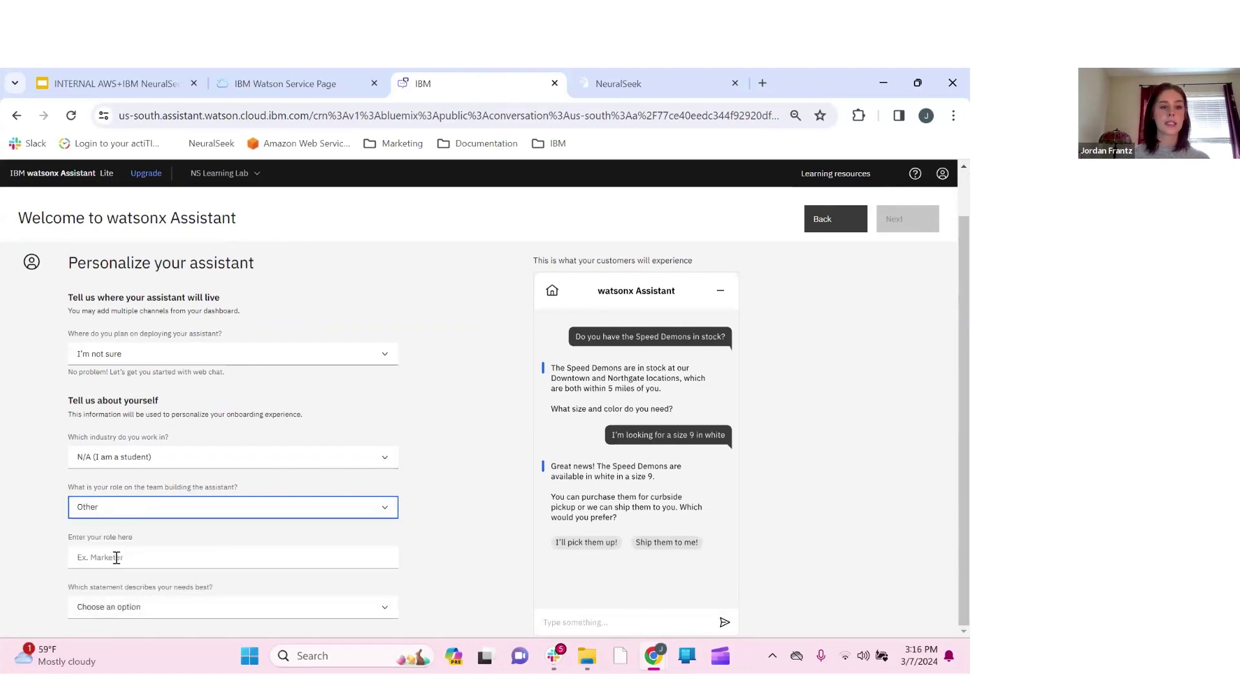
pyautogui.click(116, 559)
pyautogui.write('Stu')
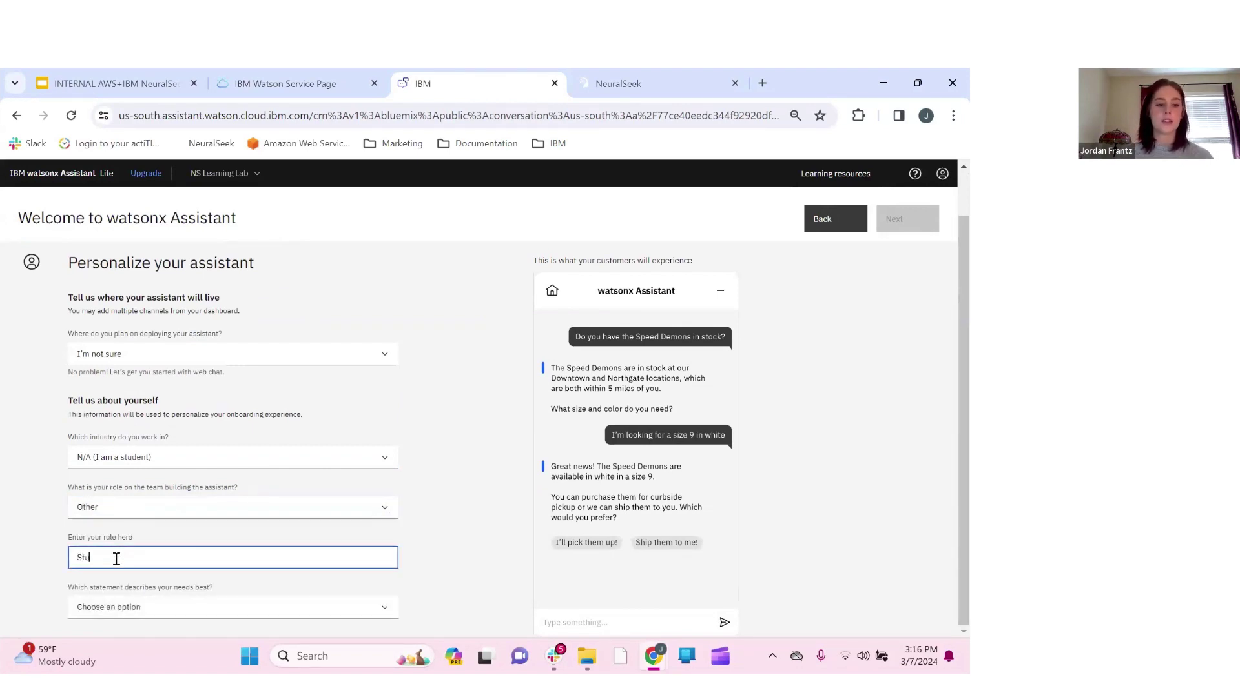
pyautogui.write('udenm')
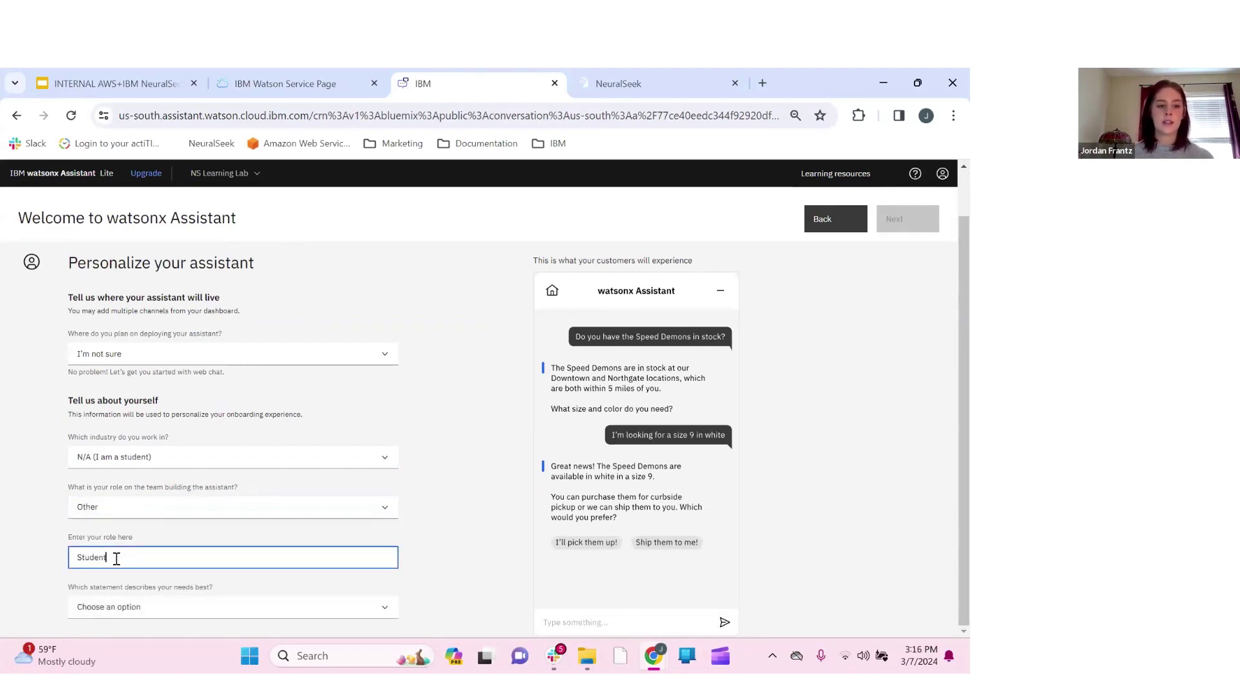
pyautogui.click(186, 617)
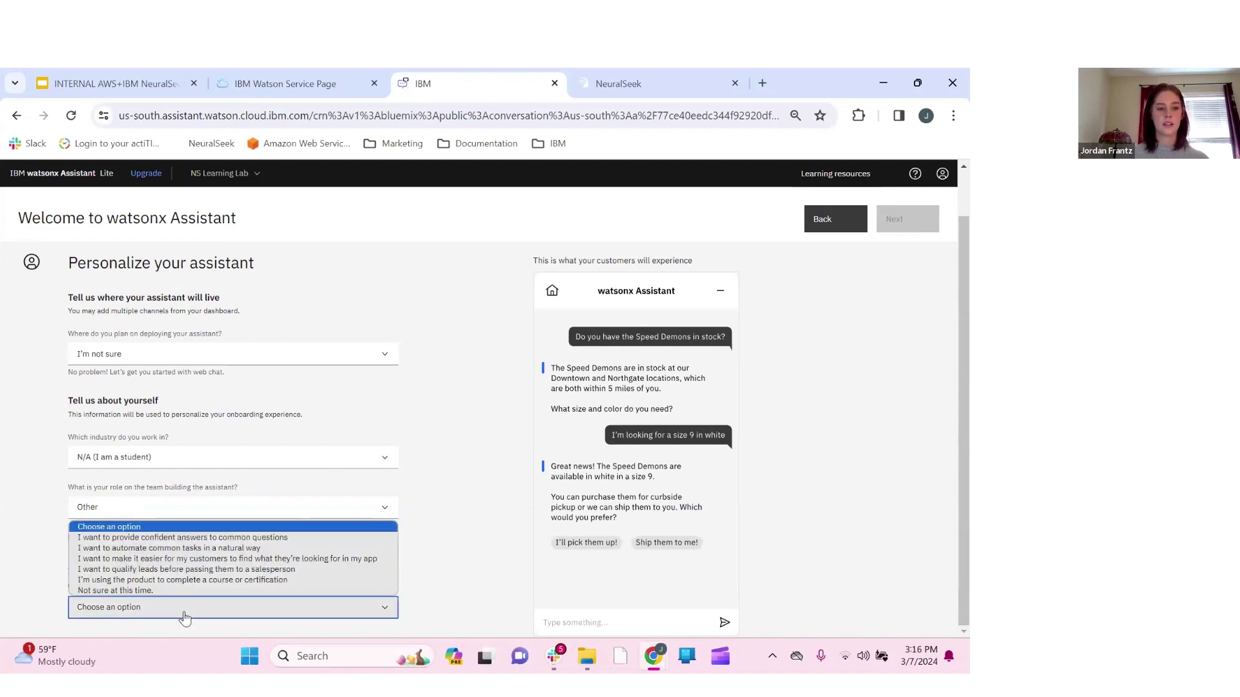
pyautogui.click(147, 590)
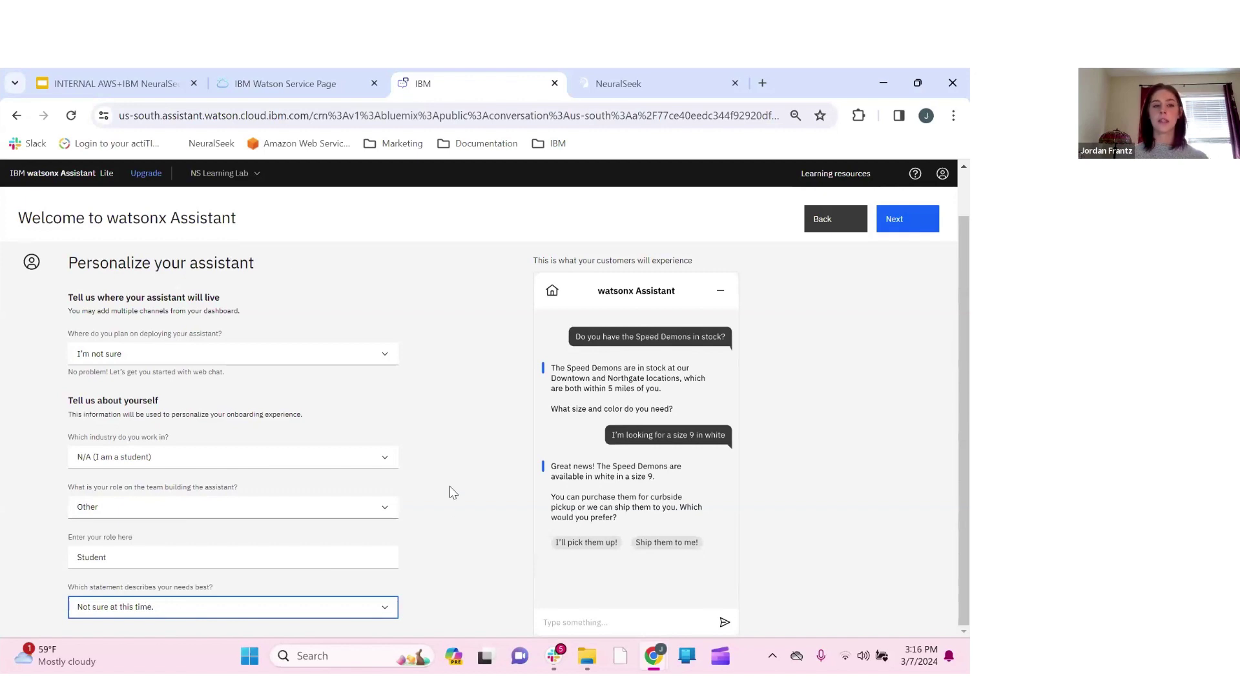
pyautogui.click(889, 379)
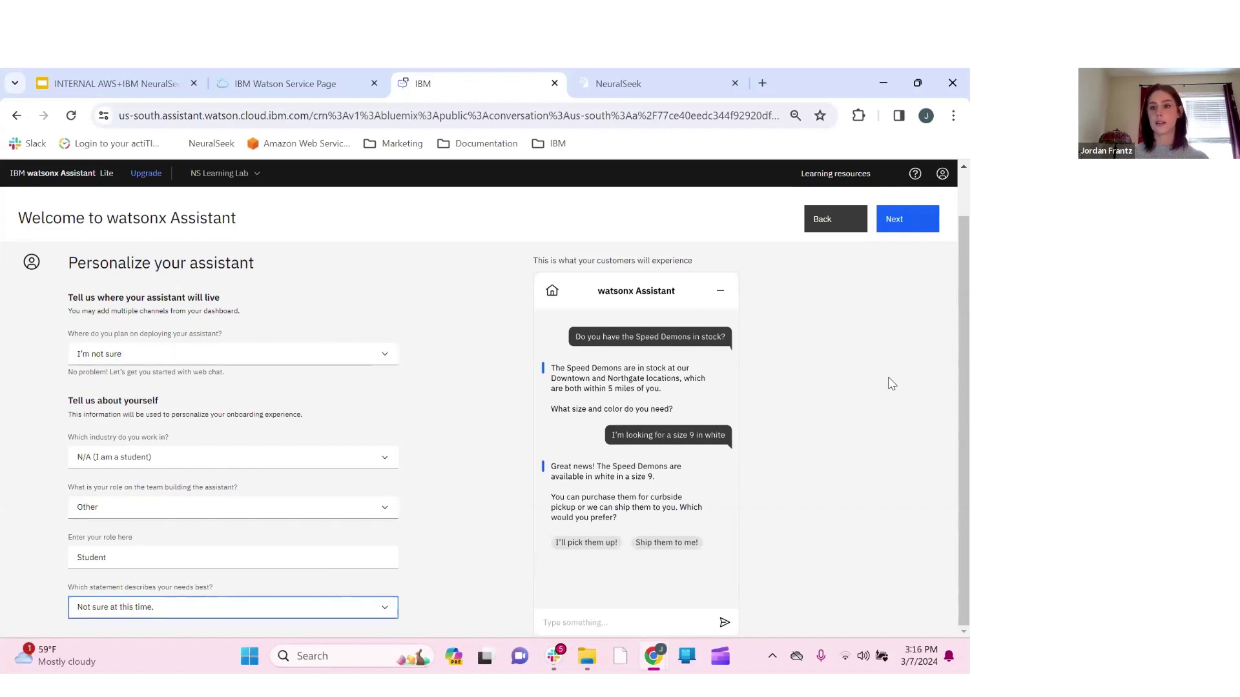
pyautogui.click(900, 230)
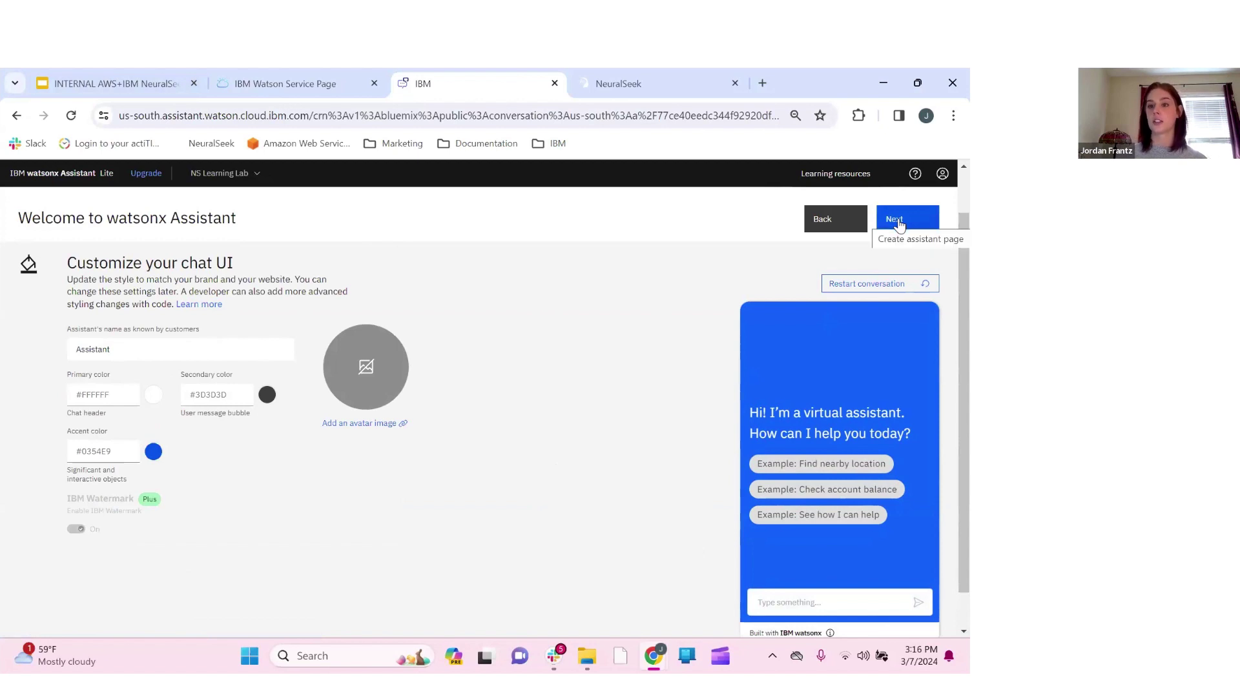
# Keep the default chat colors and name, then create the NS Learning Lab assistant
pyautogui.click(899, 224)
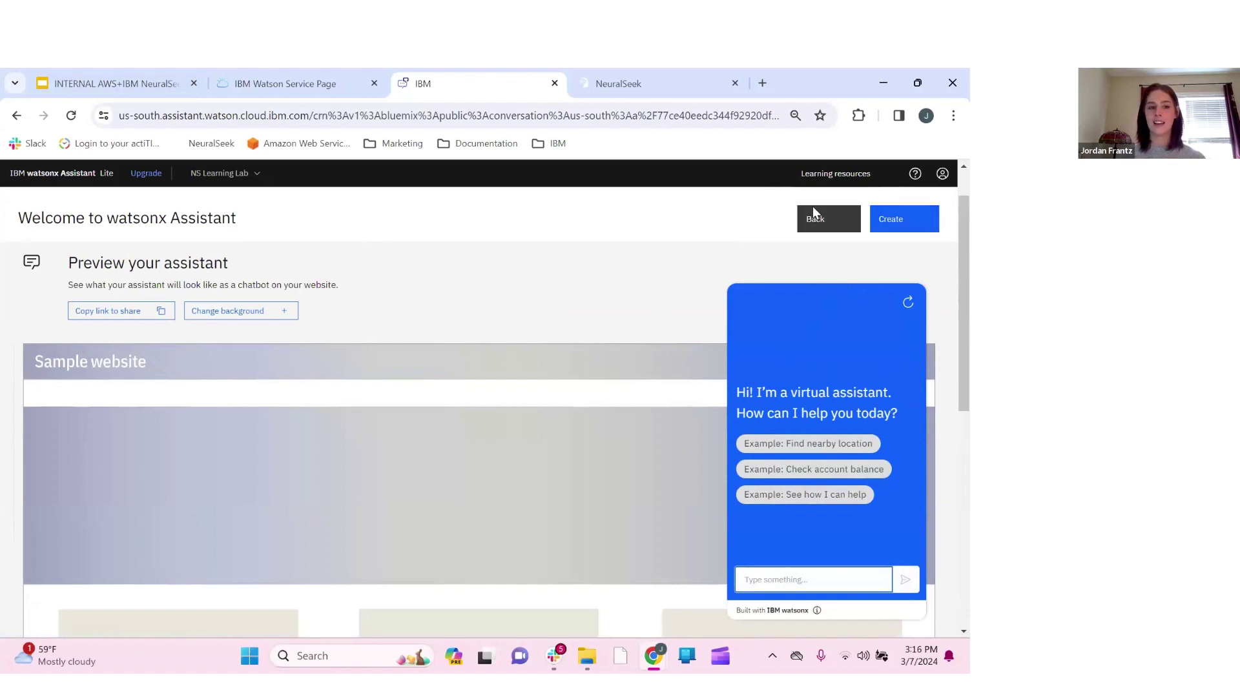
pyautogui.click(909, 227)
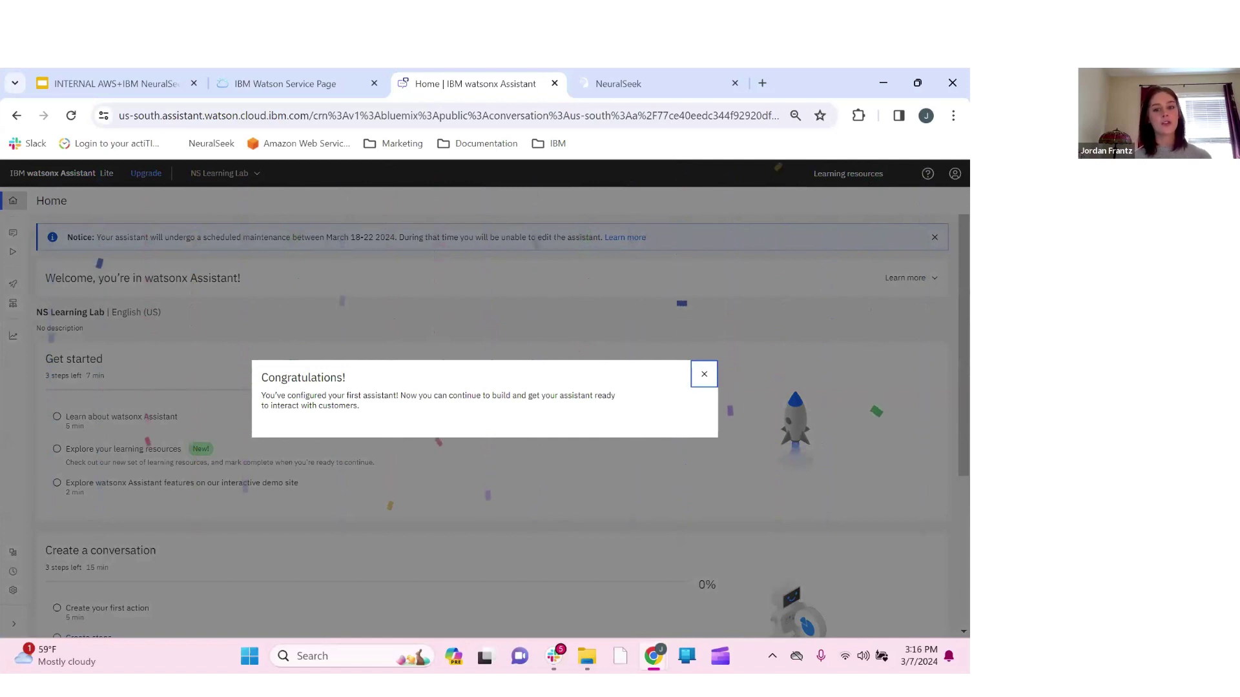
# Close the Congratulations message to reveal the NS Learning Lab Home page
pyautogui.press('Escape')
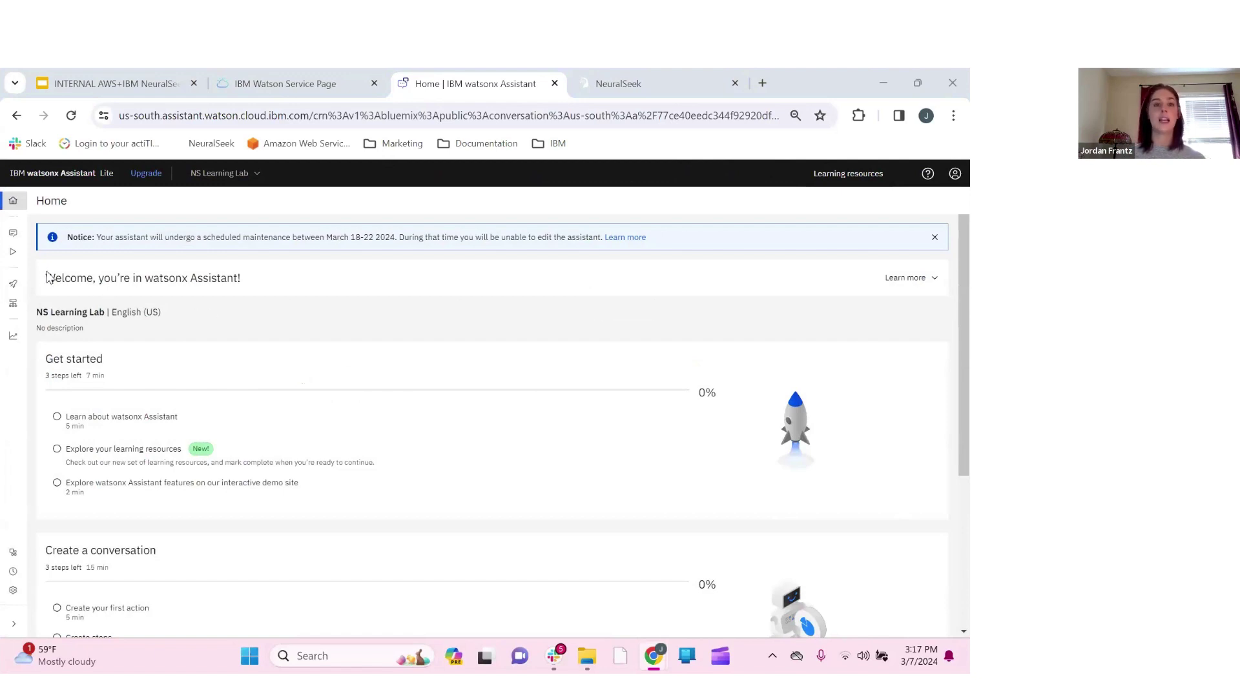
pyautogui.moveTo(18, 239)
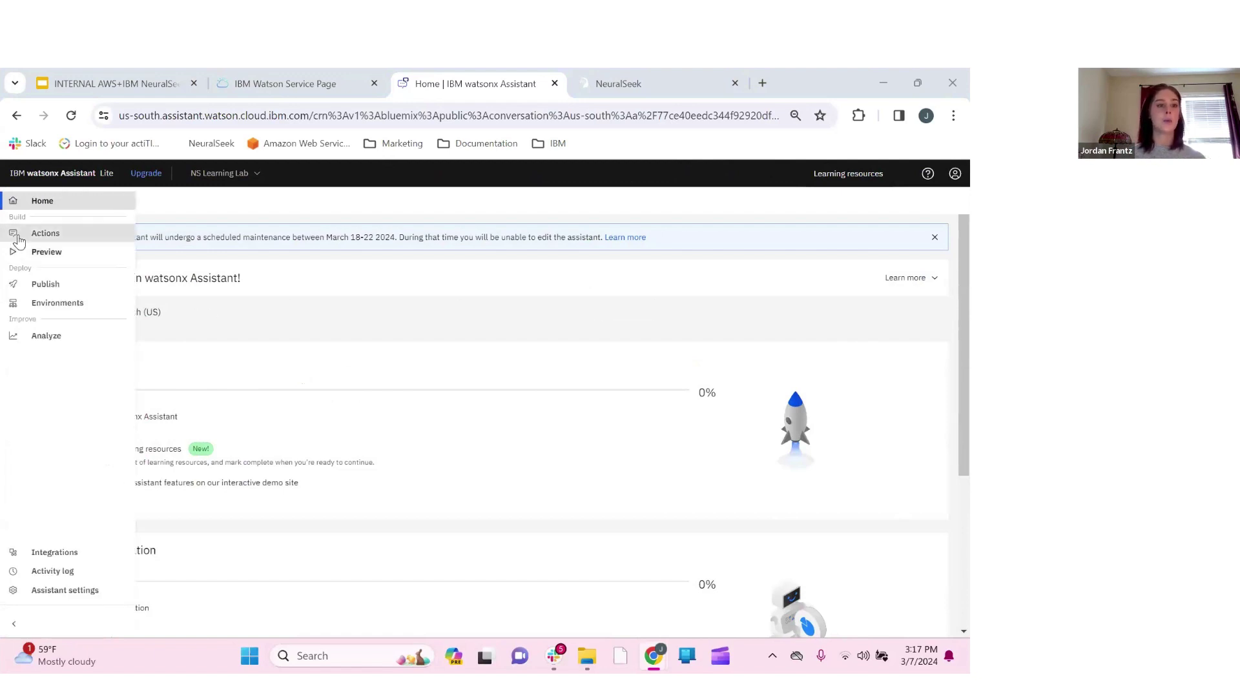
# Begin a custom extension from the Extensions section of the Integrations page
pyautogui.click(50, 557)
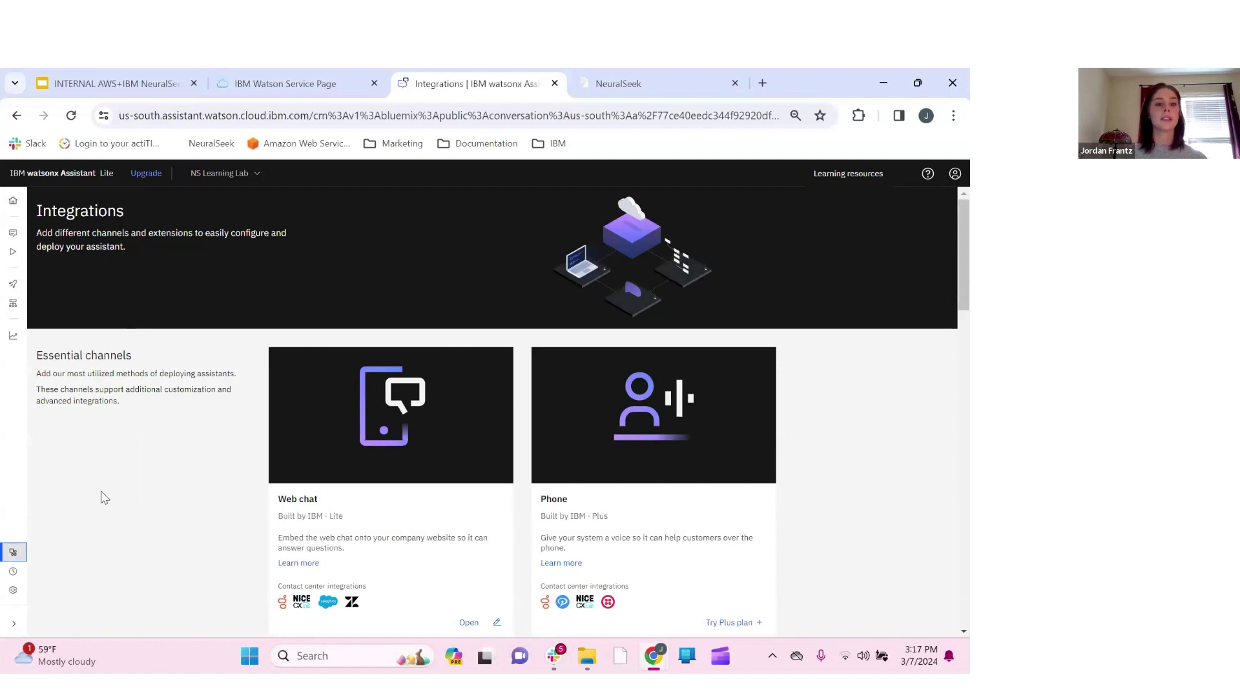
pyautogui.scroll(-2, 103, 498)
pyautogui.scroll(-5, 103, 497)
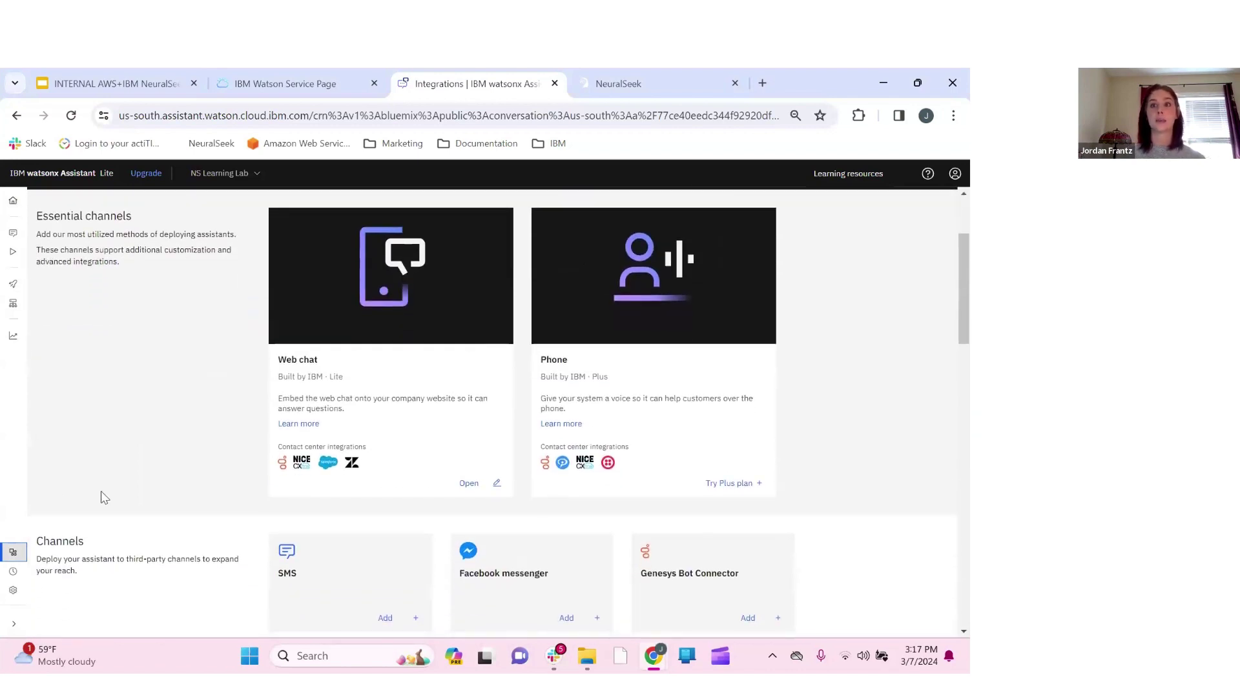
pyautogui.scroll(-5, 103, 498)
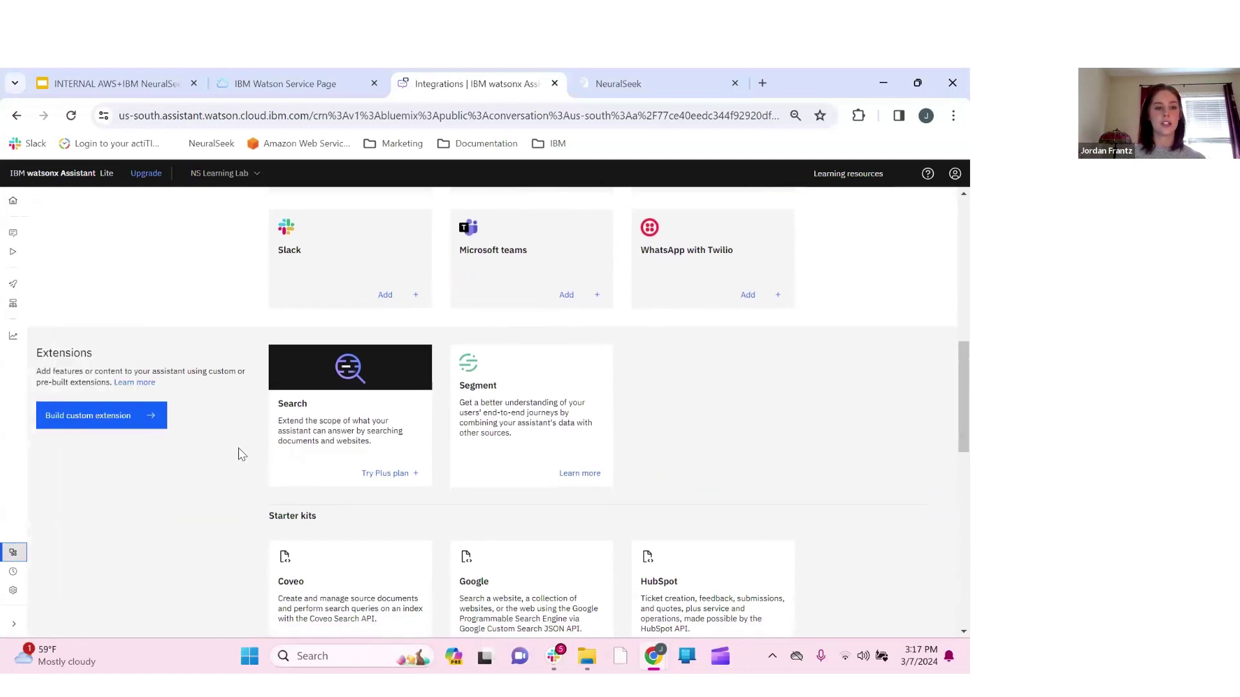
pyautogui.scroll(-1, 178, 497)
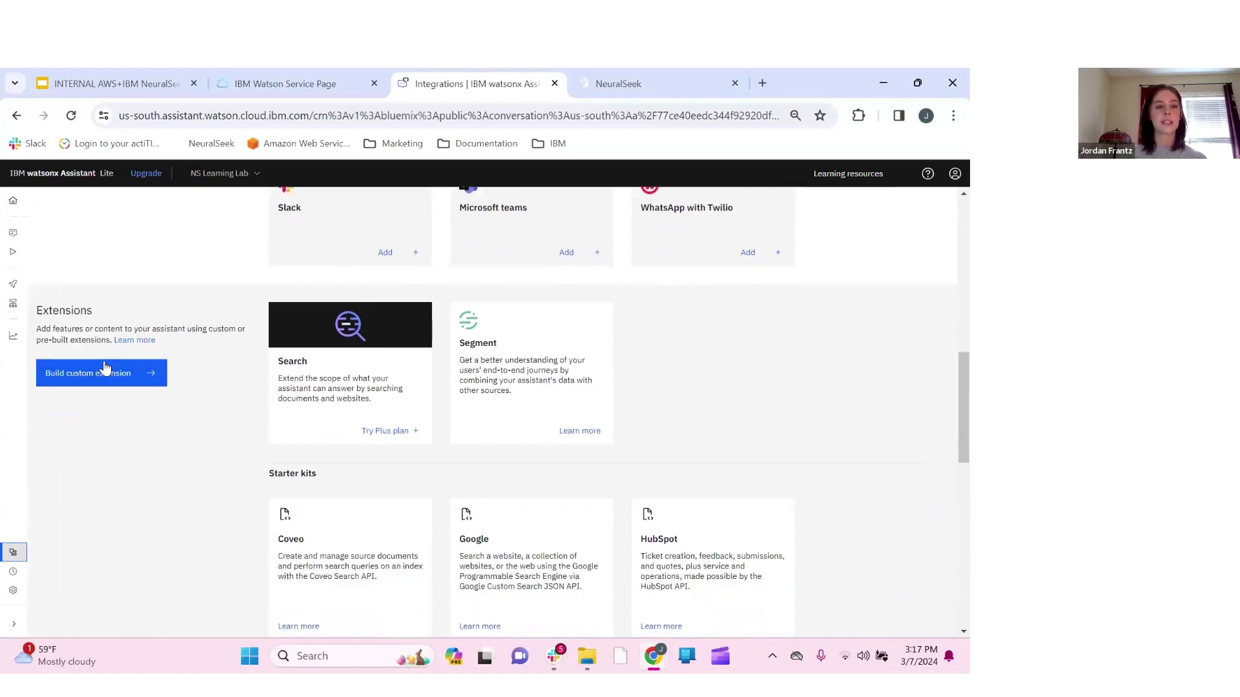
pyautogui.click(110, 375)
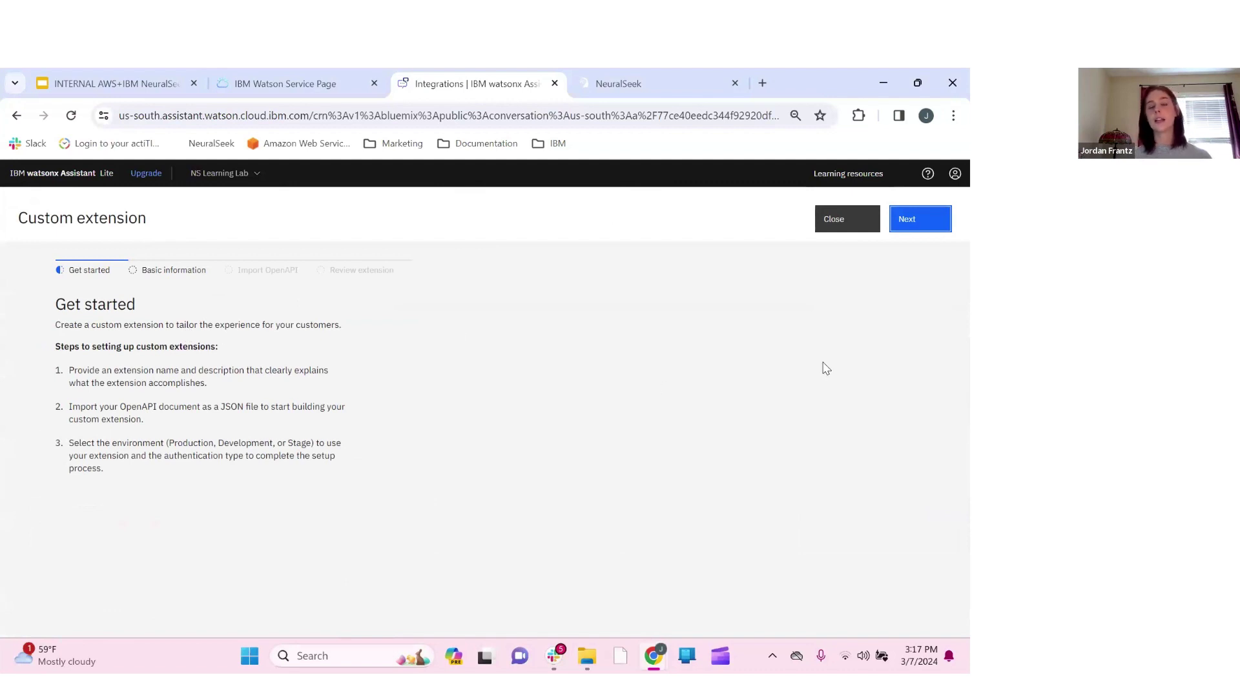
# Enter 'Ns Learning Lab' as the extension name and move on to Import OpenAPI
pyautogui.click(948, 224)
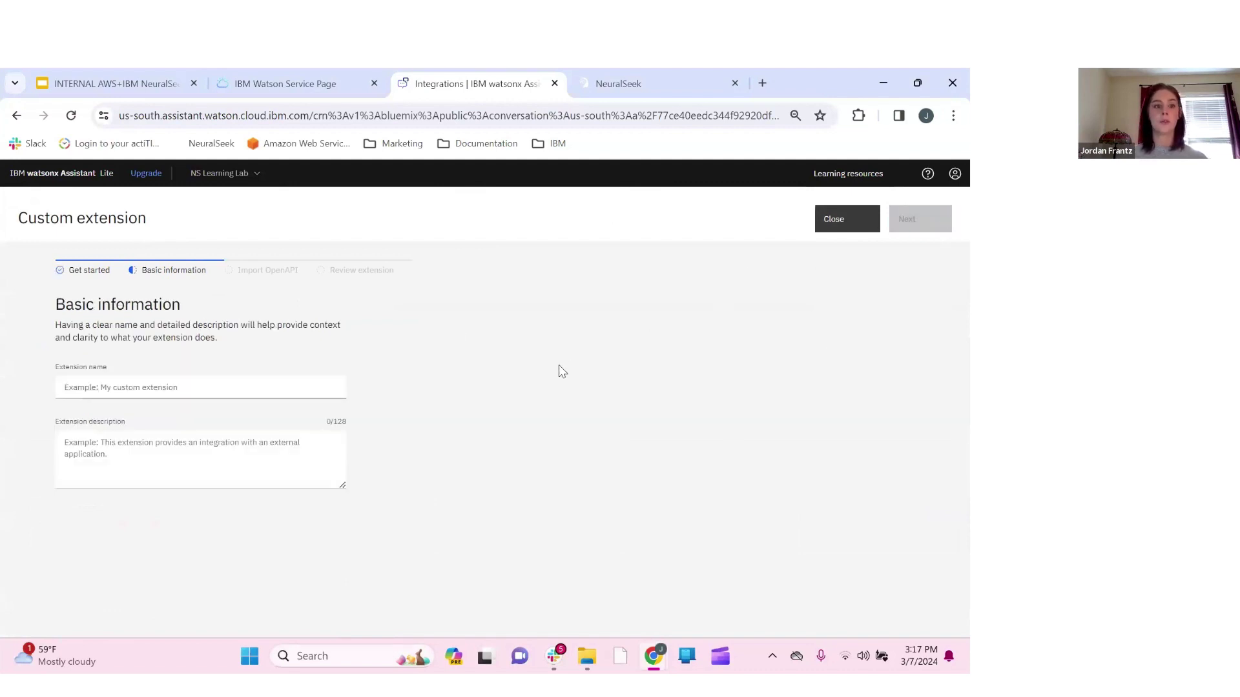
pyautogui.click(216, 389)
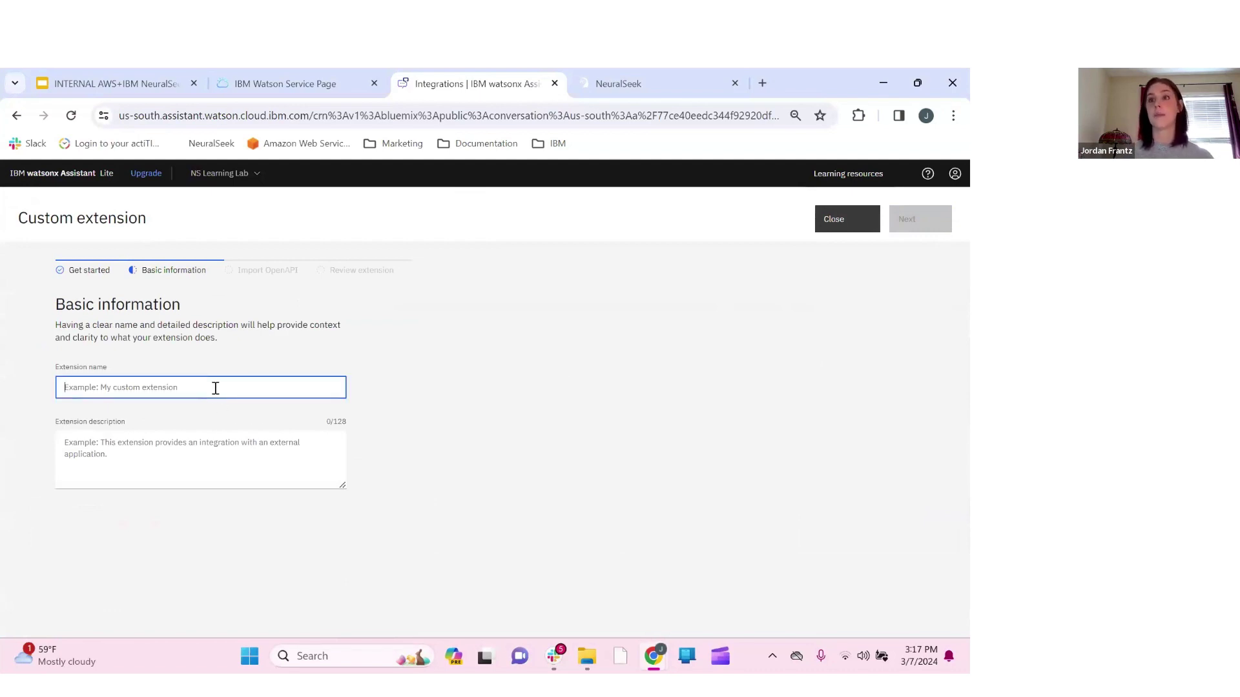
pyautogui.write('Ns Lear')
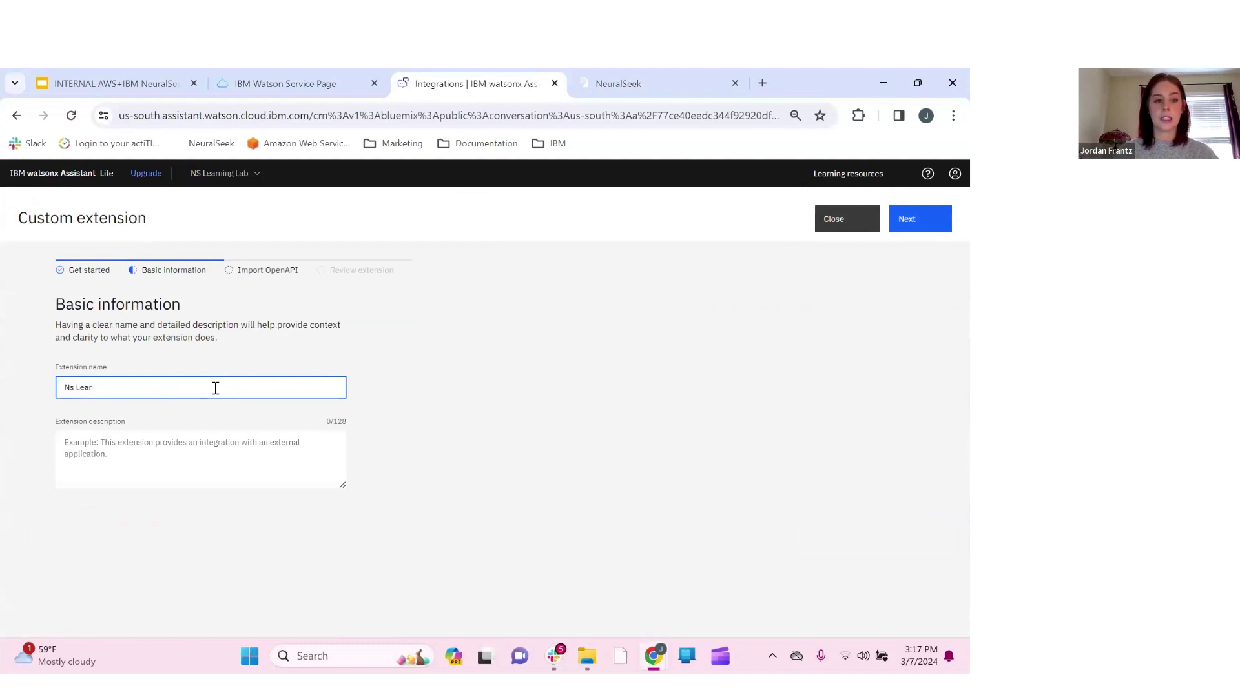
pyautogui.write('ning Lab')
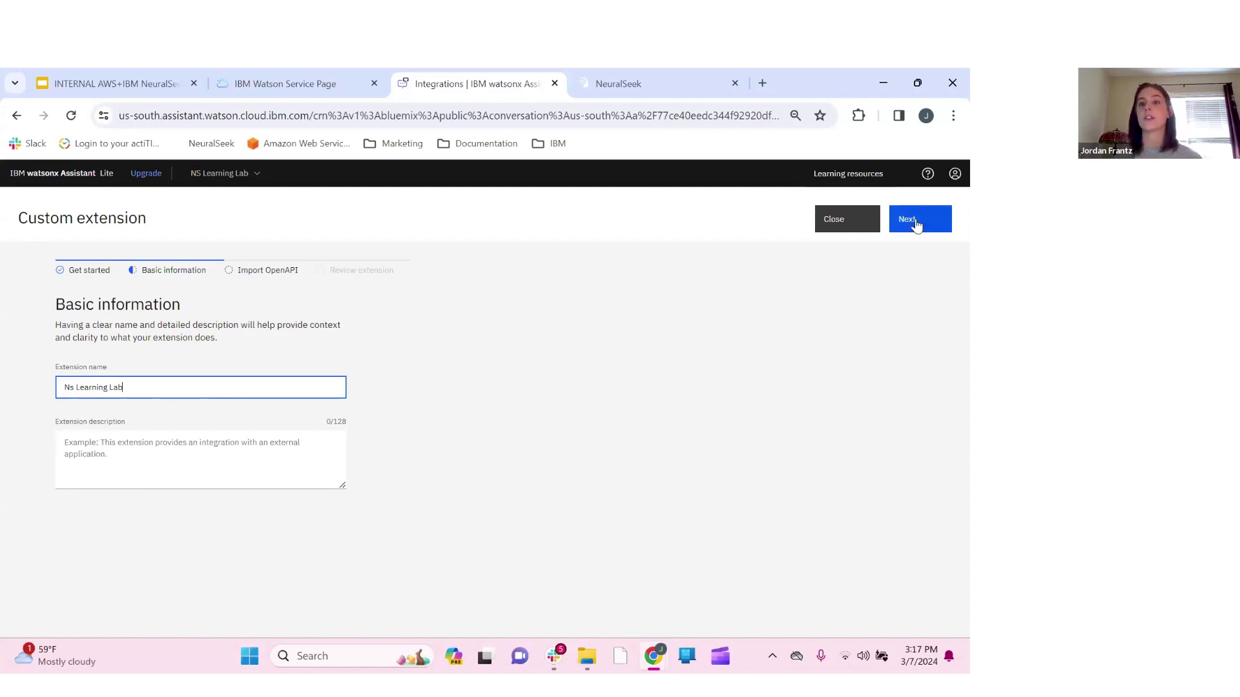
pyautogui.click(917, 223)
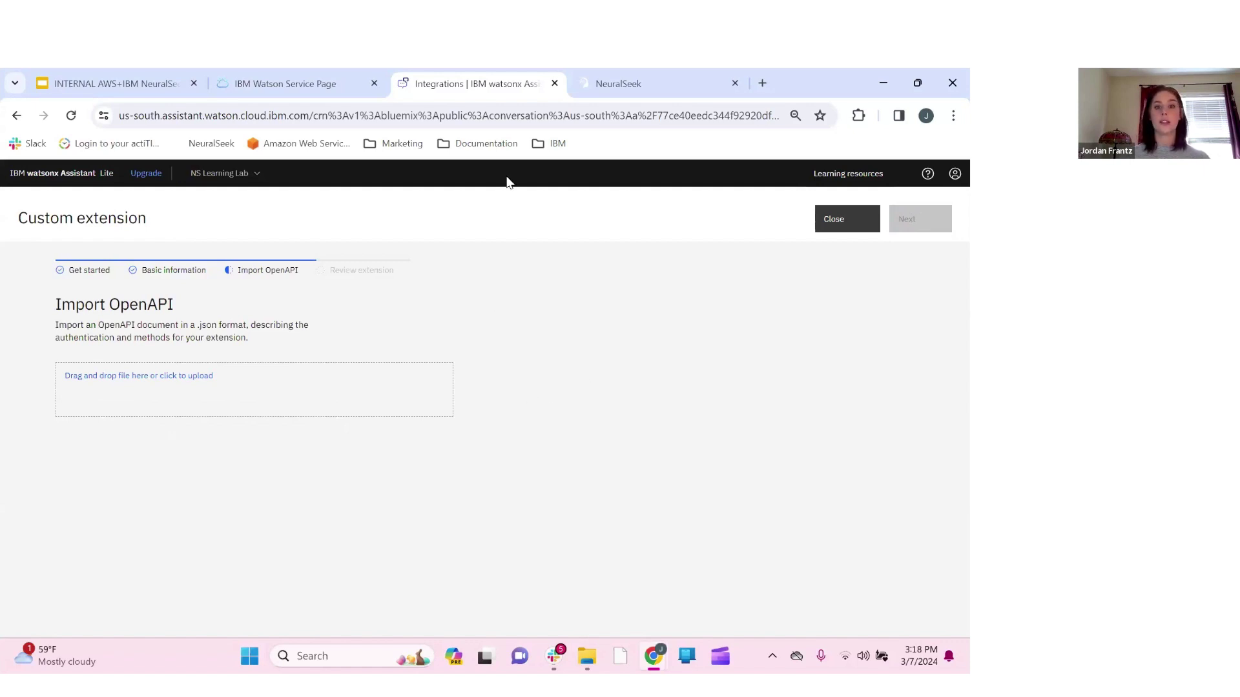
# From NeuralSeek's Integrate page, download the Custom Extension OpenAPI file and copy the API key
pyautogui.click(610, 84)
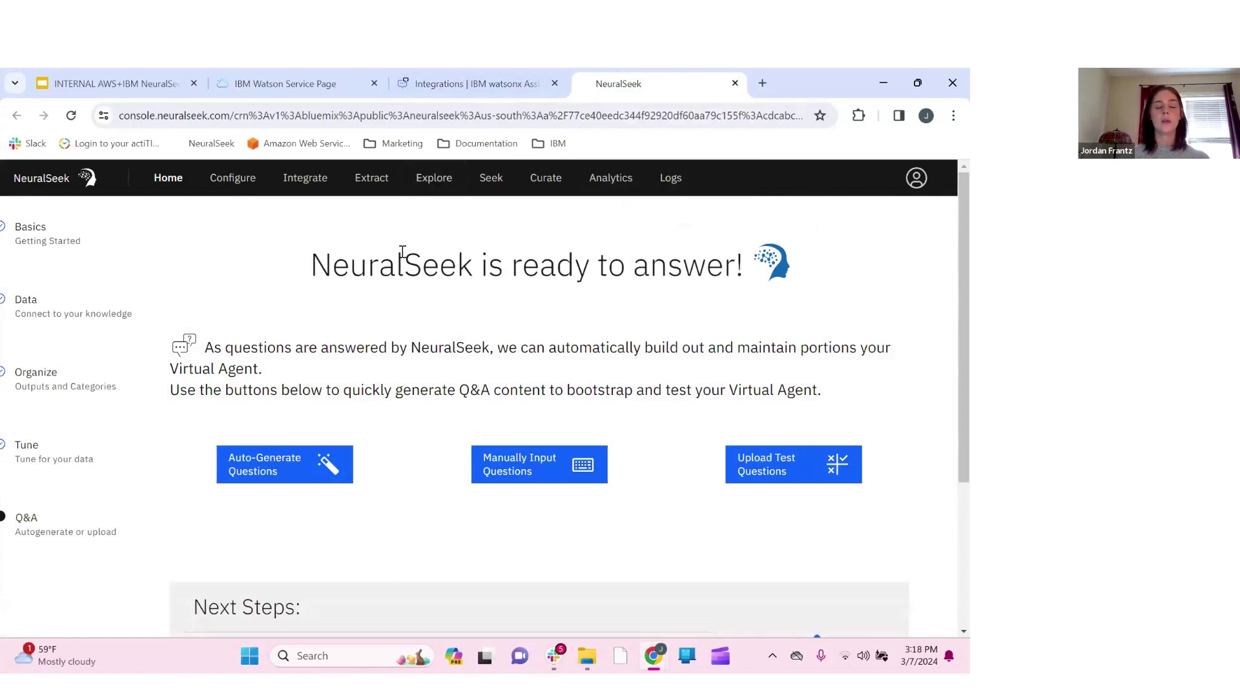
pyautogui.click(299, 183)
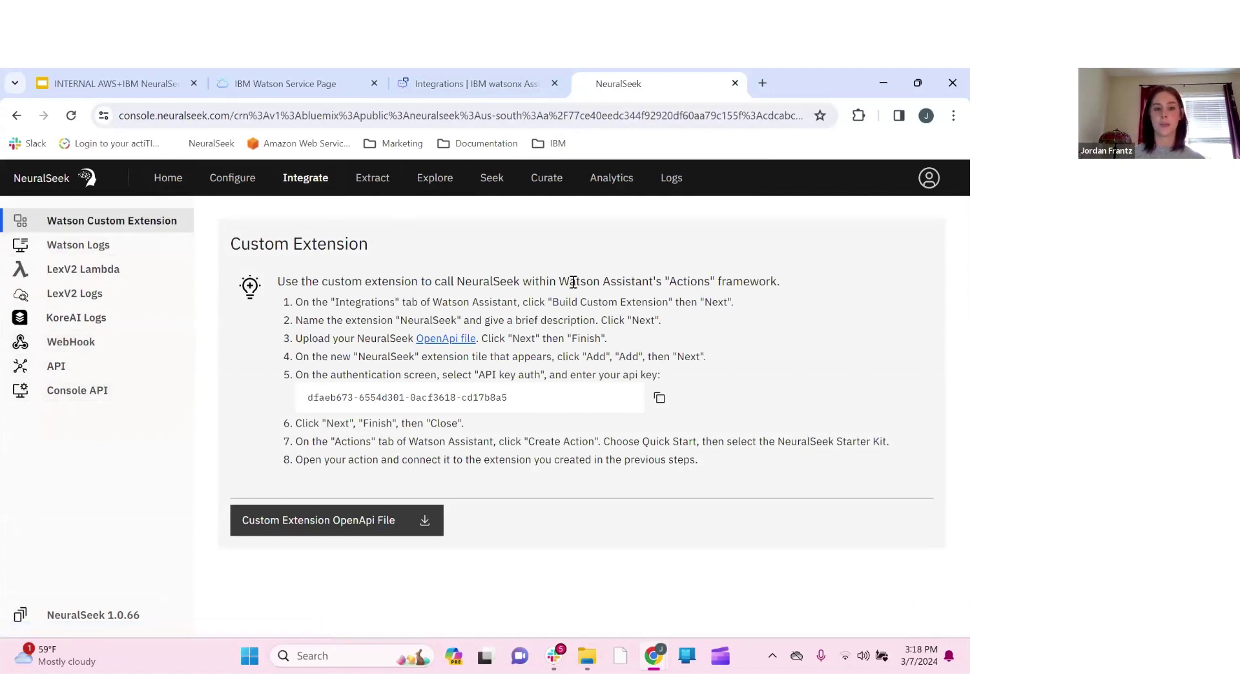
pyautogui.click(379, 529)
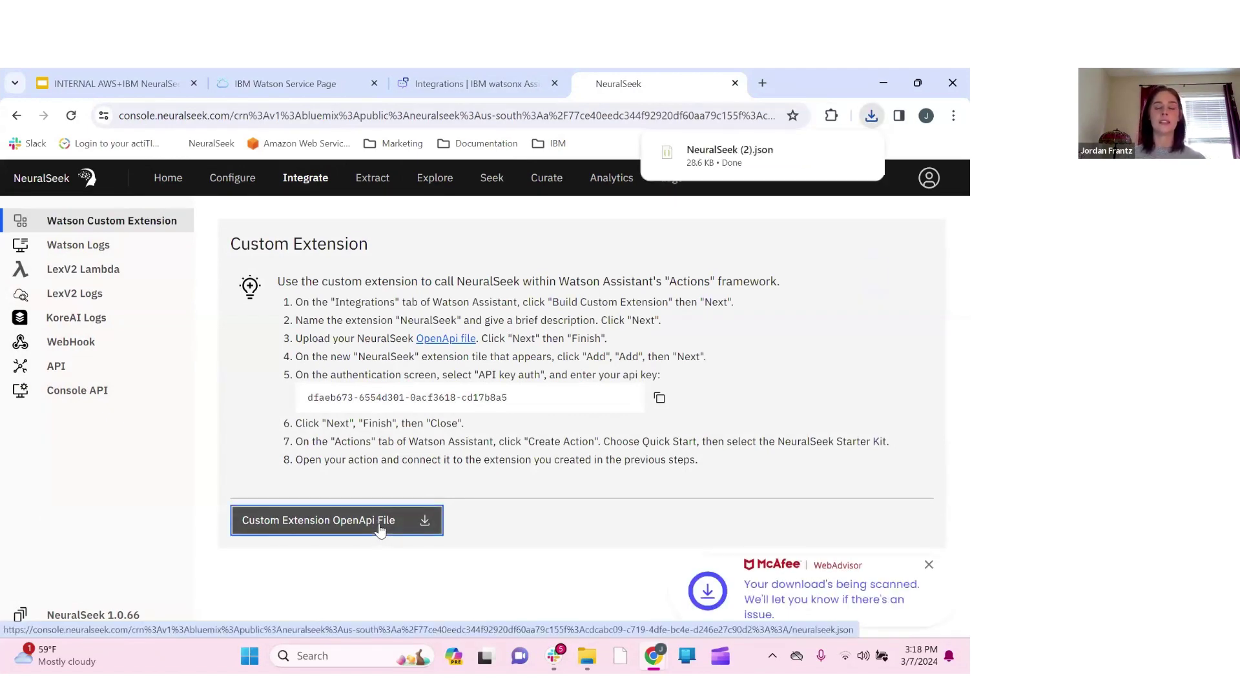
pyautogui.click(921, 566)
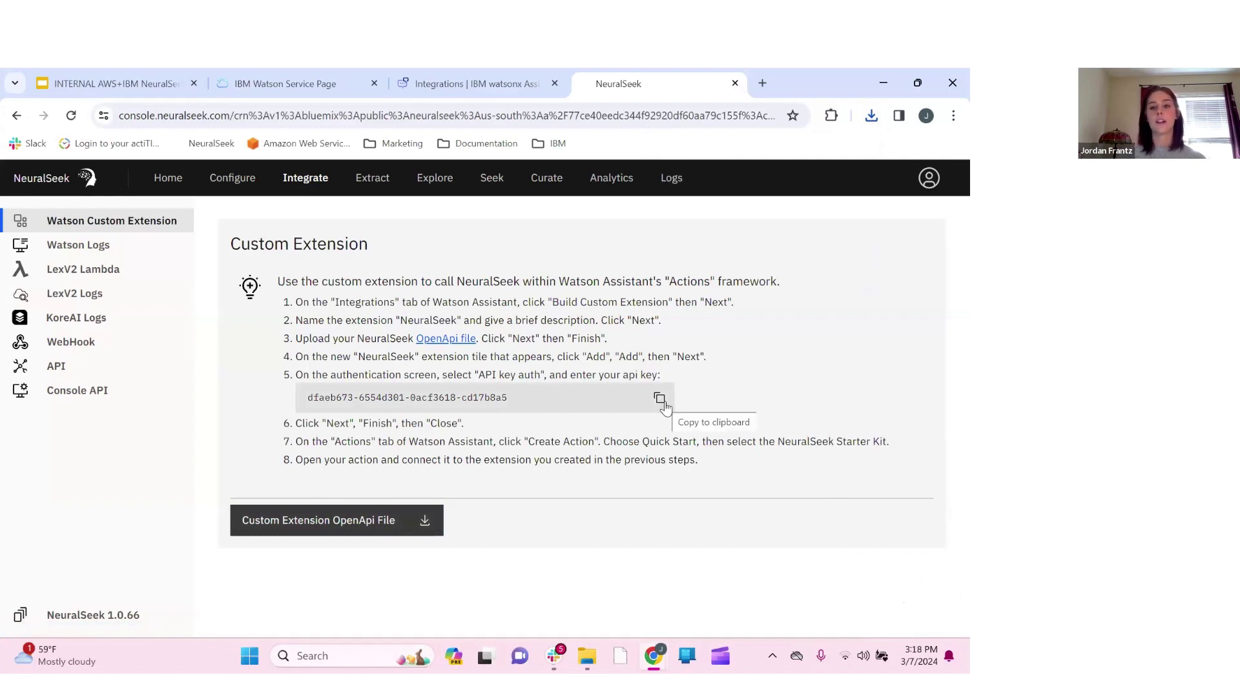
pyautogui.click(661, 401)
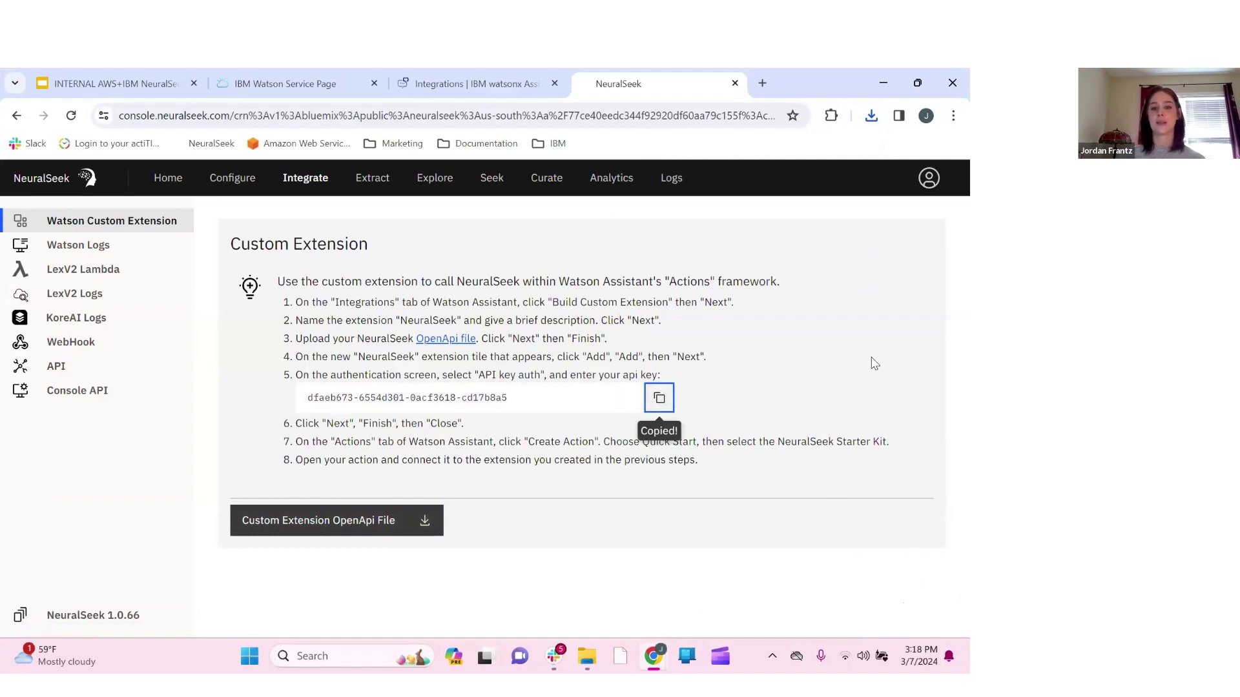
pyautogui.click(482, 80)
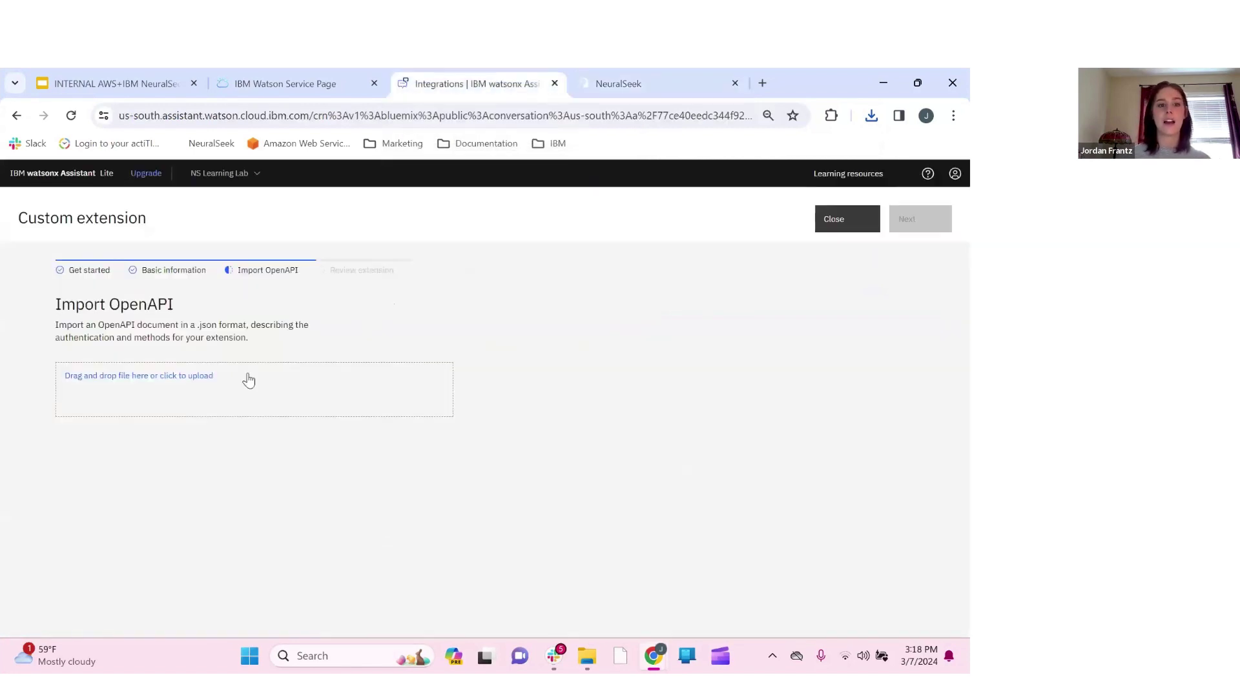
# Upload NeuralSeek (2).json from Chrome's Downloads as the OpenAPI document and proceed to review
pyautogui.click(202, 372)
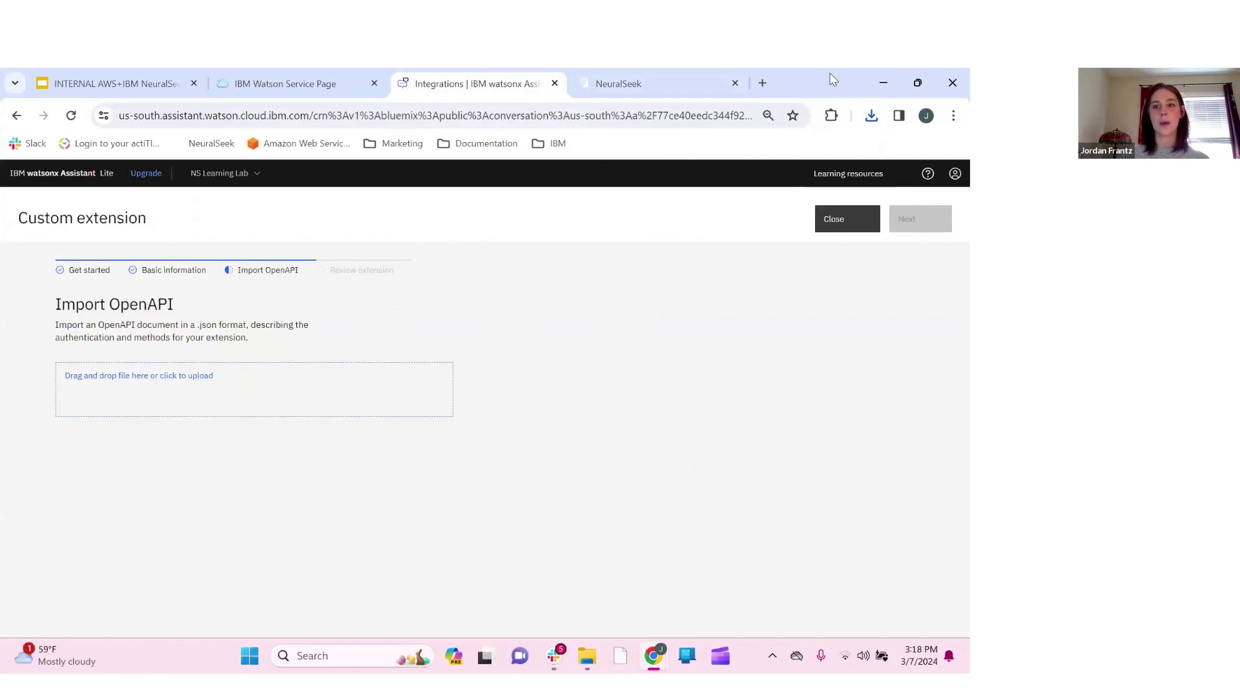
pyautogui.click(871, 117)
pyautogui.moveTo(729, 184); pyautogui.dragTo(189, 388)
pyautogui.click(910, 326)
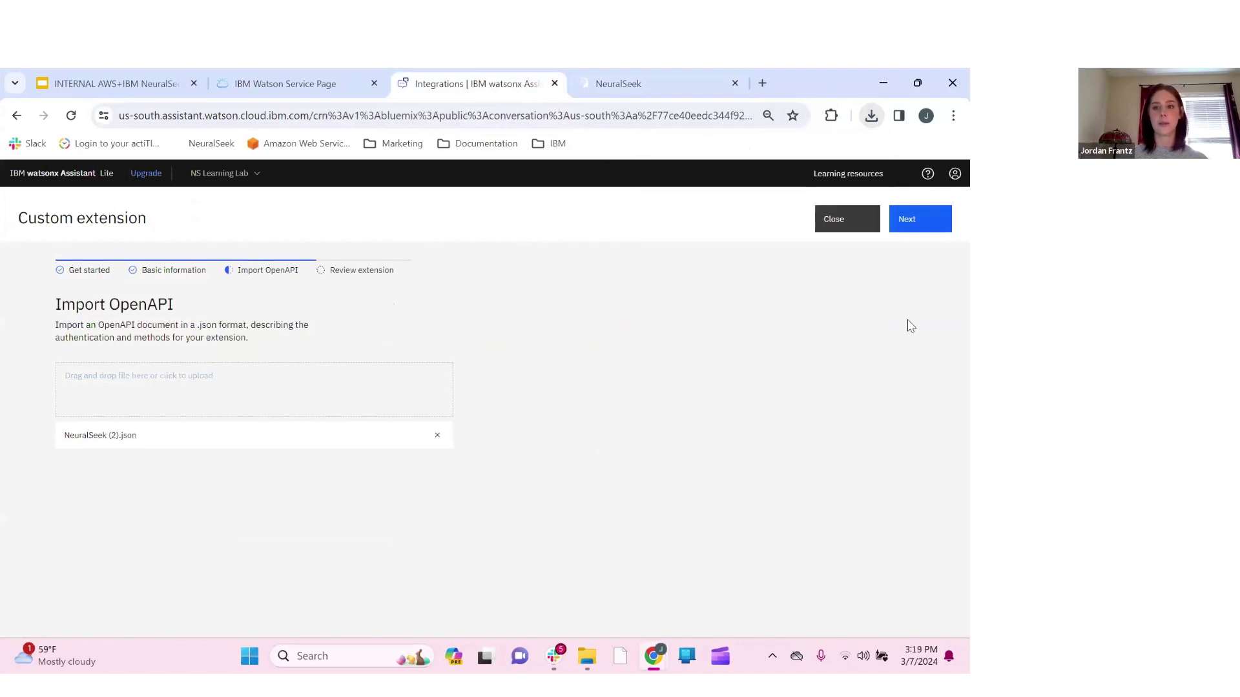
pyautogui.click(915, 229)
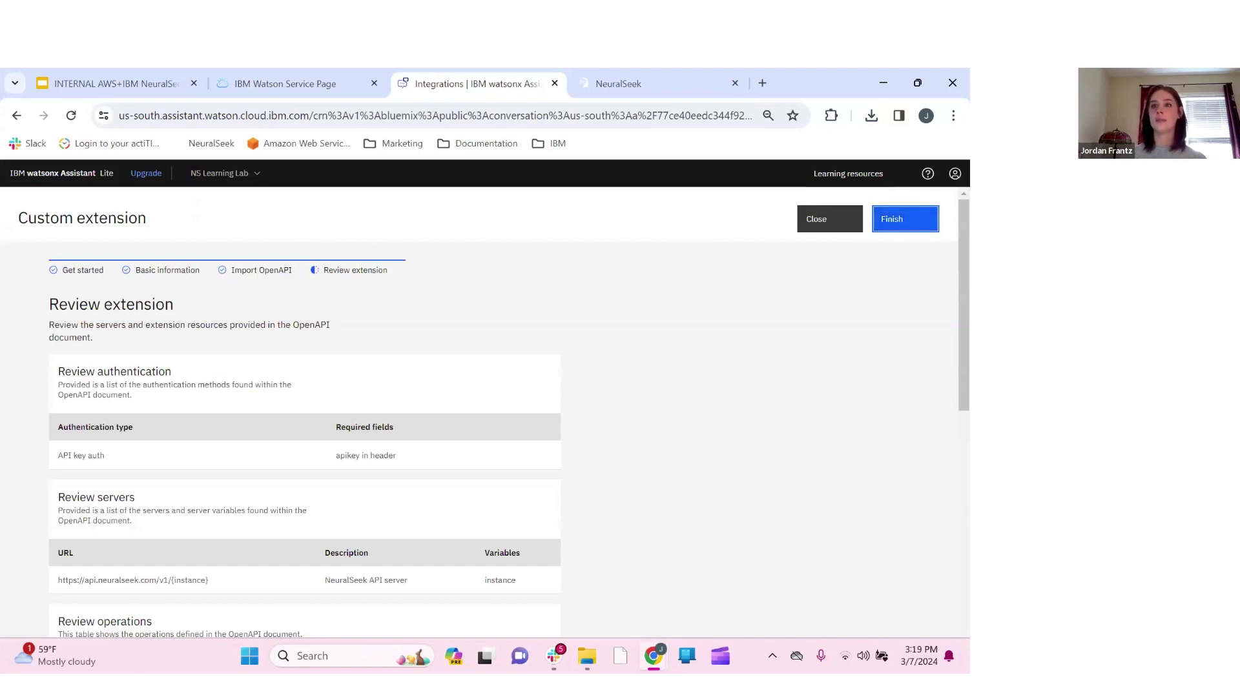
# Review the API key auth, NeuralSeek server and operations, then finish creating the extension
pyautogui.scroll(-6, 670, 540)
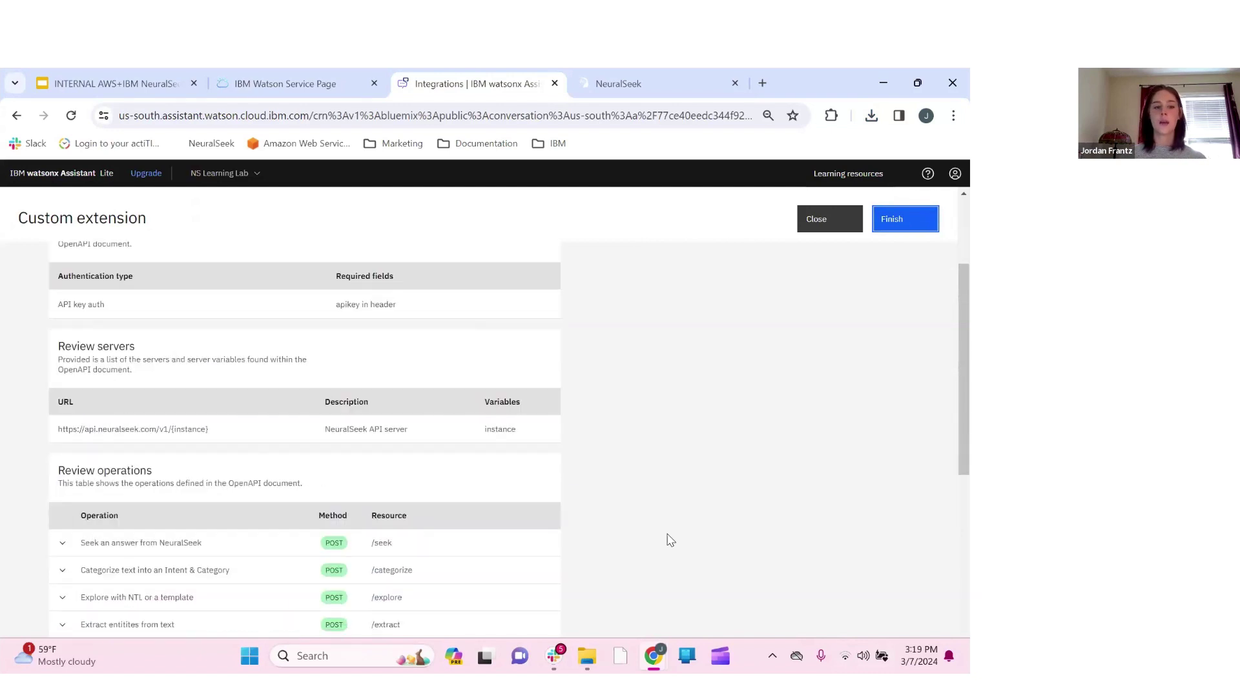
pyautogui.scroll(1, 671, 540)
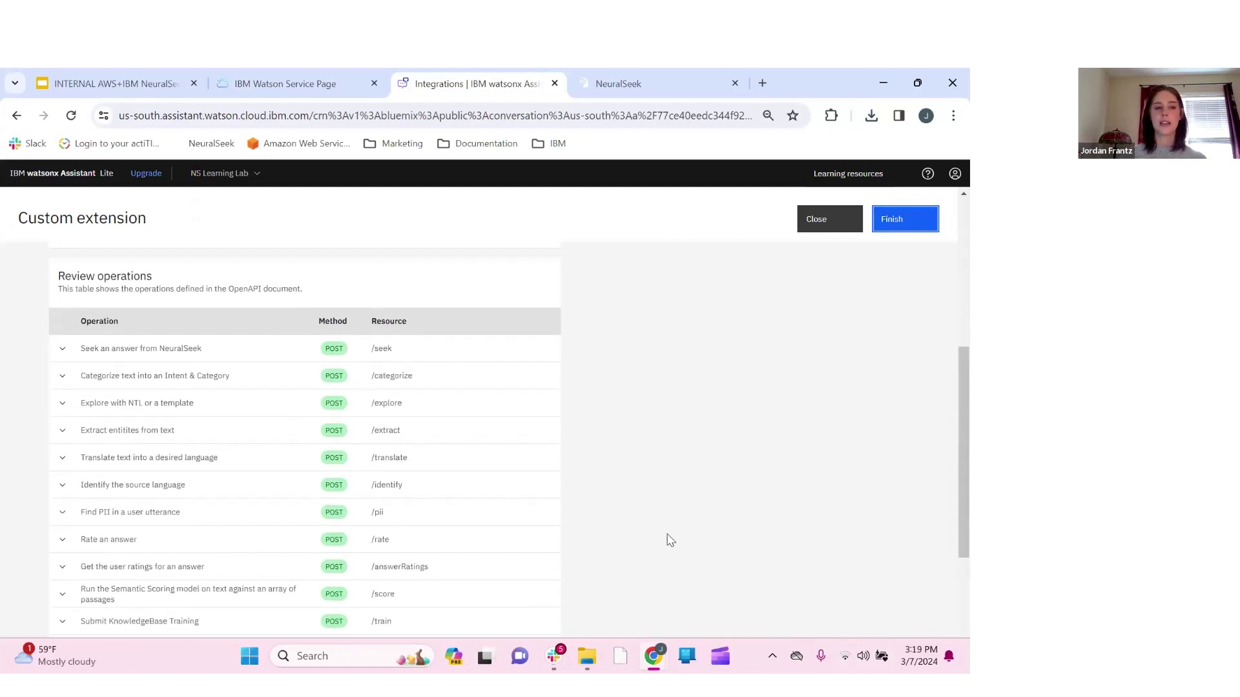
pyautogui.scroll(-5, 671, 540)
pyautogui.scroll(10, 671, 540)
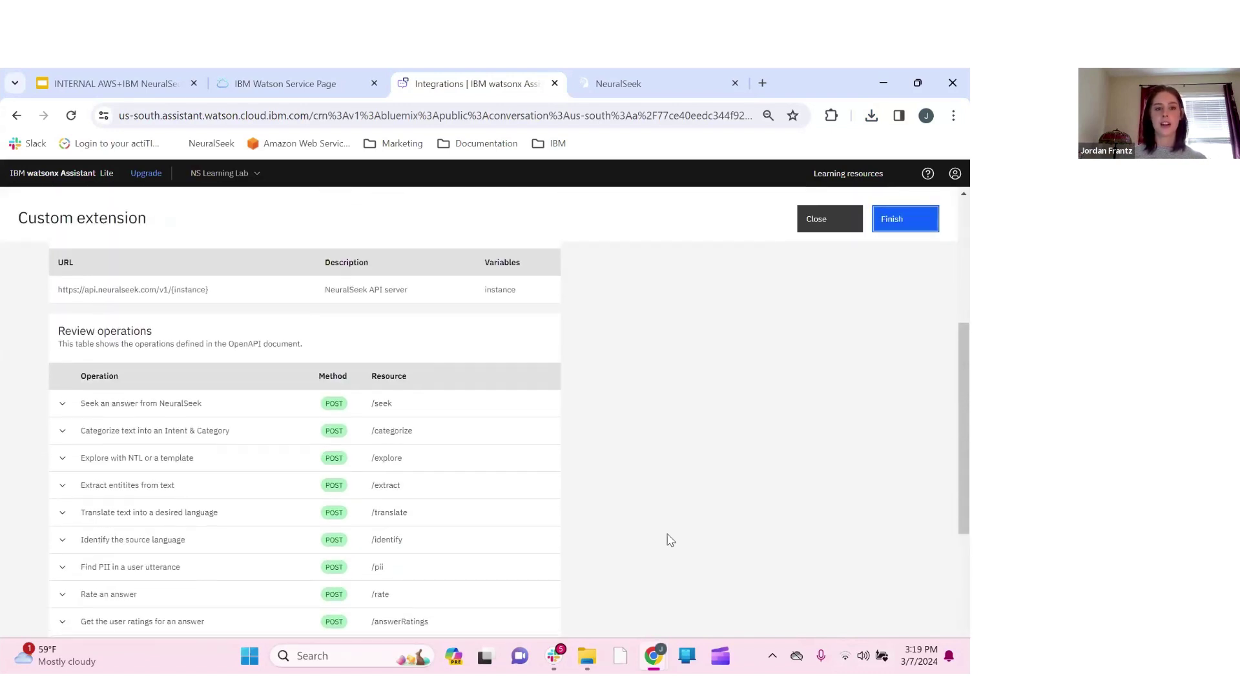
pyautogui.scroll(-1, 628, 443)
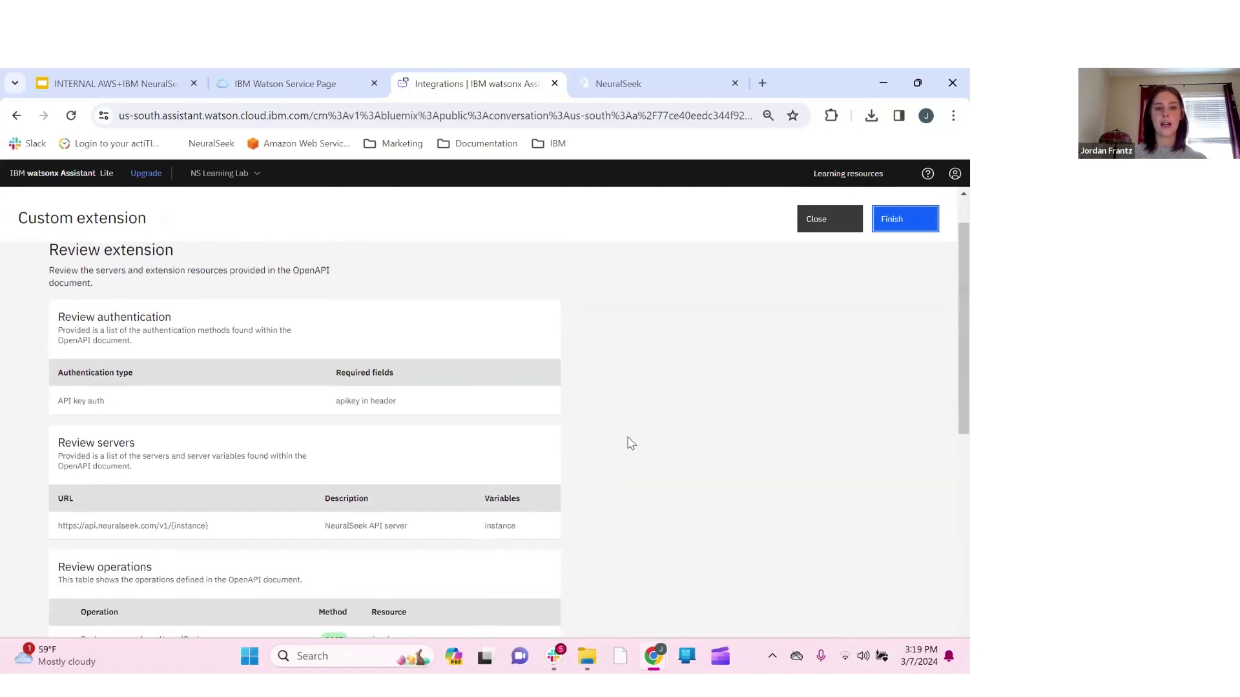
pyautogui.scroll(2, 628, 443)
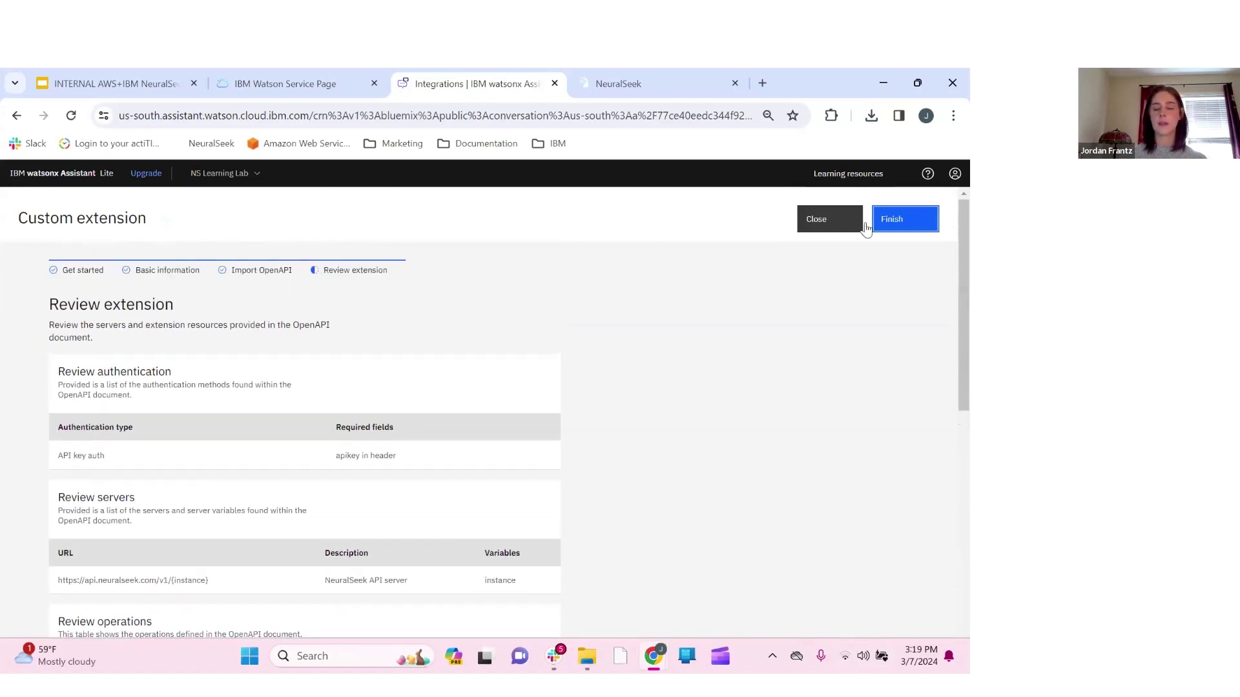
pyautogui.click(925, 227)
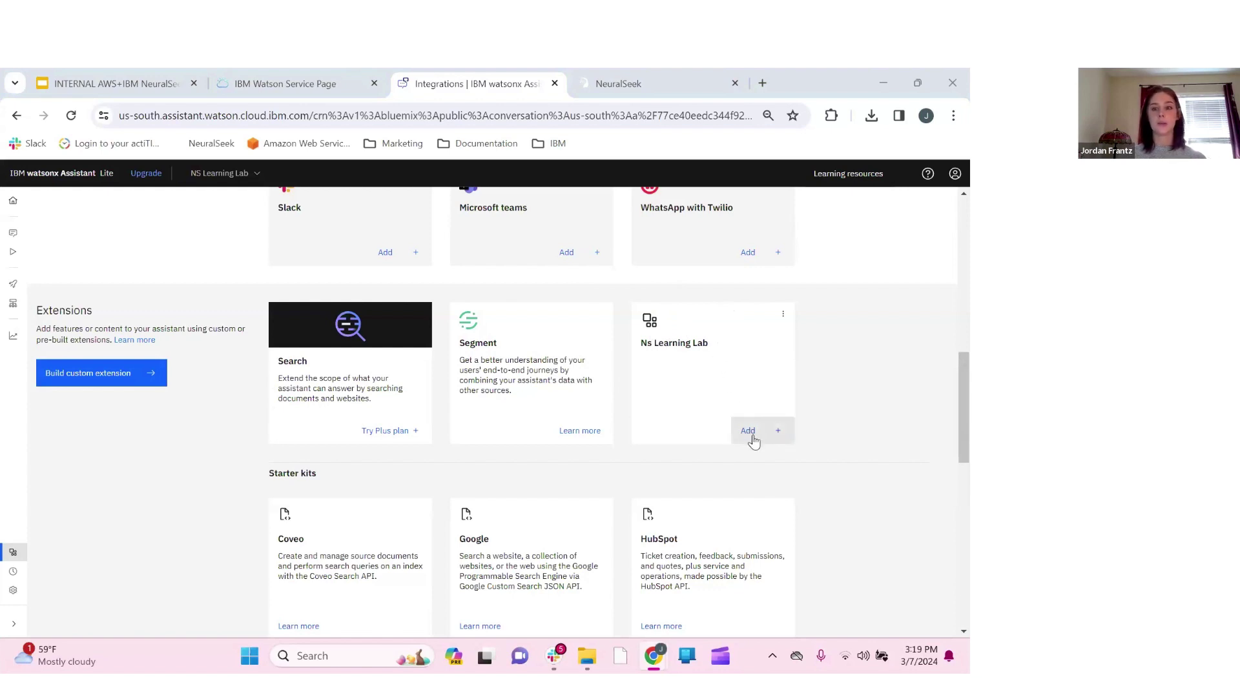
# Add the Ns Learning Lab extension to the assistant and advance to its Authentication step
pyautogui.click(754, 441)
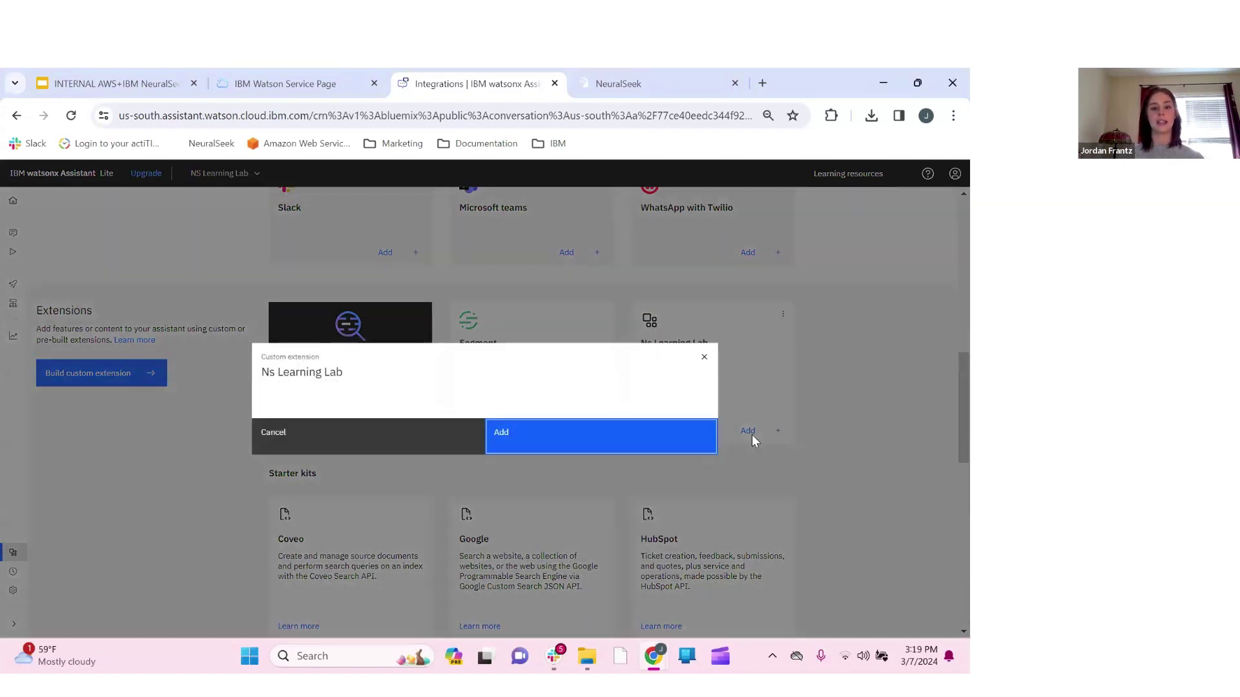
pyautogui.click(580, 445)
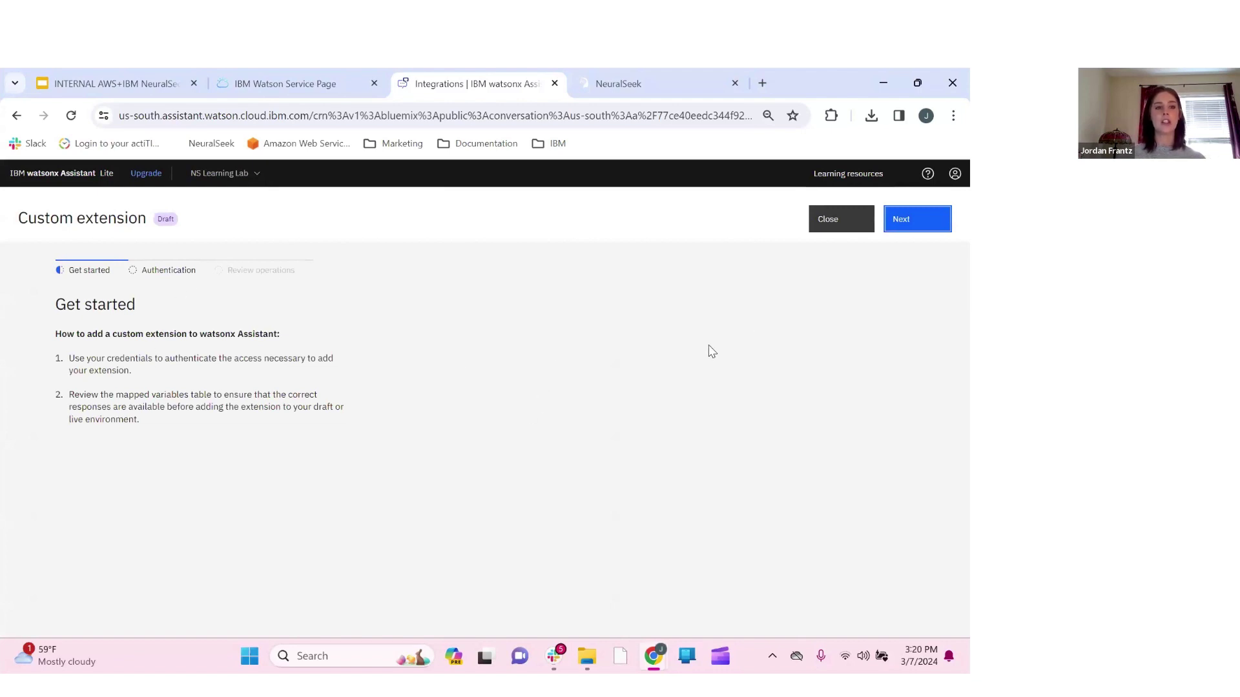
pyautogui.click(912, 226)
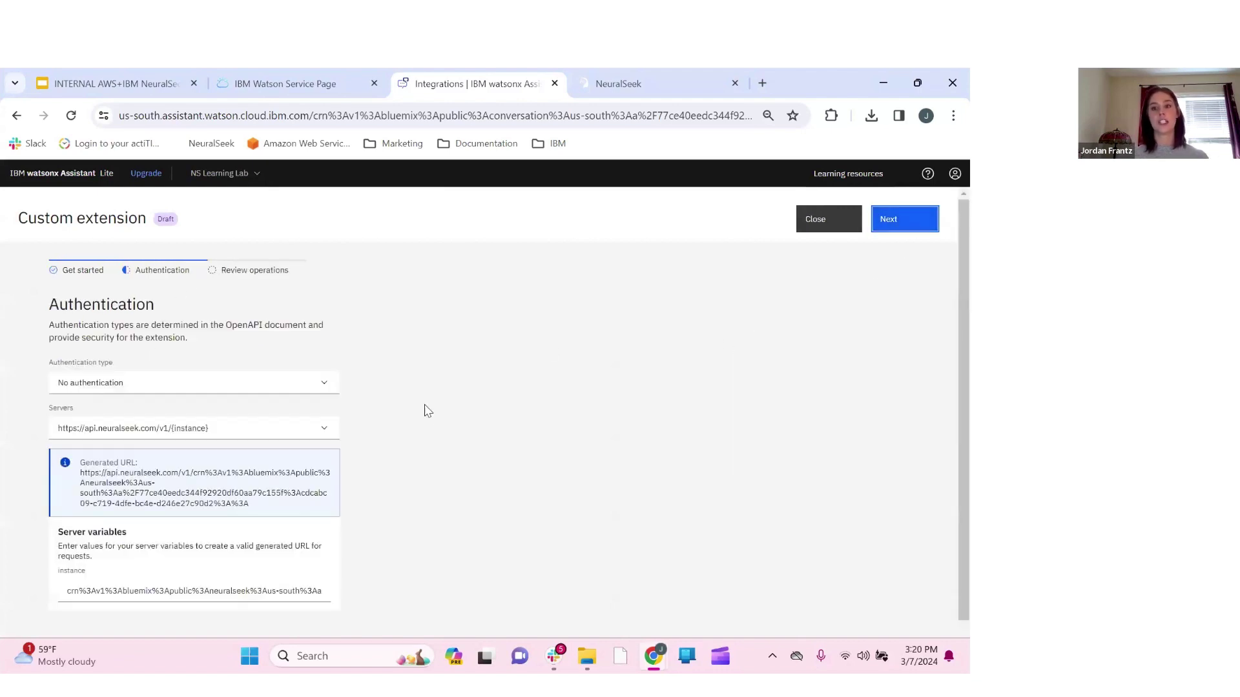
pyautogui.scroll(-1, 441, 431)
pyautogui.scroll(1, 440, 431)
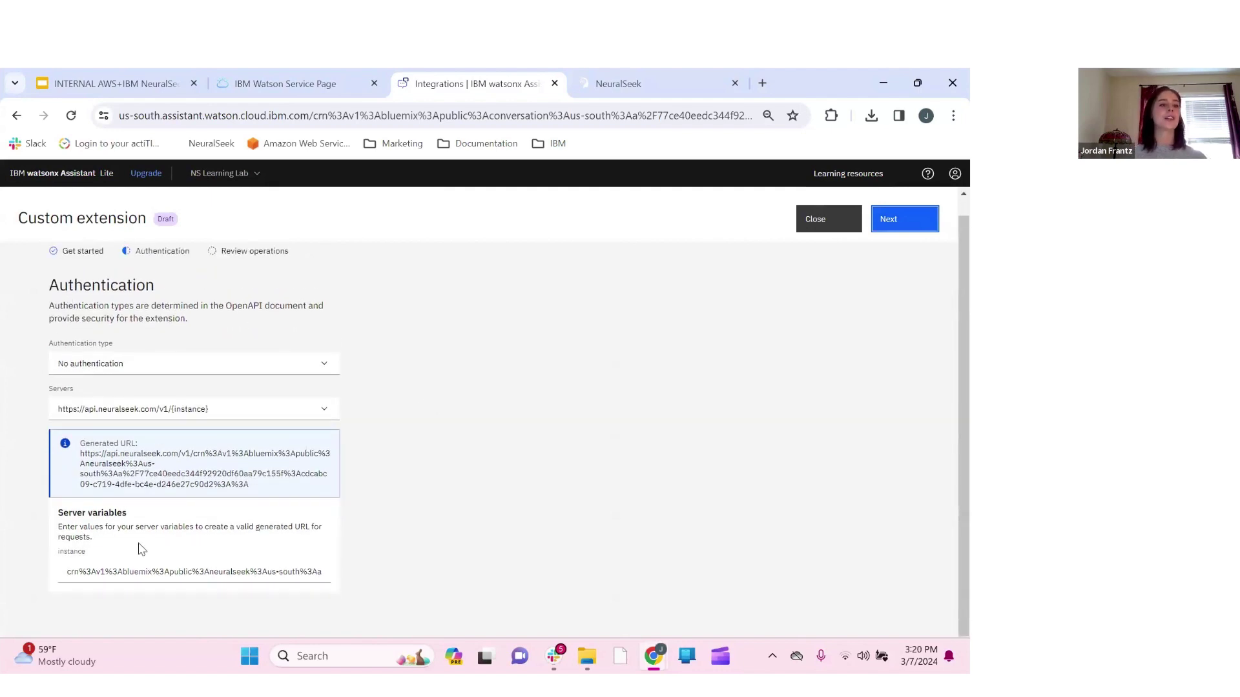
# Choose API key auth, paste the NeuralSeek API key, and verify it against the NeuralSeek tab
pyautogui.click(328, 367)
pyautogui.click(218, 407)
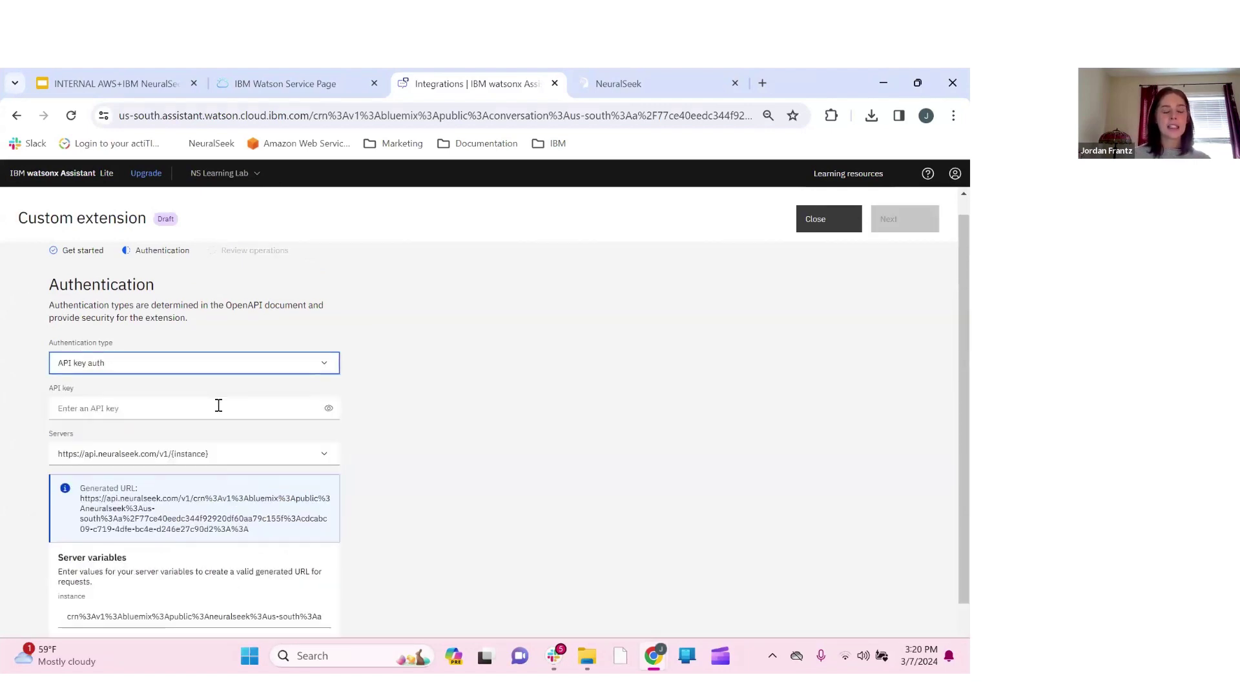
pyautogui.click(126, 409)
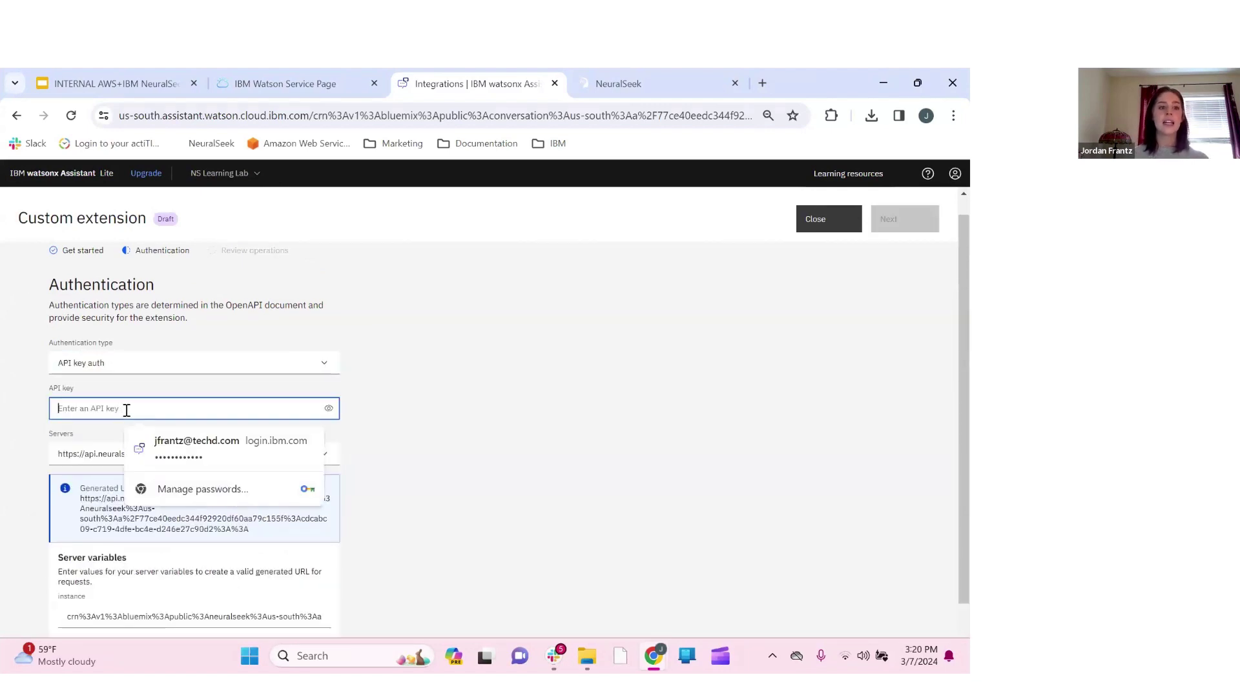
pyautogui.hotkey('ctrl', 'v')
pyautogui.click(328, 410)
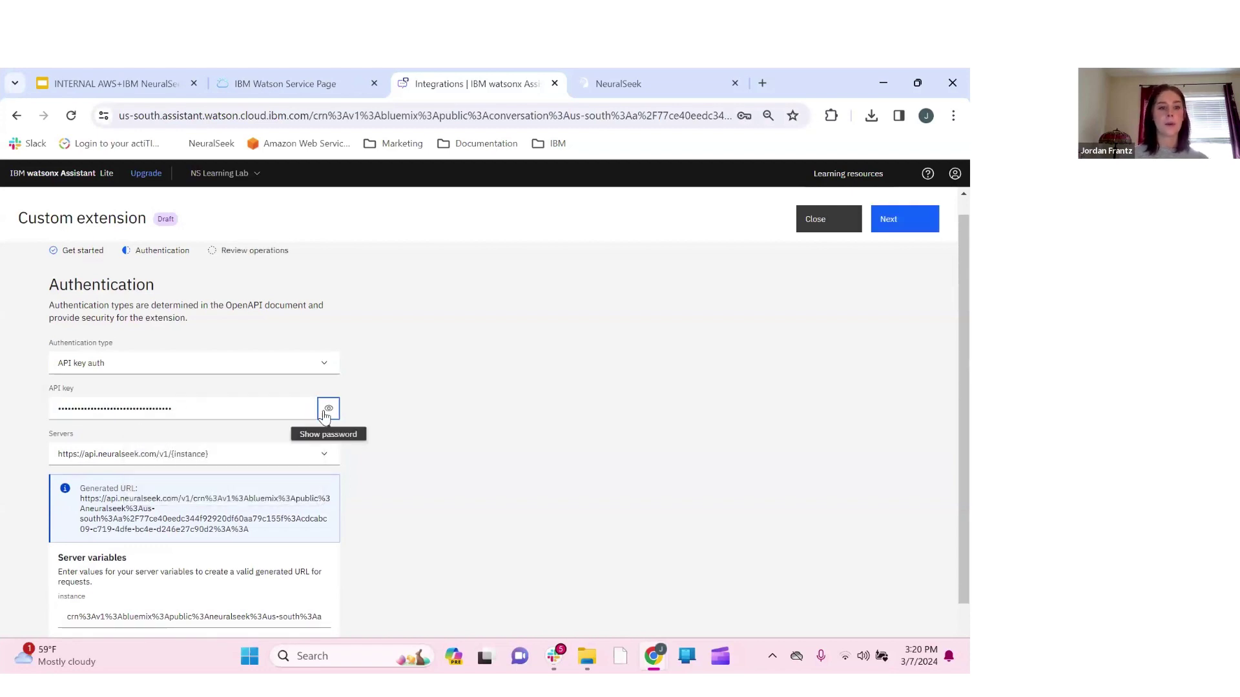
pyautogui.click(638, 84)
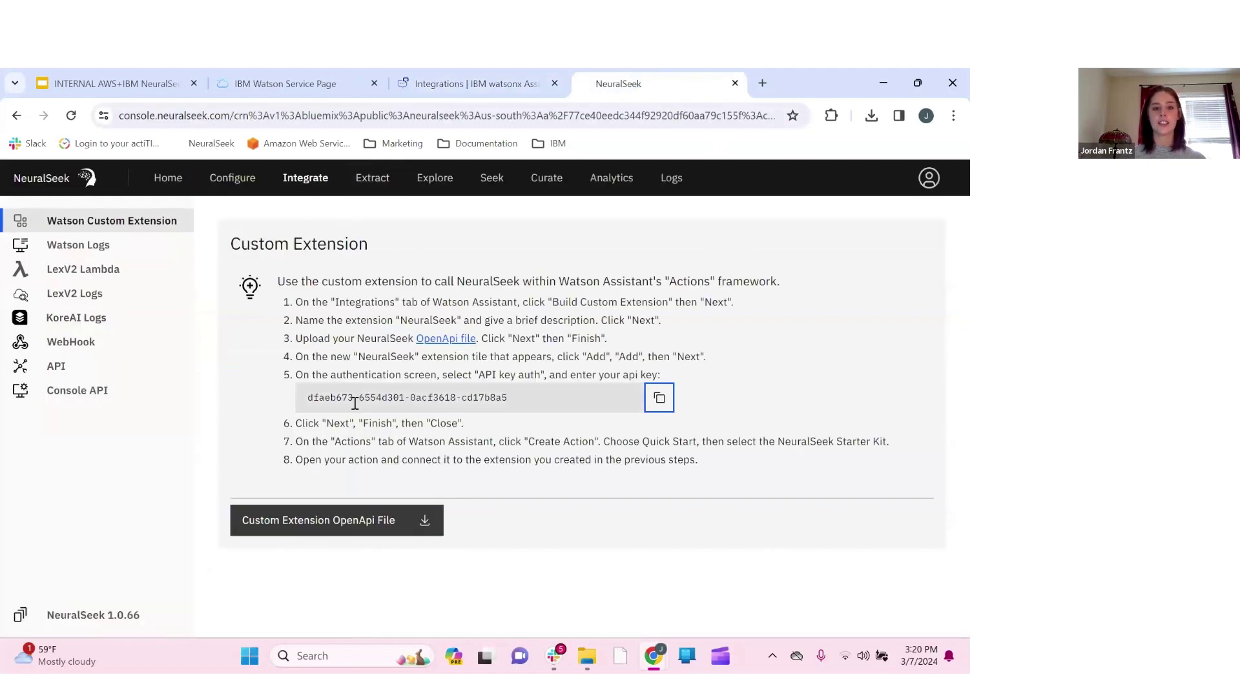
pyautogui.click(475, 84)
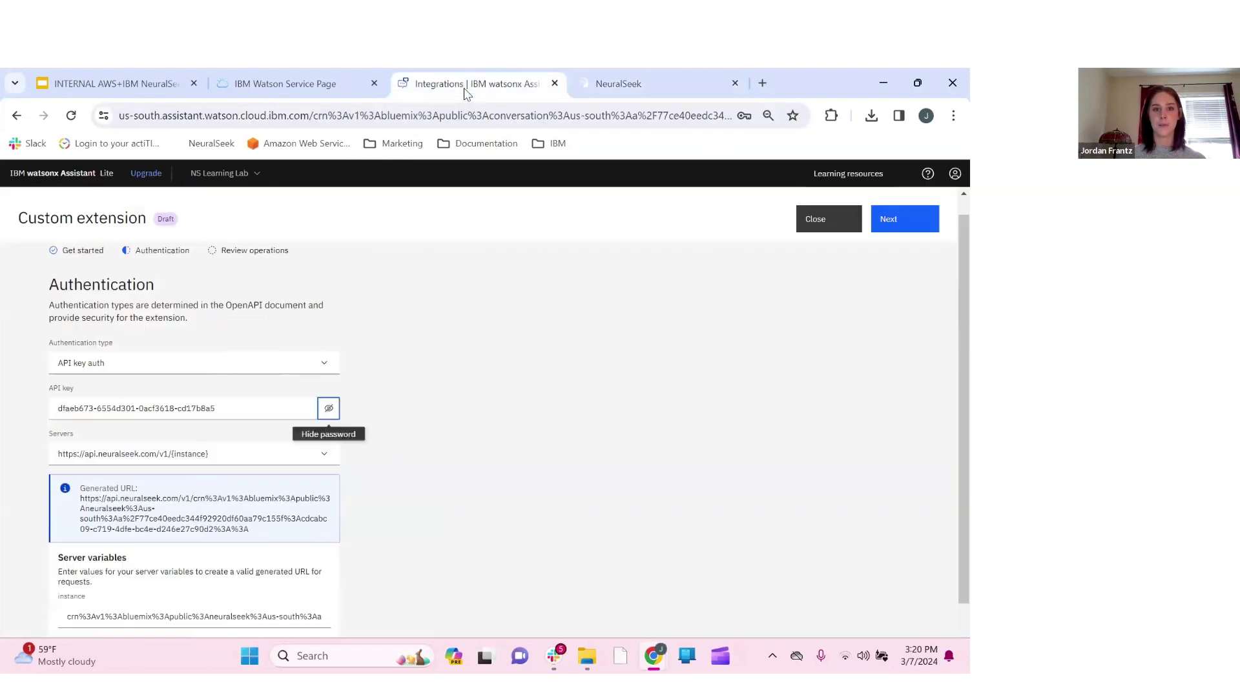
pyautogui.scroll(-2, 479, 509)
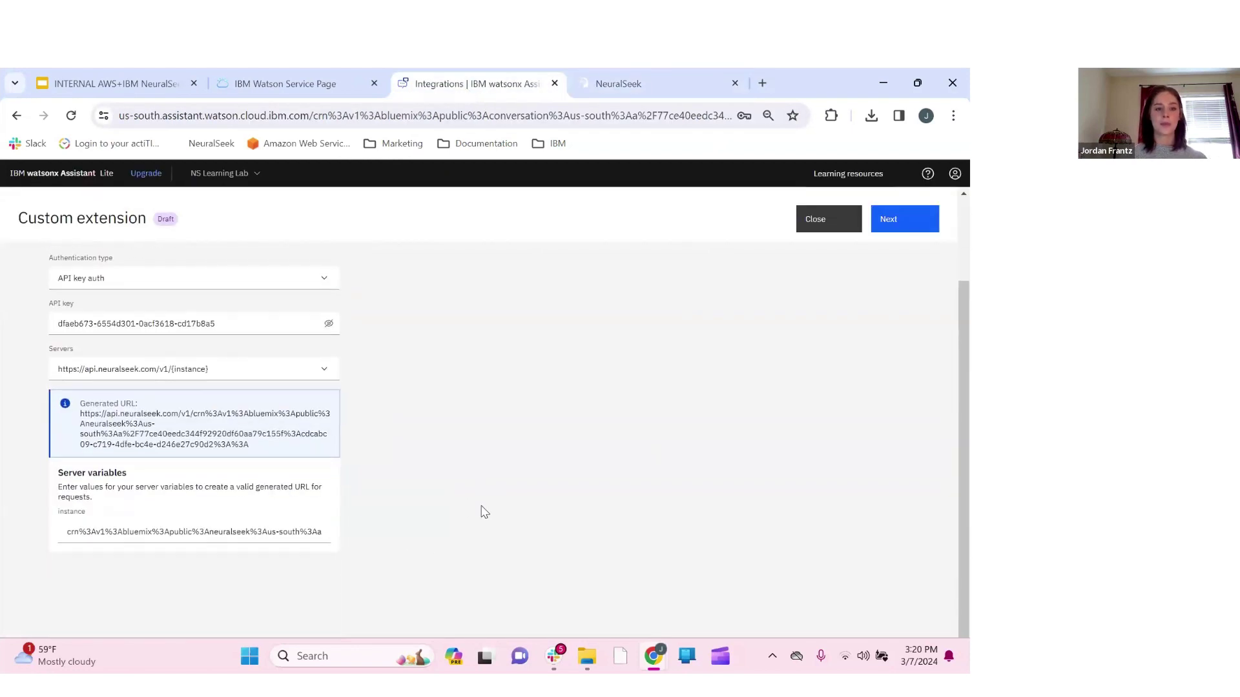
pyautogui.scroll(2, 480, 509)
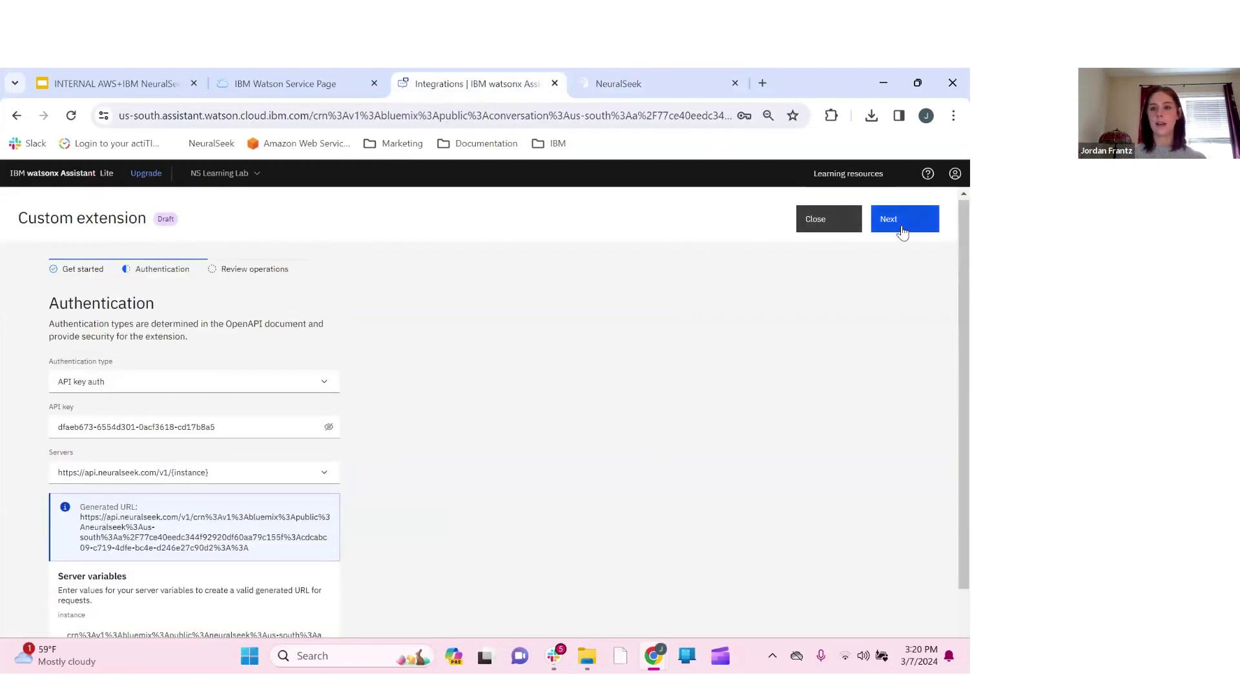
# Review the Ns Learning Lab operations, finish adding it, and decline Chrome's password update
pyautogui.click(902, 231)
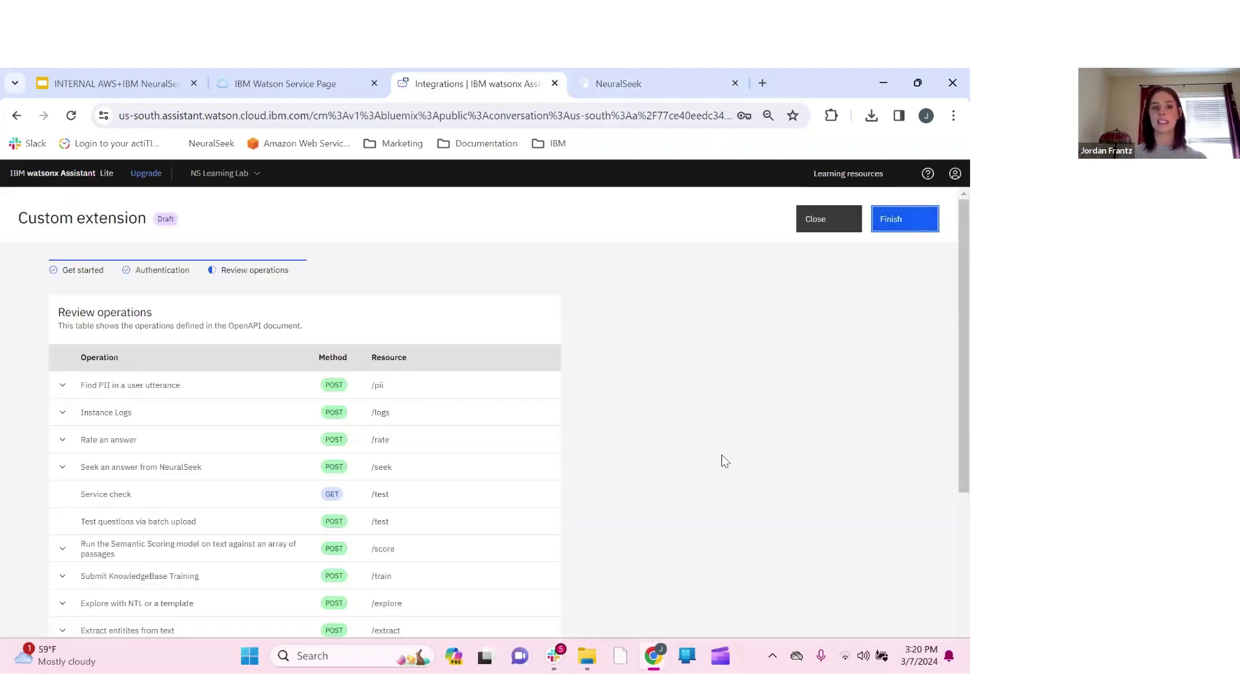
pyautogui.scroll(-5, 724, 460)
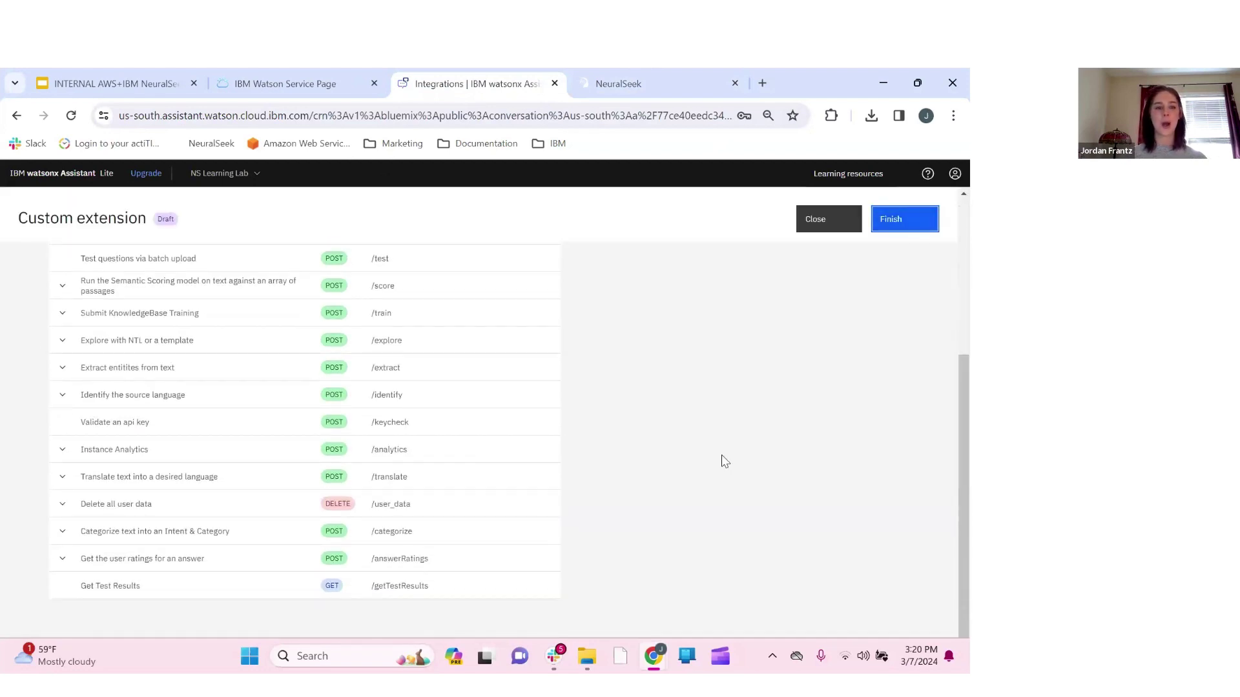
pyautogui.scroll(5, 725, 460)
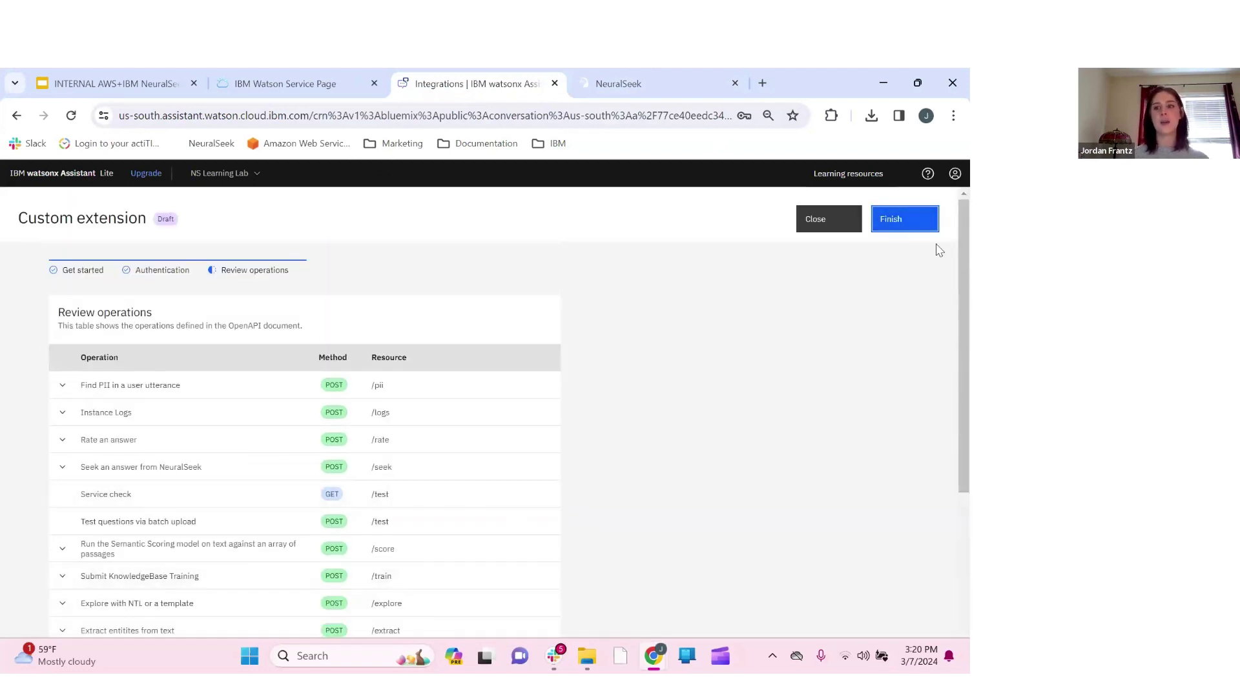
pyautogui.click(908, 221)
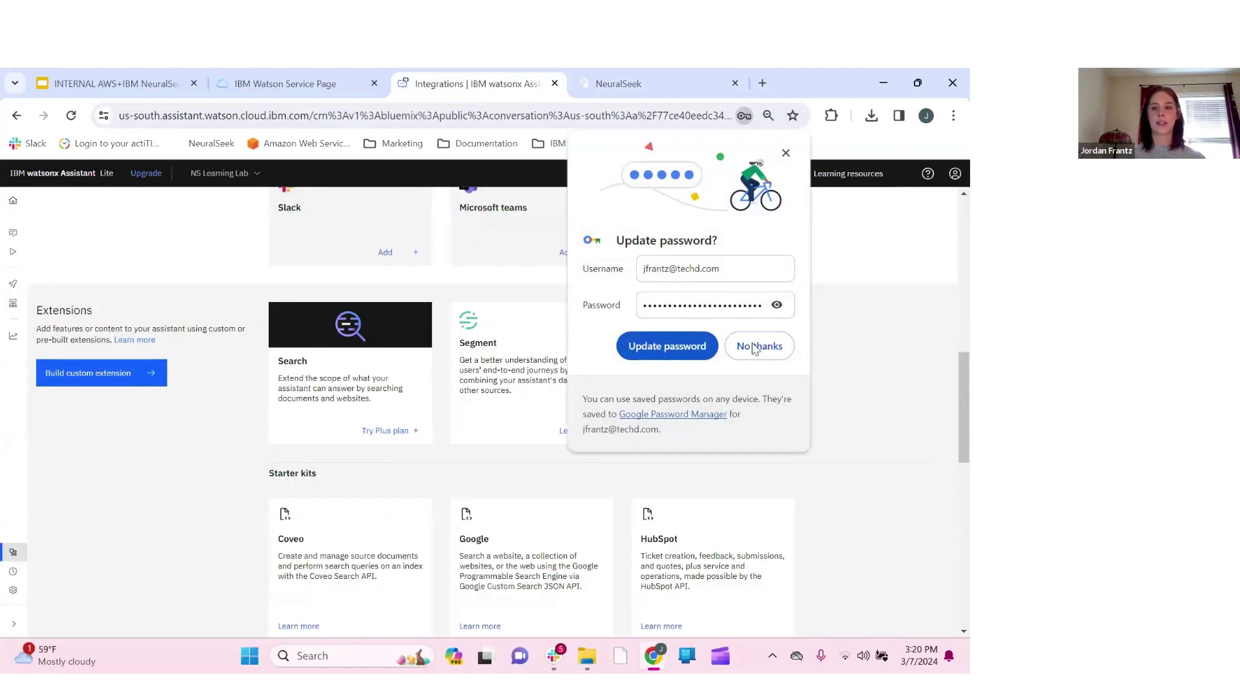
pyautogui.click(766, 352)
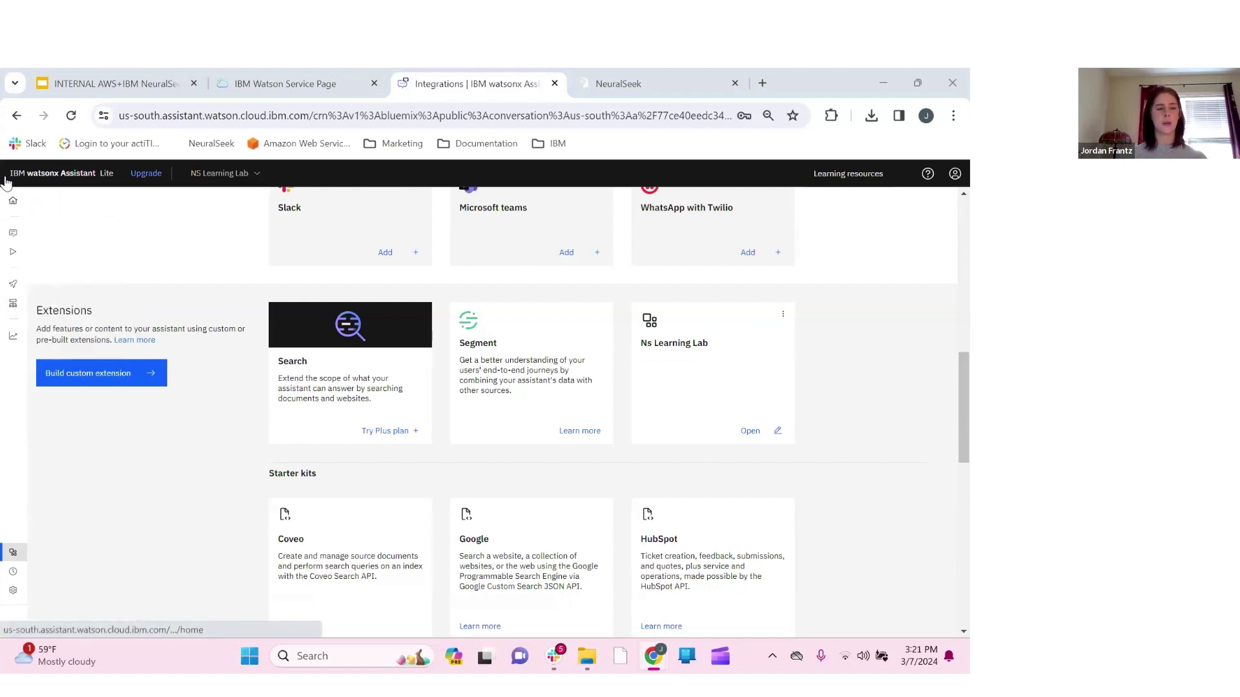
# In Actions, create an action from templates and select the NeuralSeek starter kit
pyautogui.moveTo(48, 213)
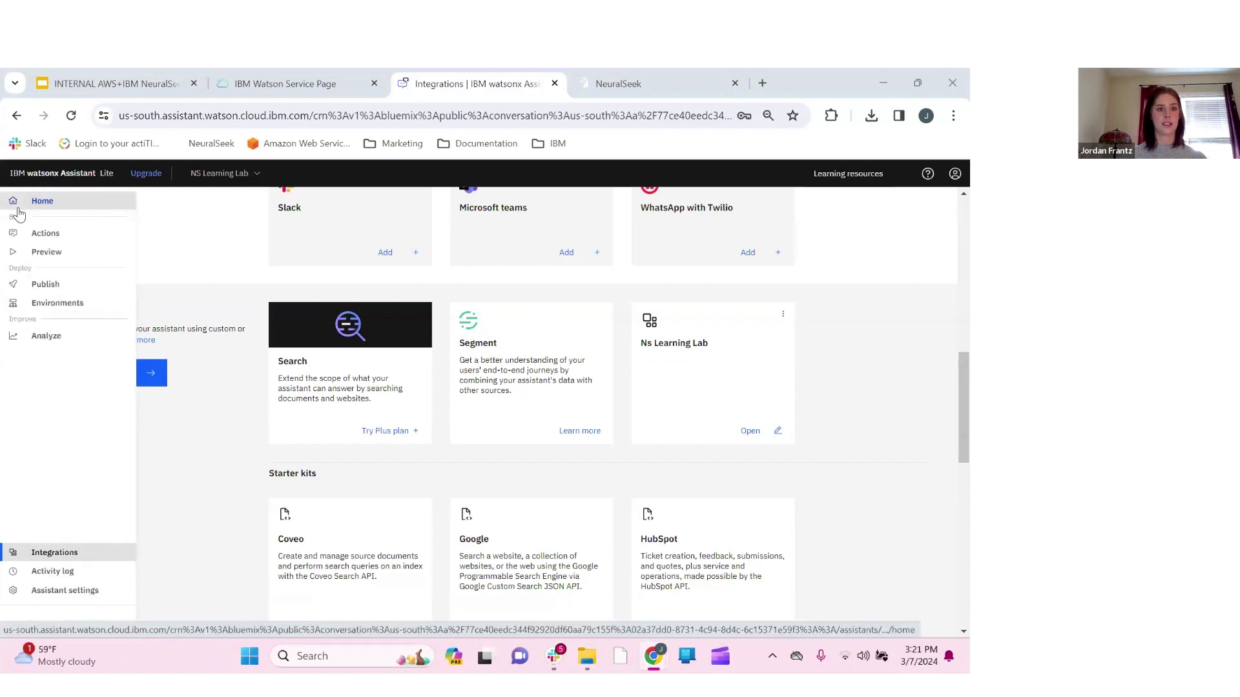
pyautogui.click(47, 233)
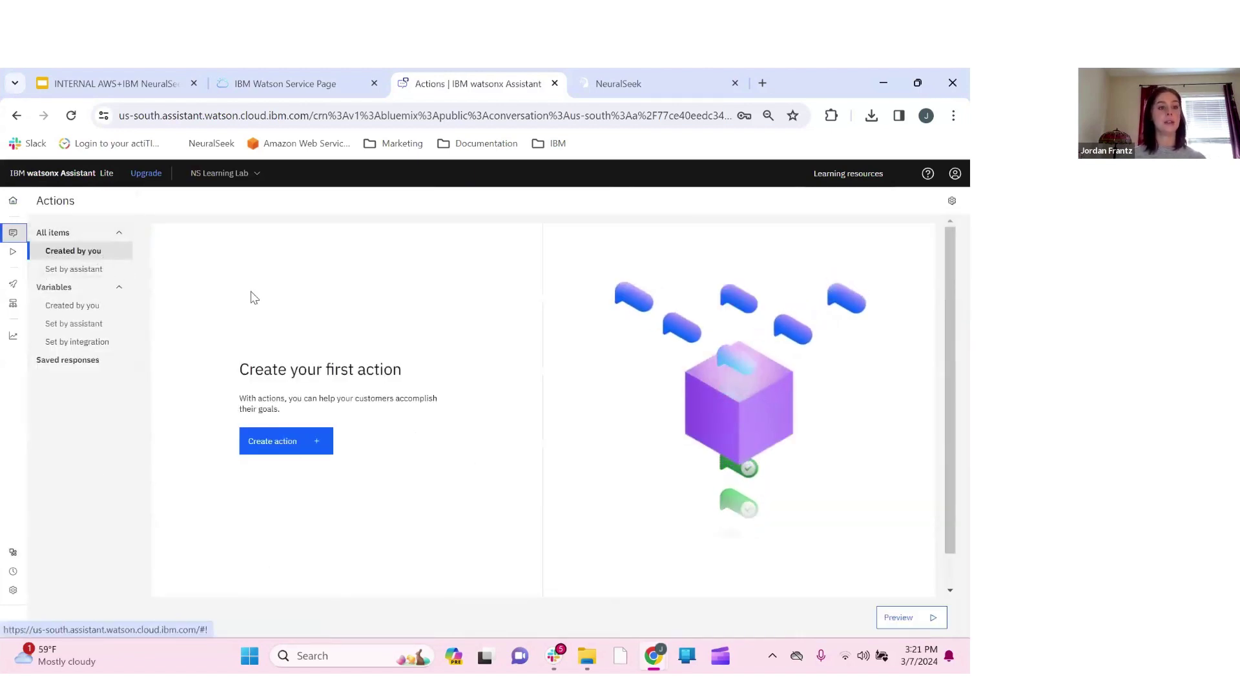
pyautogui.click(315, 450)
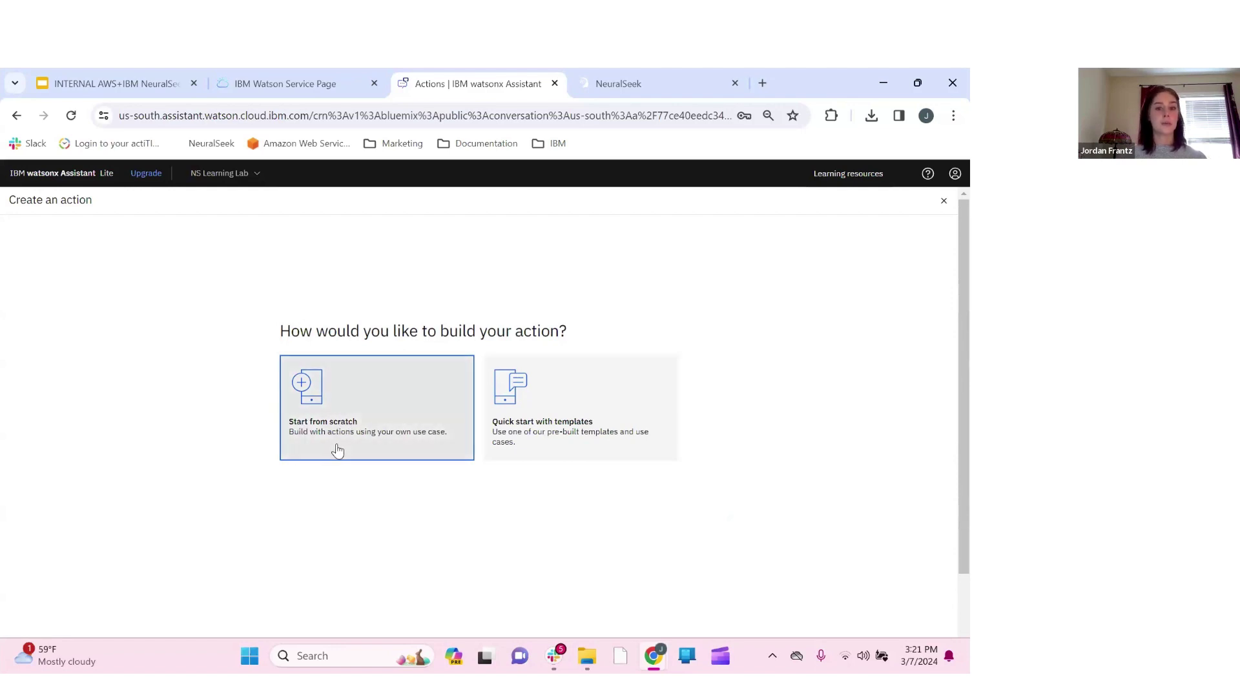
pyautogui.click(604, 421)
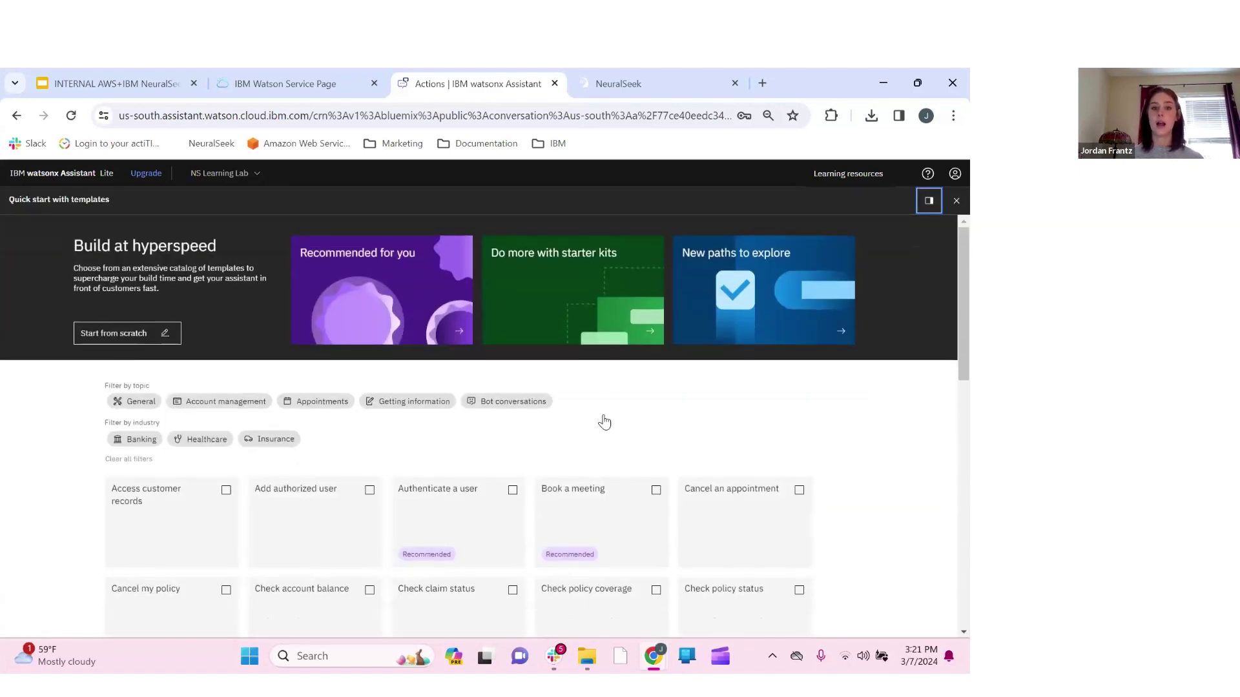
pyautogui.click(569, 272)
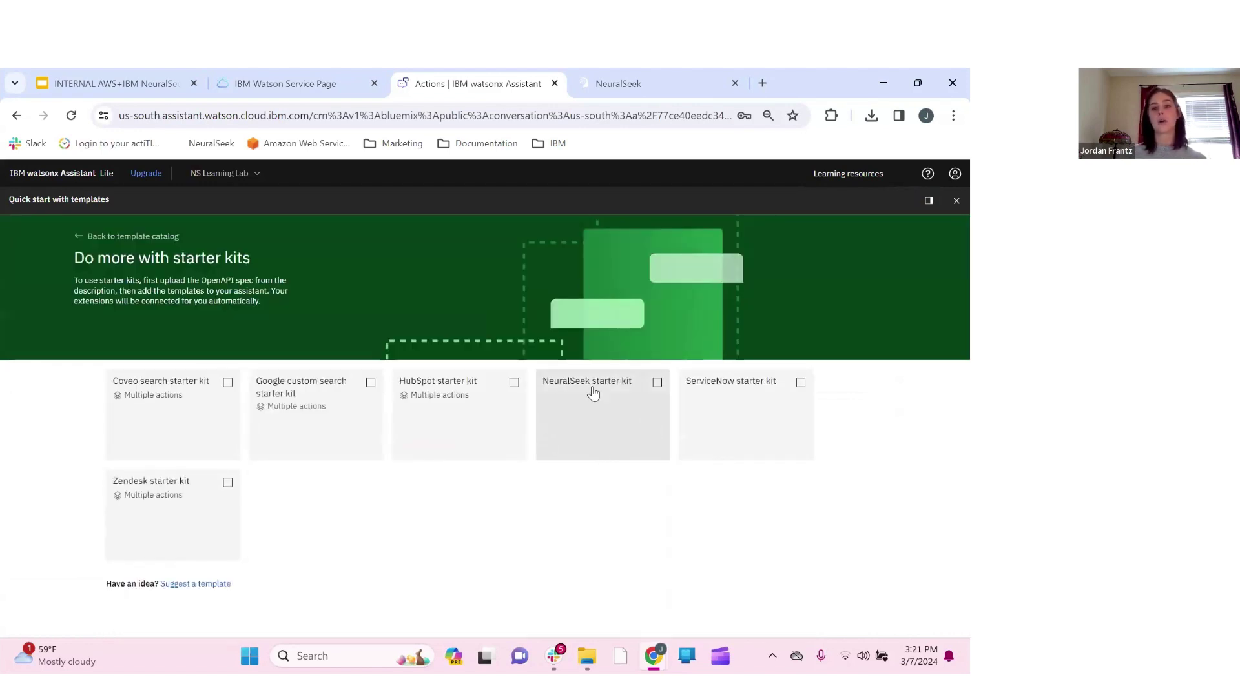
pyautogui.click(657, 384)
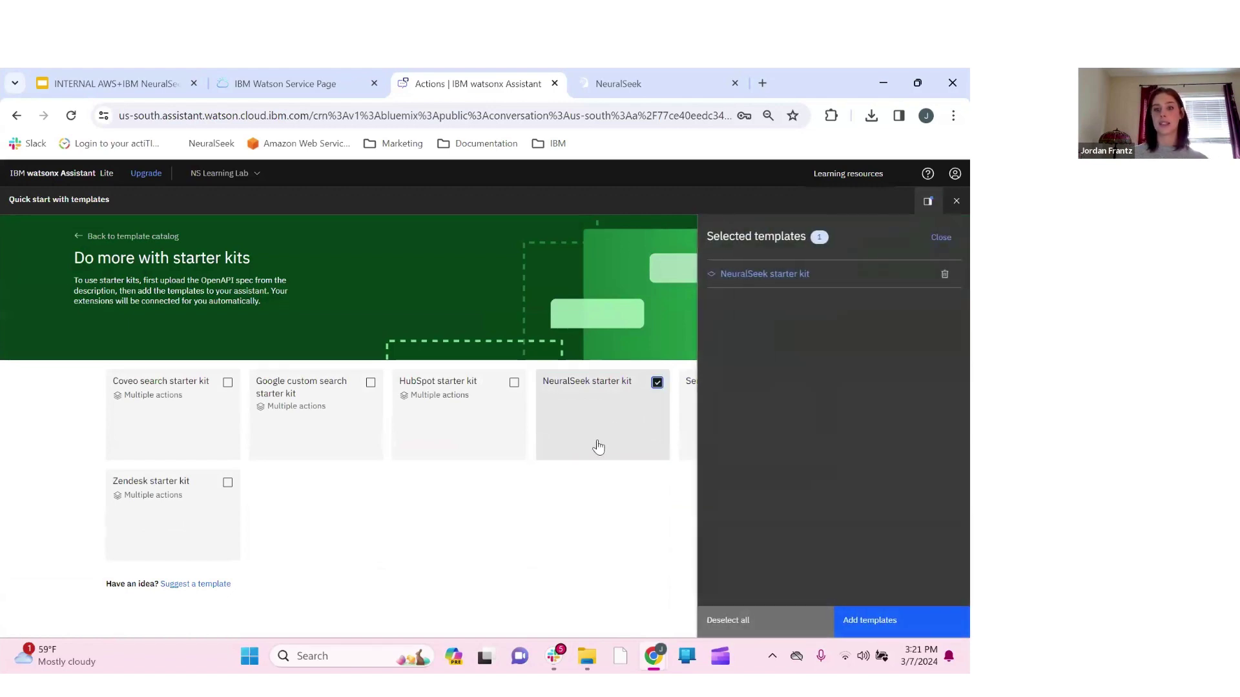
pyautogui.click(903, 628)
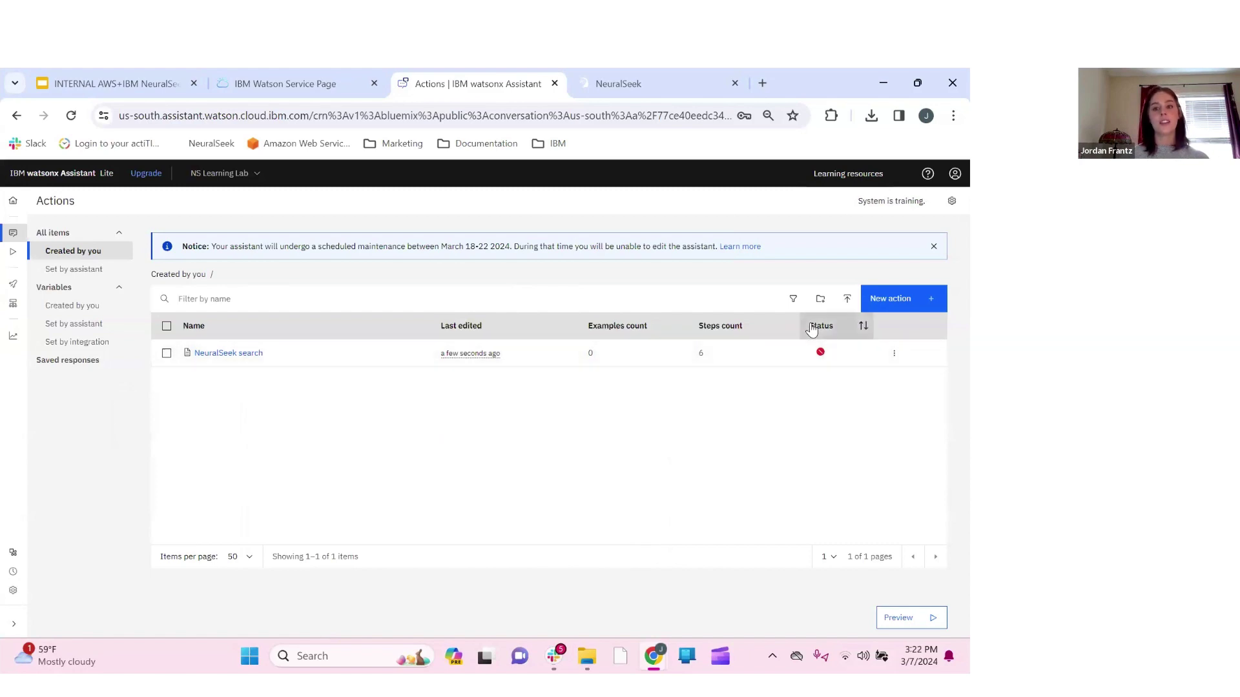
pyautogui.moveTo(822, 355)
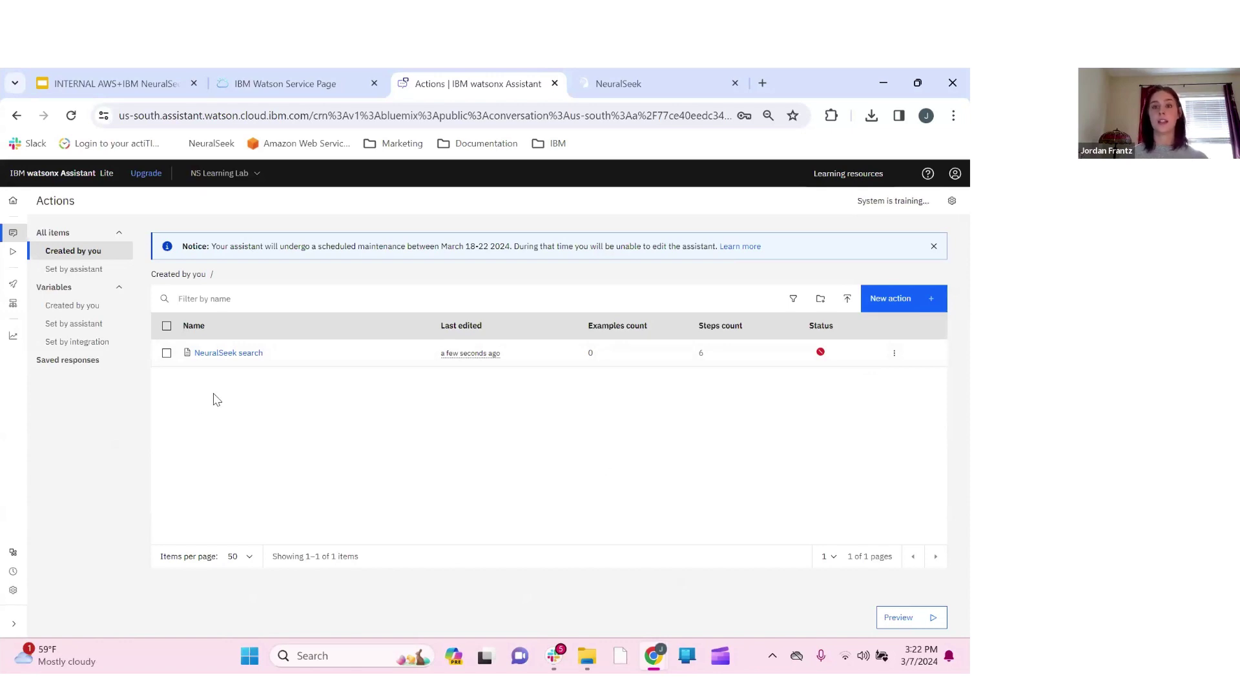
pyautogui.click(229, 353)
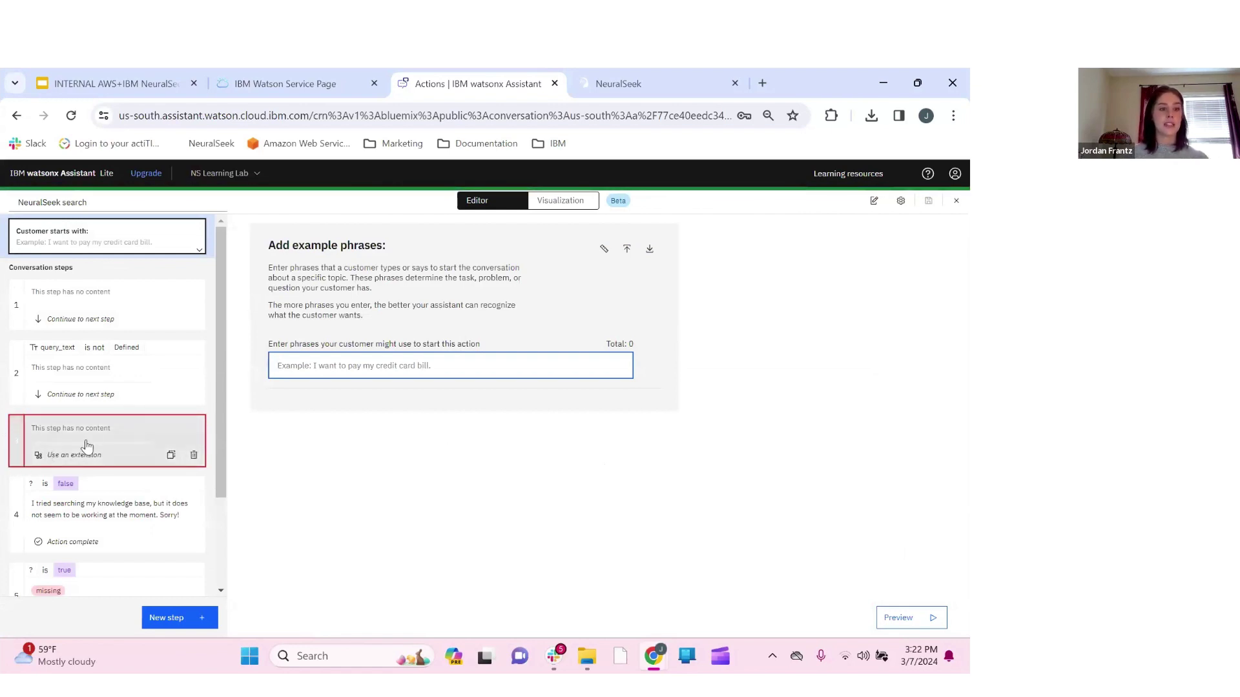
# Open step 3 and delete its query_context = context variable assignment
pyautogui.click(151, 431)
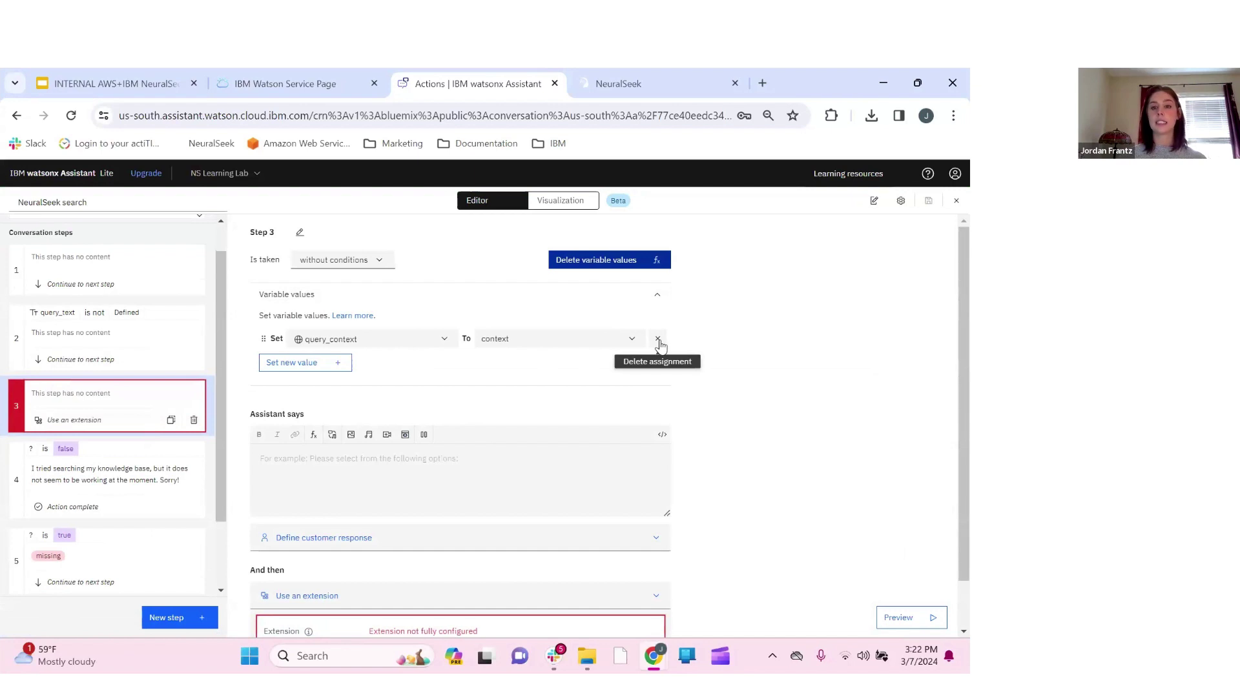
pyautogui.click(658, 340)
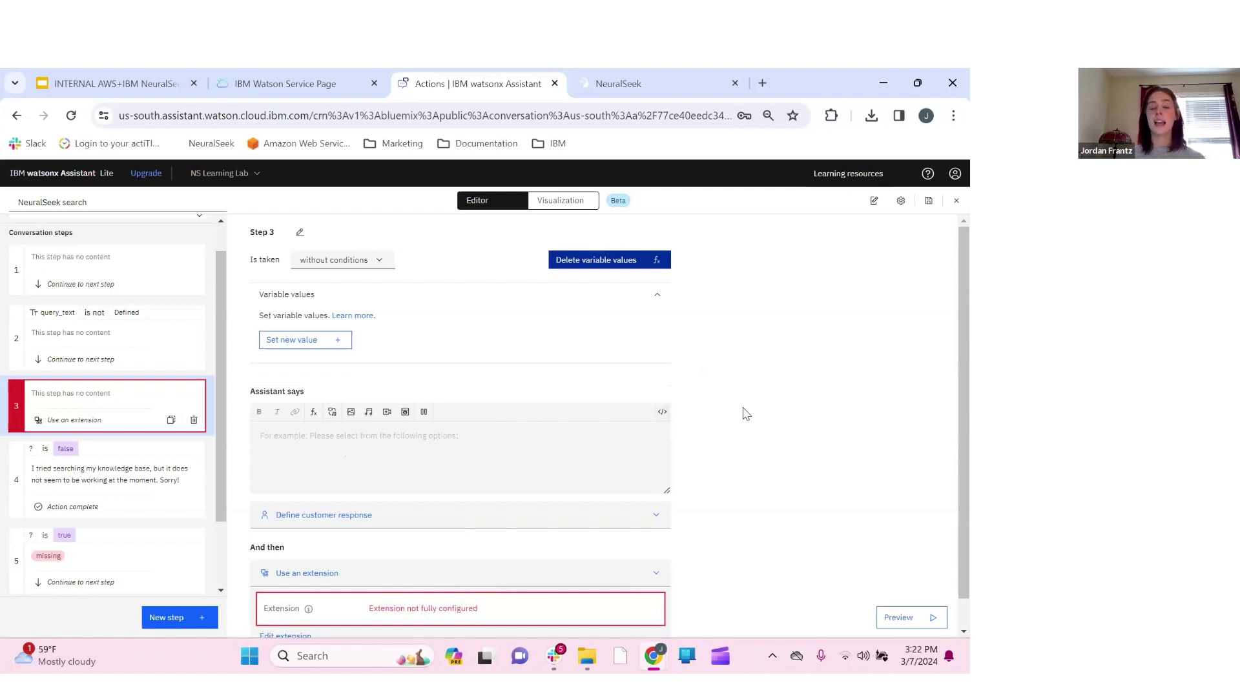
pyautogui.scroll(-1, 747, 414)
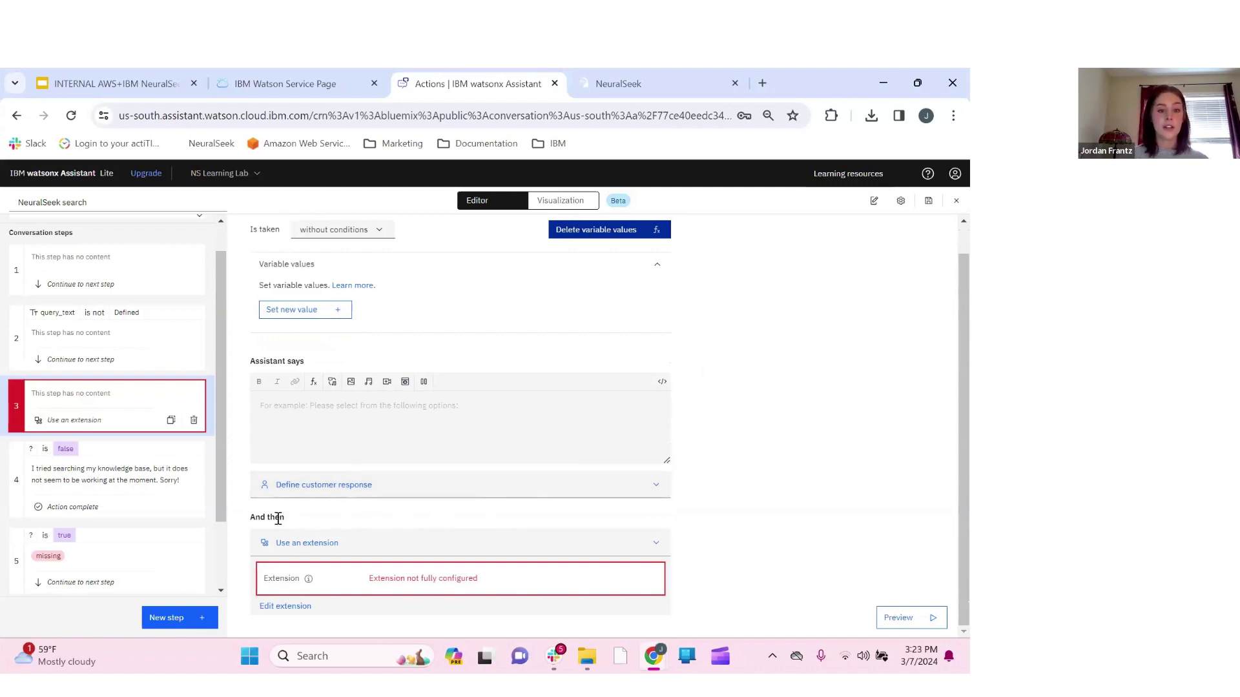
# Set step 3's extension to Ns Learning Lab with the Seek an answer from NeuralSeek operation
pyautogui.click(291, 609)
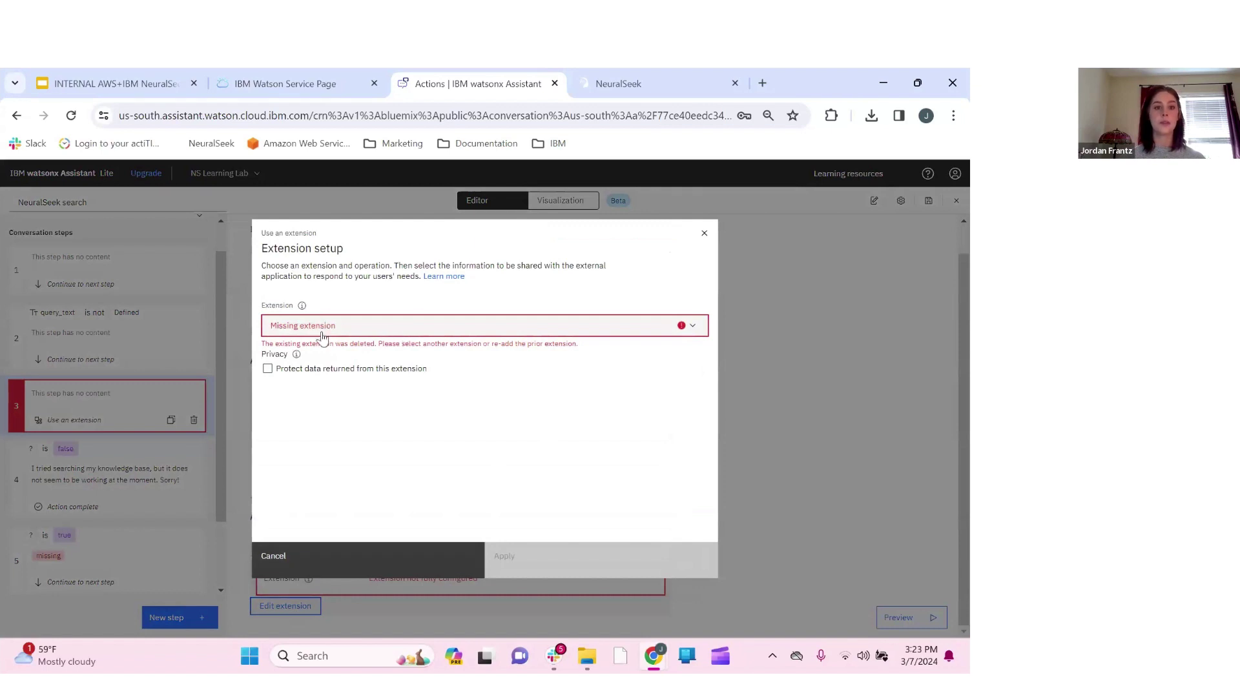
pyautogui.click(692, 326)
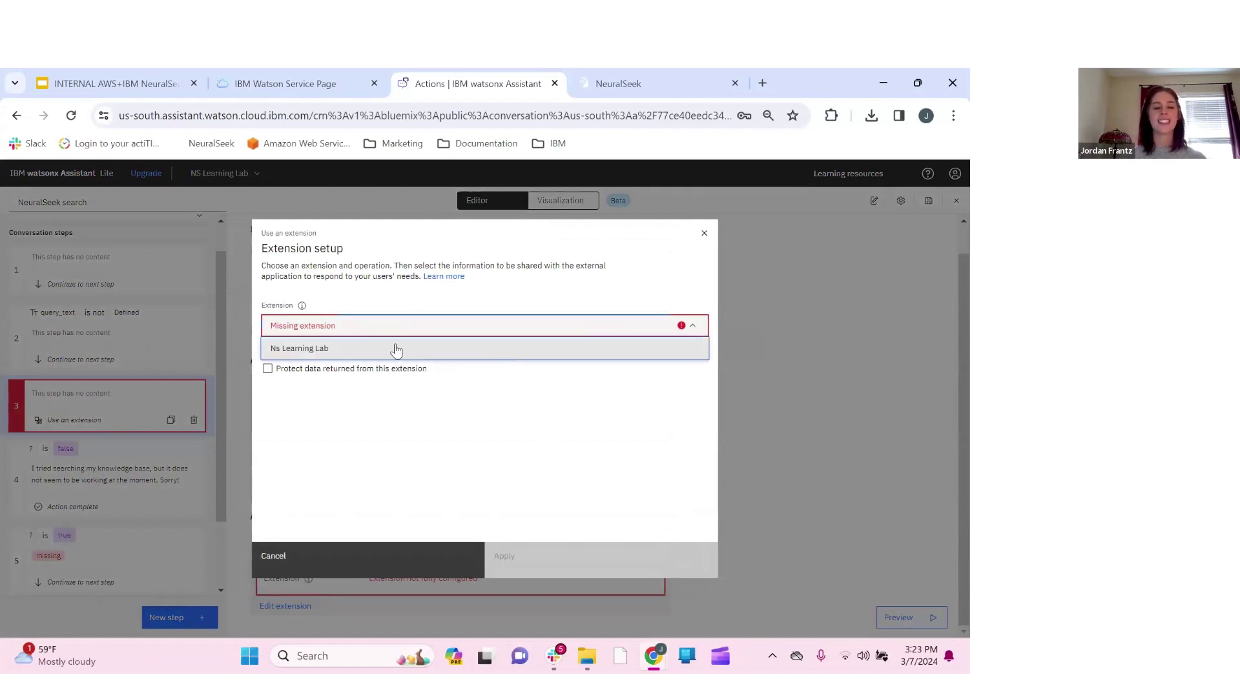
pyautogui.click(302, 354)
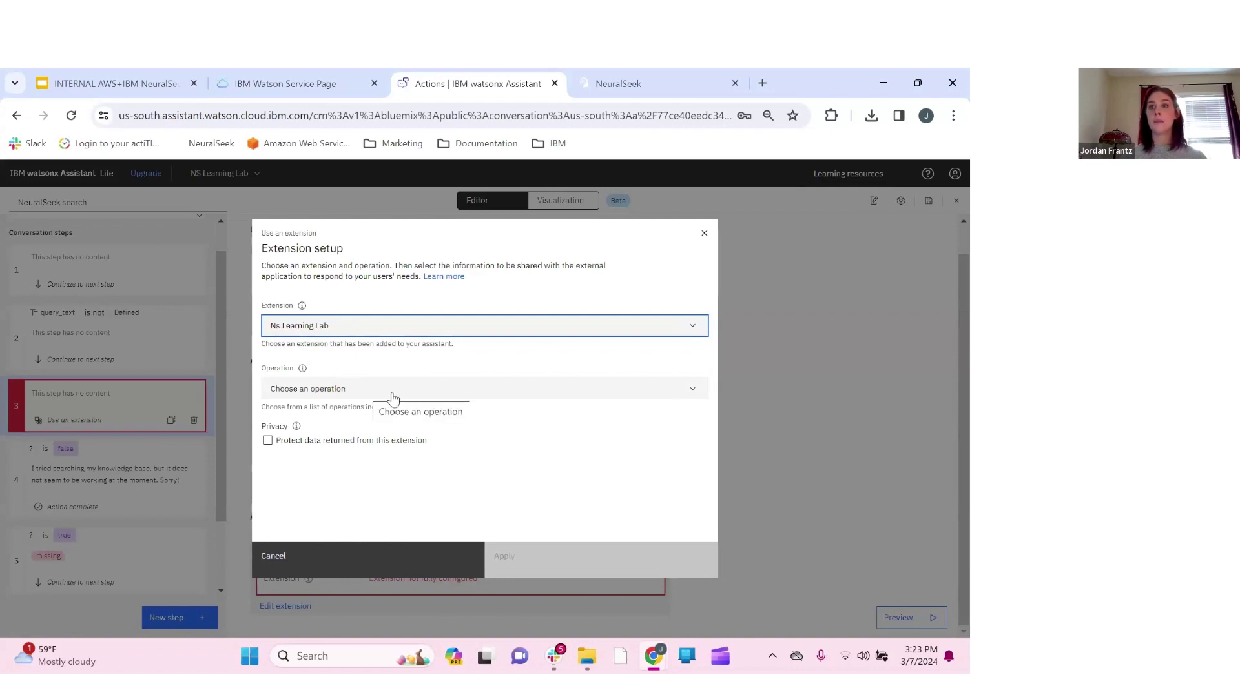
pyautogui.click(304, 391)
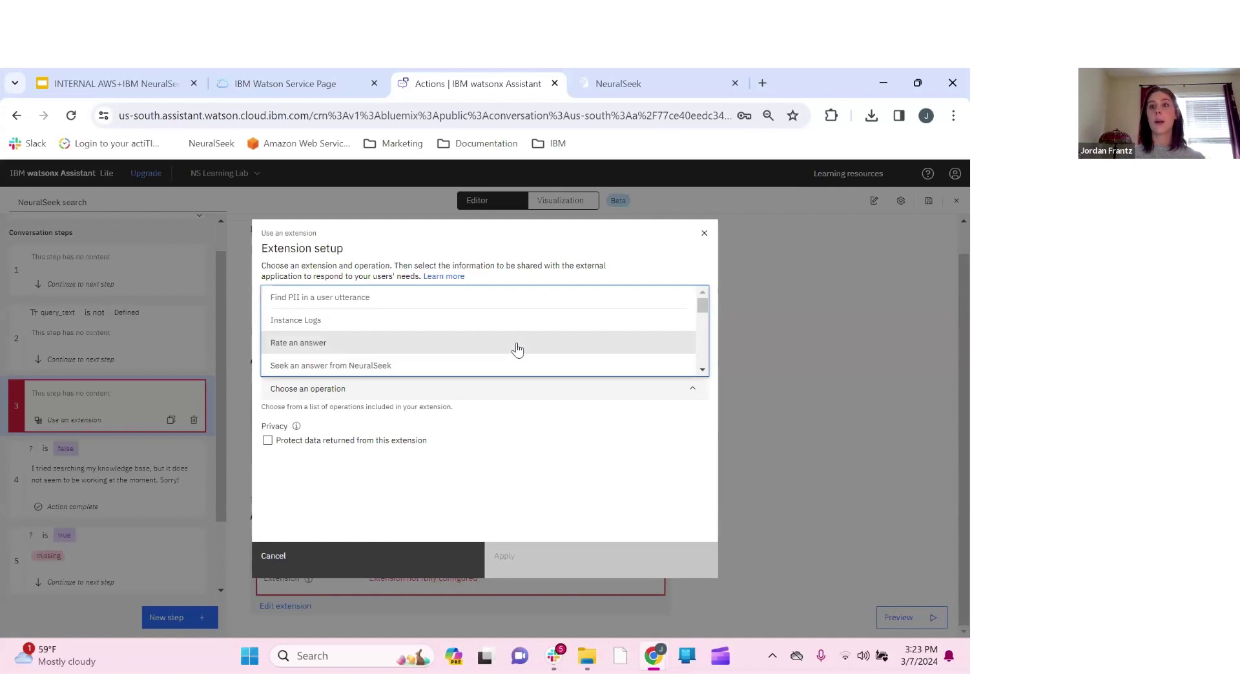
pyautogui.scroll(-2, 517, 349)
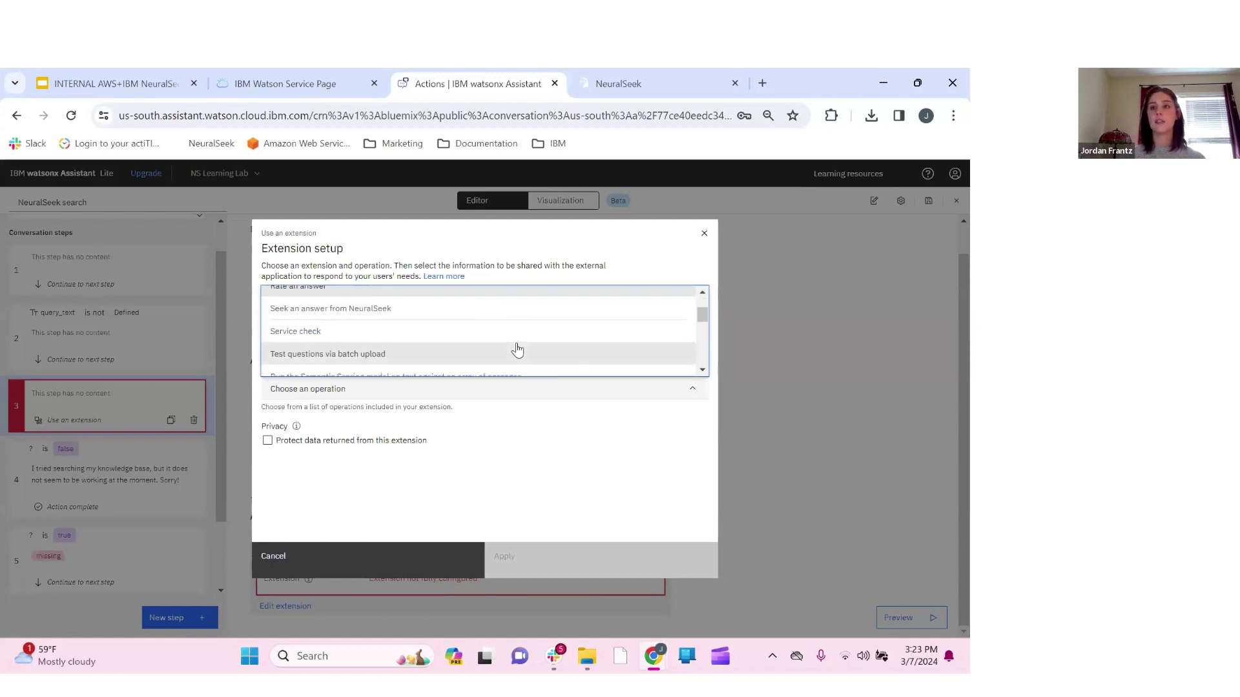
pyautogui.scroll(2, 517, 350)
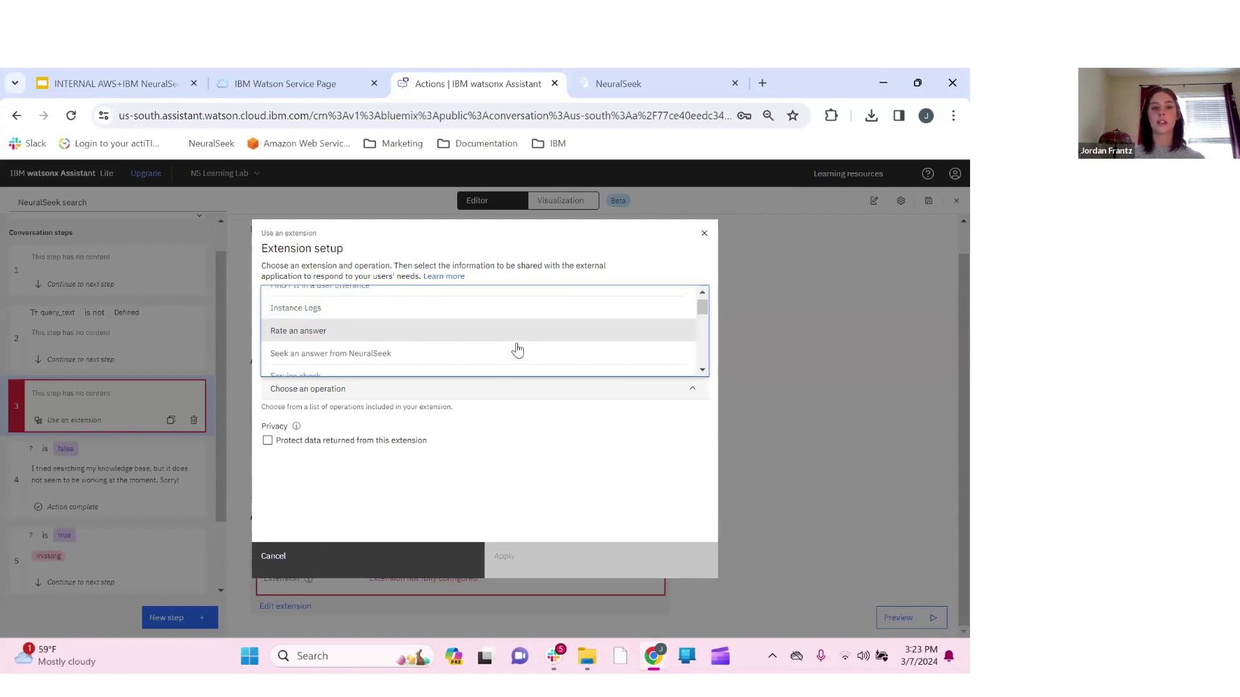
pyautogui.scroll(1, 517, 349)
pyautogui.scroll(-1, 517, 349)
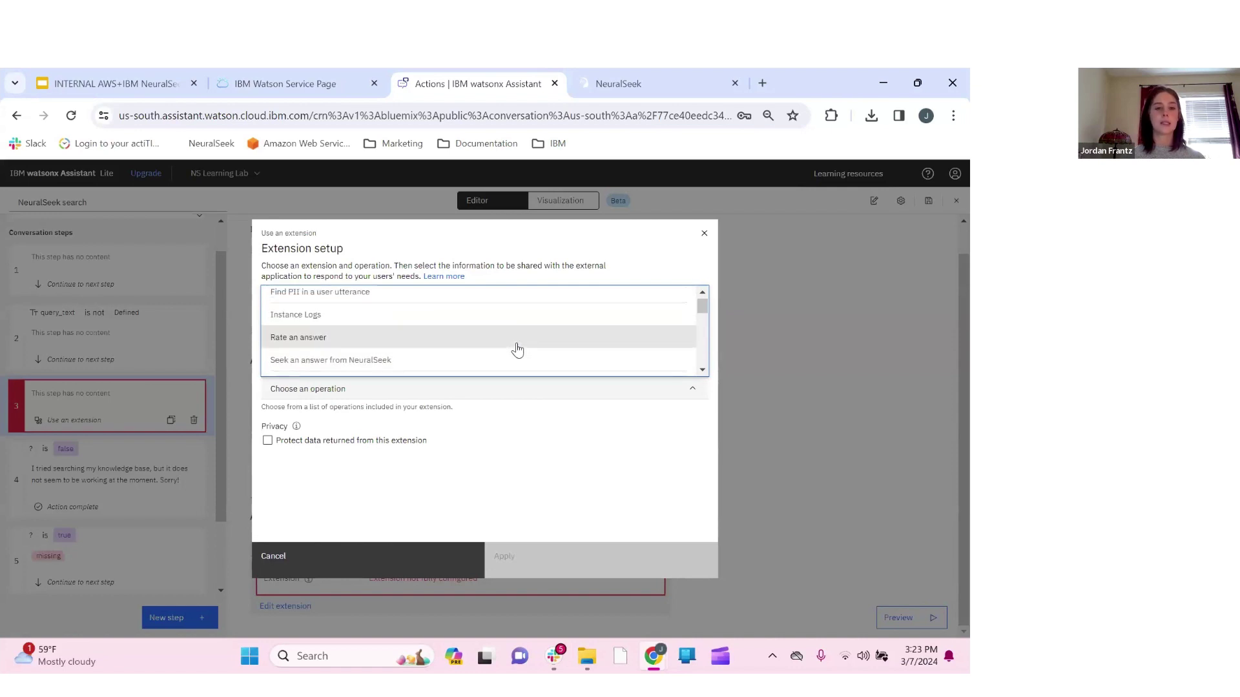
pyautogui.scroll(-2, 517, 349)
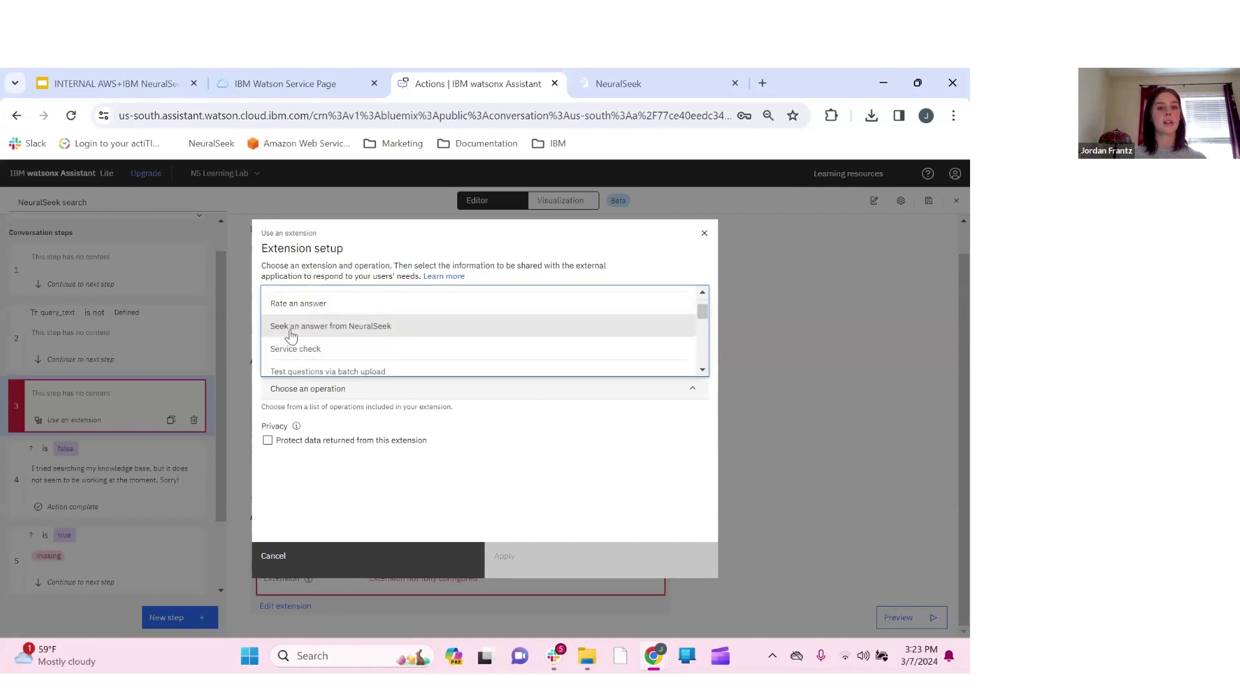
pyautogui.click(416, 336)
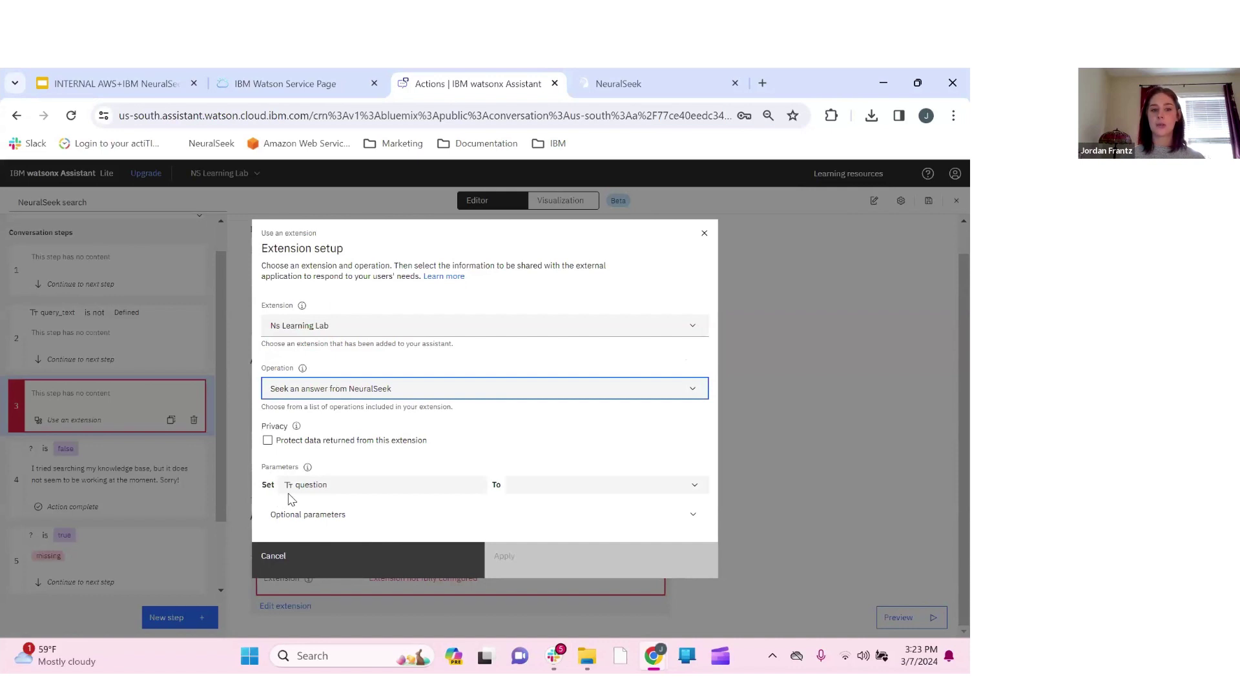
# Map the question parameter to session variable query_text, apply, then save and close the action
pyautogui.click(698, 492)
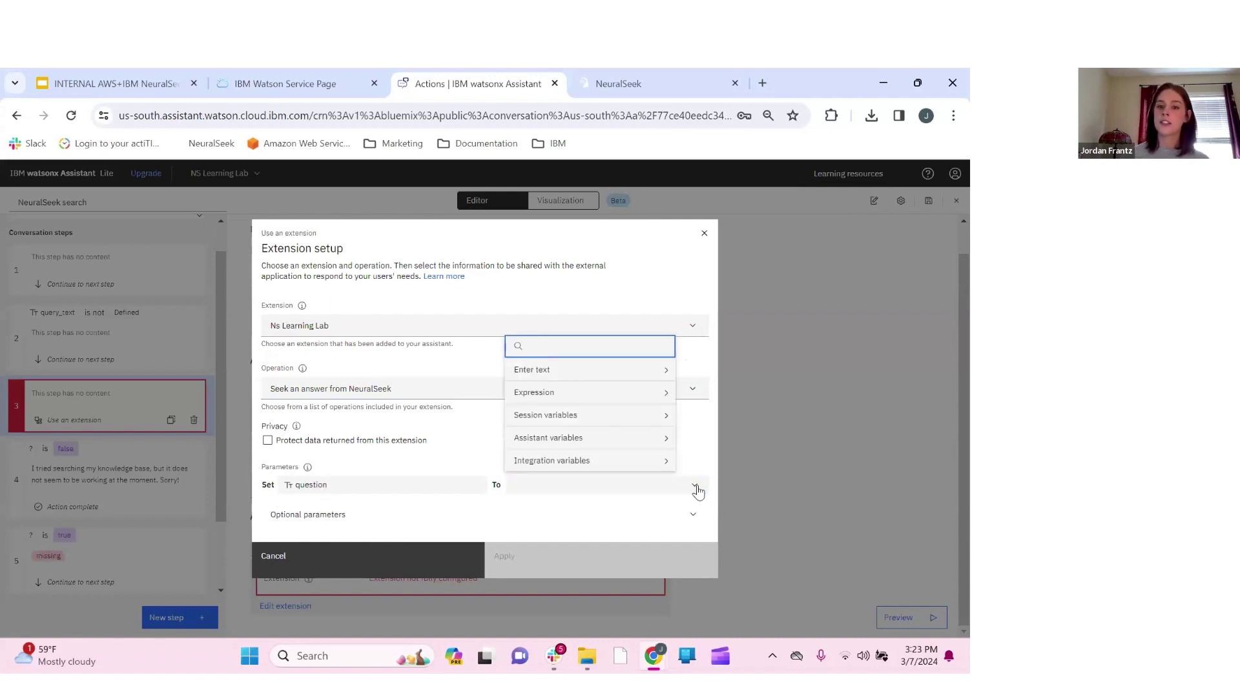
pyautogui.click(665, 421)
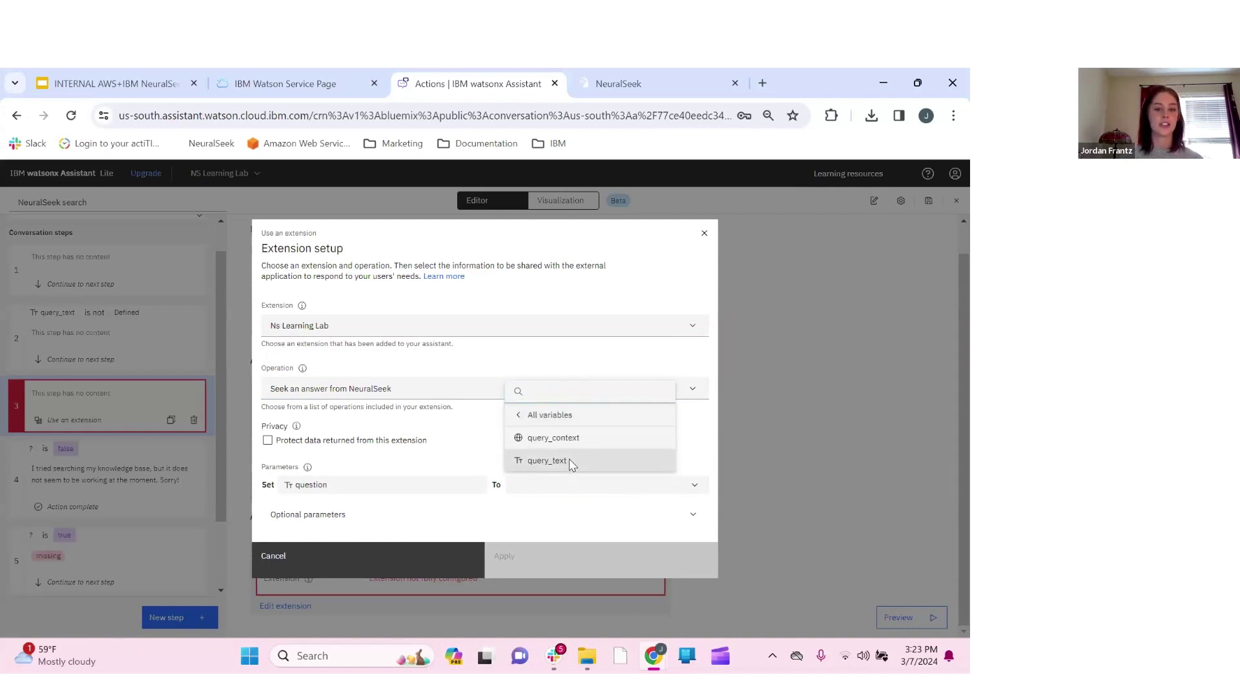
pyautogui.click(571, 462)
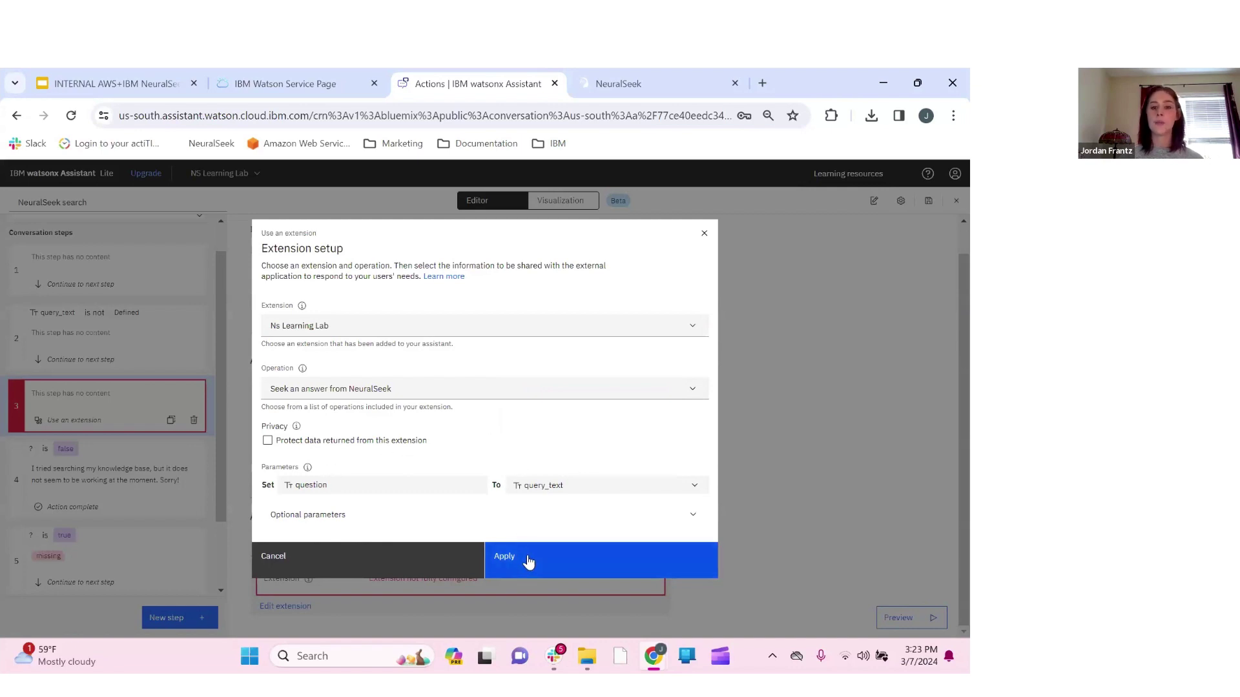
pyautogui.click(595, 564)
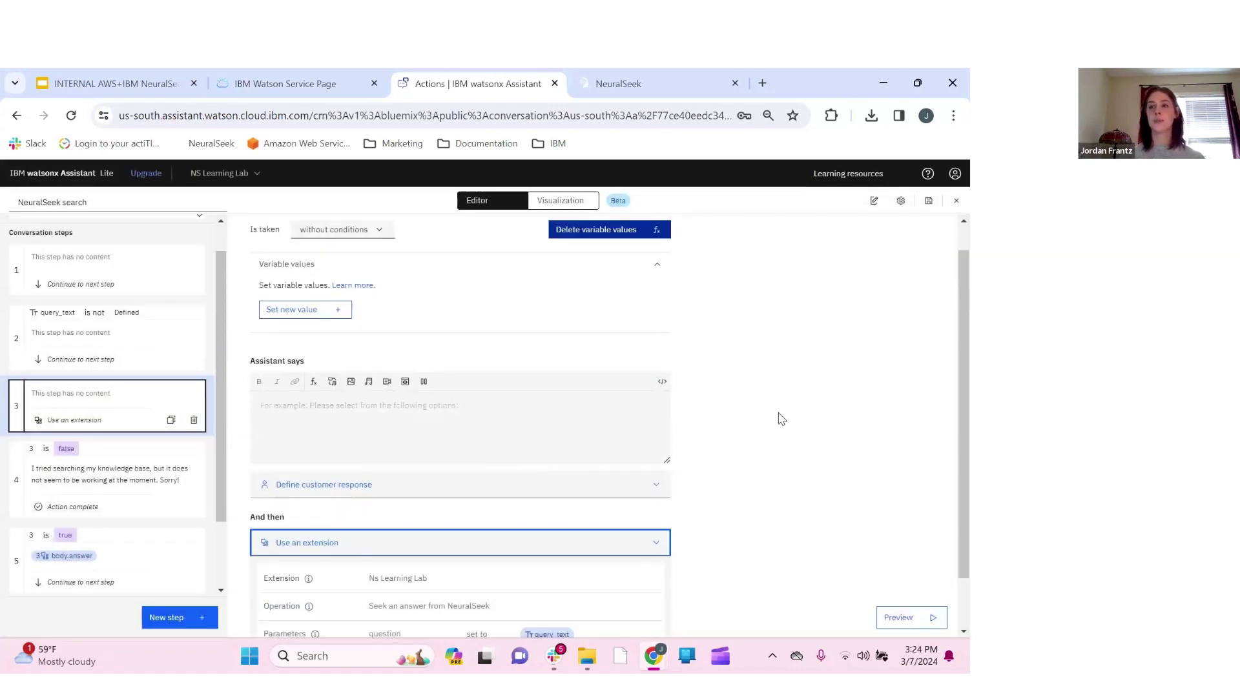
pyautogui.click(930, 204)
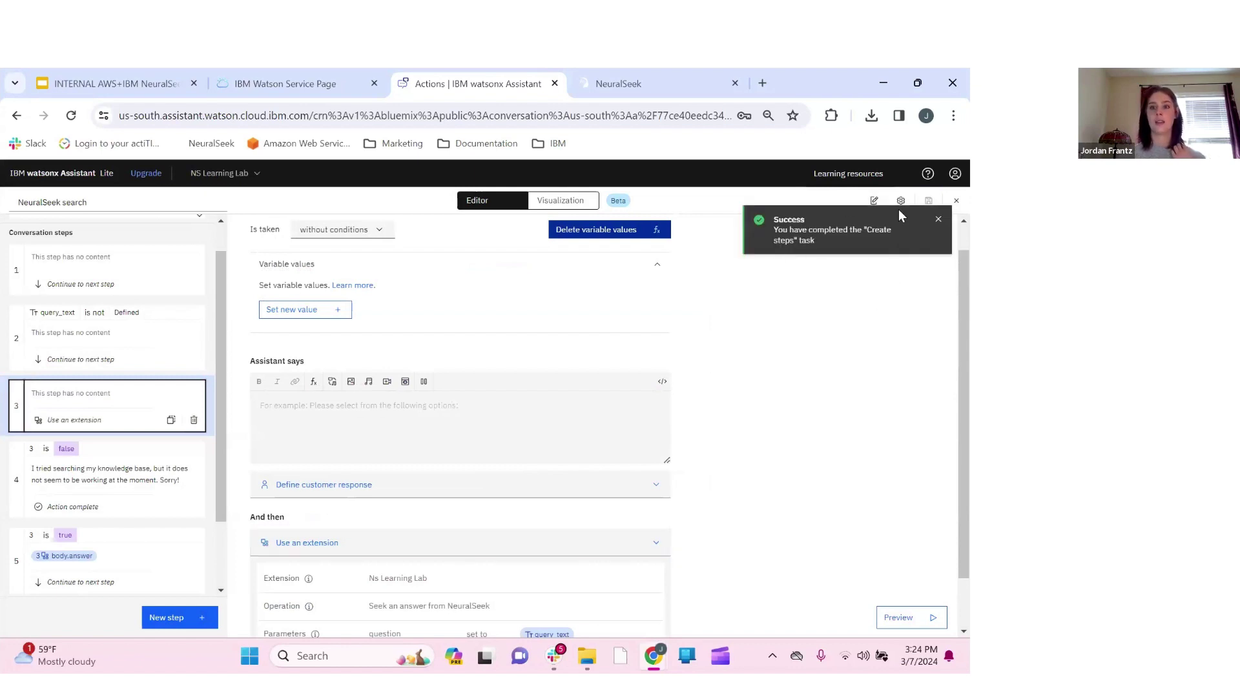
pyautogui.click(938, 223)
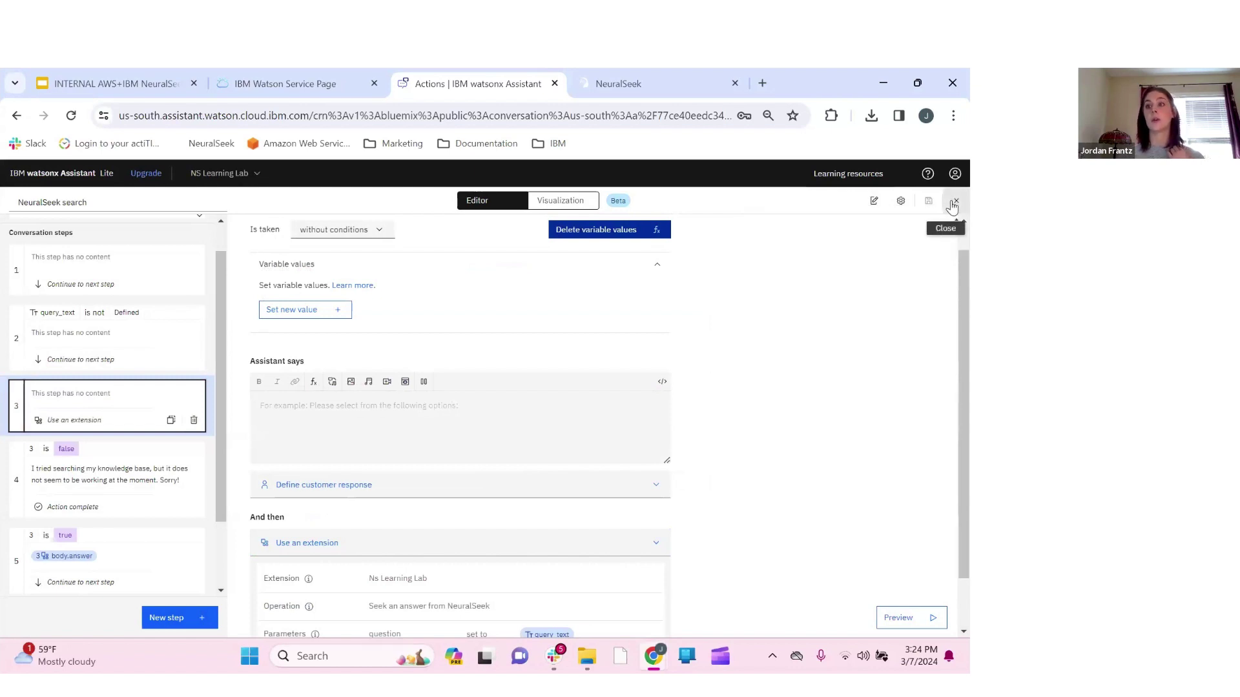
pyautogui.click(954, 203)
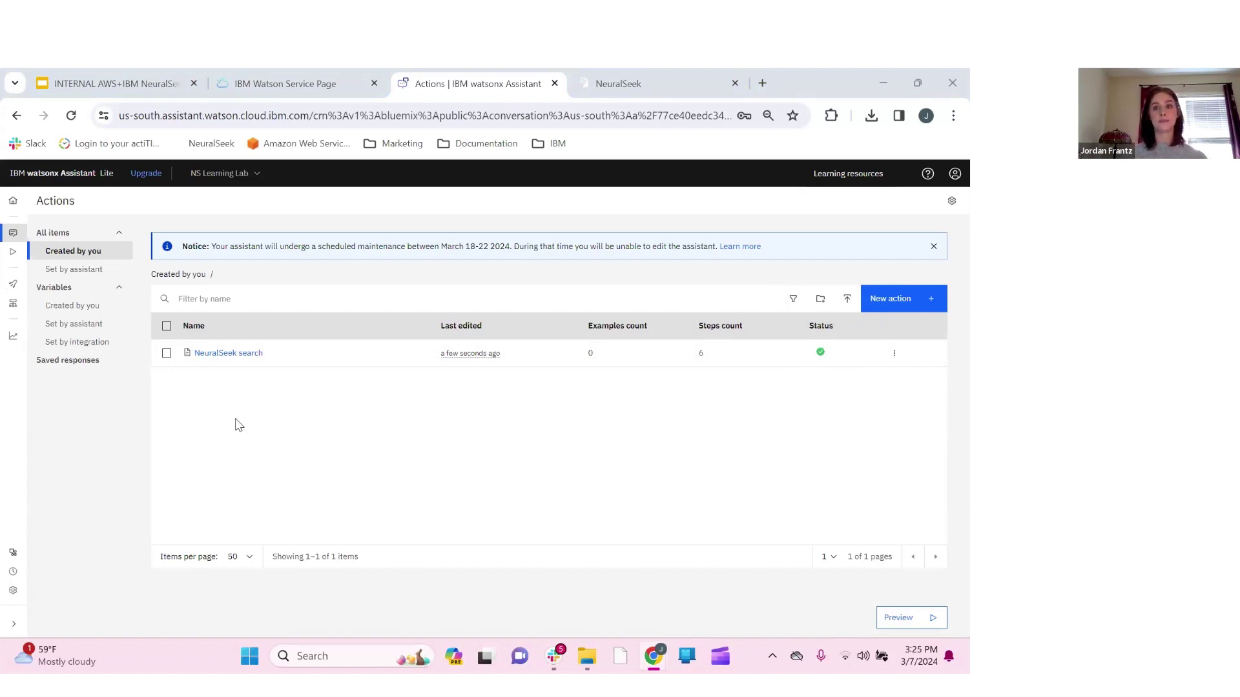
# Open No action matches from the actions Set by assistant
pyautogui.click(83, 271)
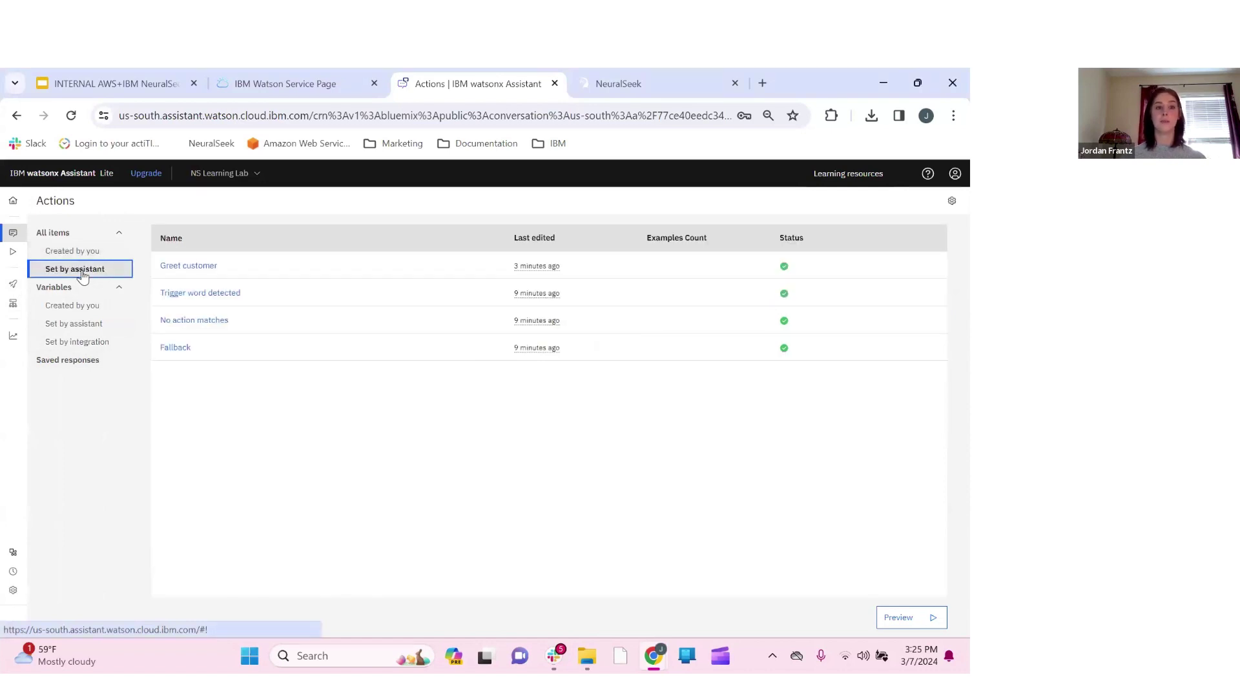
pyautogui.click(211, 323)
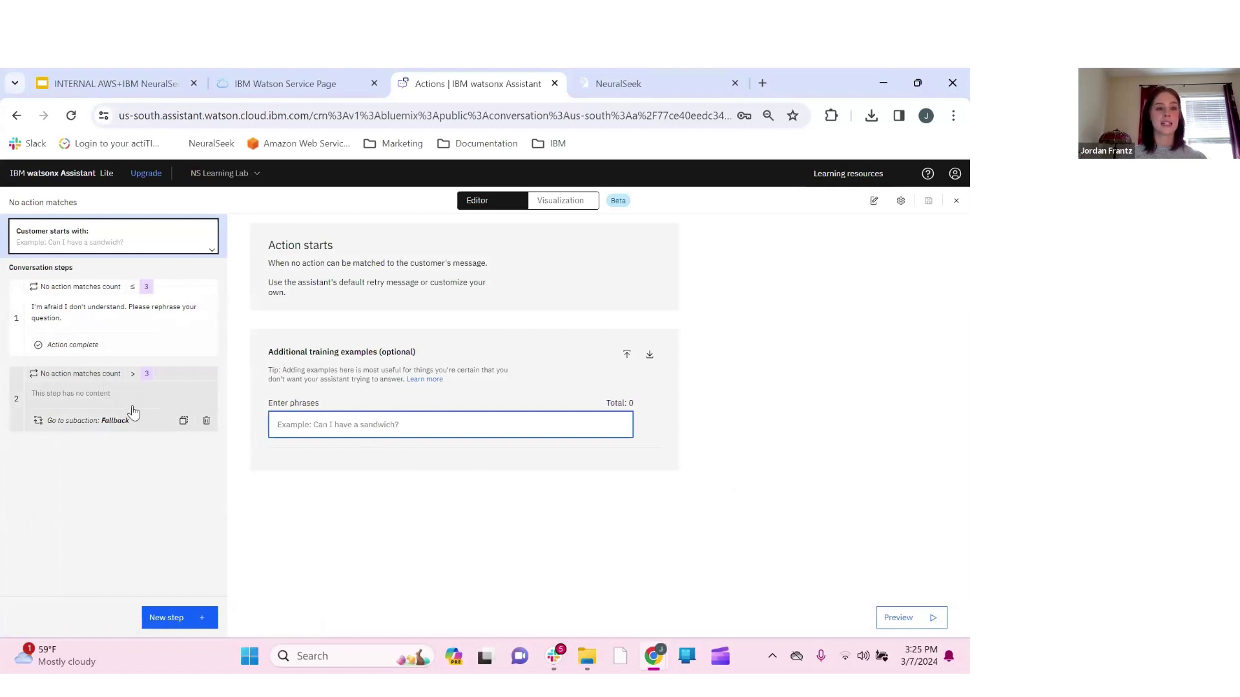
# Delete the Fallback step 2 and remove step 1's No action matches count condition
pyautogui.click(207, 421)
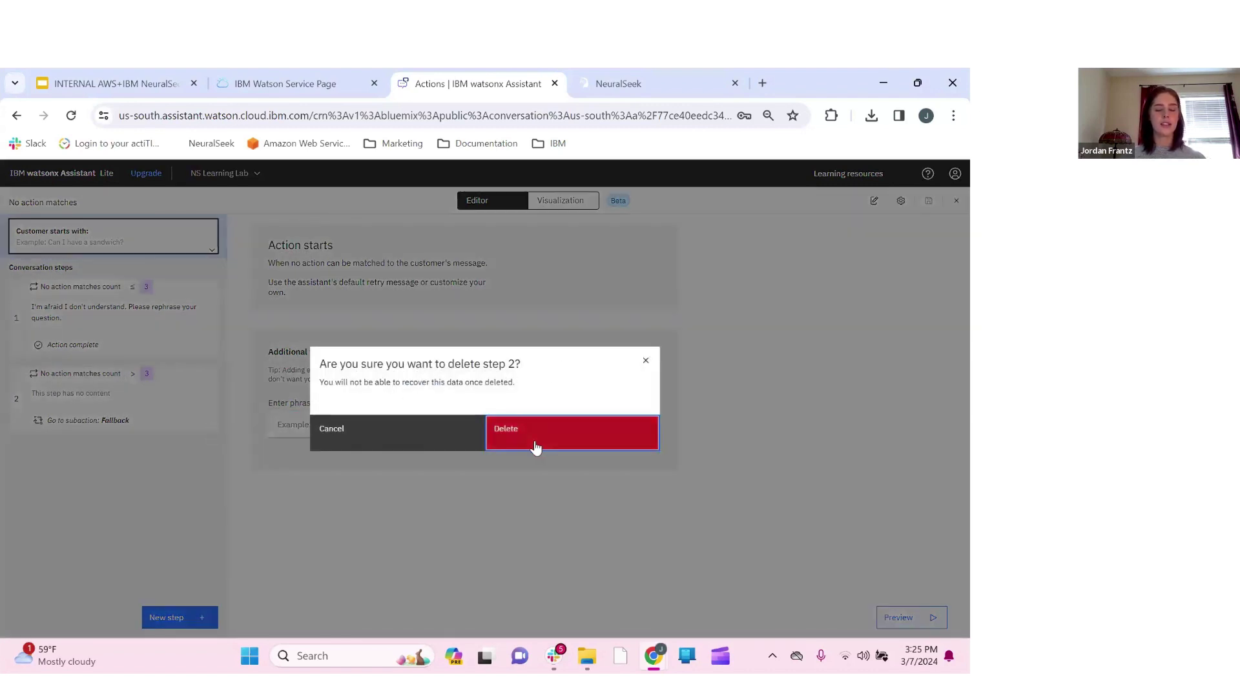
pyautogui.click(536, 445)
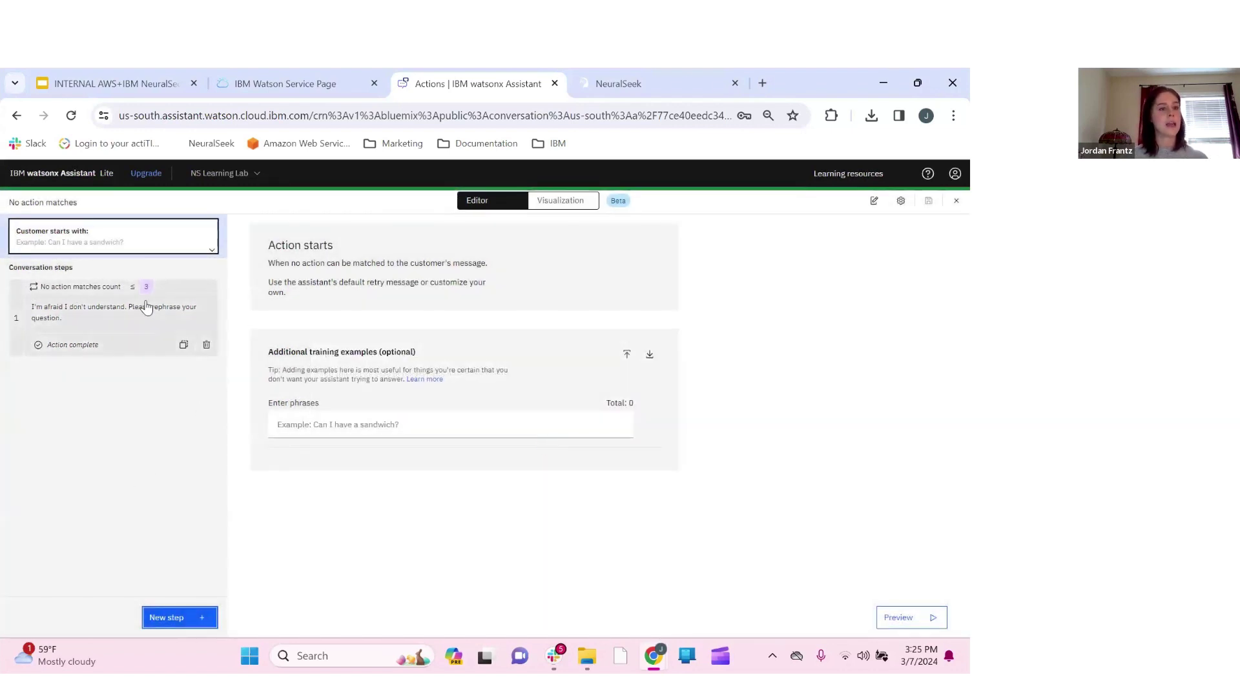
pyautogui.click(96, 312)
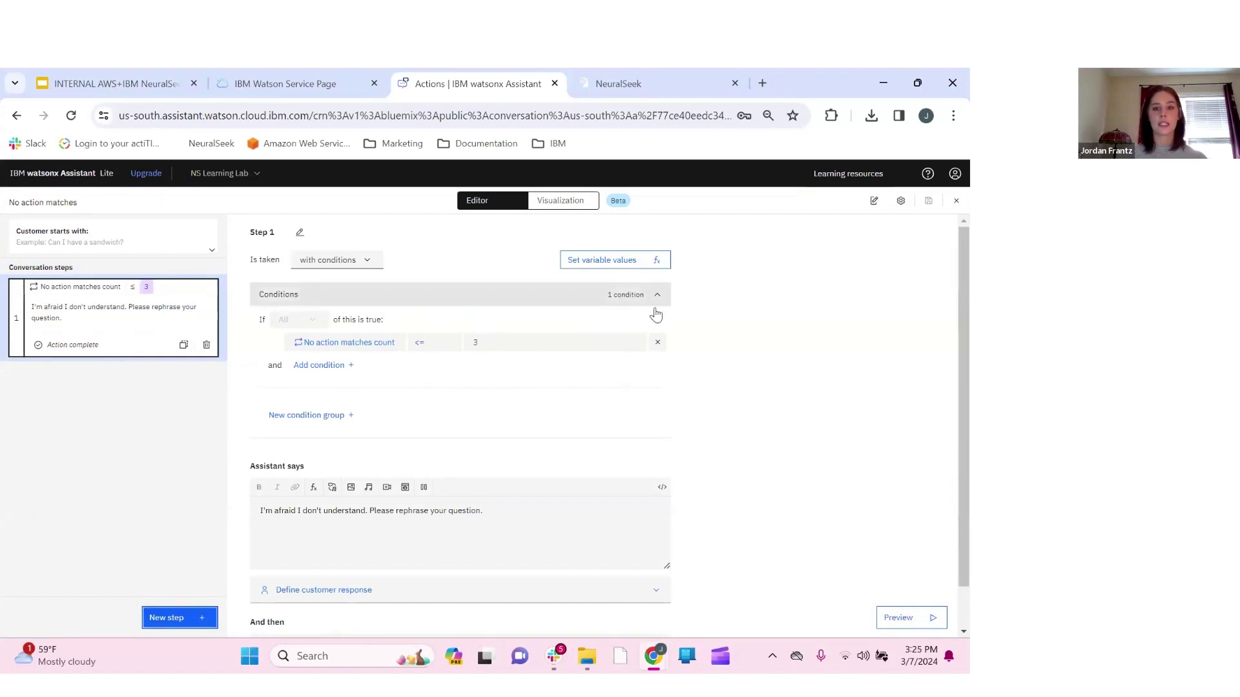
pyautogui.click(658, 347)
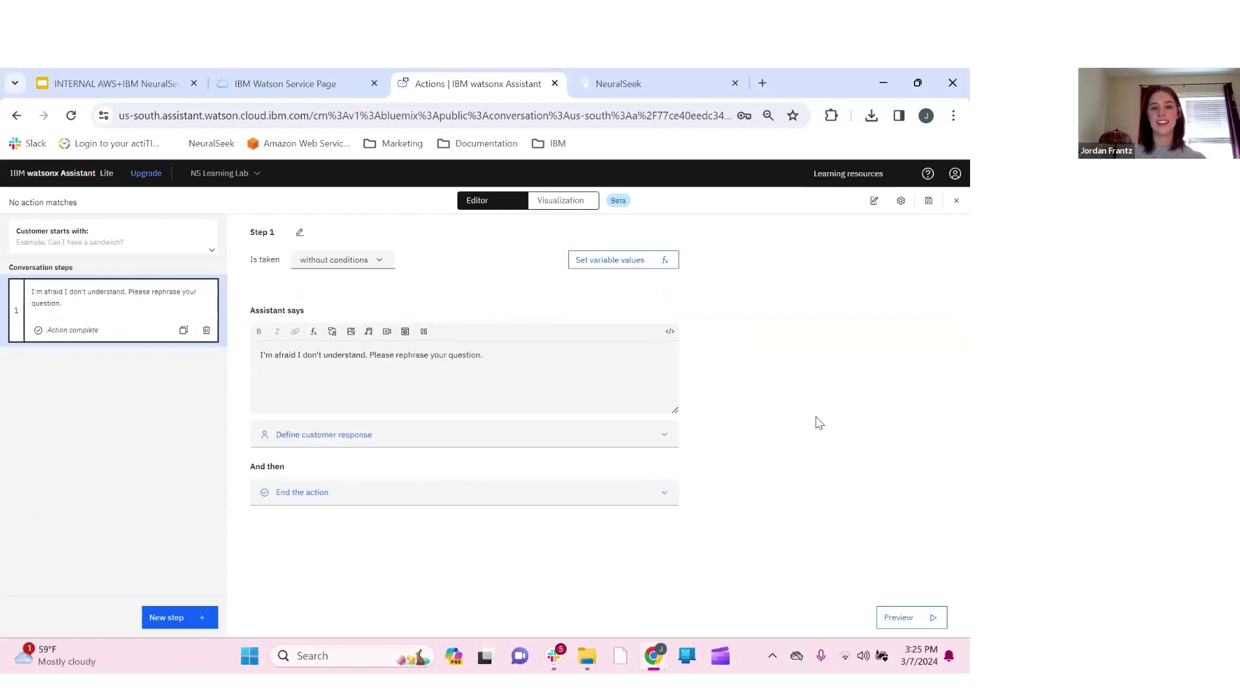
# Ask 'Wha is the sky blue' in the Preview chat to test the assistant
pyautogui.click(899, 618)
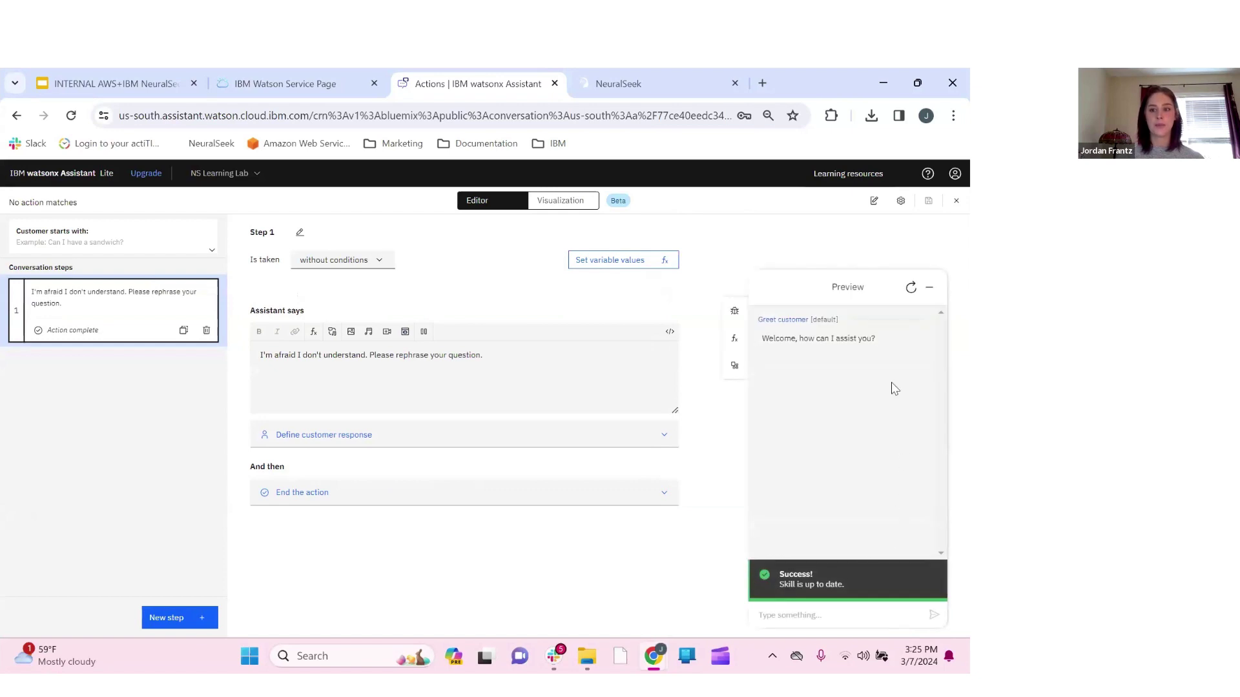
pyautogui.click(807, 620)
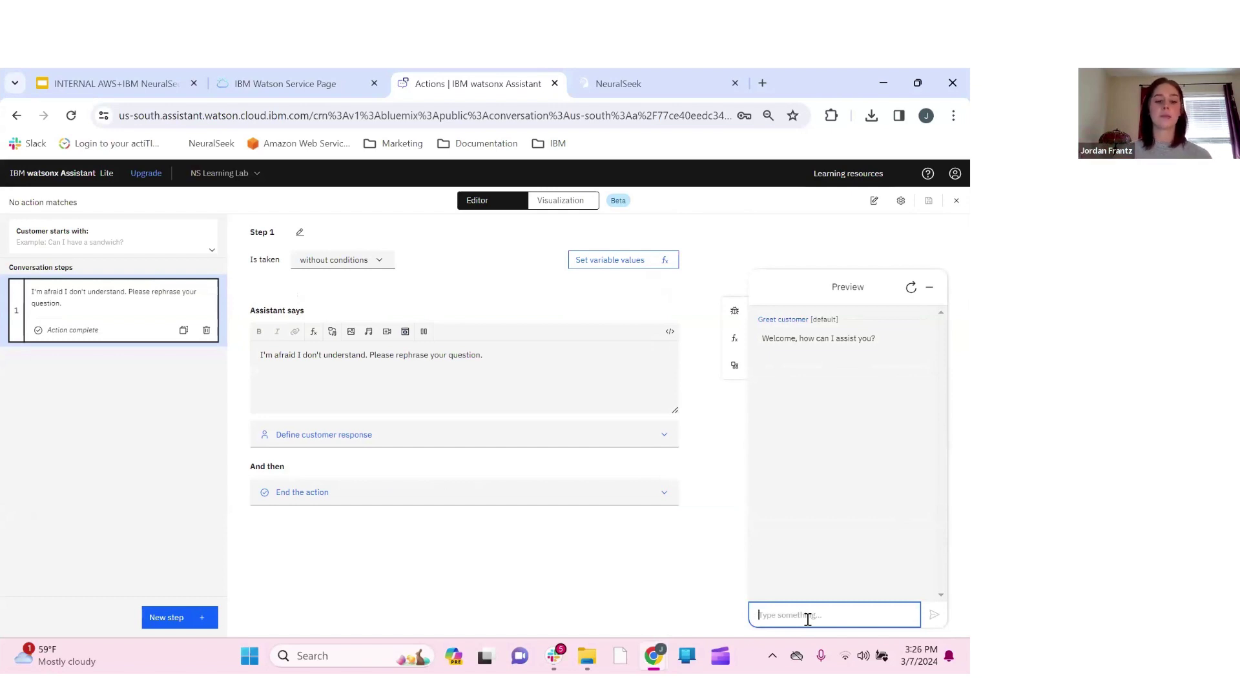
pyautogui.write('Wh')
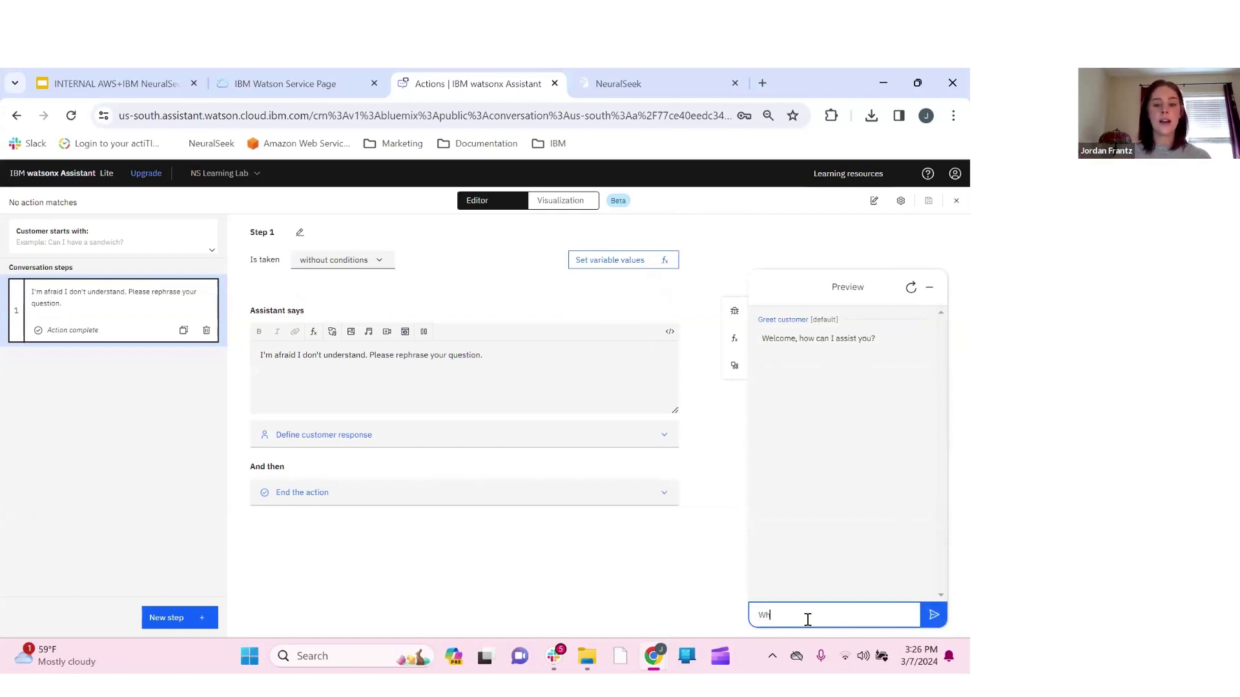
pyautogui.write('a is the sky blue?')
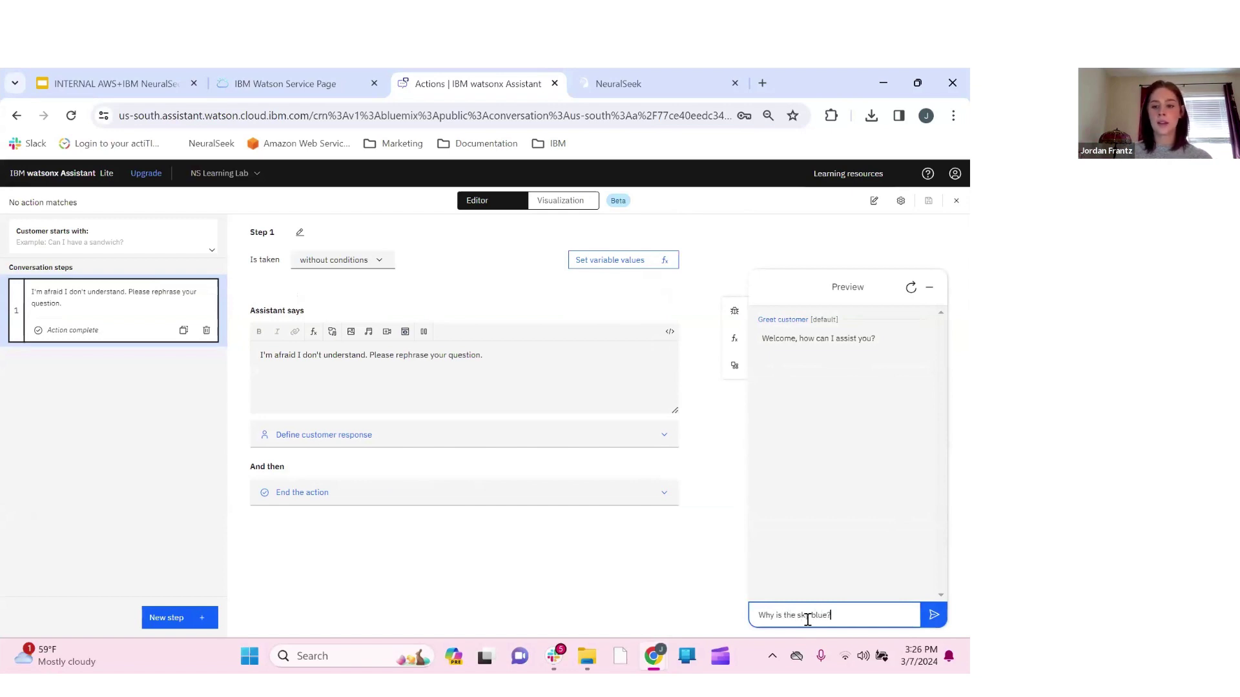
pyautogui.press('Return')
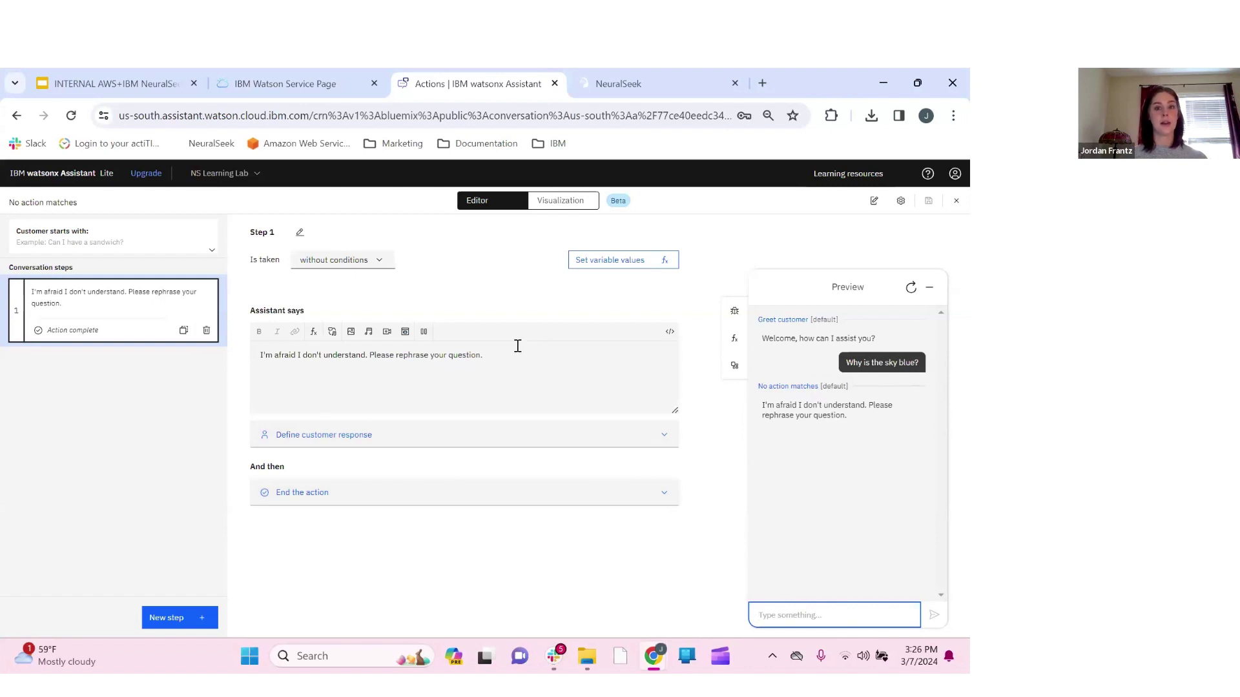
# Delete the 'I'm afraid I don't understand' reply from step 1's Assistant says
pyautogui.click(494, 357)
pyautogui.moveTo(367, 390); pyautogui.dragTo(258, 374)
pyautogui.press('BackSpace')
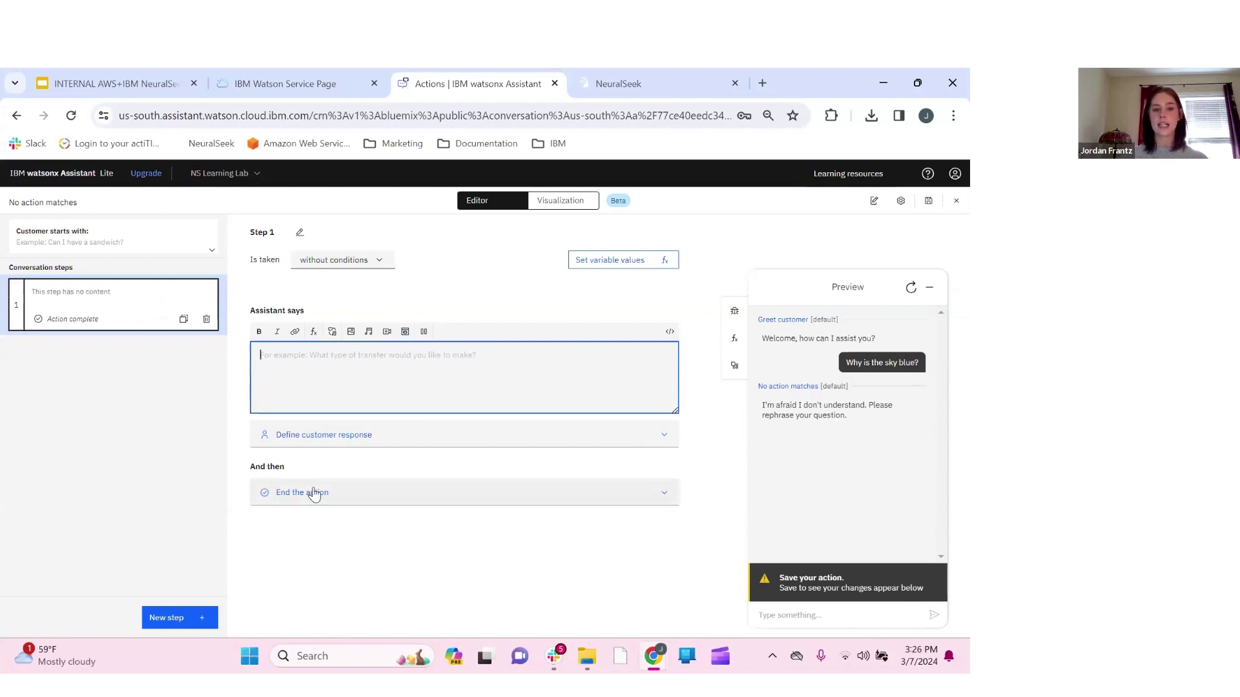
# Route the No action matches step to the NeuralSeek search subaction
pyautogui.click(378, 496)
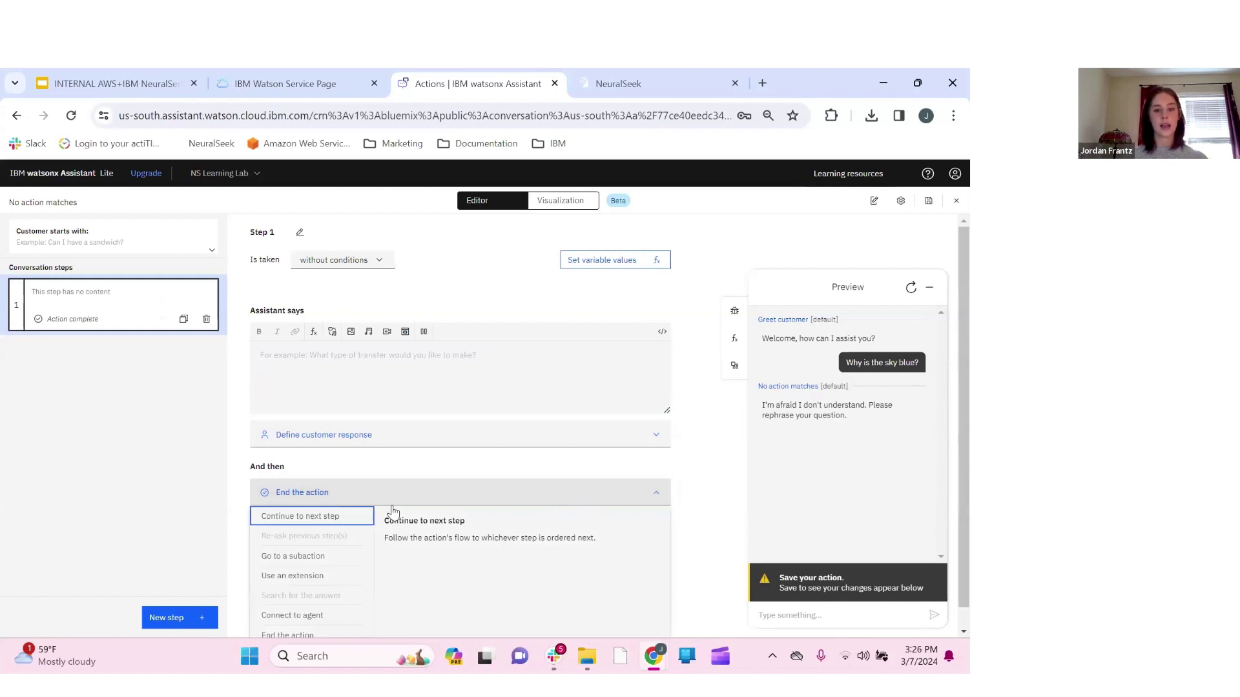
pyautogui.scroll(-1, 332, 544)
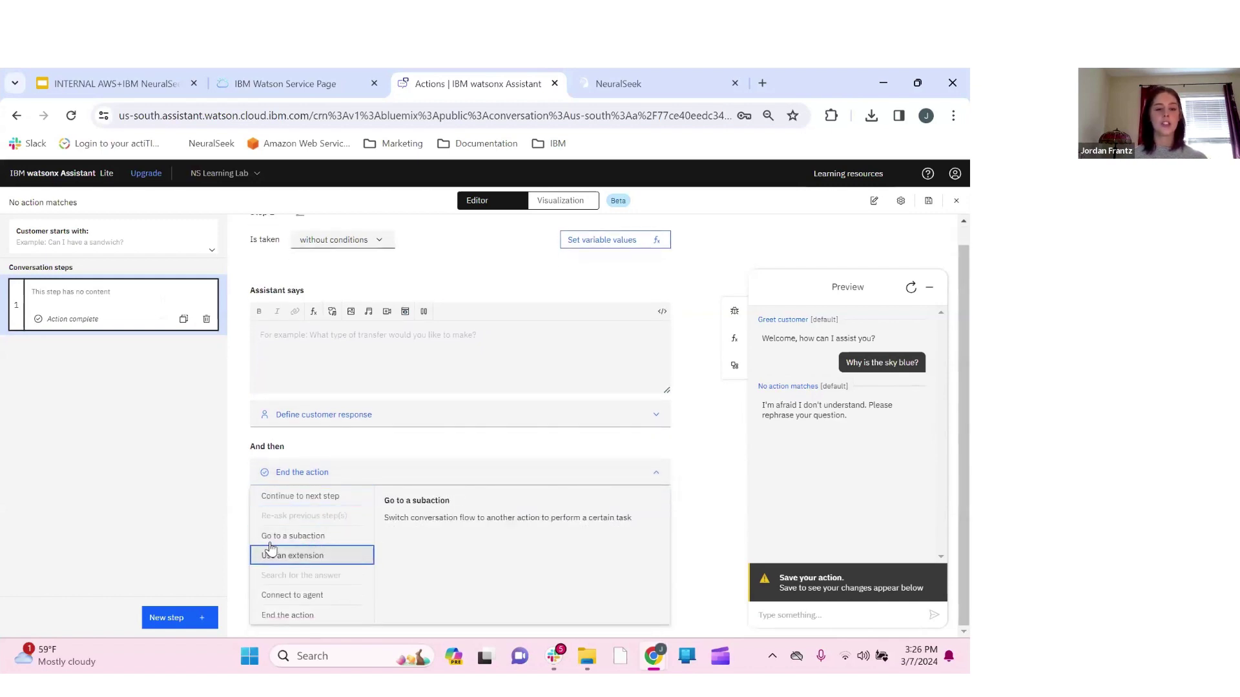
pyautogui.click(339, 542)
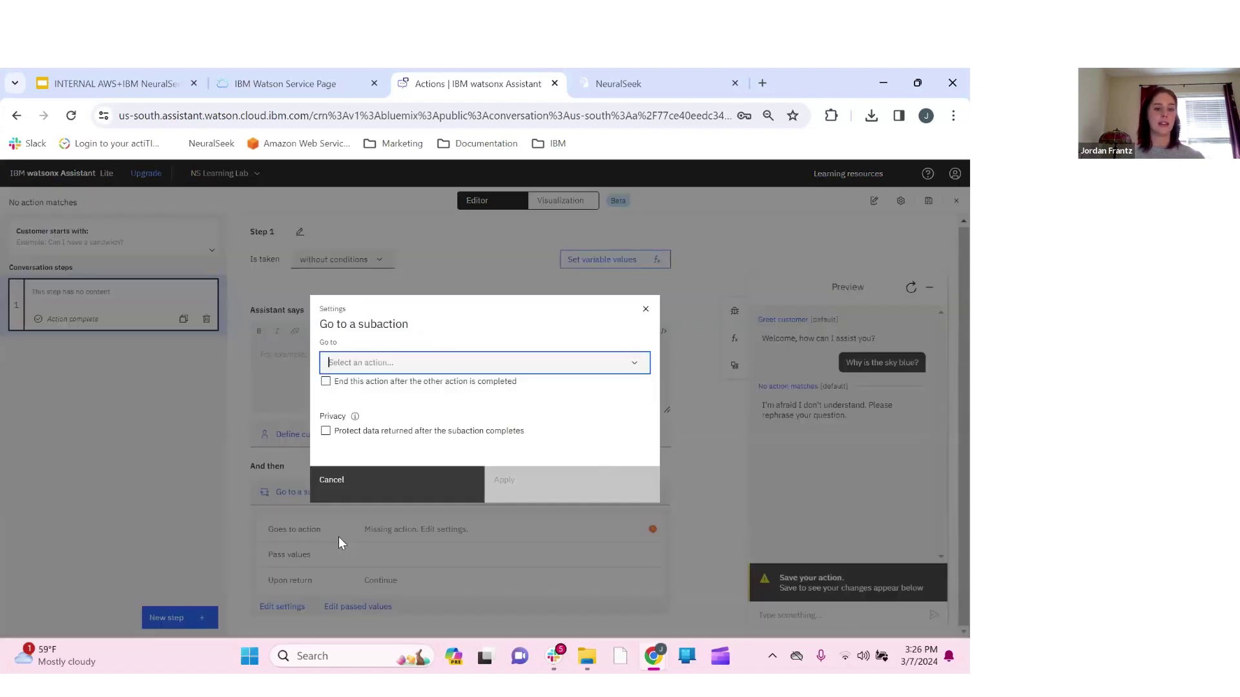
pyautogui.click(630, 366)
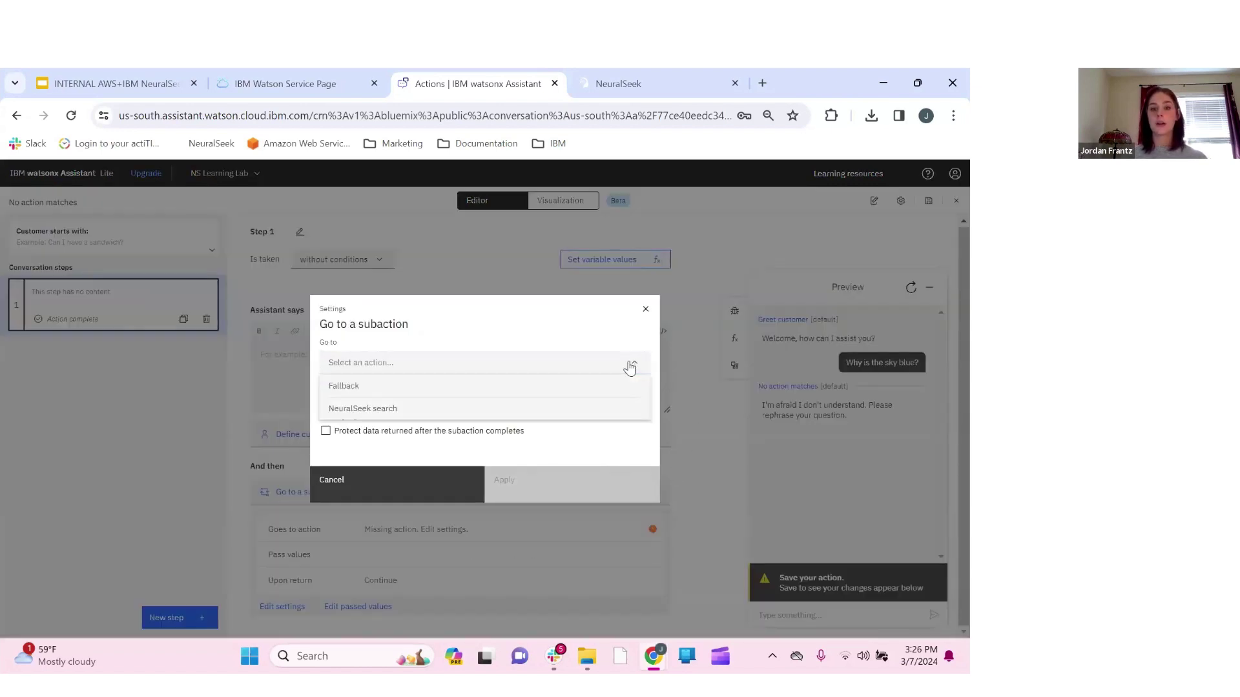
pyautogui.click(365, 414)
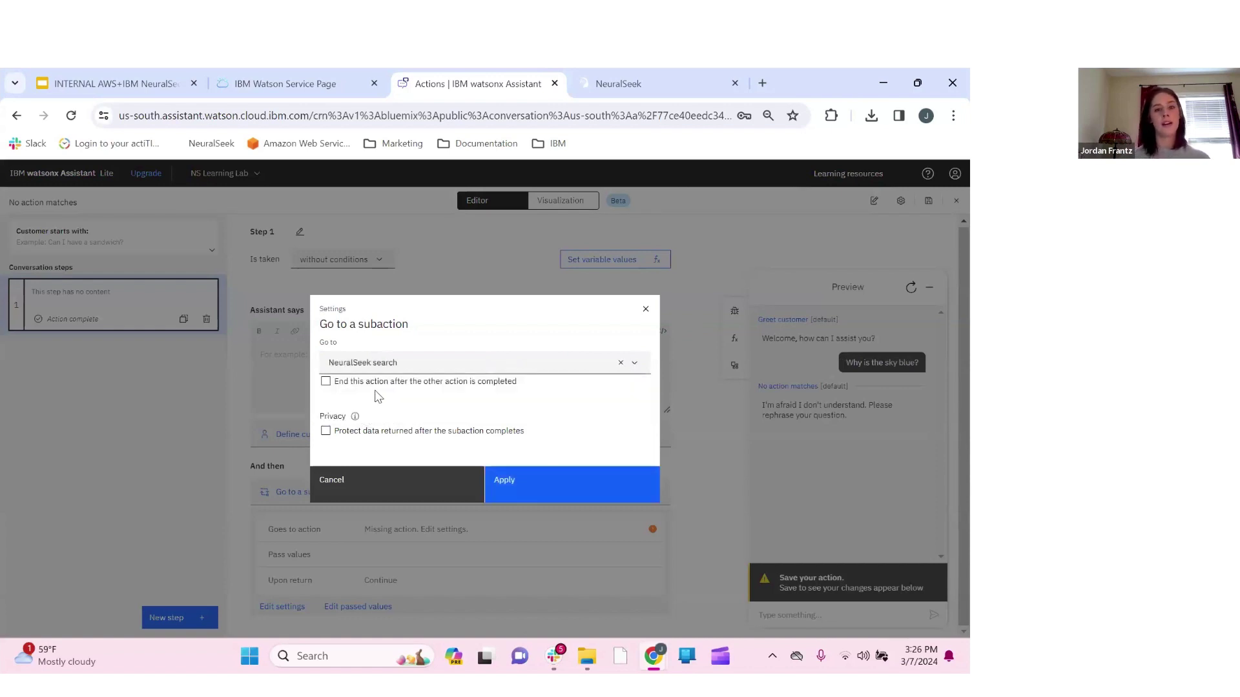
# End this action after the subaction completes, apply the settings, and save the action
pyautogui.click(325, 382)
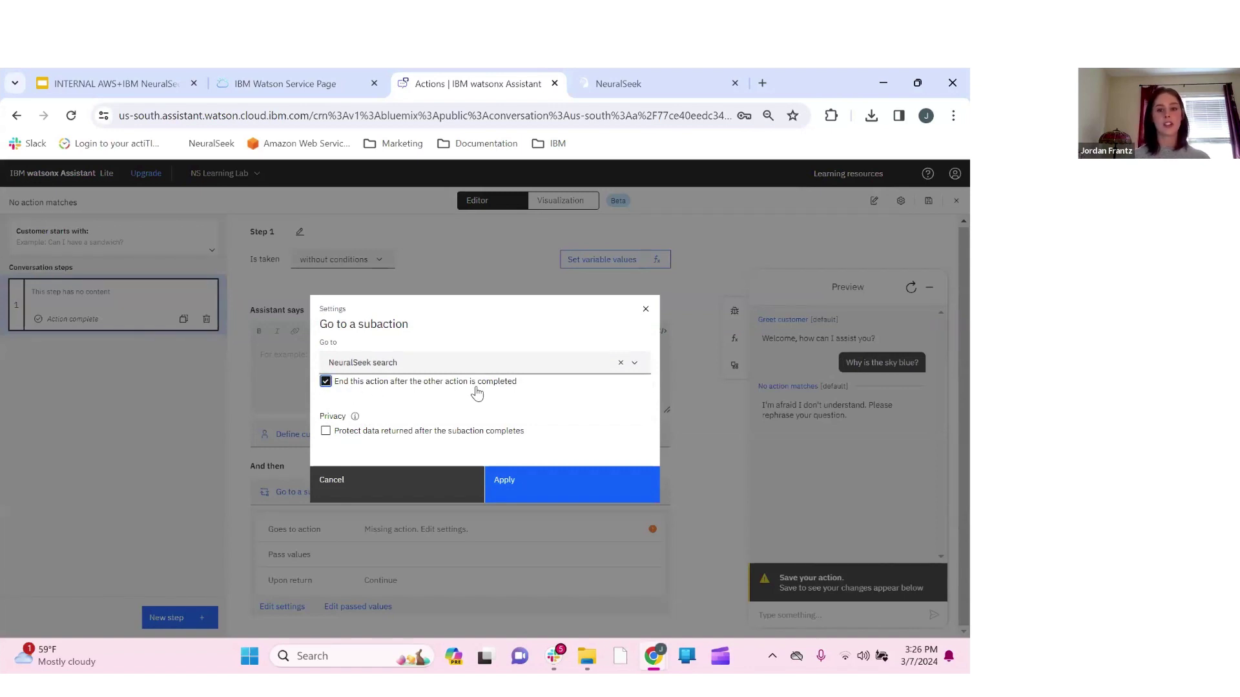
pyautogui.click(552, 491)
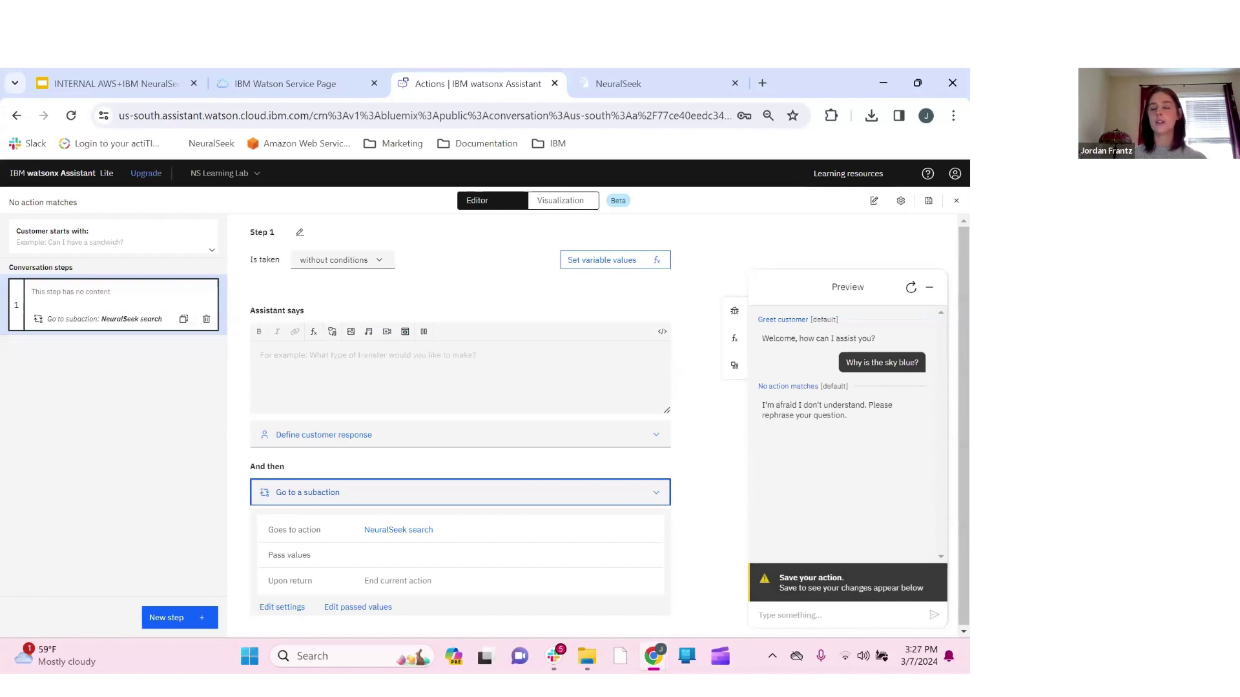
pyautogui.click(927, 202)
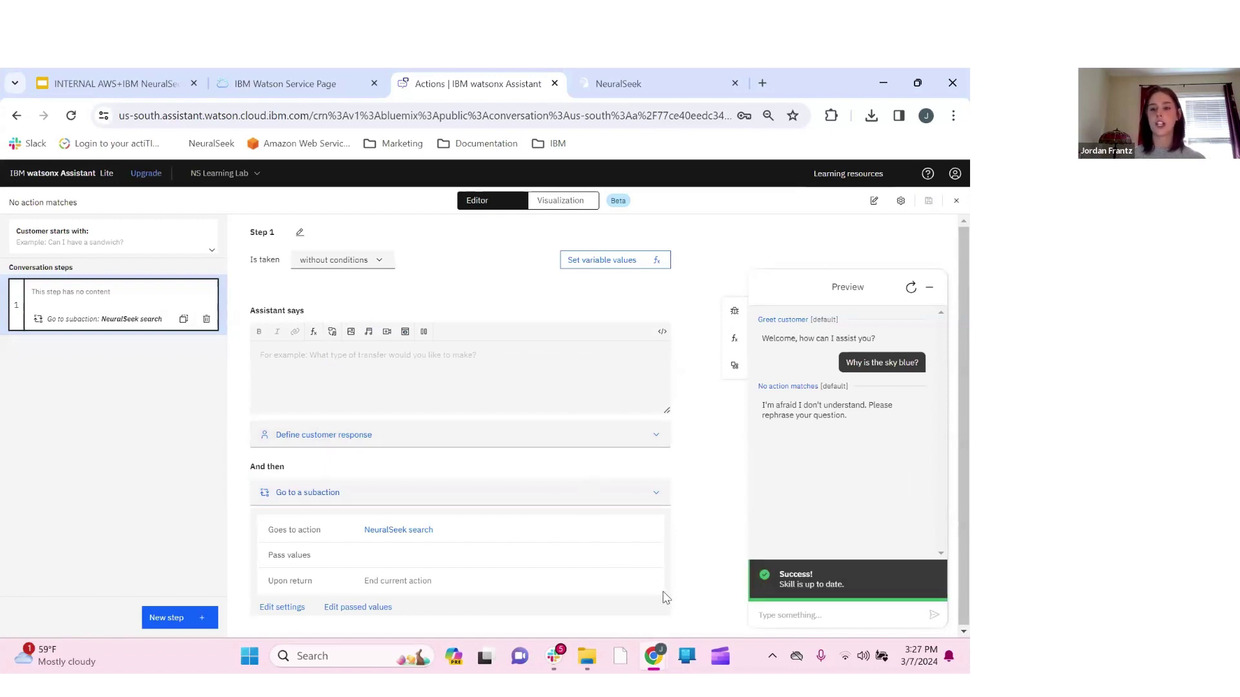
pyautogui.click(799, 615)
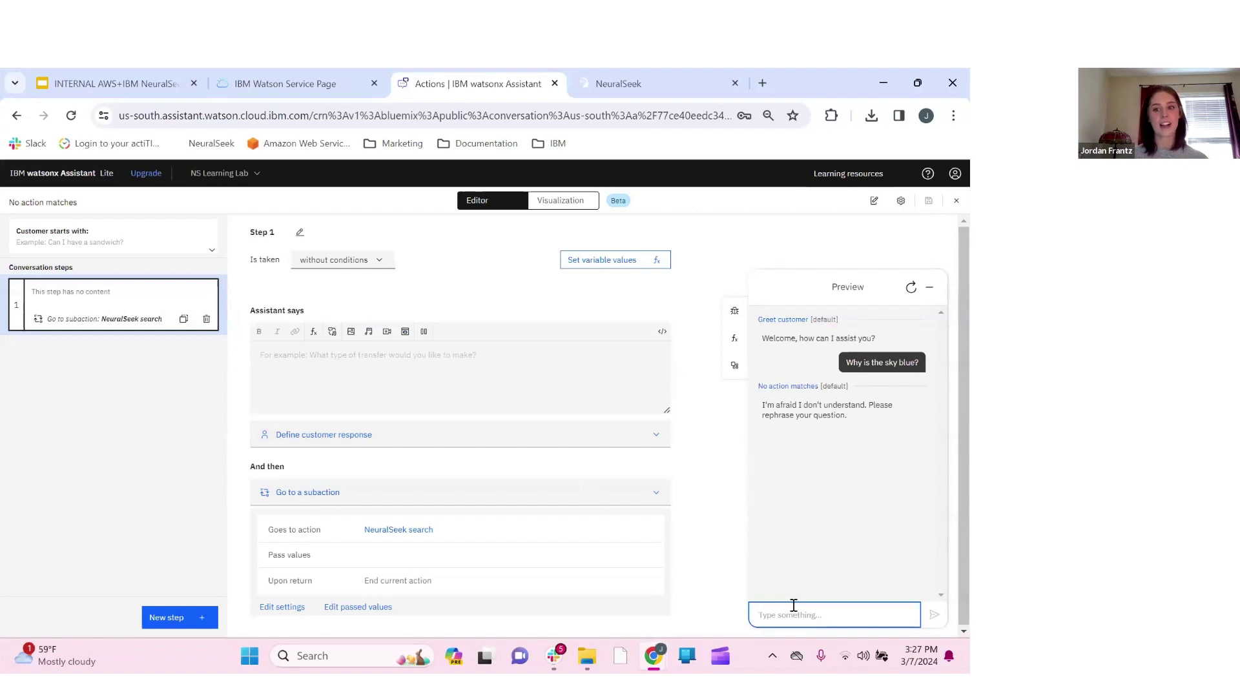
# Ask the preview 'Why is the sky blue?' and inspect the NeuralSeek extension call, which shows status 200
pyautogui.write('Whby')
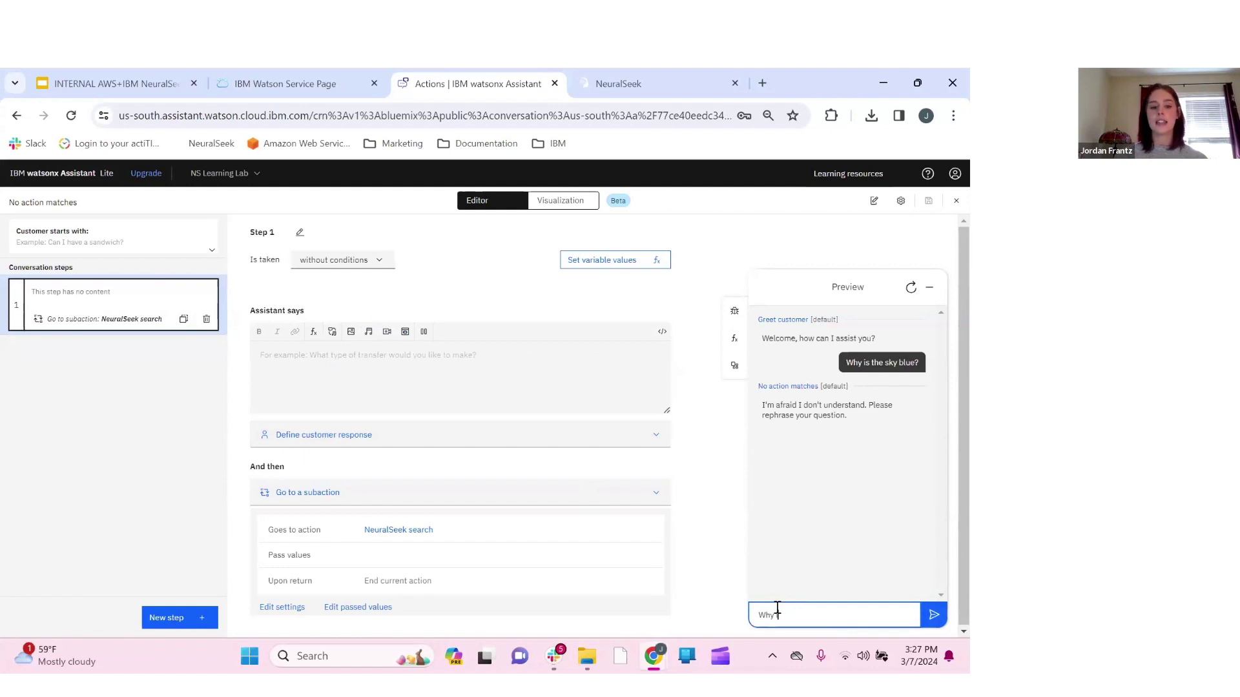
pyautogui.write(' is')
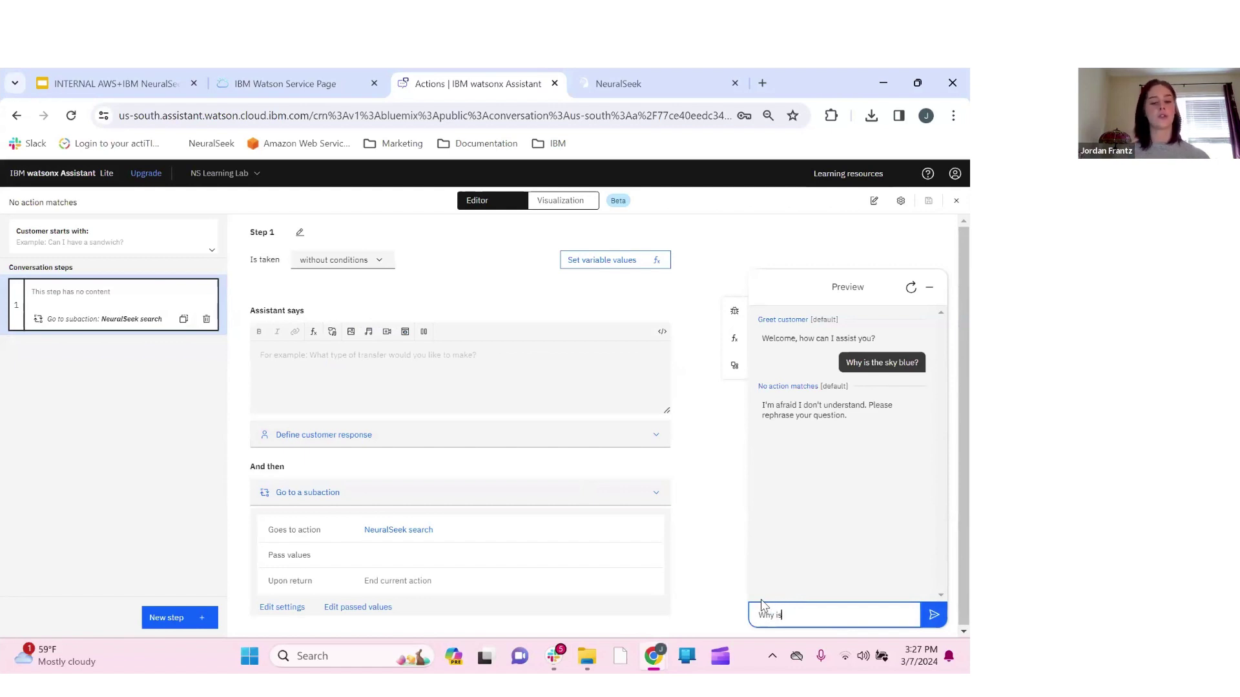
pyautogui.write(' the sky ')
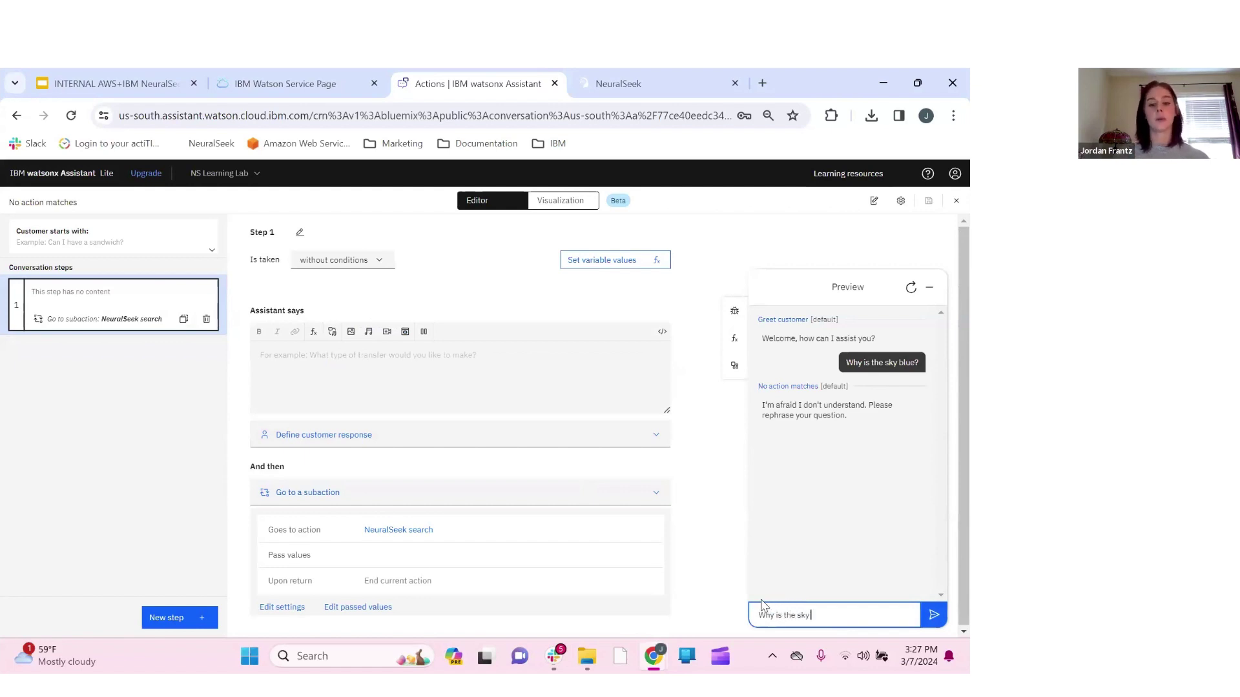
pyautogui.write('blue?')
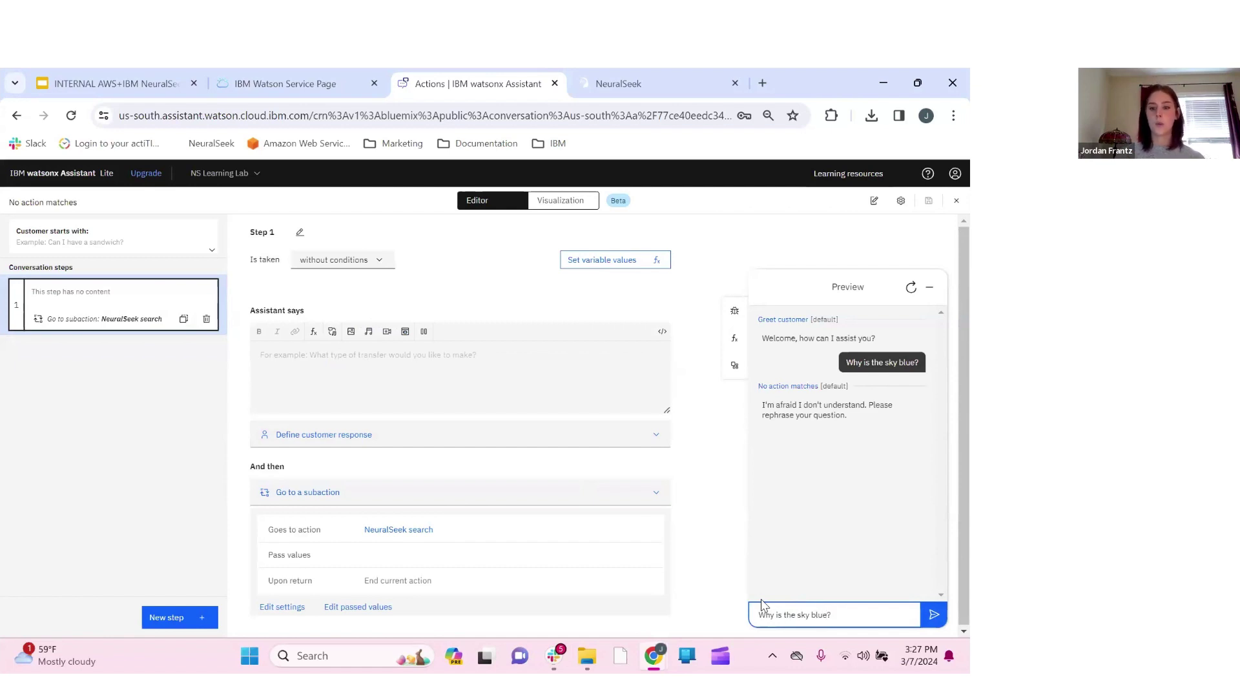
pyautogui.press('Return')
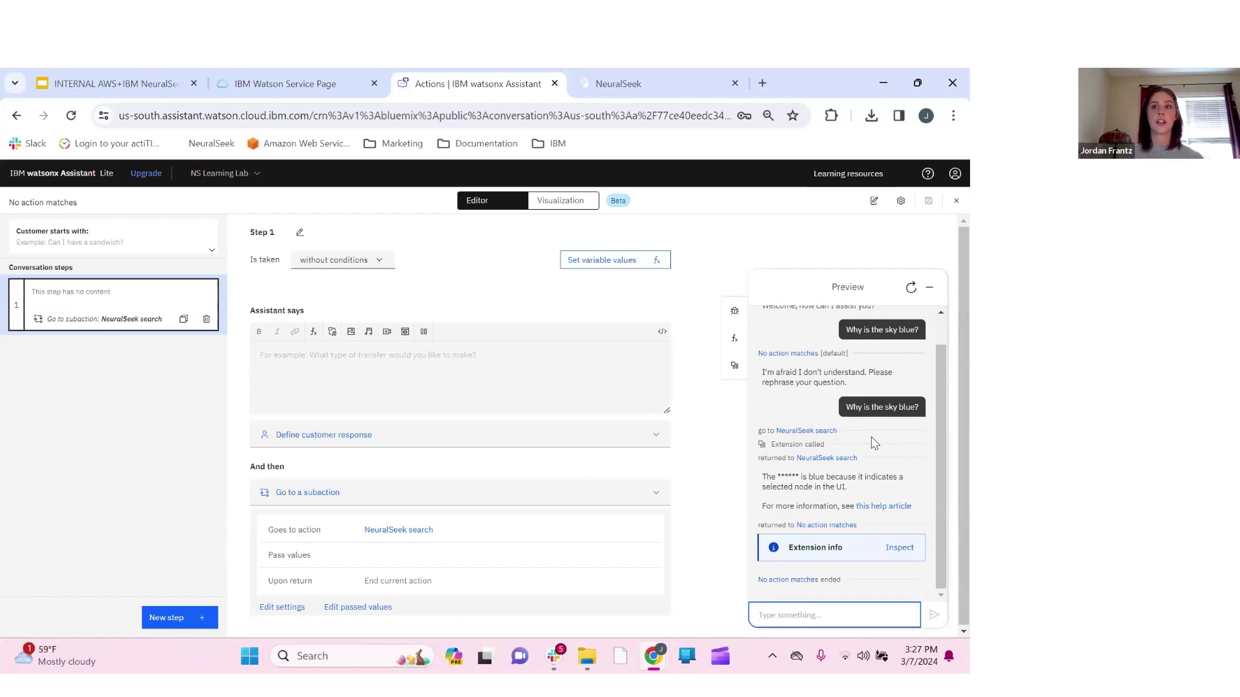
pyautogui.click(906, 551)
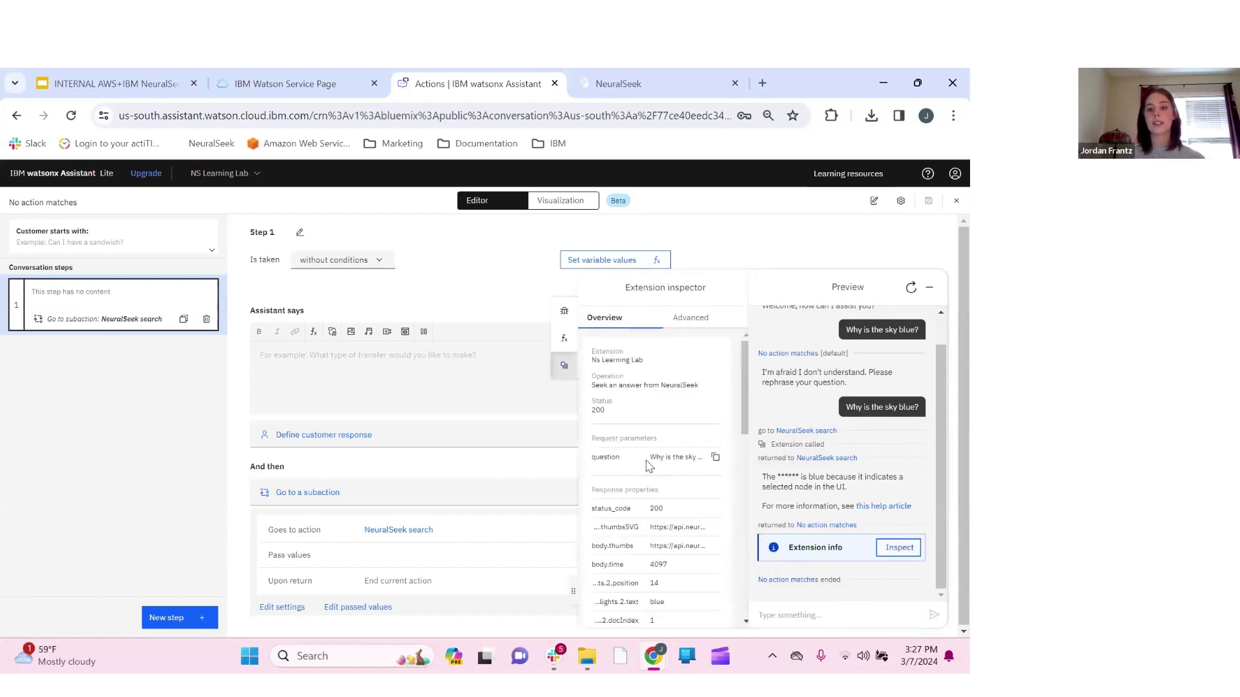
pyautogui.scroll(-3, 649, 468)
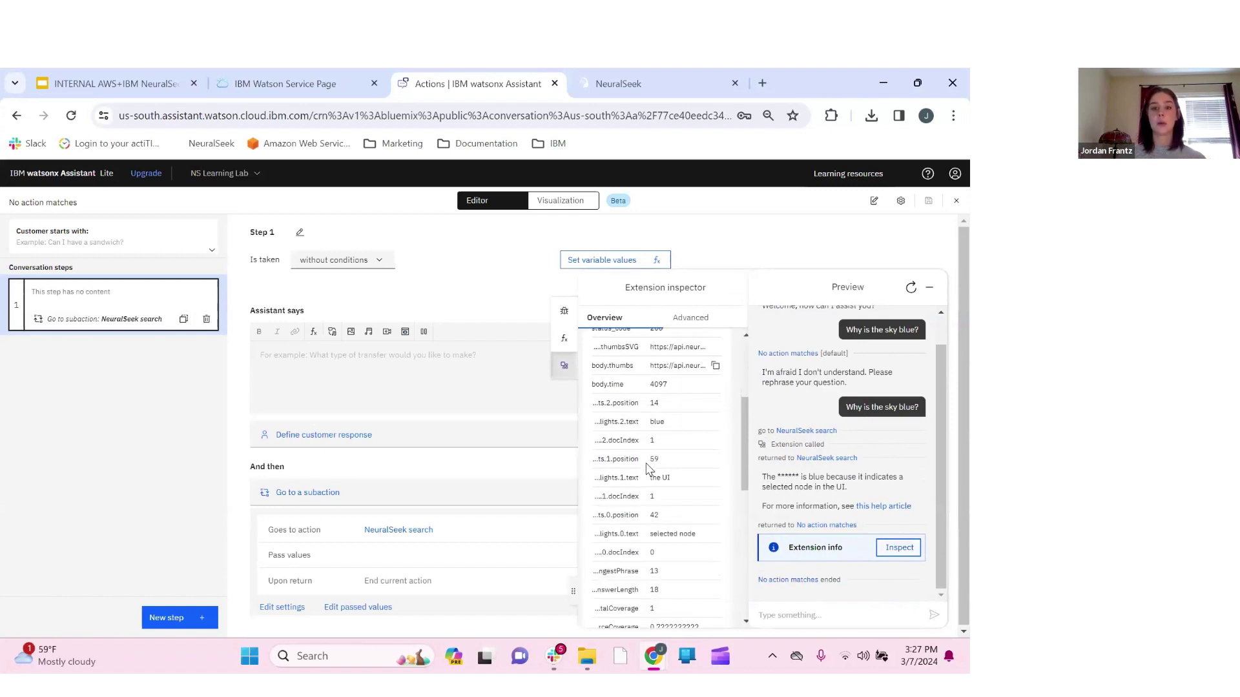
pyautogui.scroll(3, 649, 468)
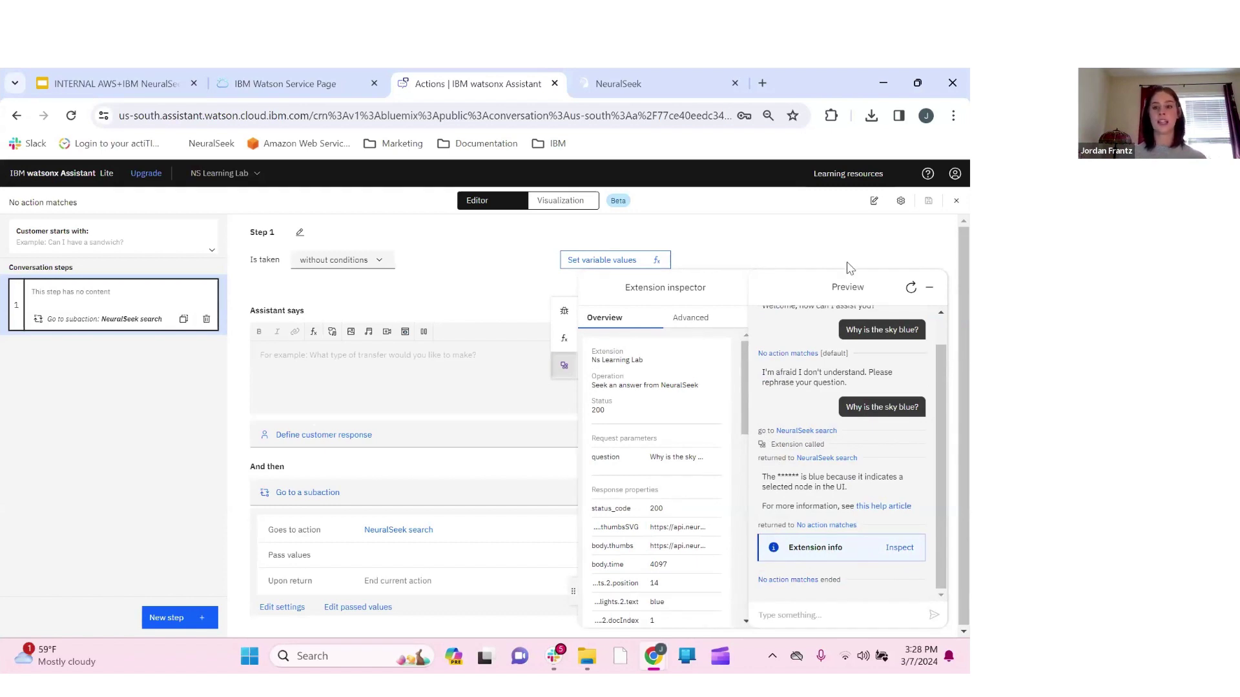
# Minimize the preview and advance the Google Slides deck two slides to the Modules slide
pyautogui.click(929, 286)
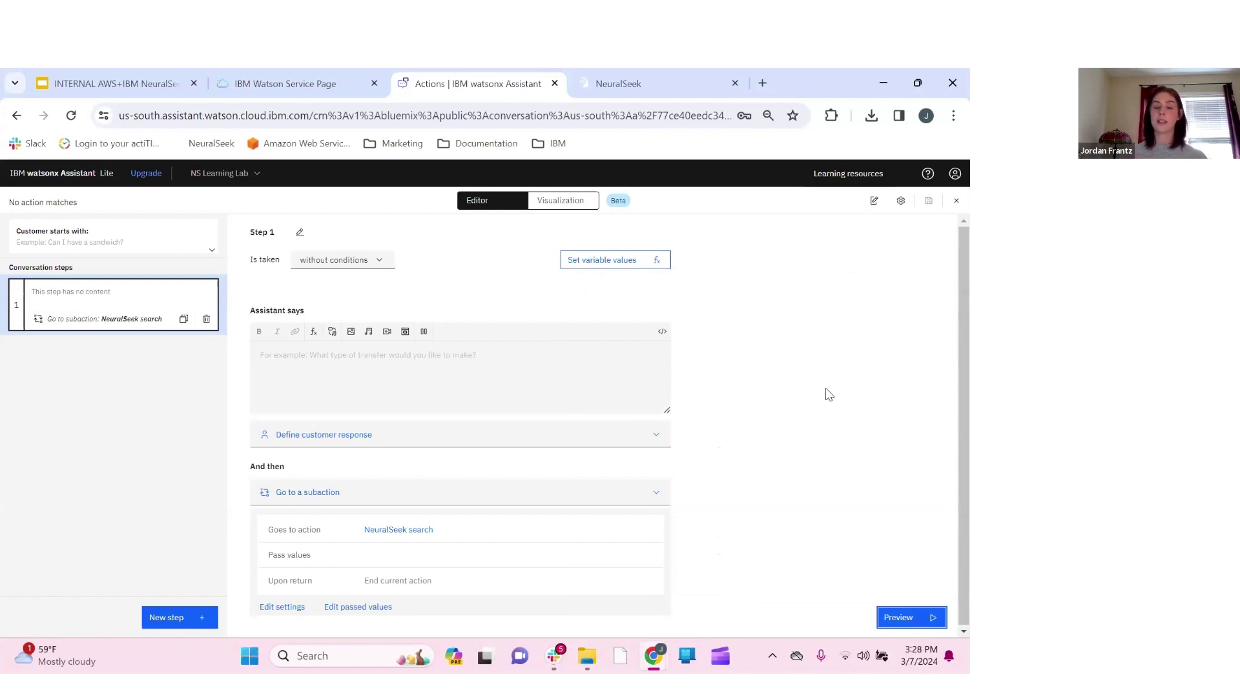
pyautogui.click(119, 82)
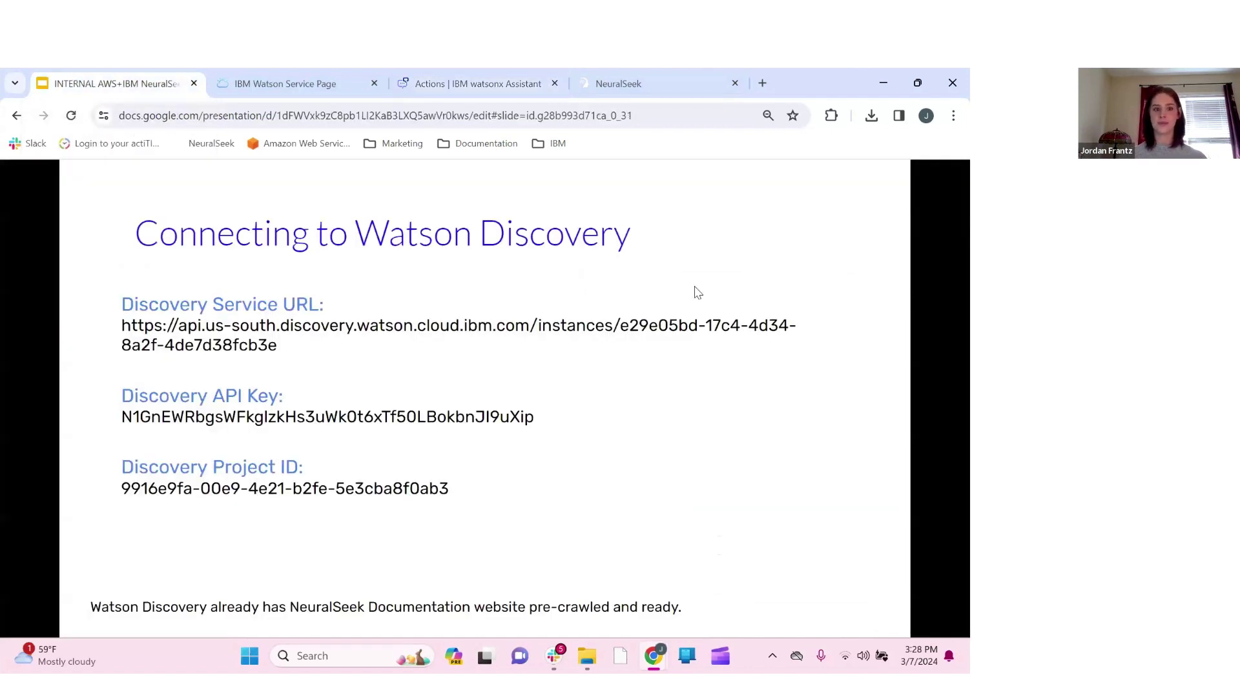
pyautogui.click(694, 287)
pyautogui.click(695, 287)
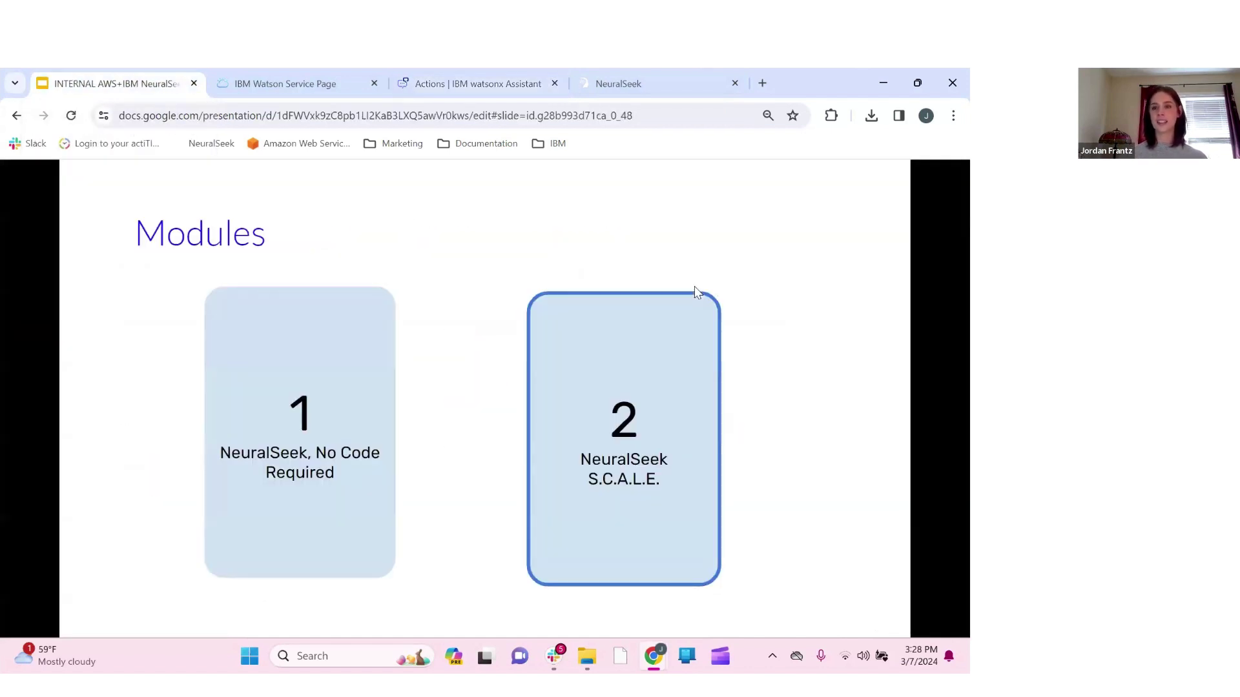
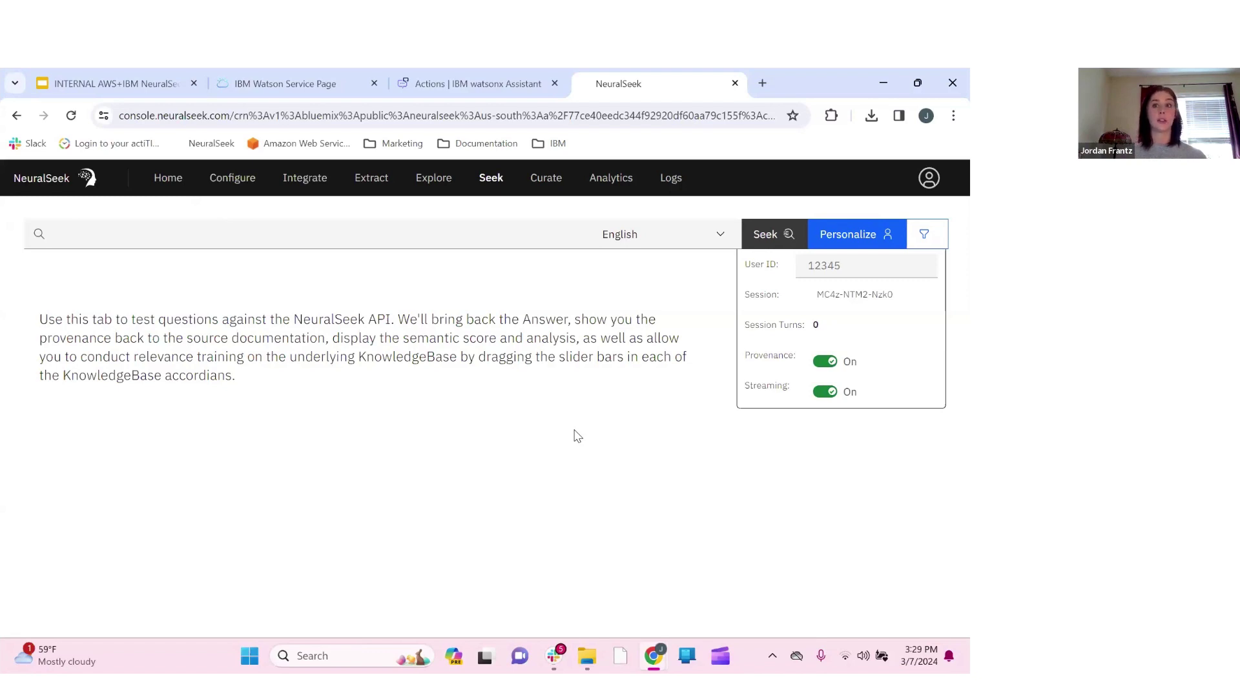
# Open the Seek tab, with Provenance and Streaming on, and focus its question box
pyautogui.click(107, 235)
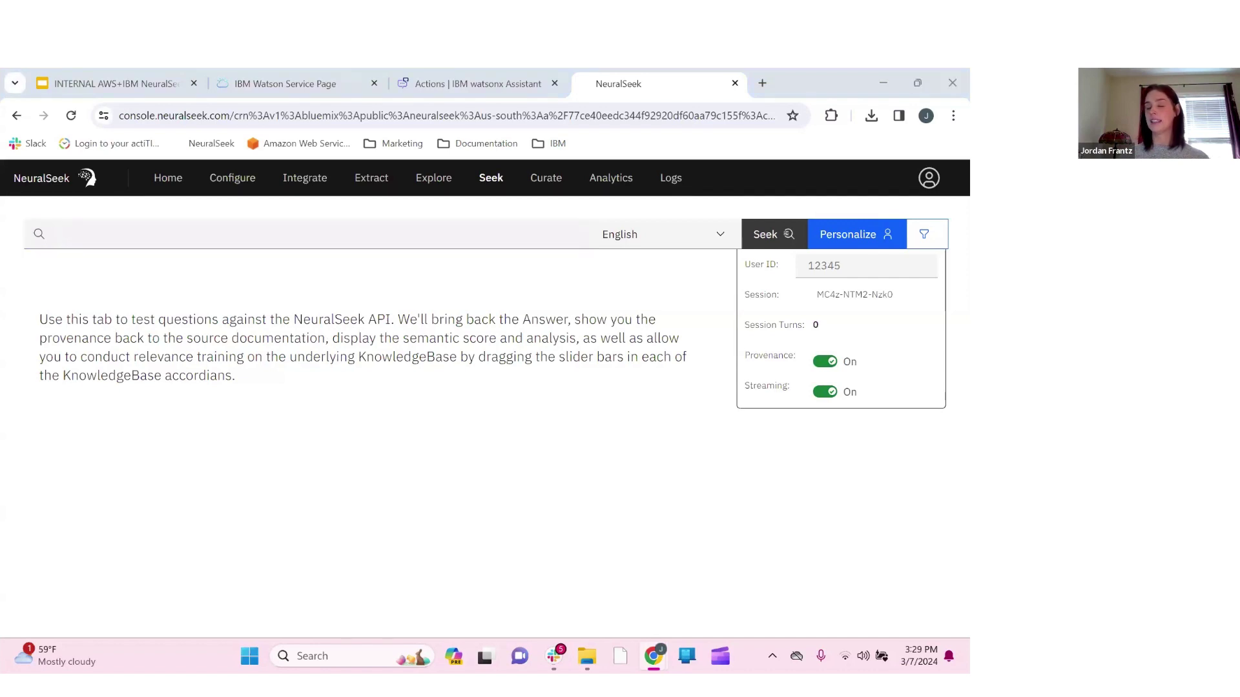
pyautogui.click(402, 237)
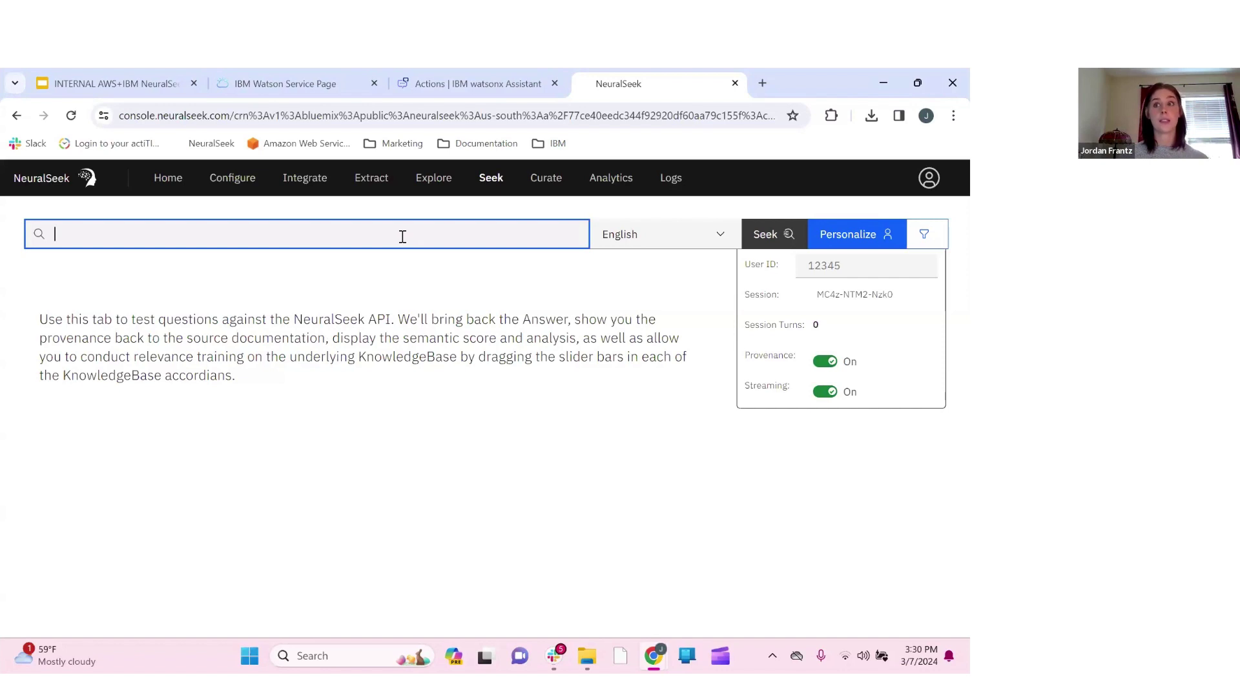
# Ask 'What is the formula for pi?' and review the 3.14159 answer's 5% semantic match and 4% coverage metrics
pyautogui.write('What')
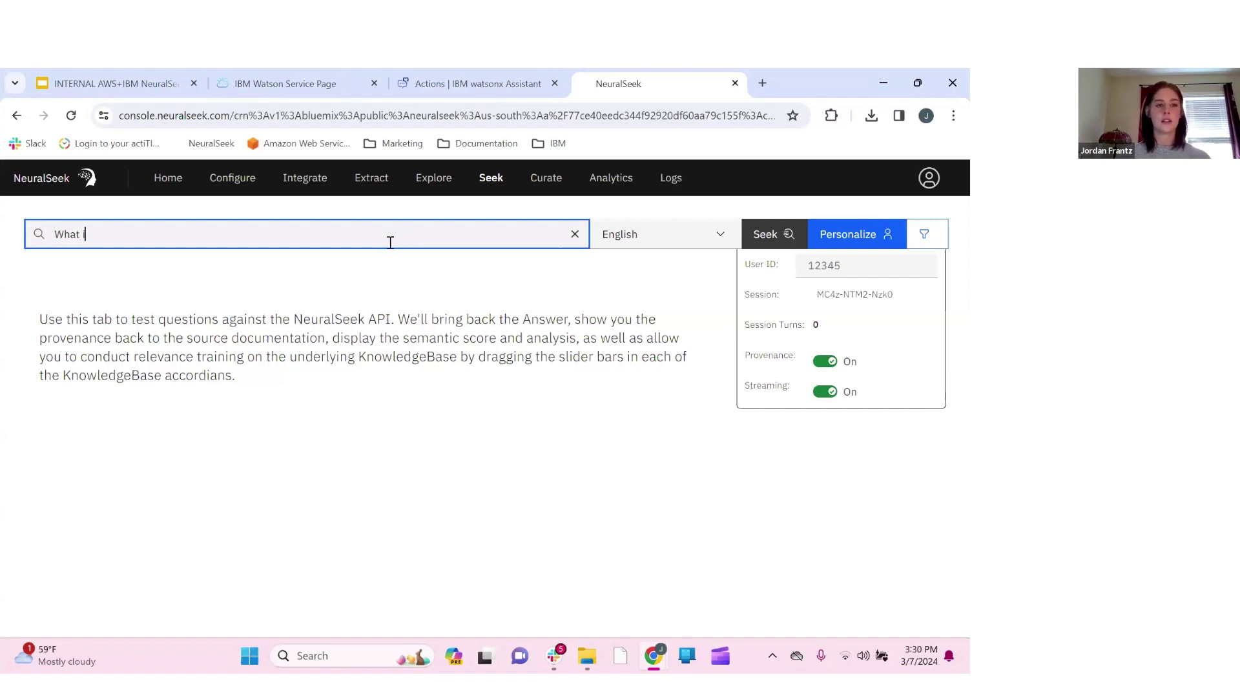
pyautogui.write(' is the formul')
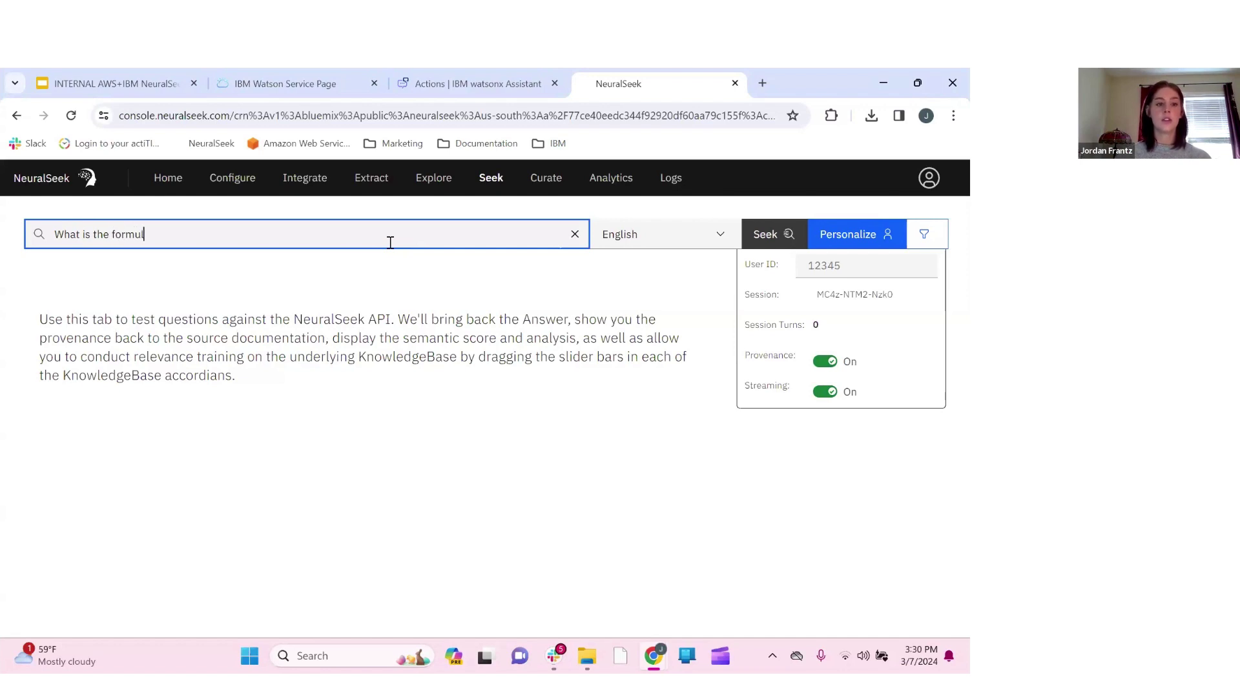
pyautogui.write('a for pi?')
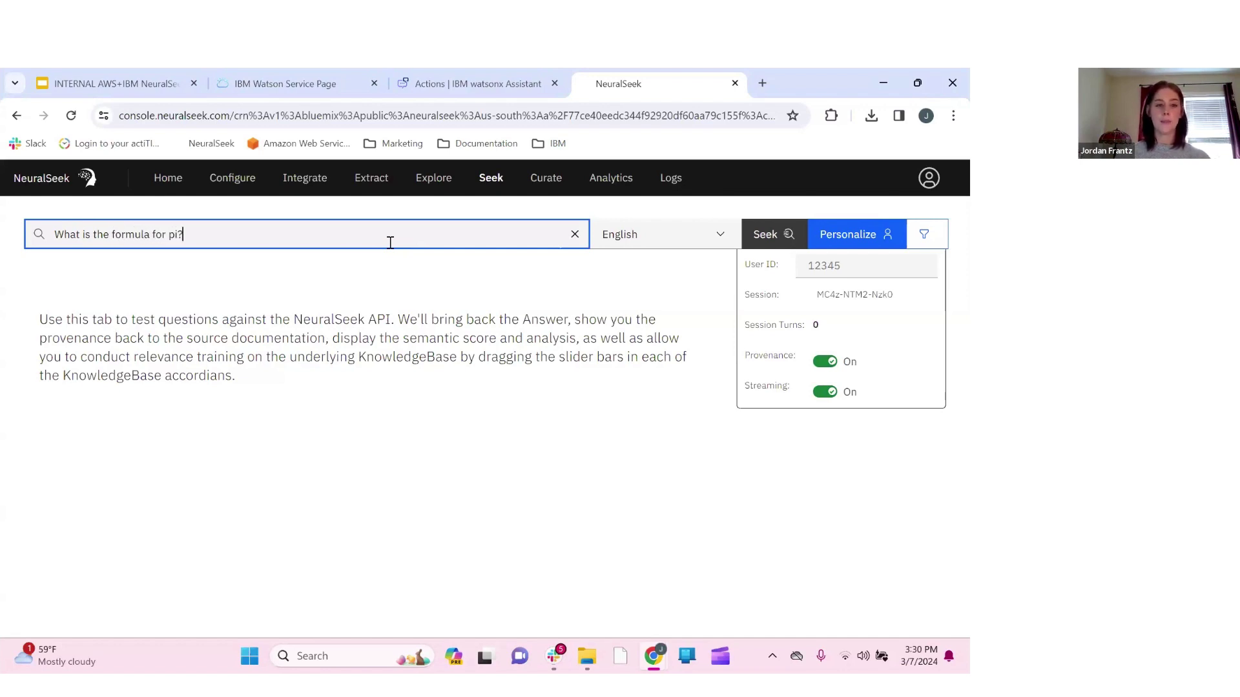
pyautogui.press('Return')
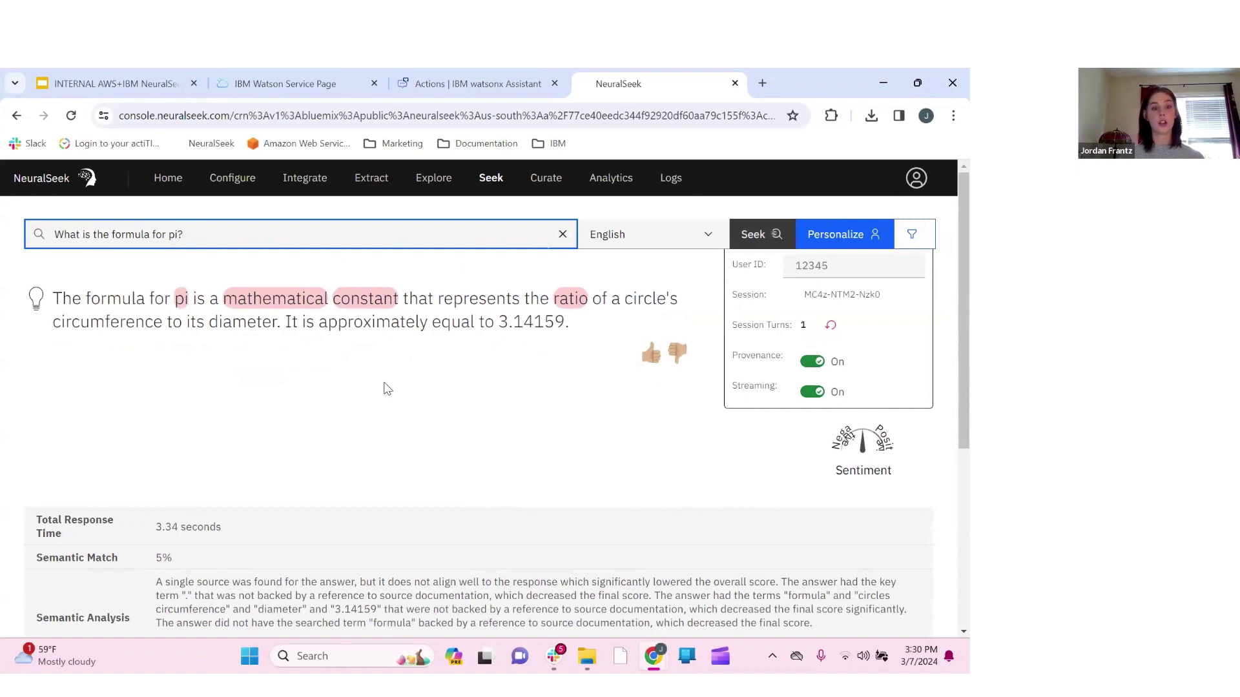
pyautogui.scroll(-1, 134, 447)
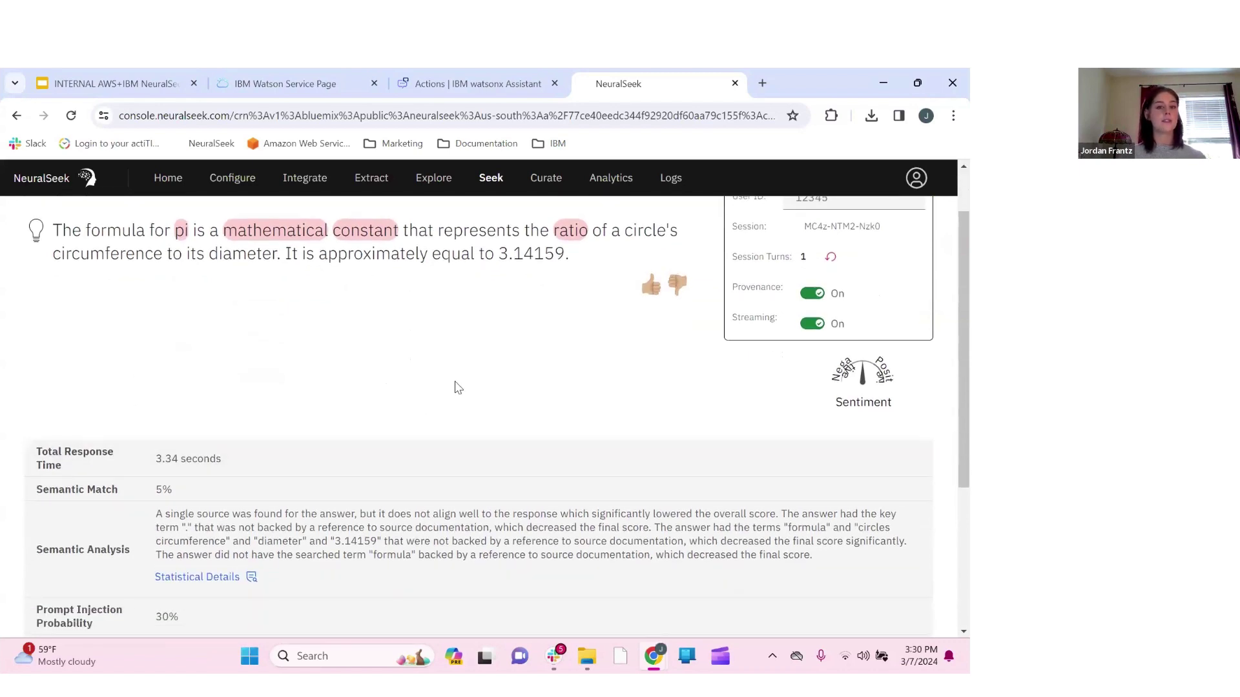
pyautogui.scroll(1, 456, 387)
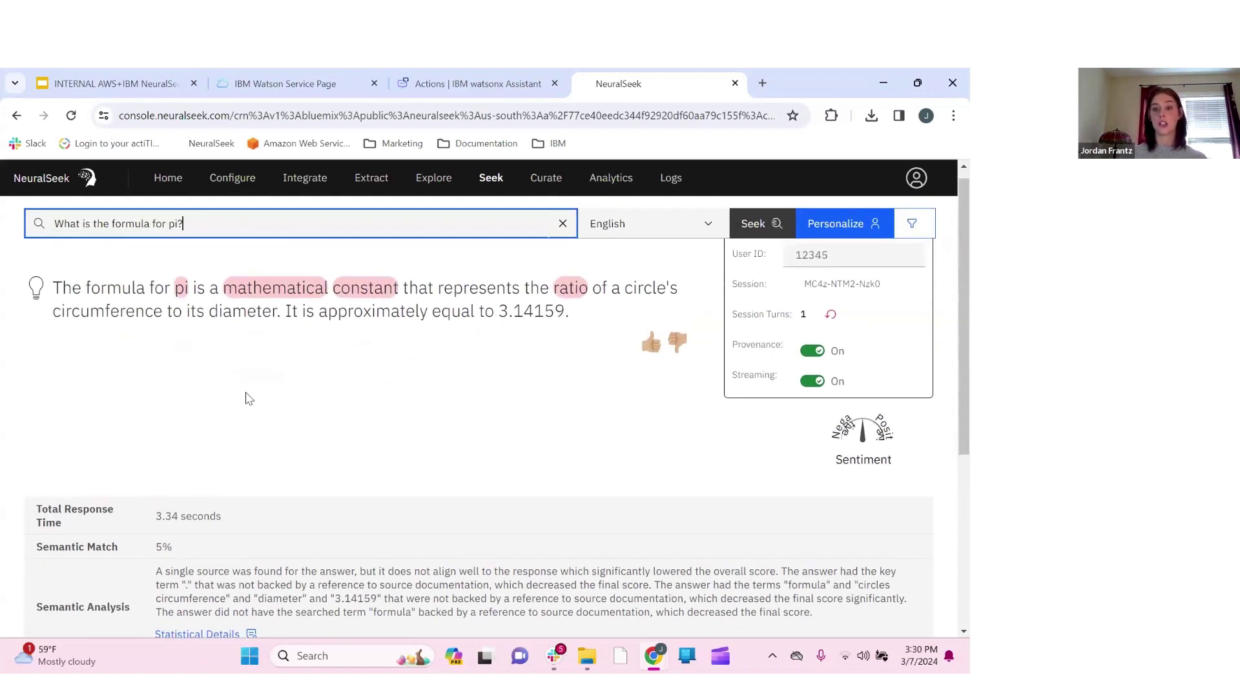
pyautogui.scroll(-1, 248, 399)
pyautogui.scroll(-2, 138, 436)
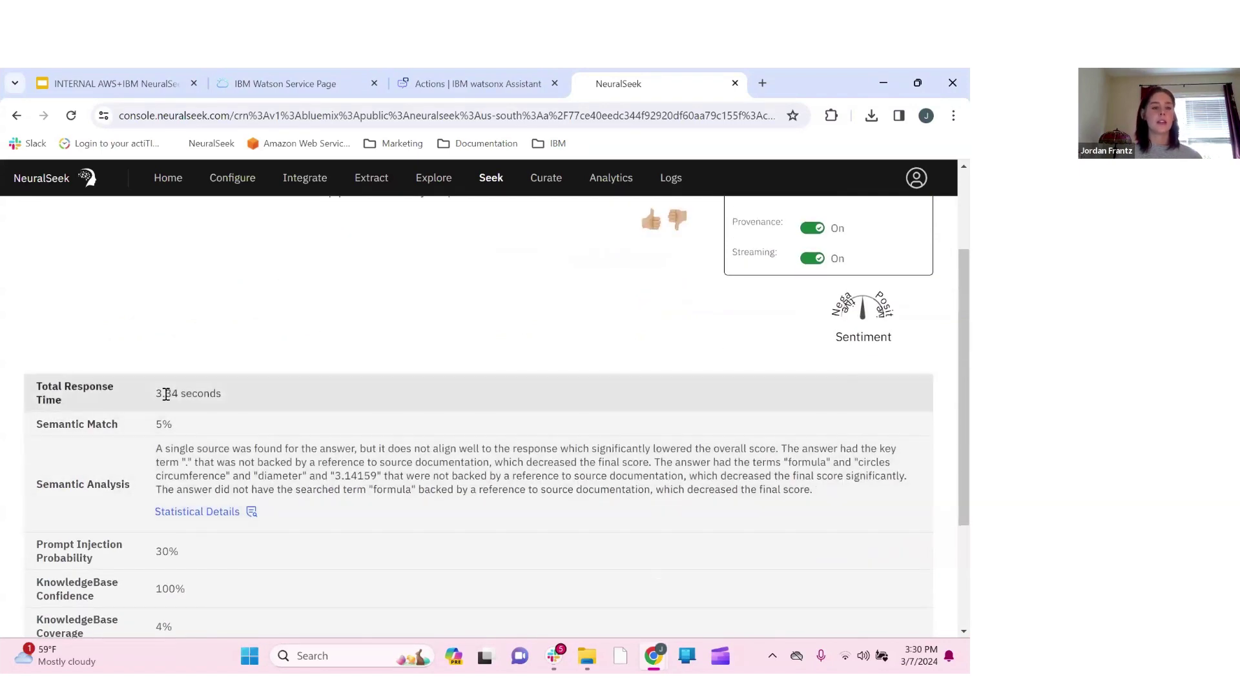
pyautogui.scroll(-3, 244, 401)
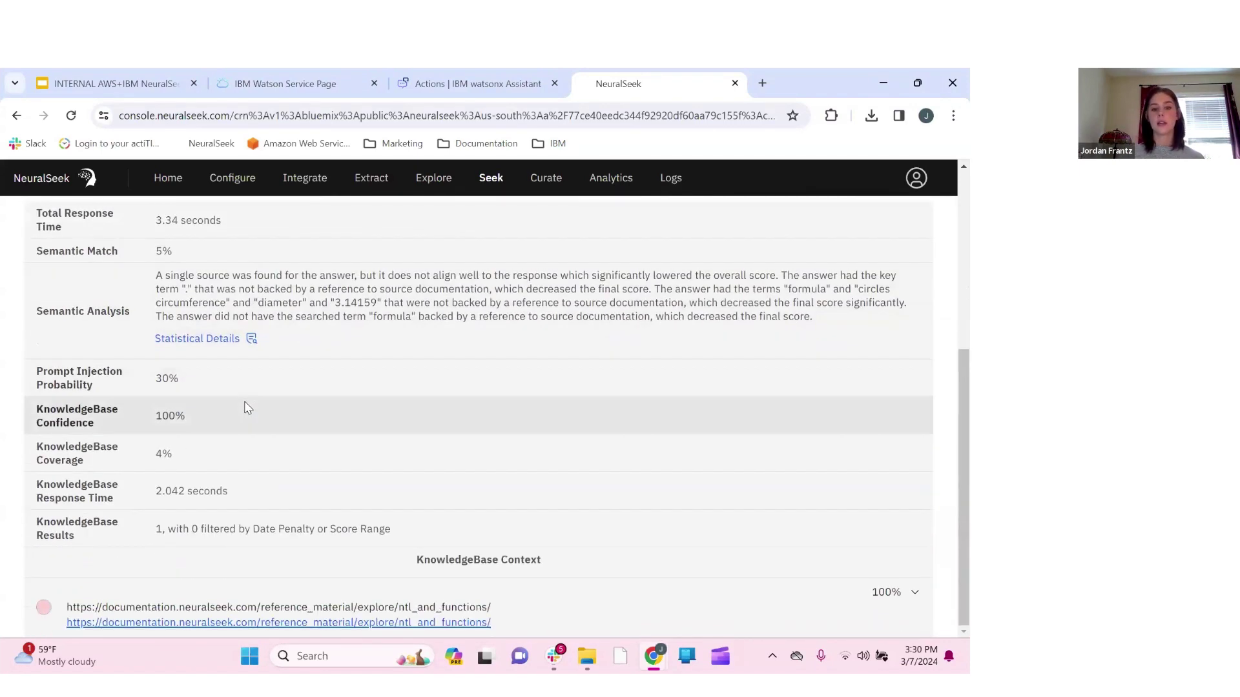
pyautogui.scroll(4, 439, 343)
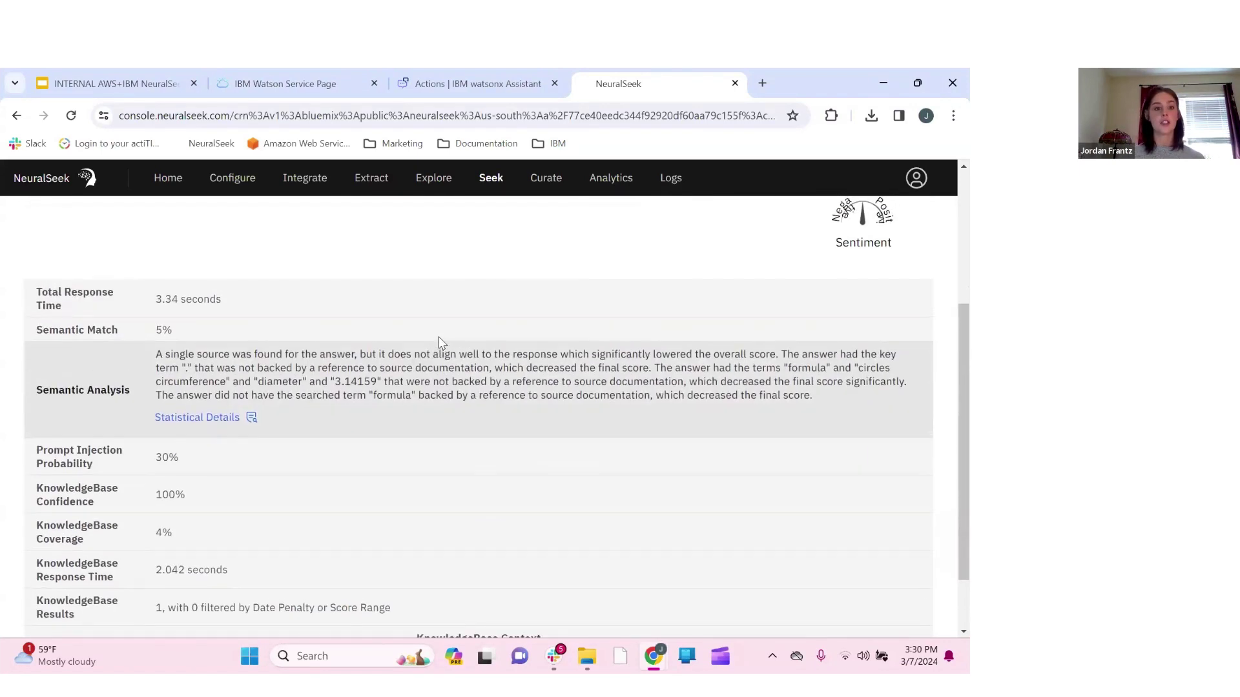
pyautogui.scroll(1, 363, 467)
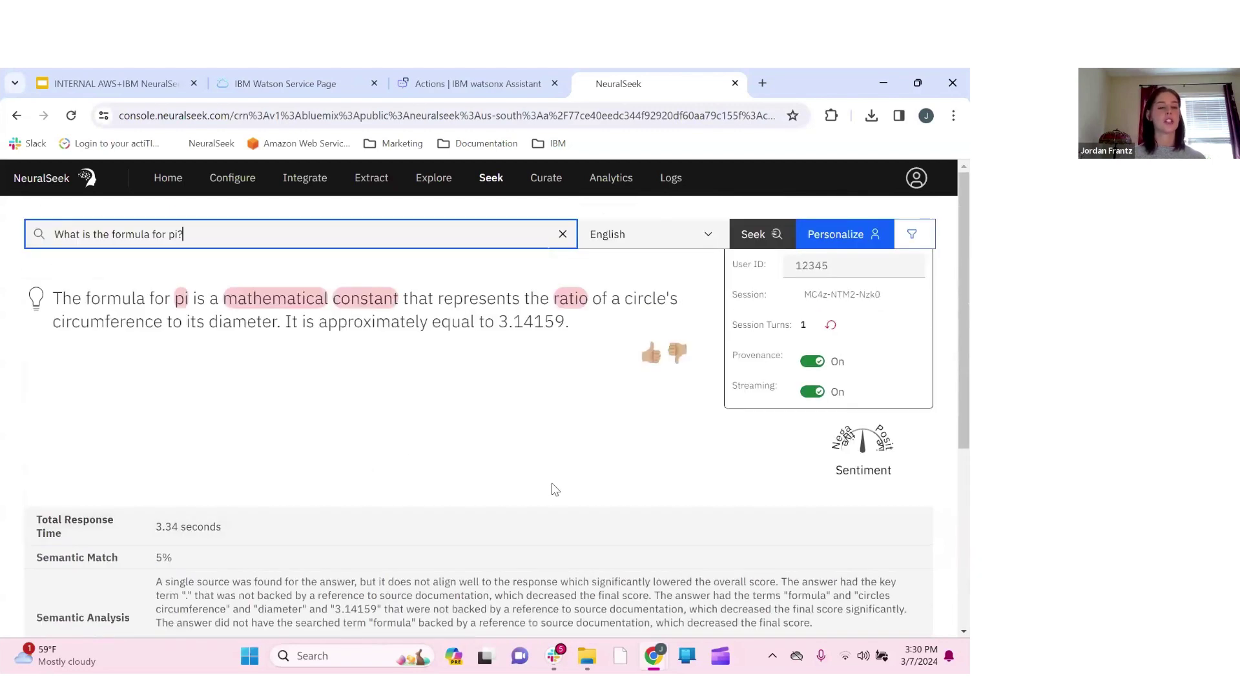
pyautogui.scroll(-1, 347, 454)
pyautogui.scroll(1, 347, 454)
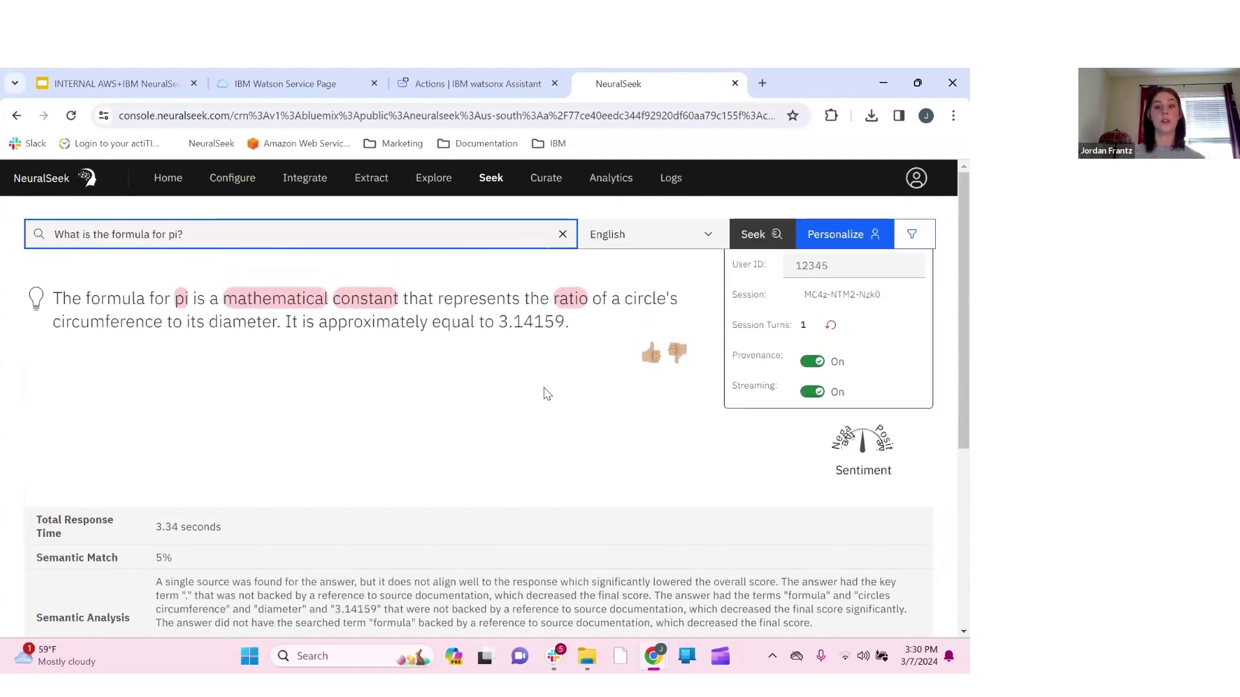
pyautogui.scroll(-4, 319, 440)
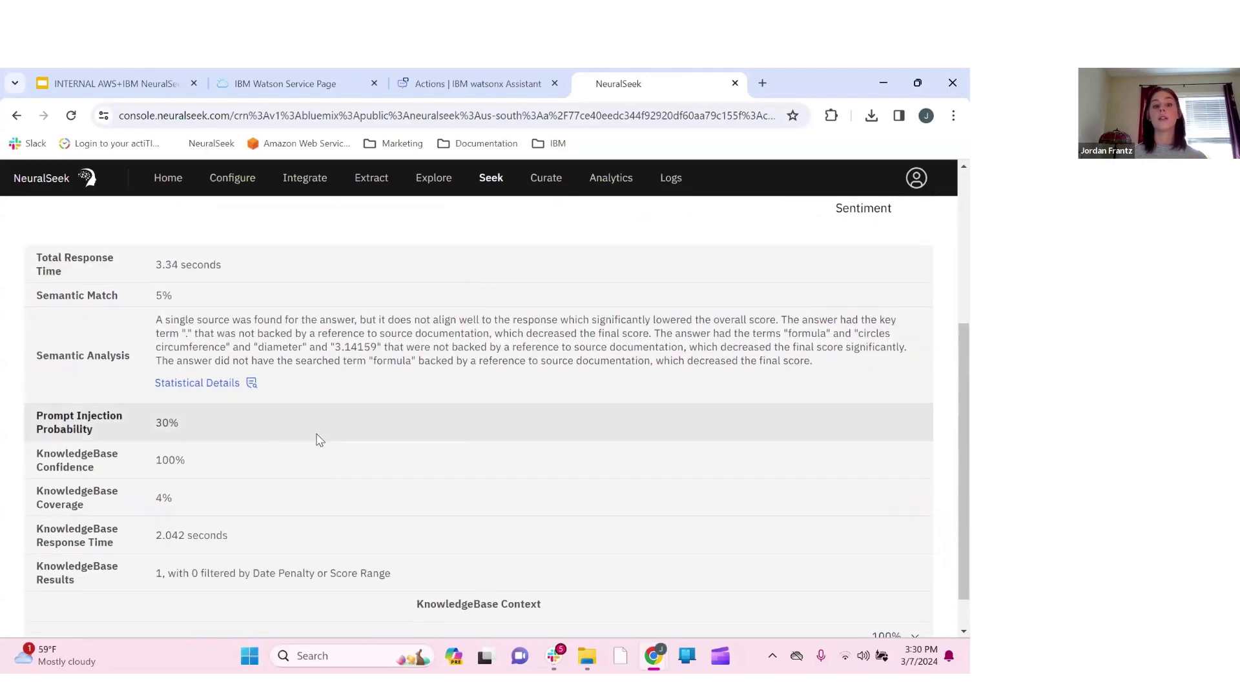
pyautogui.scroll(-1, 319, 440)
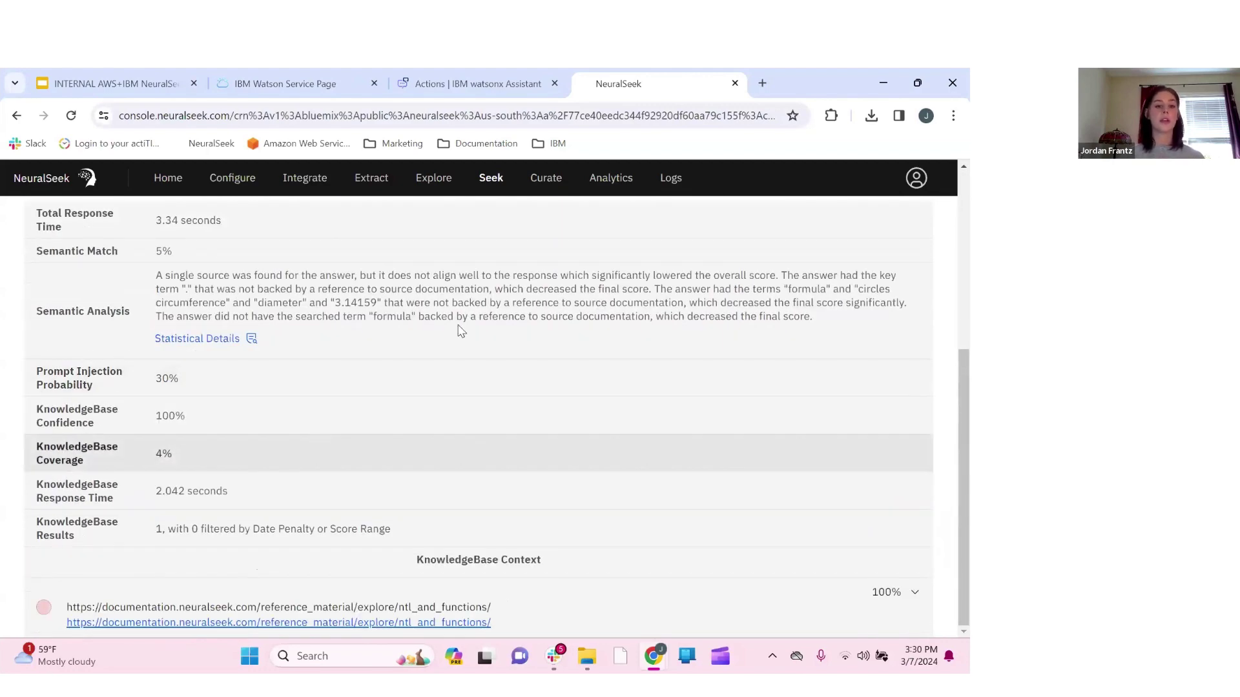
pyautogui.scroll(4, 629, 281)
pyautogui.scroll(1, 632, 287)
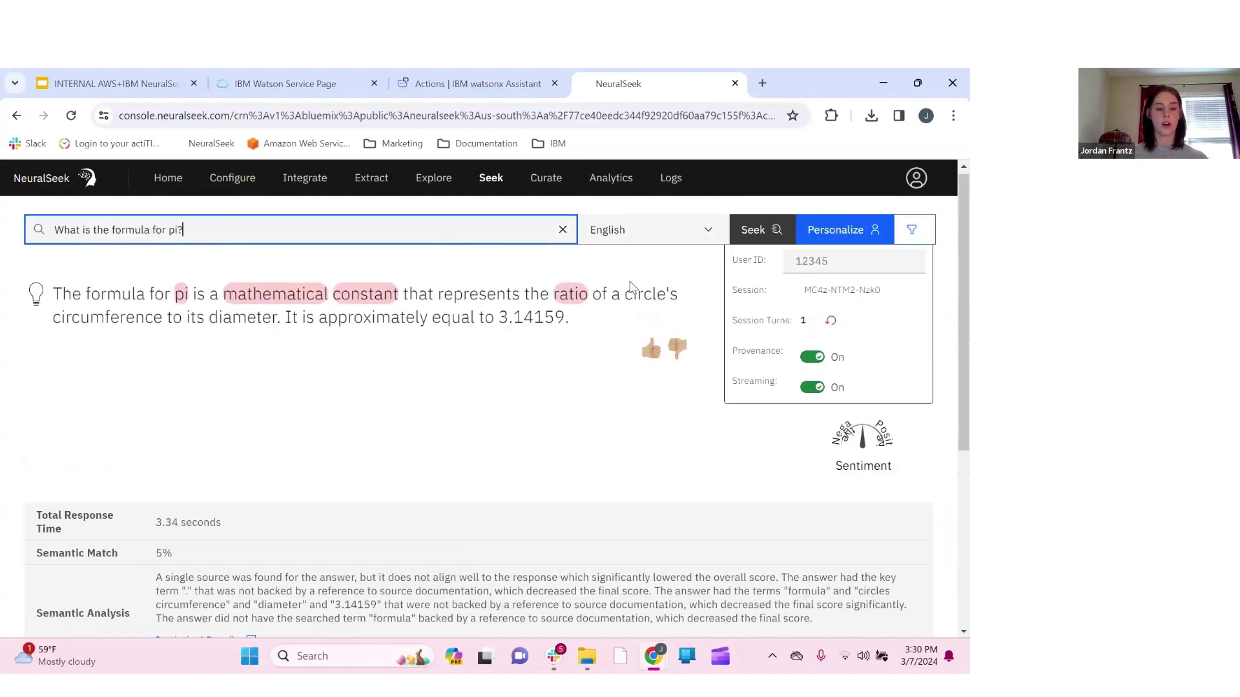
pyautogui.scroll(-3, 263, 510)
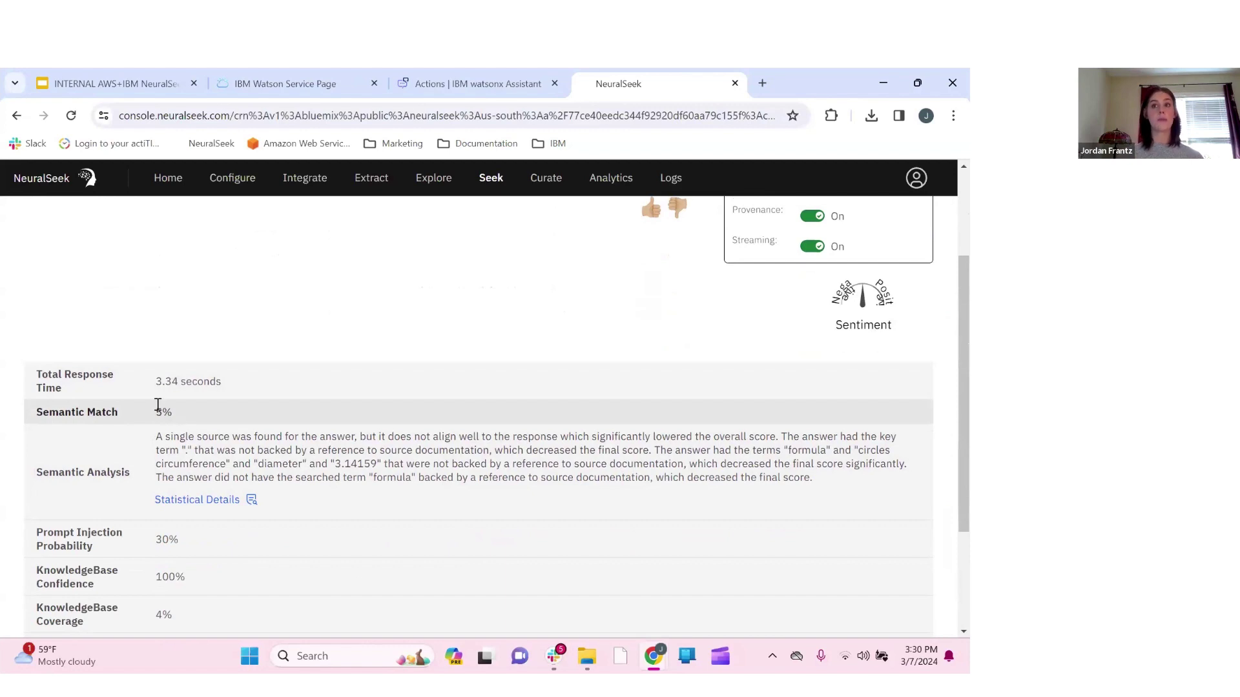
pyautogui.scroll(-1, 270, 362)
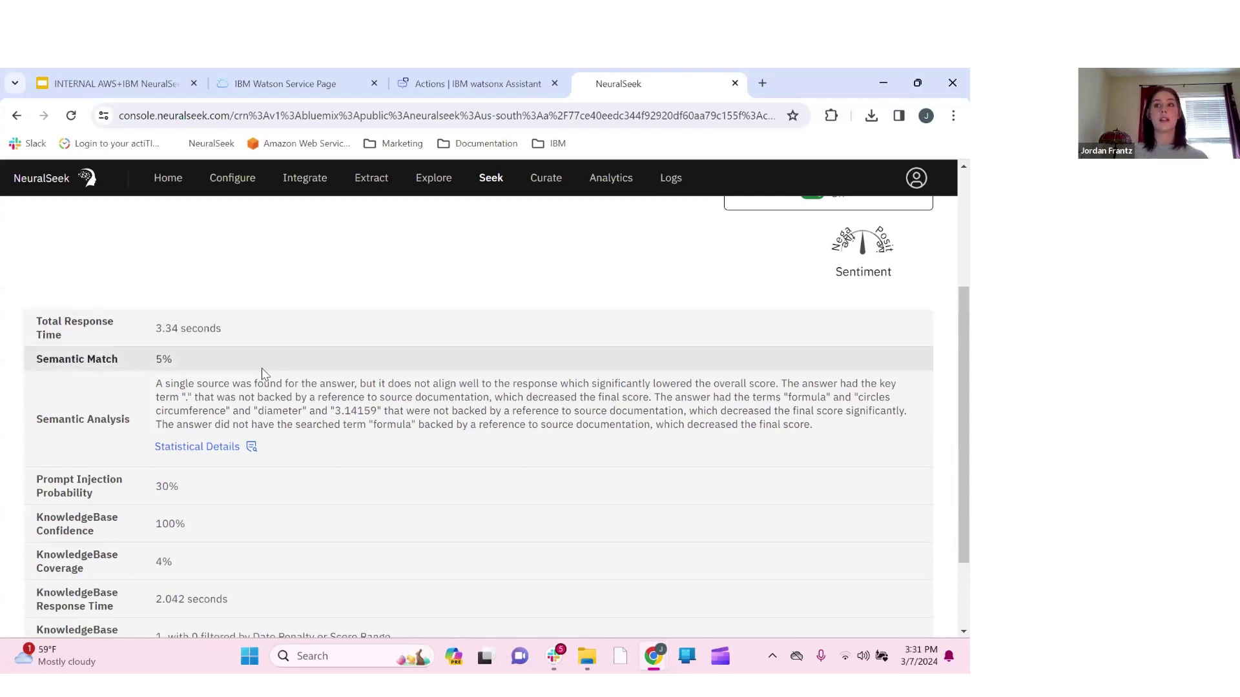
pyautogui.scroll(3, 390, 310)
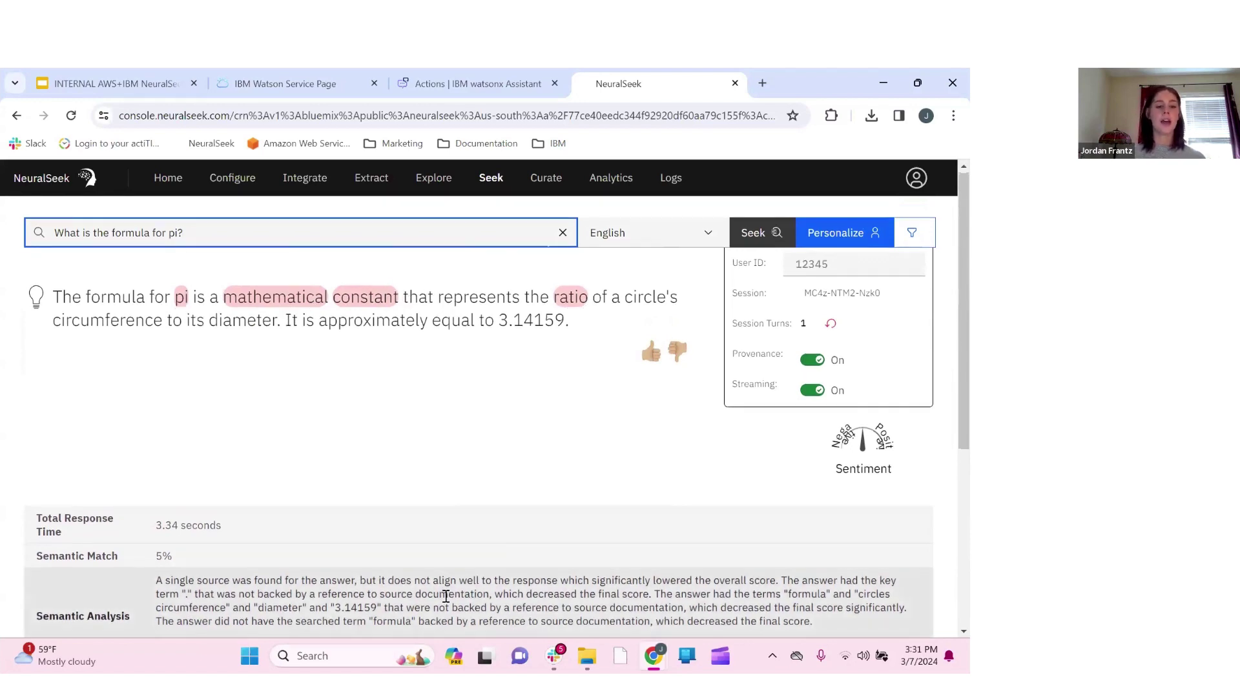
pyautogui.scroll(-3, 448, 602)
pyautogui.scroll(-2, 445, 601)
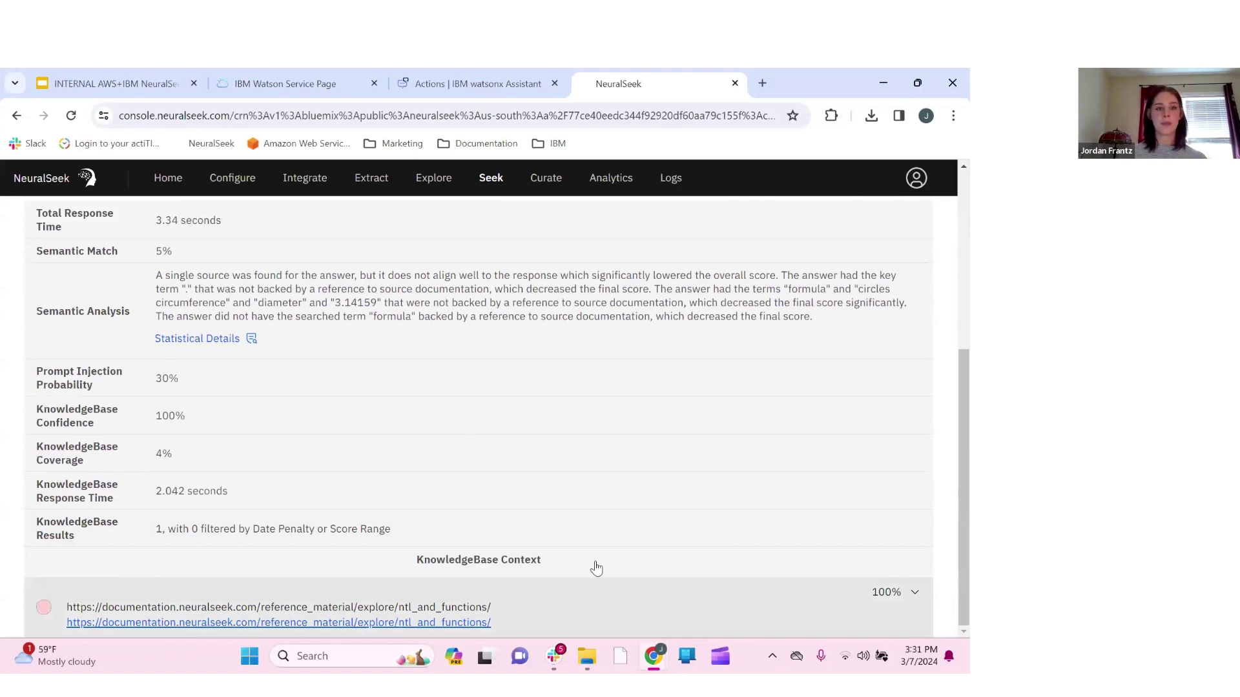
pyautogui.scroll(1, 205, 363)
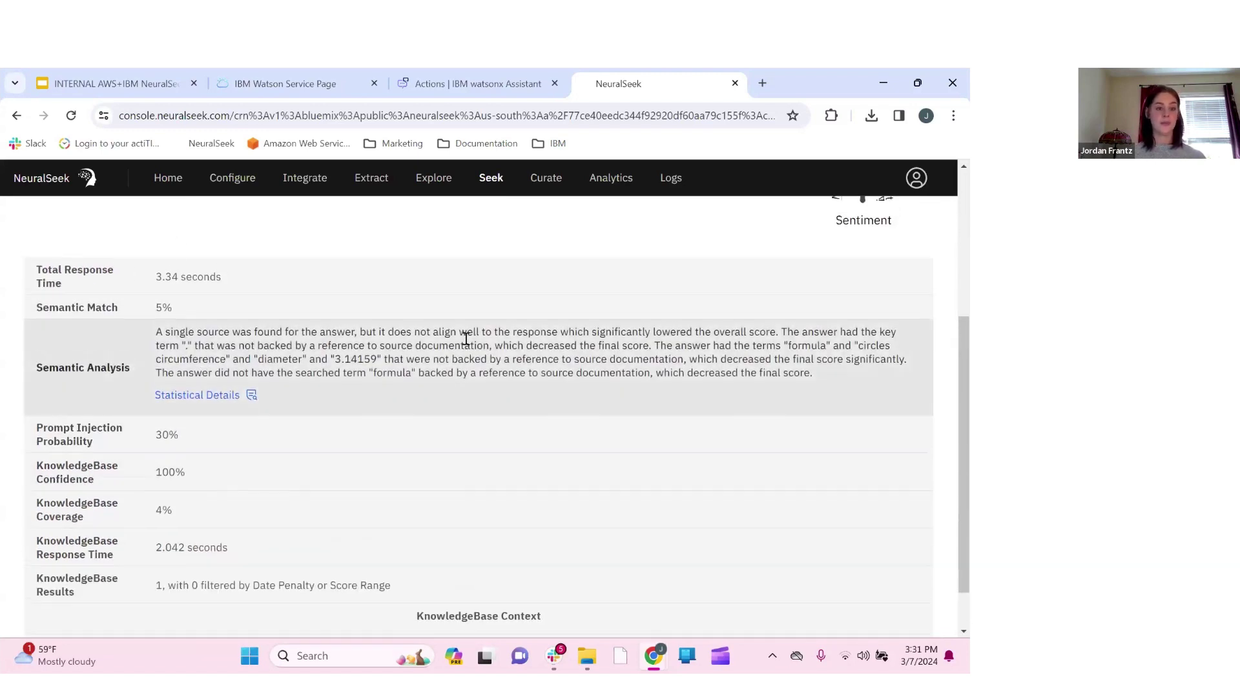
pyautogui.scroll(3, 468, 344)
pyautogui.scroll(1, 468, 344)
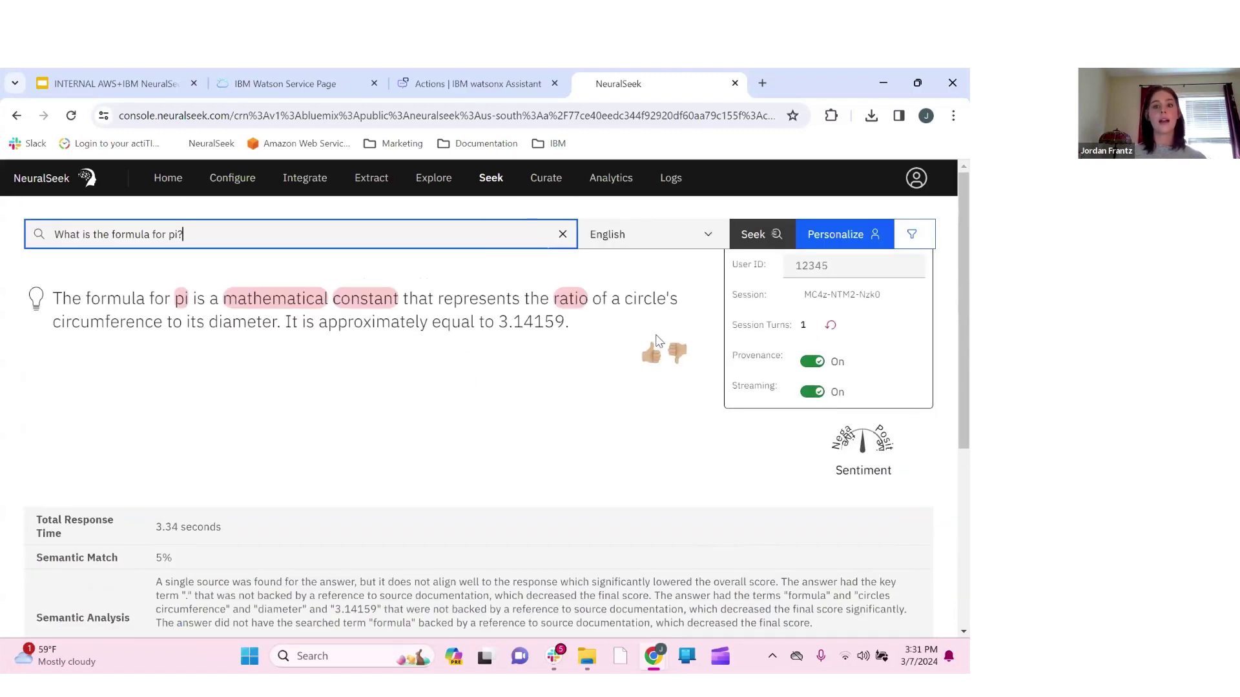
pyautogui.click(562, 236)
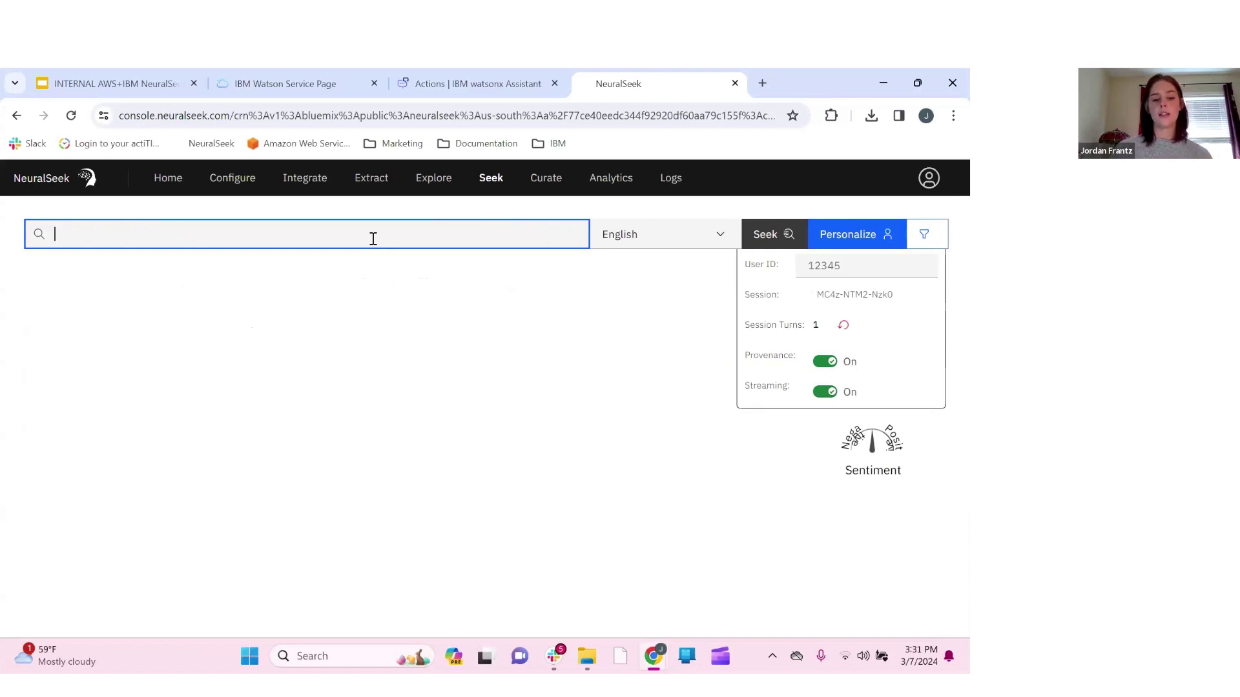
pyautogui.write('What is ')
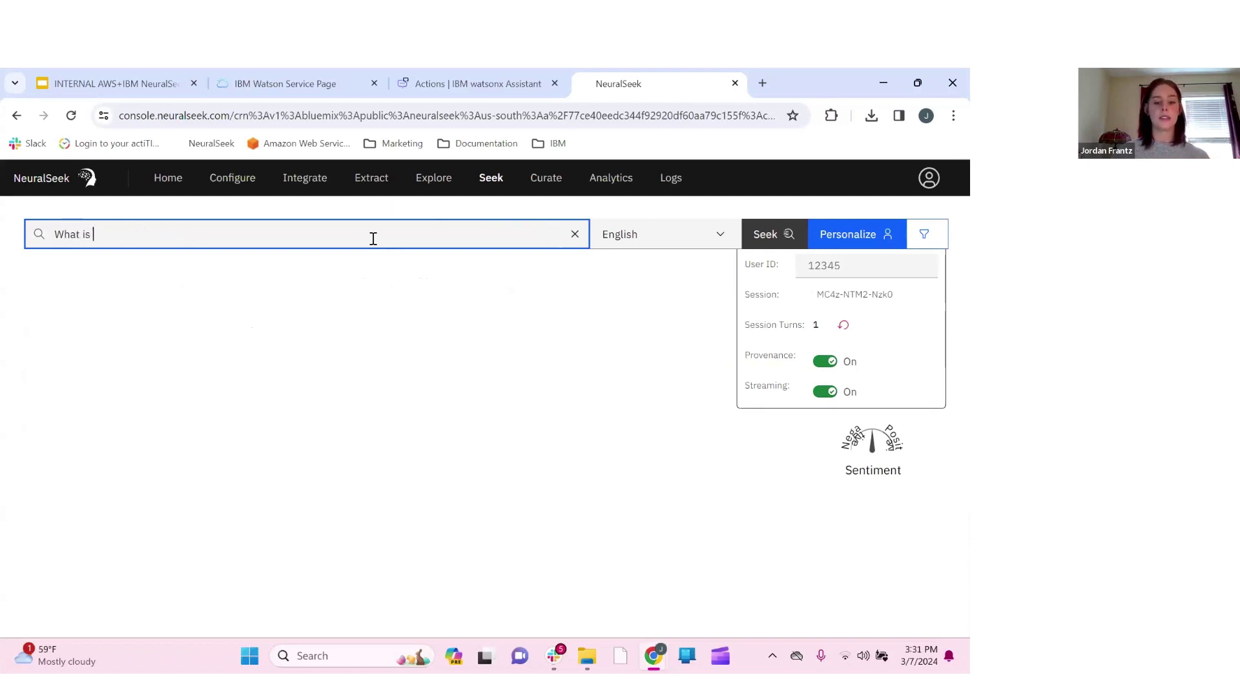
pyautogui.write('NeuralSeek')
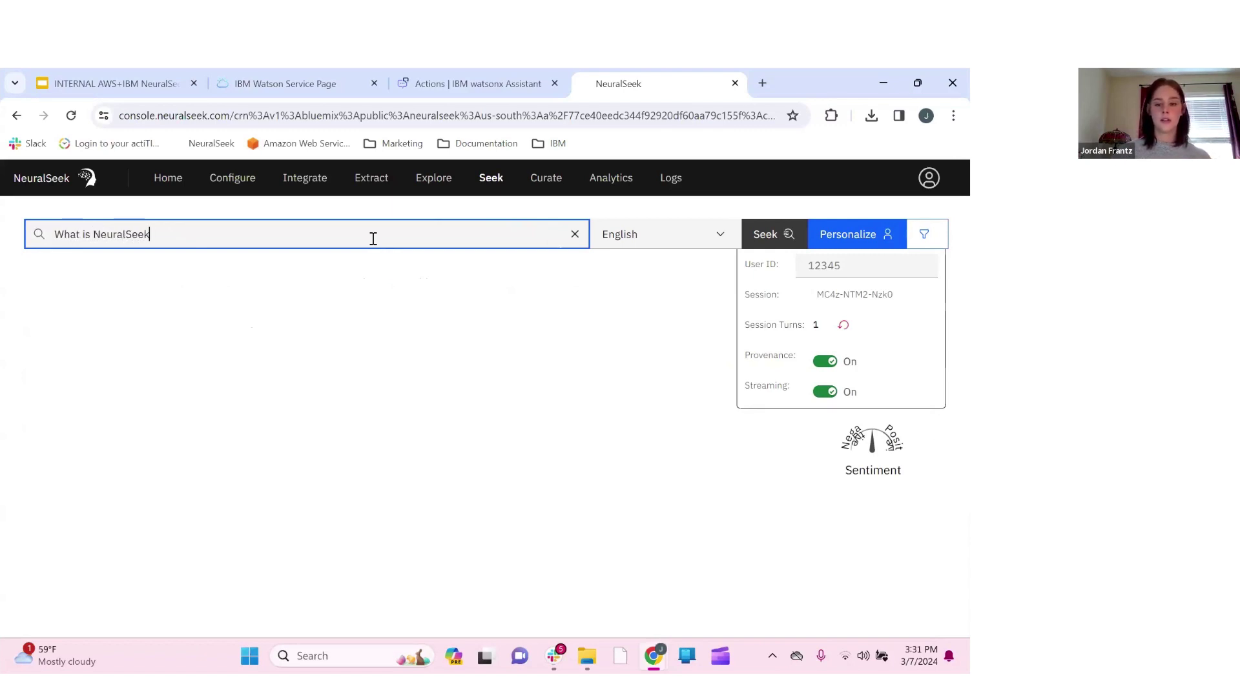
pyautogui.write("'s Seek fae")
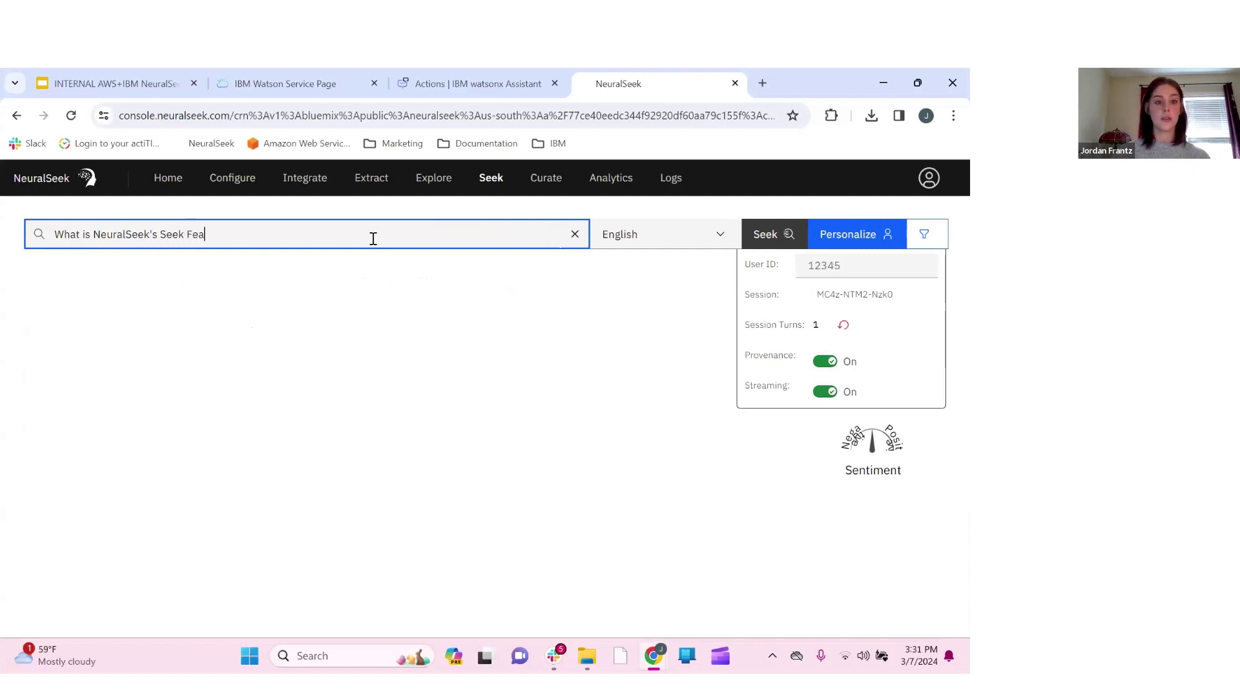
pyautogui.press('BackSpace')
pyautogui.press('BackSpace')
pyautogui.write('eature?')
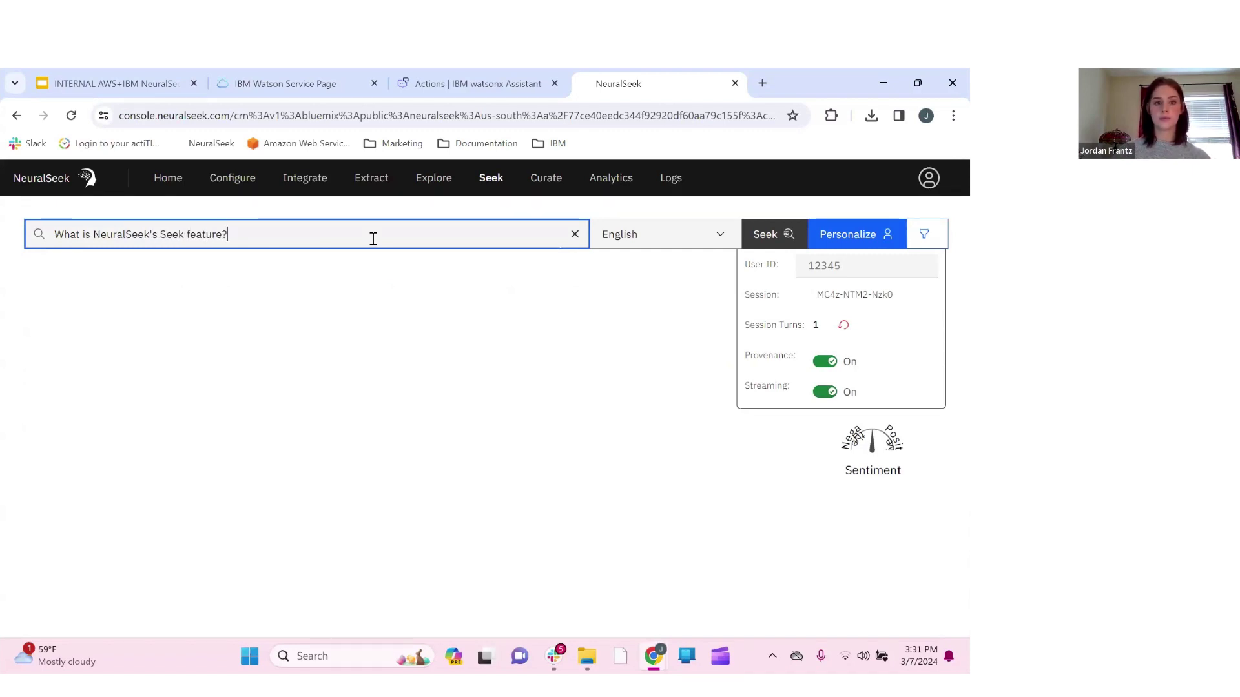
pyautogui.press('Return')
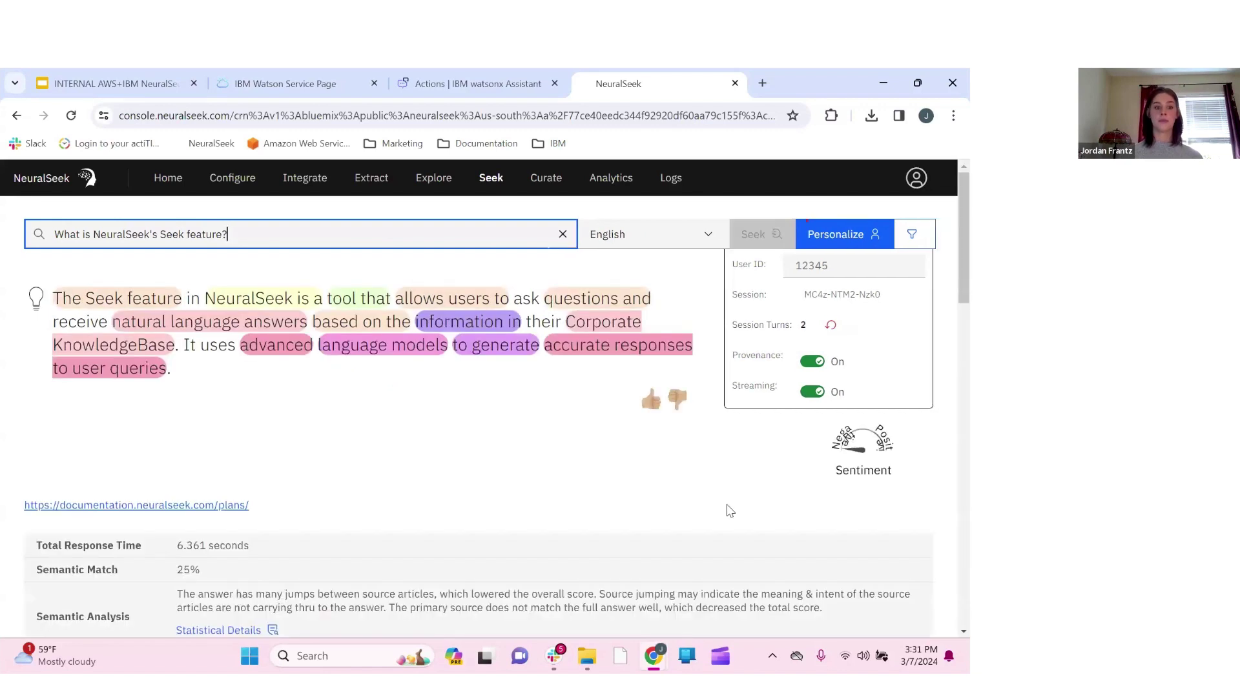
pyautogui.scroll(-2, 709, 517)
pyautogui.scroll(1, 506, 331)
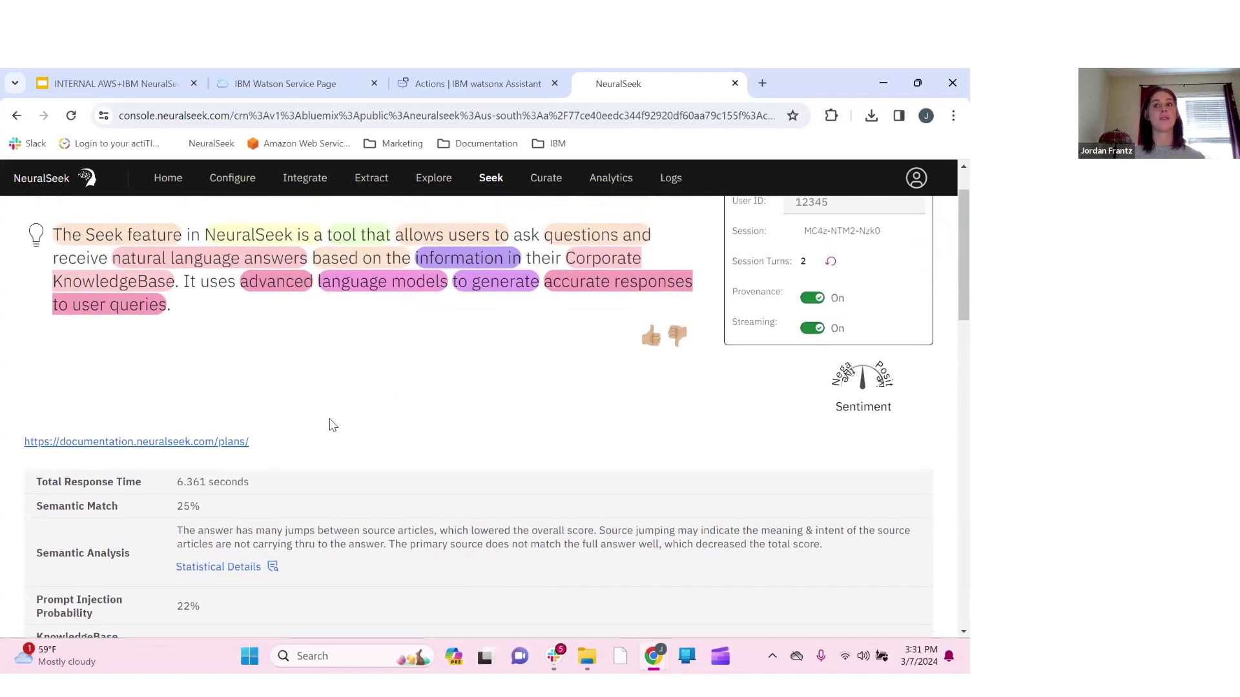
pyautogui.scroll(-1, 439, 455)
pyautogui.scroll(-1, 465, 415)
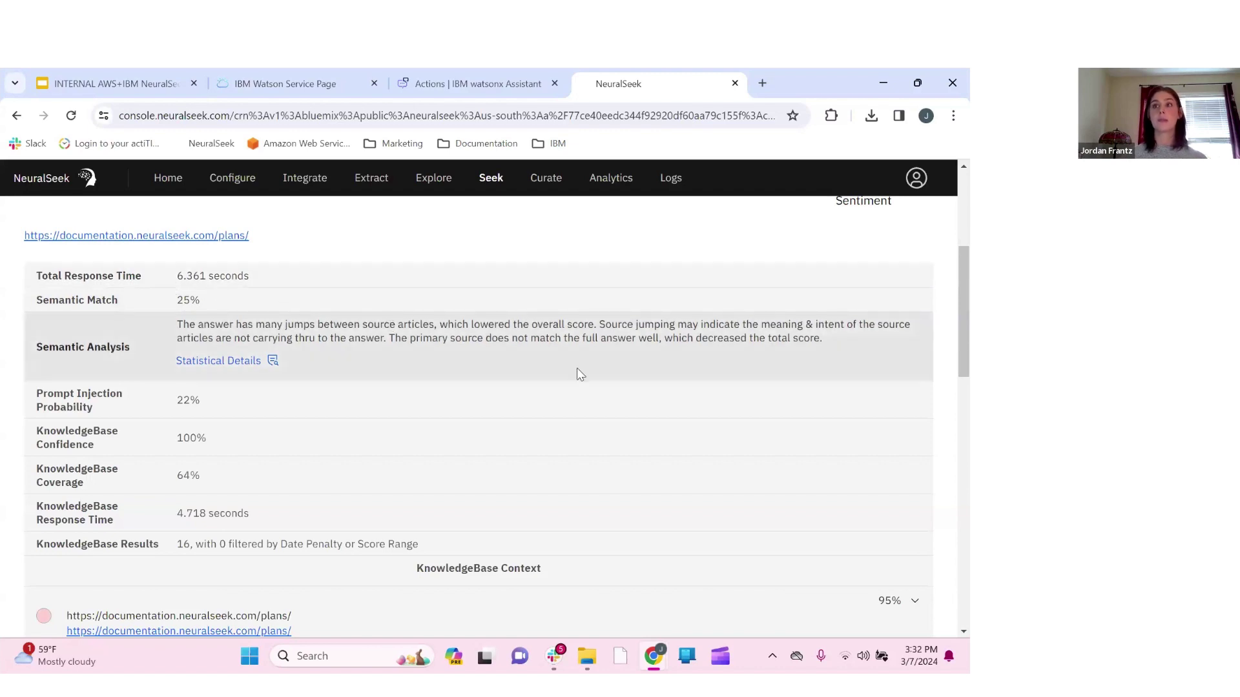
pyautogui.scroll(-2, 578, 374)
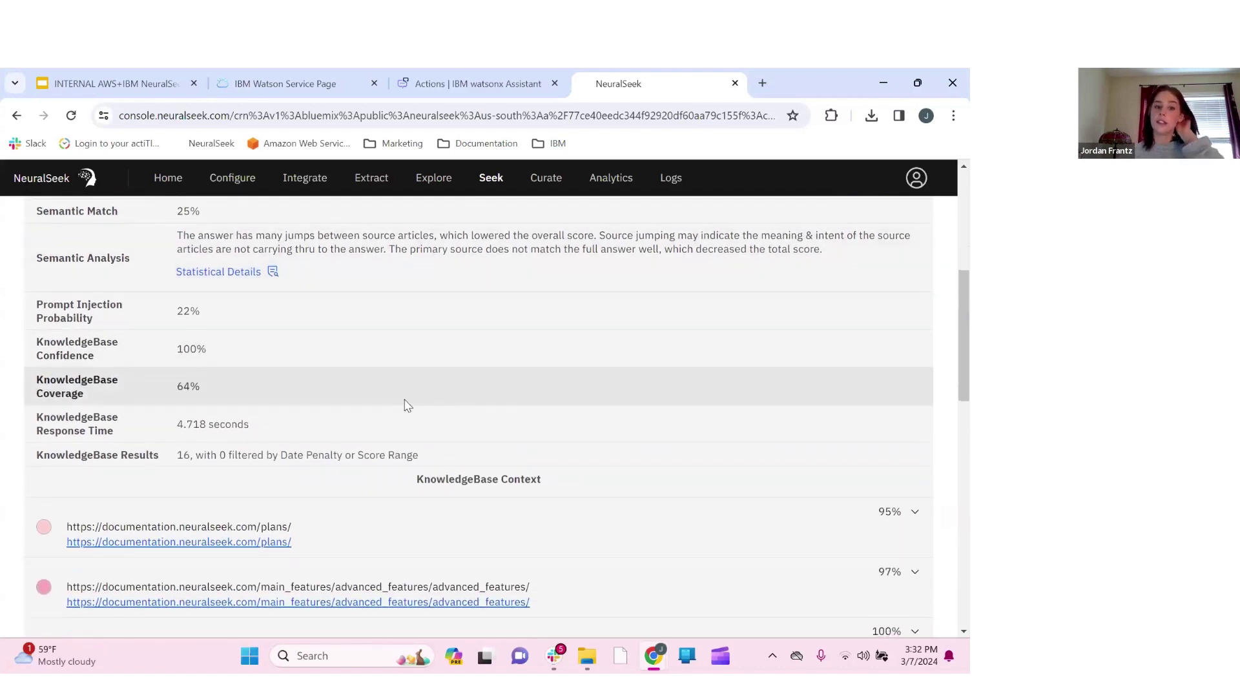
pyautogui.scroll(-2, 408, 406)
pyautogui.scroll(-2, 556, 459)
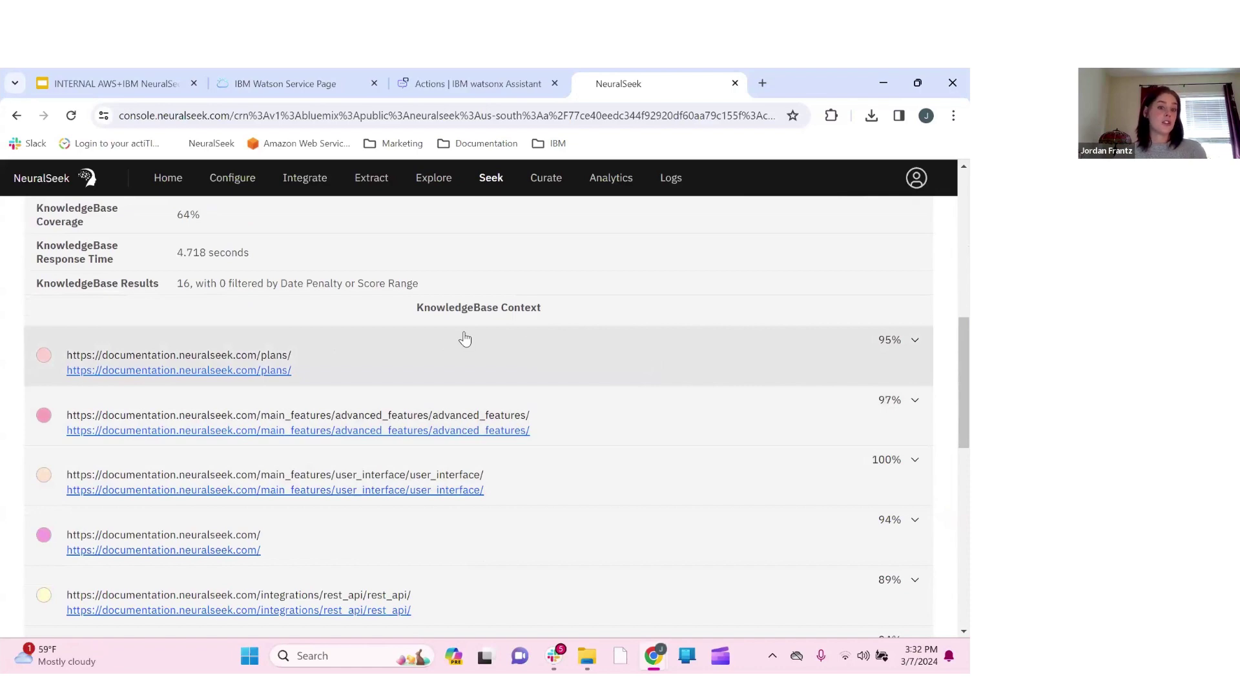
pyautogui.scroll(4, 465, 338)
pyautogui.scroll(4, 464, 338)
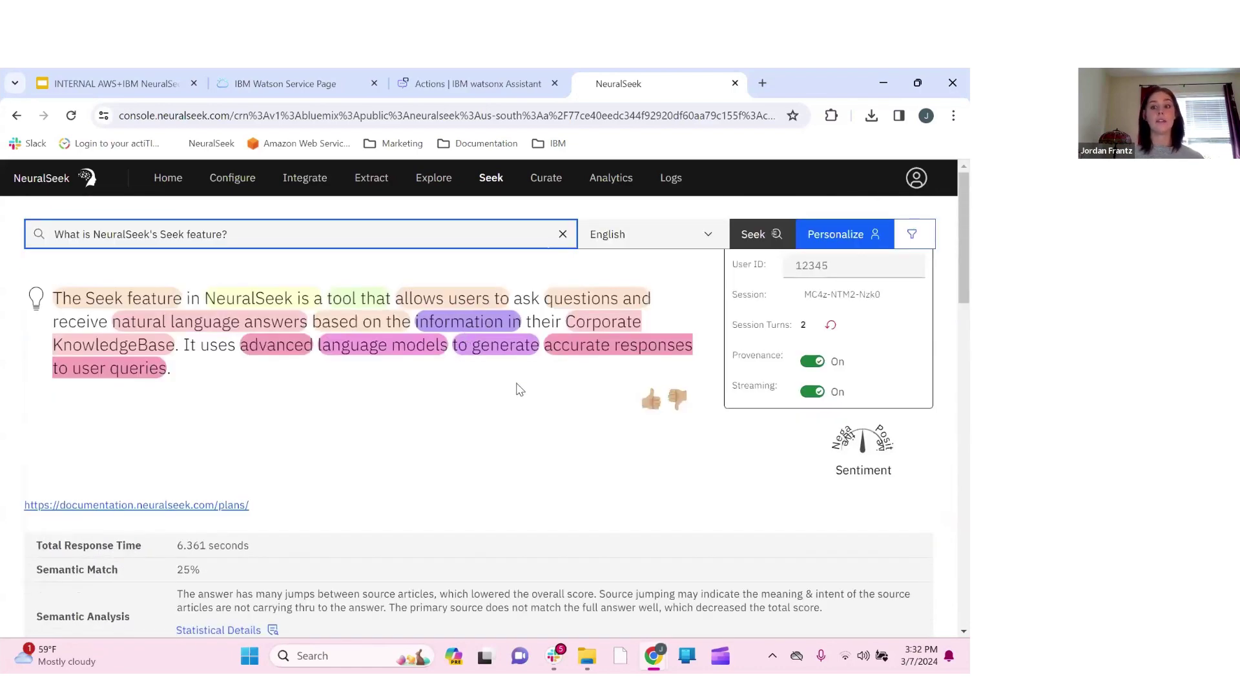
pyautogui.click(818, 365)
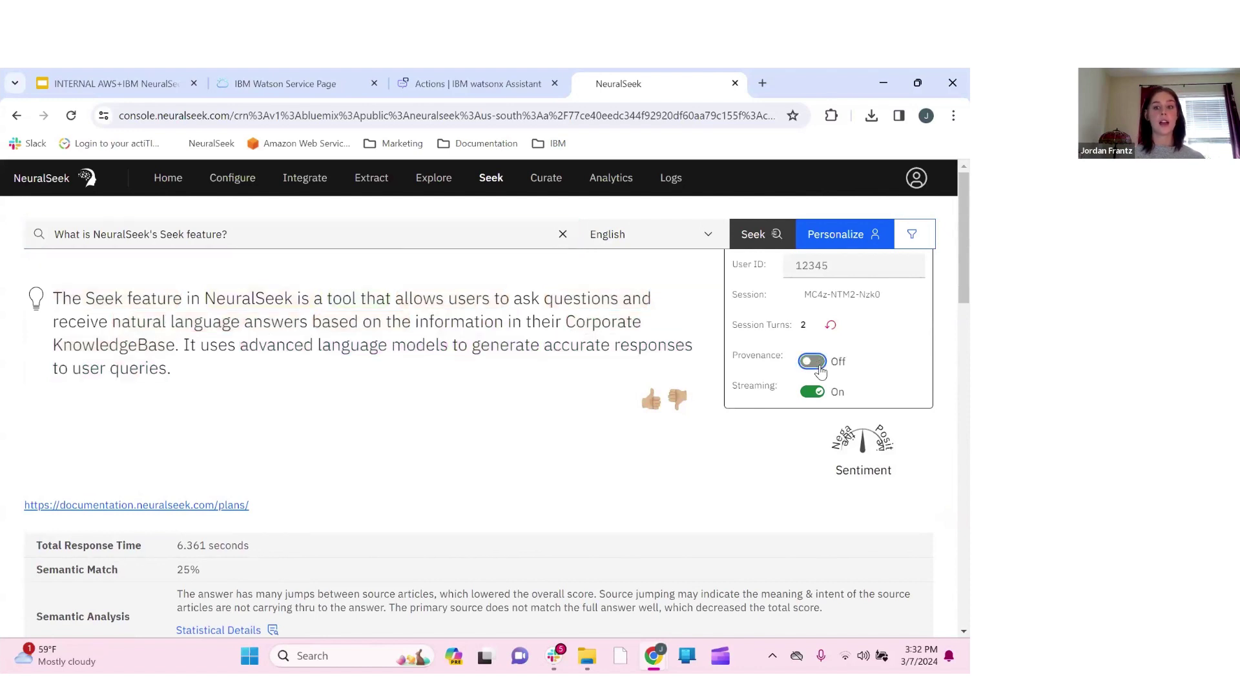
pyautogui.click(813, 363)
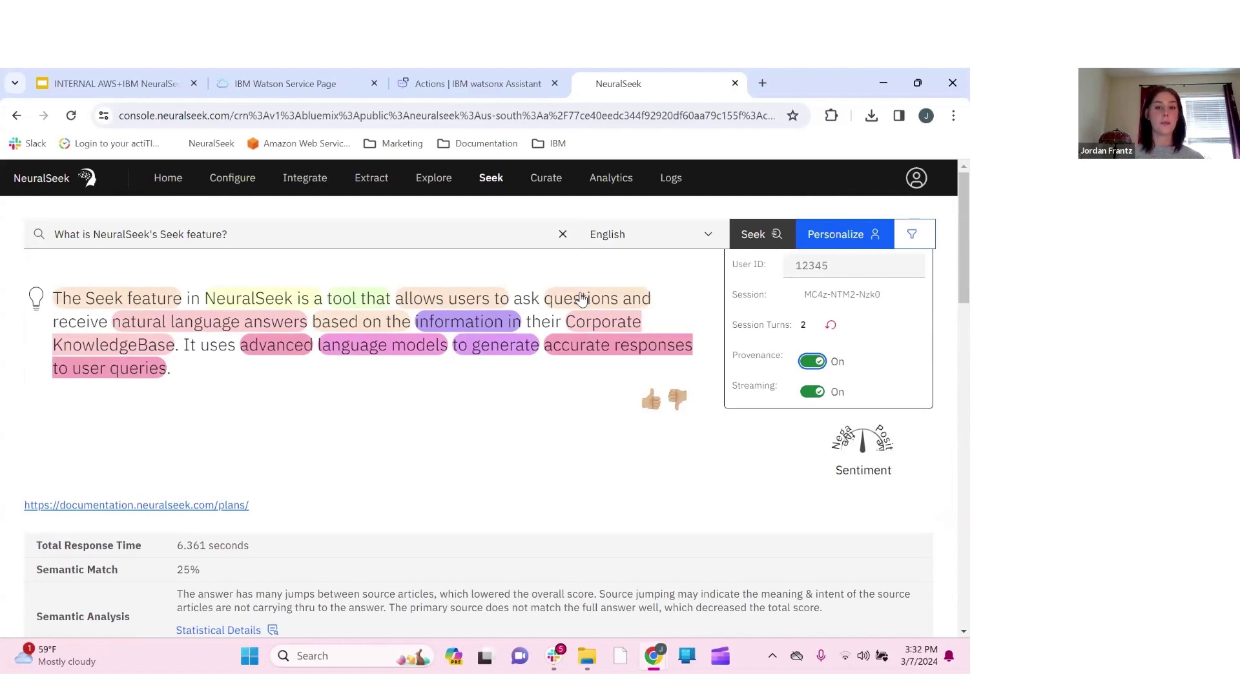
pyautogui.scroll(-2, 462, 403)
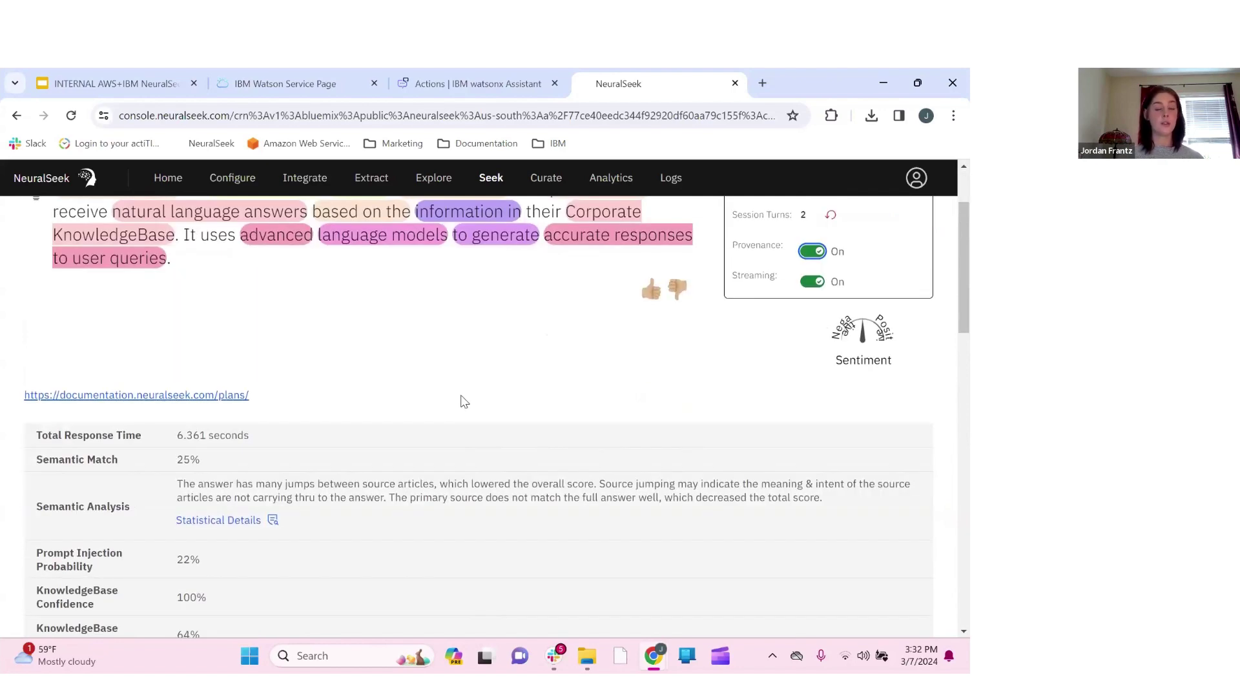
pyautogui.scroll(2, 461, 361)
pyautogui.scroll(-6, 476, 426)
pyautogui.scroll(-3, 476, 426)
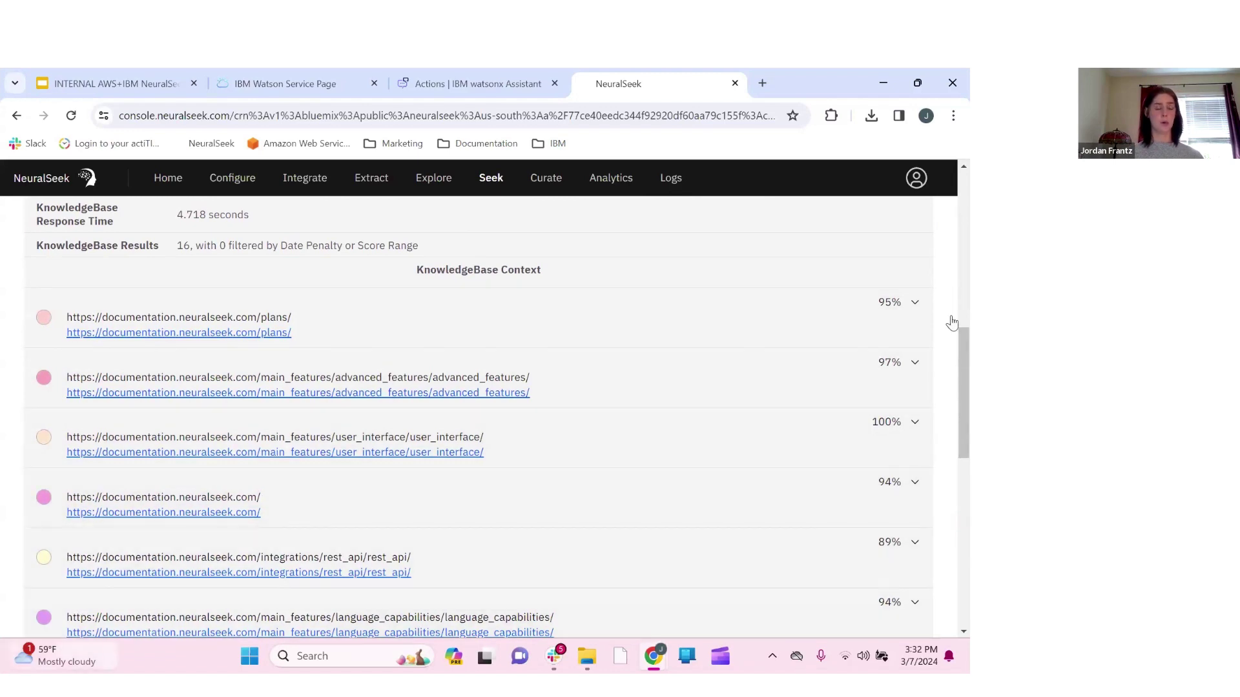
# Expand the plans/ KnowledgeBase source to read its full passage
pyautogui.click(882, 322)
pyautogui.scroll(-1, 157, 406)
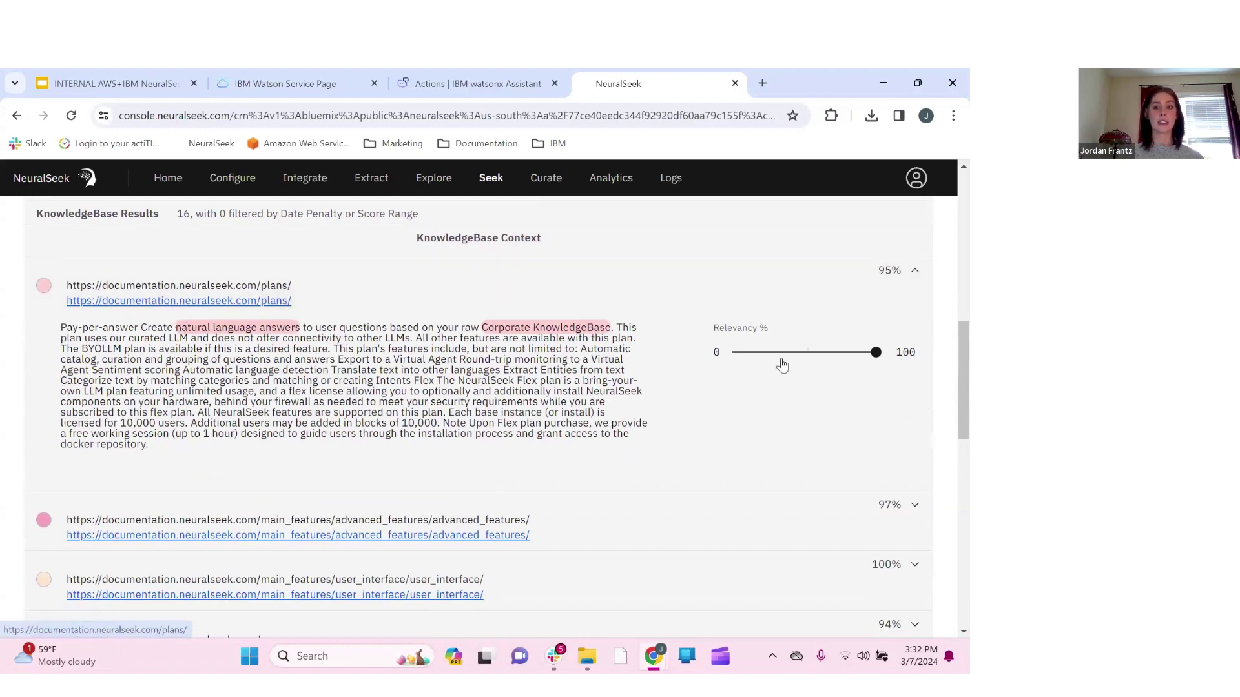
pyautogui.scroll(1, 767, 384)
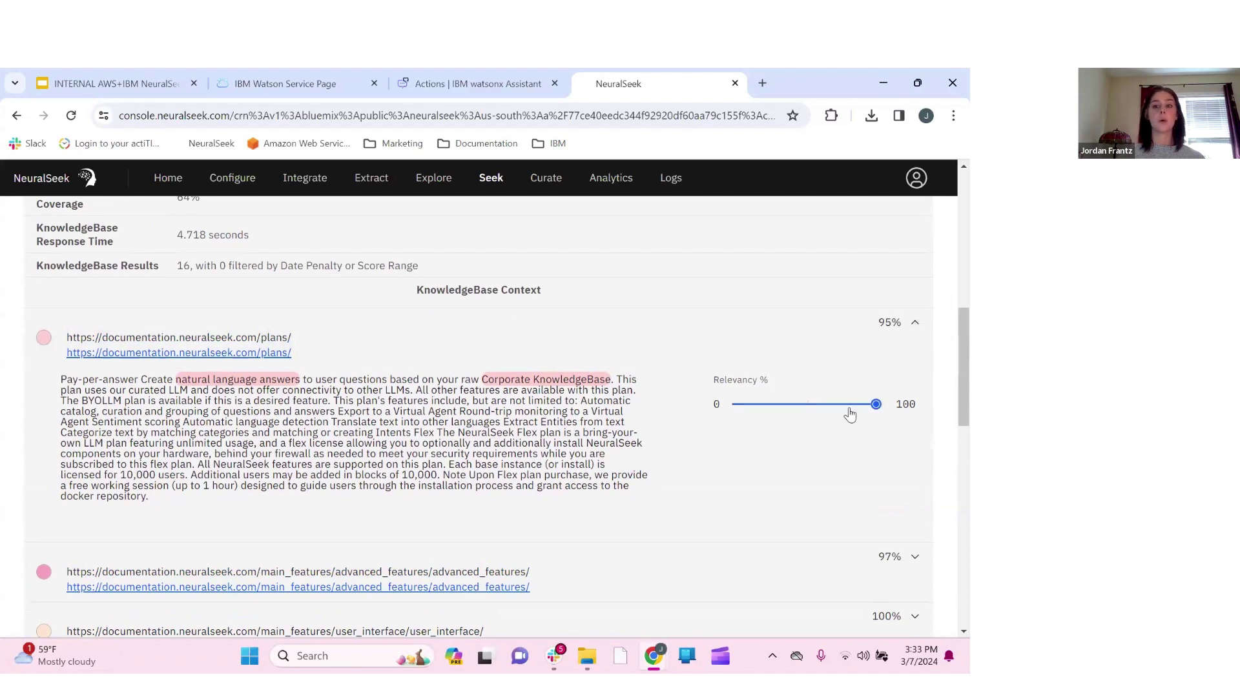
# Lower the plans/ Relevancy % slider, return it to 100, and review the 64% coverage score
pyautogui.click(798, 406)
pyautogui.moveTo(800, 405); pyautogui.dragTo(896, 403)
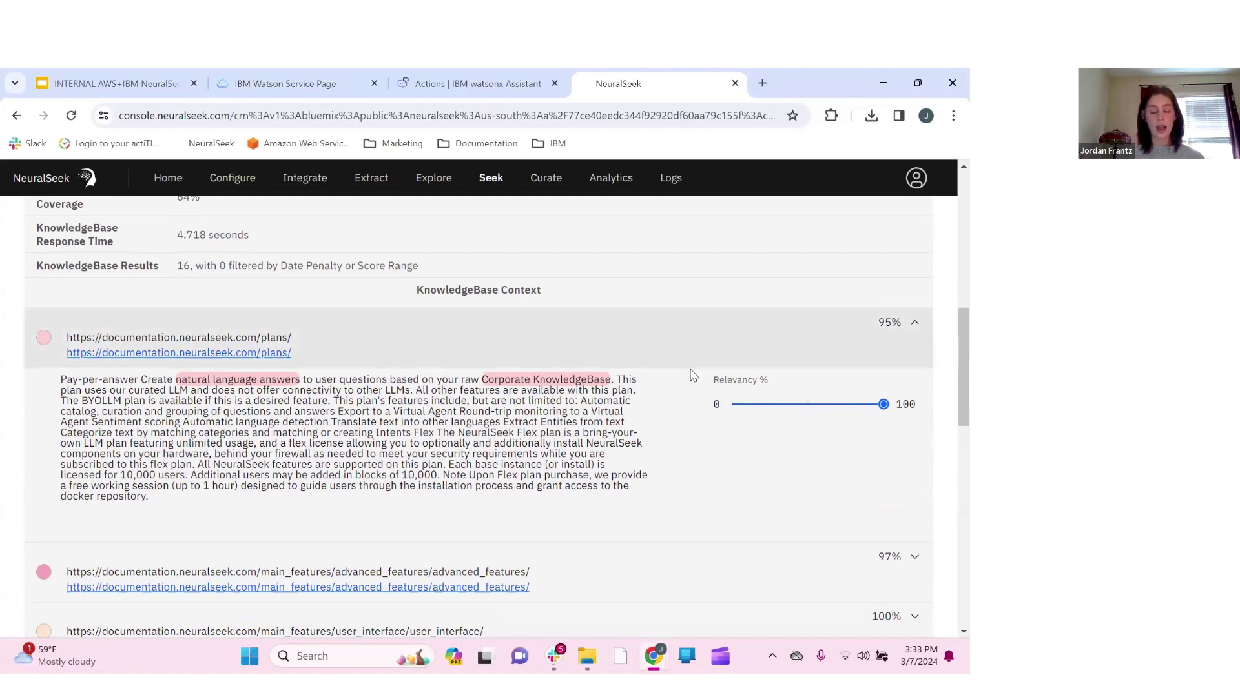
pyautogui.scroll(-3, 664, 435)
pyautogui.scroll(1, 665, 438)
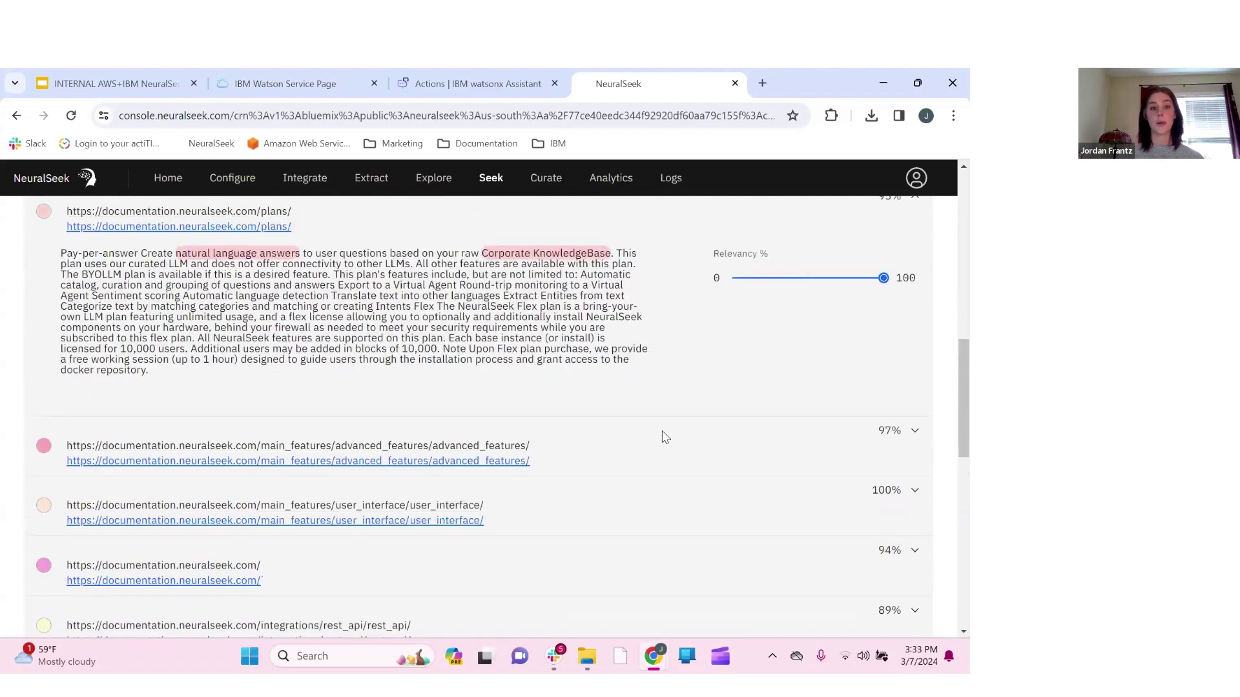
pyautogui.scroll(10, 665, 438)
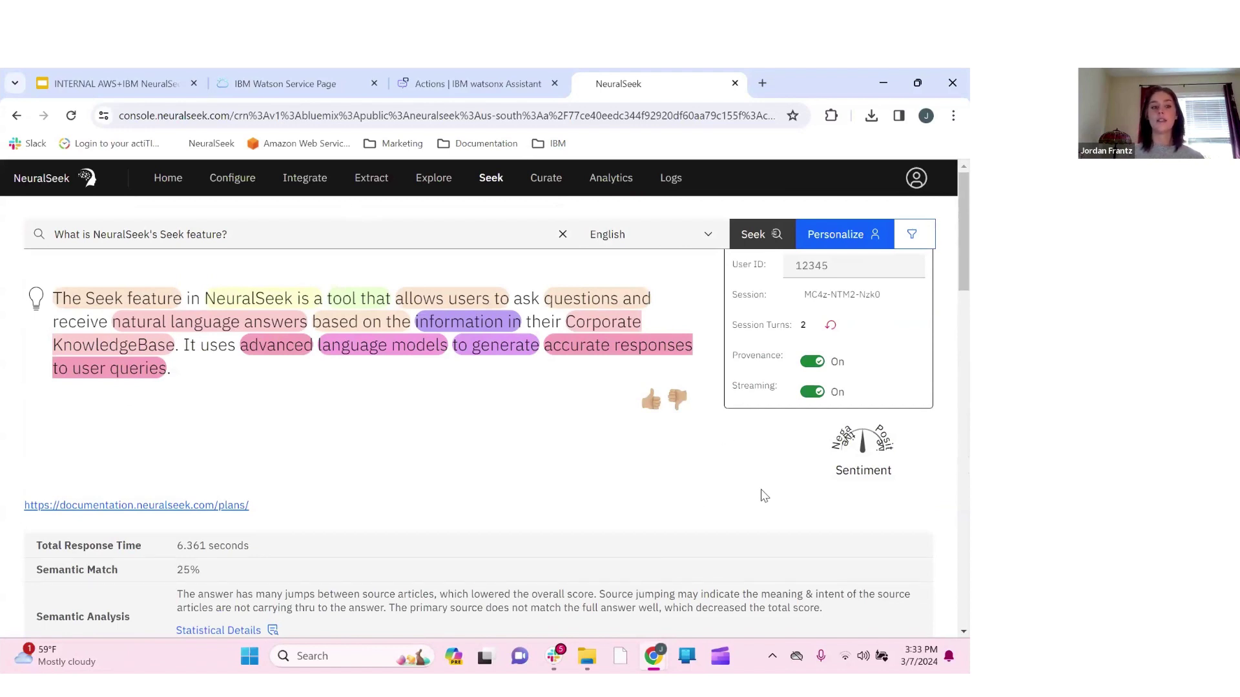
pyautogui.scroll(-1, 523, 499)
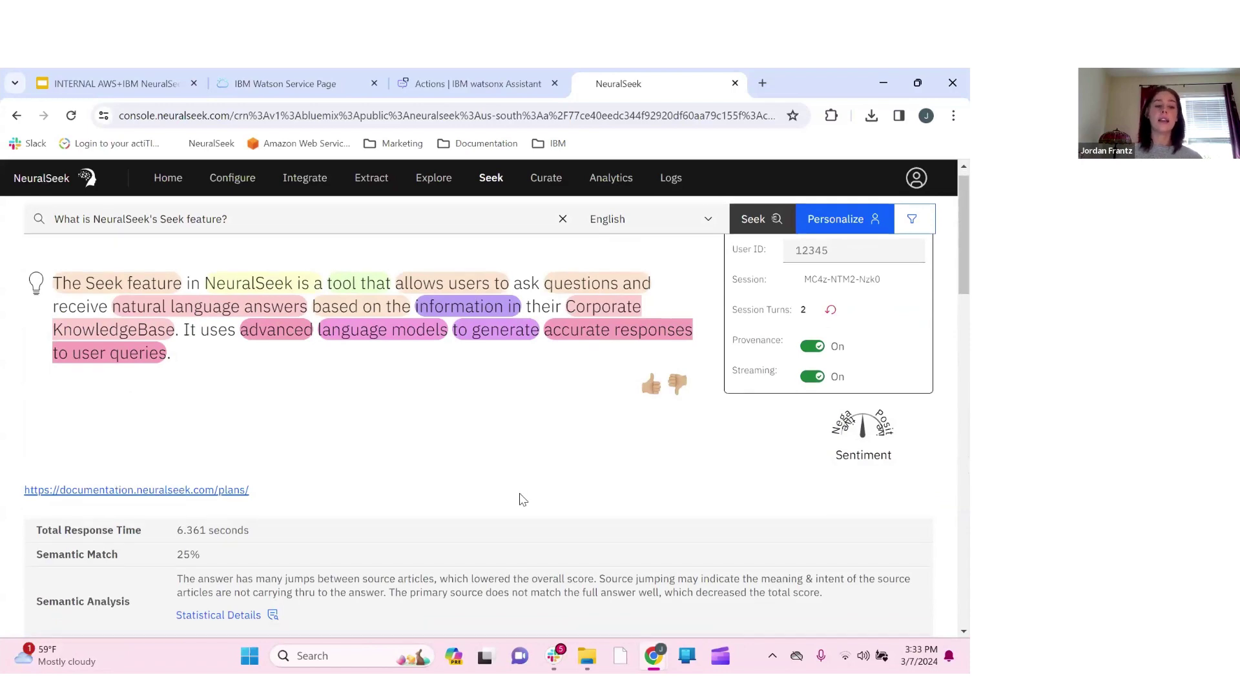
pyautogui.scroll(-5, 522, 499)
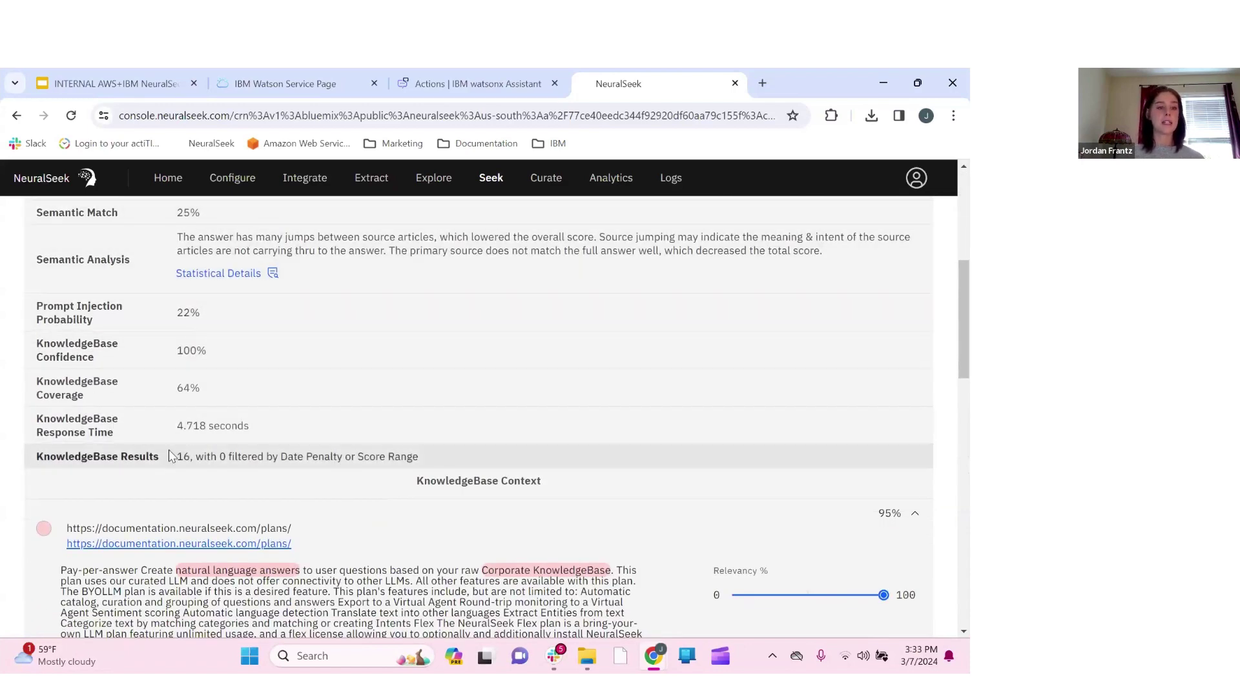
pyautogui.scroll(-2, 170, 457)
pyautogui.scroll(2, 172, 448)
pyautogui.scroll(-1, 270, 500)
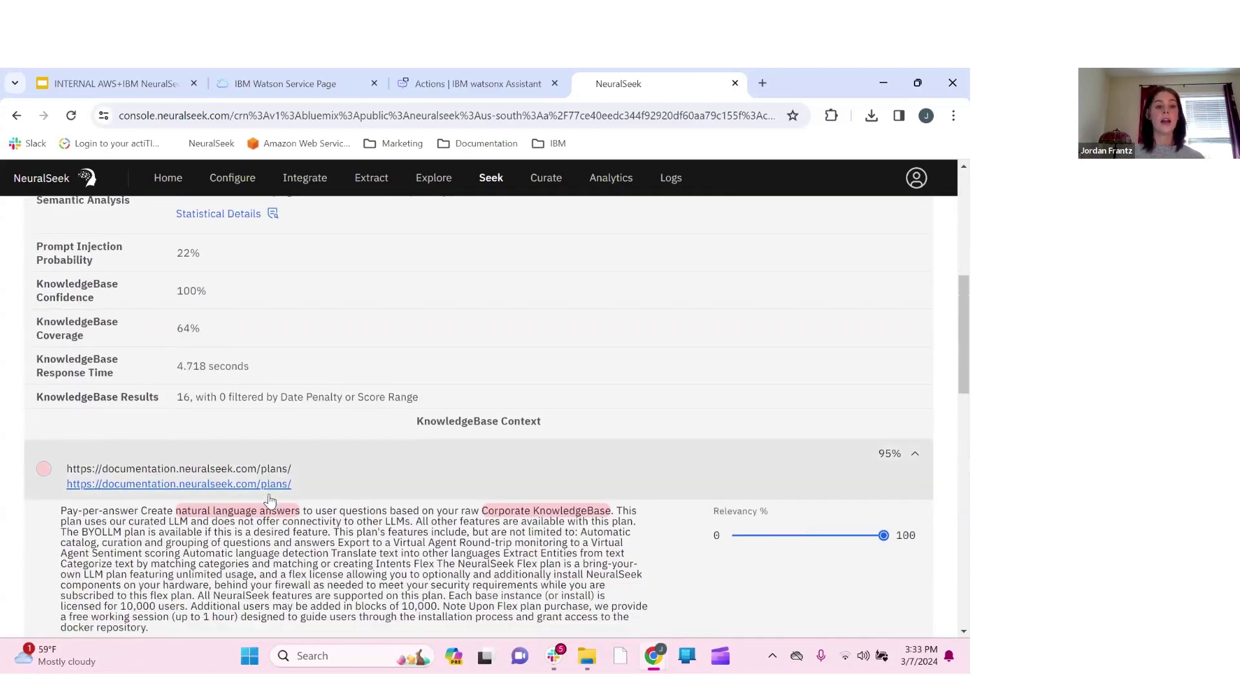
pyautogui.scroll(-1, 270, 500)
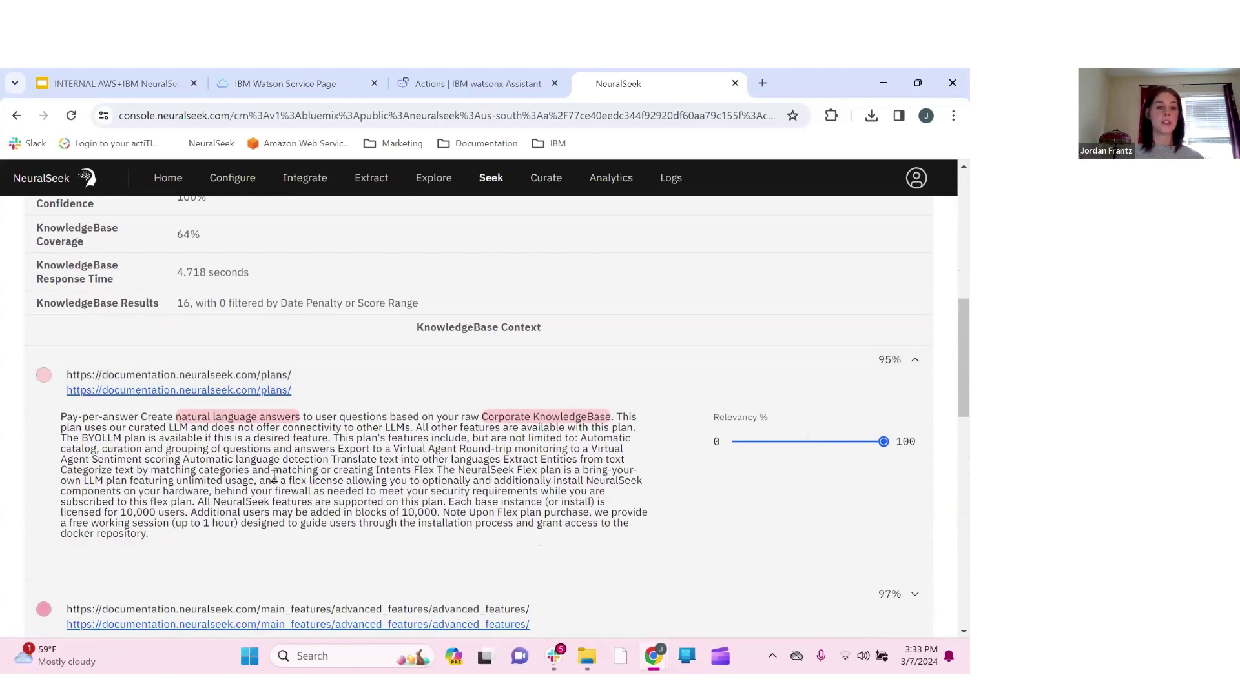
pyautogui.scroll(5, 386, 416)
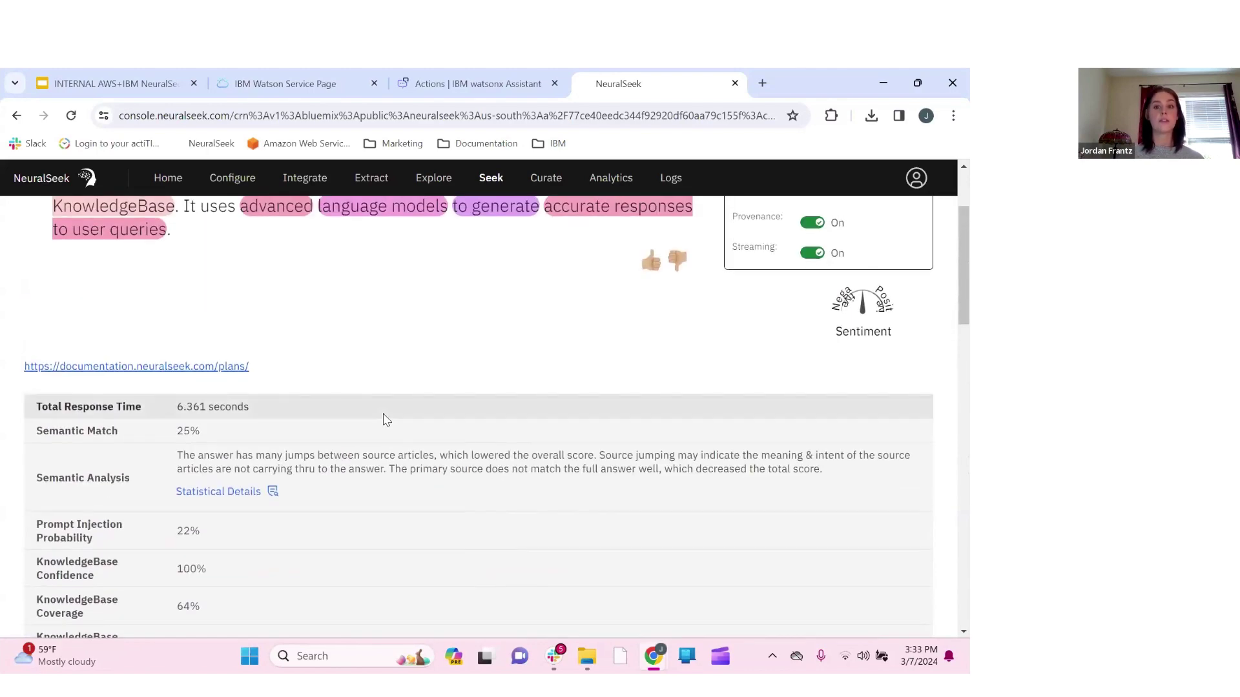
pyautogui.scroll(2, 386, 420)
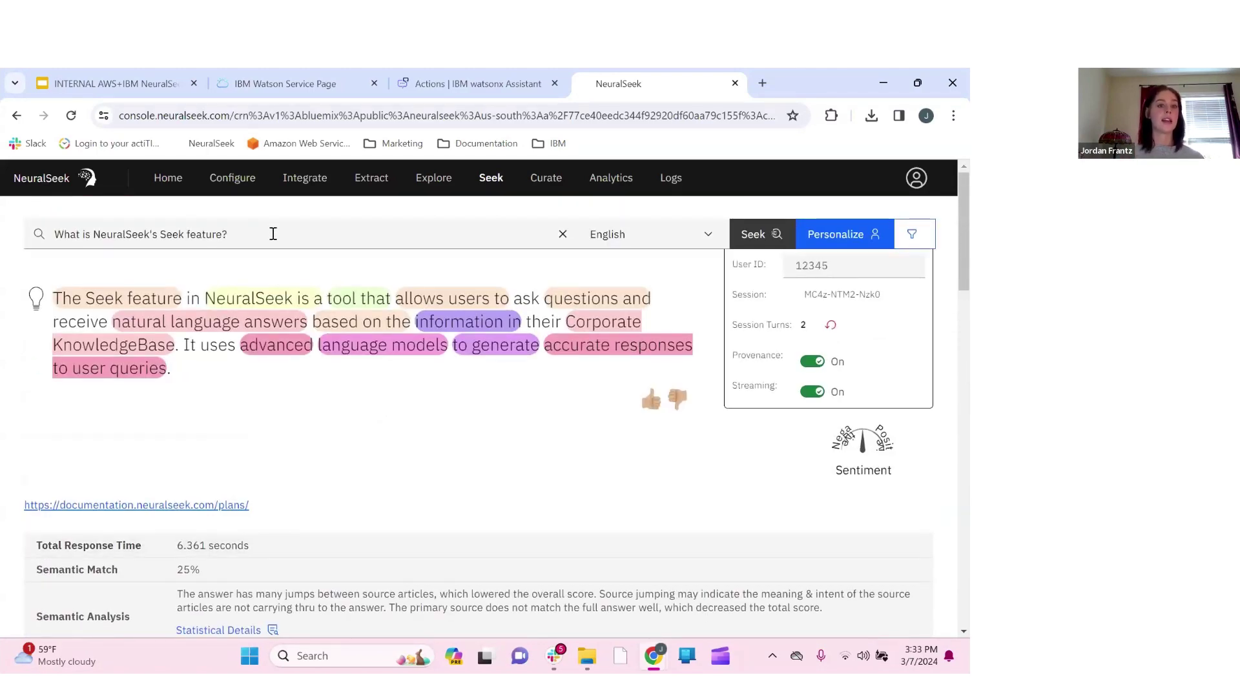
# Replace the query with 'Why should I use NeuralSeek with a KnowledgeBase instead of just ChatGPT?' and review its answer
pyautogui.moveTo(273, 233); pyautogui.dragTo(49, 233)
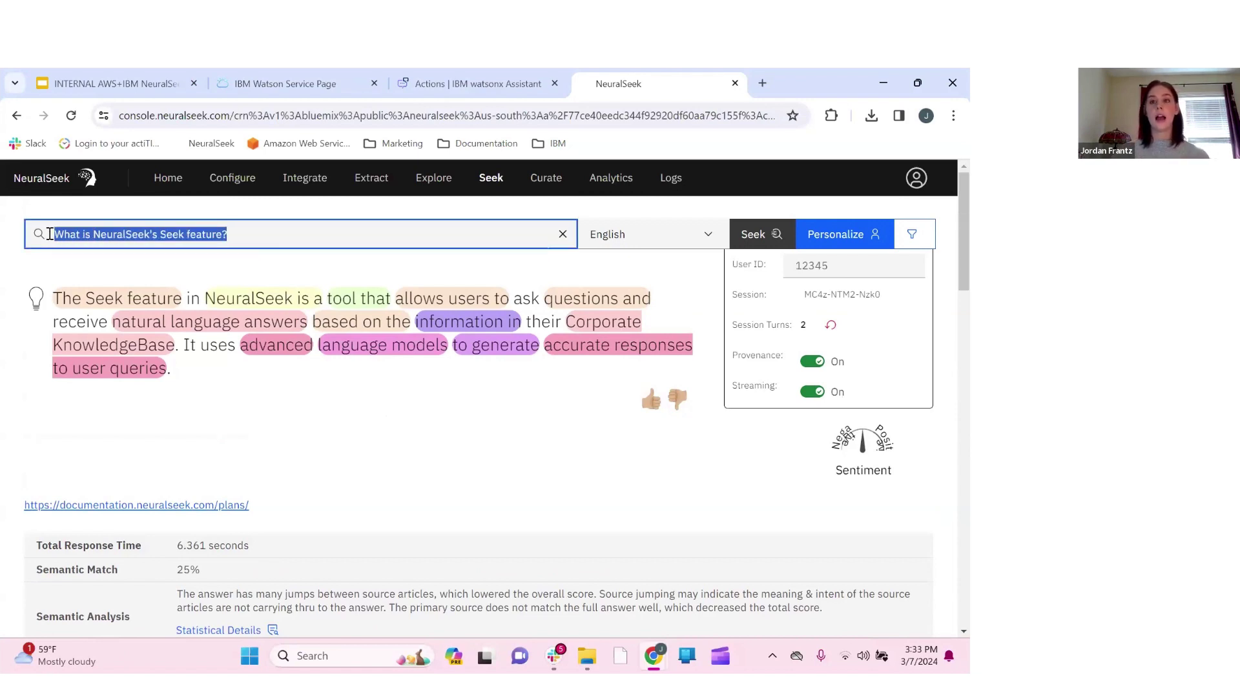
pyautogui.press('BackSpace')
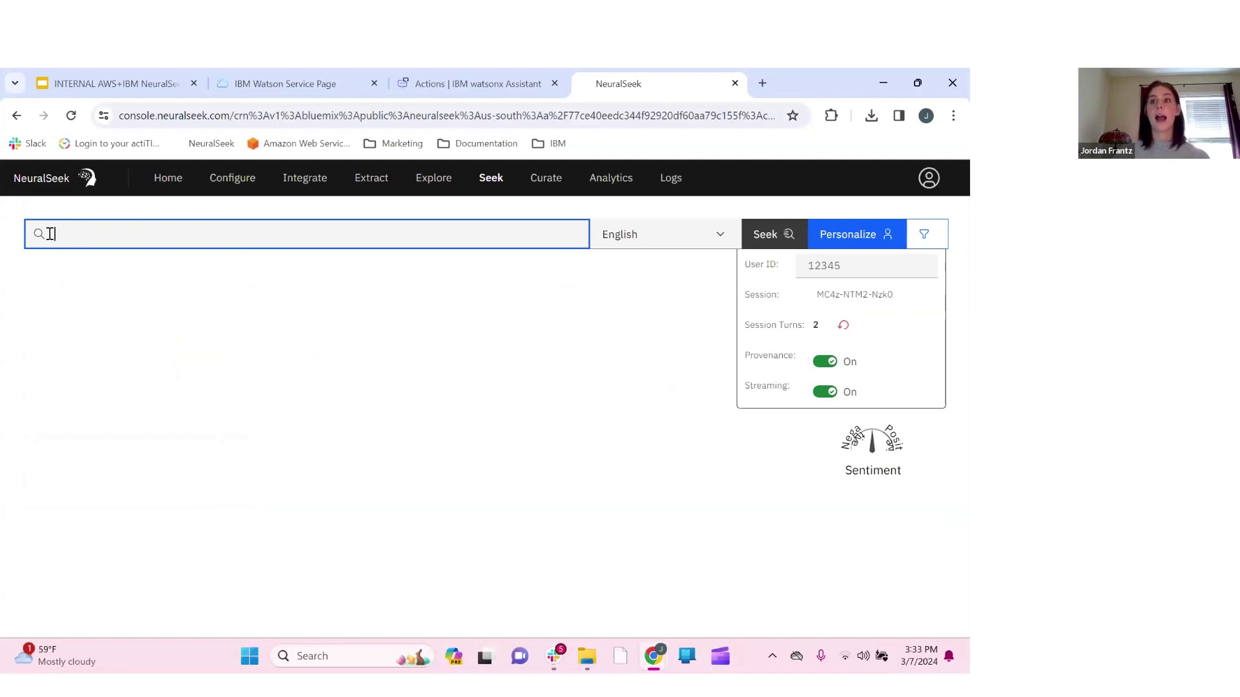
pyautogui.hotkey('alt', 'Tab')
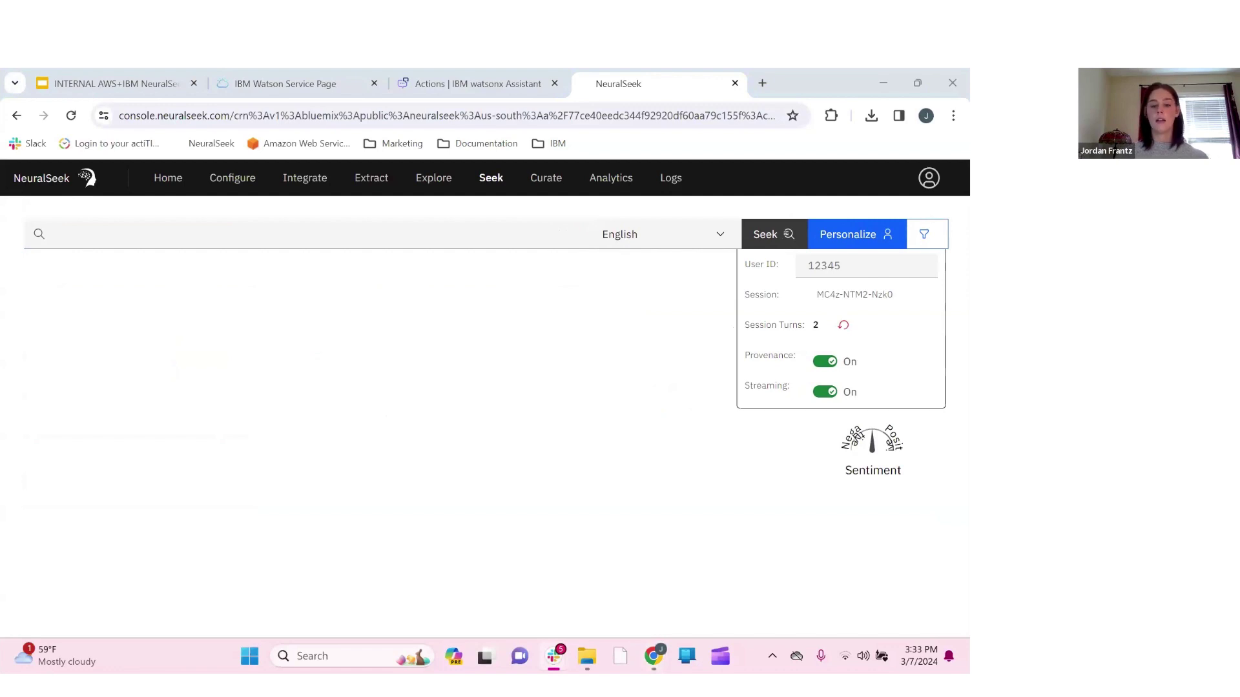
pyautogui.click(313, 232)
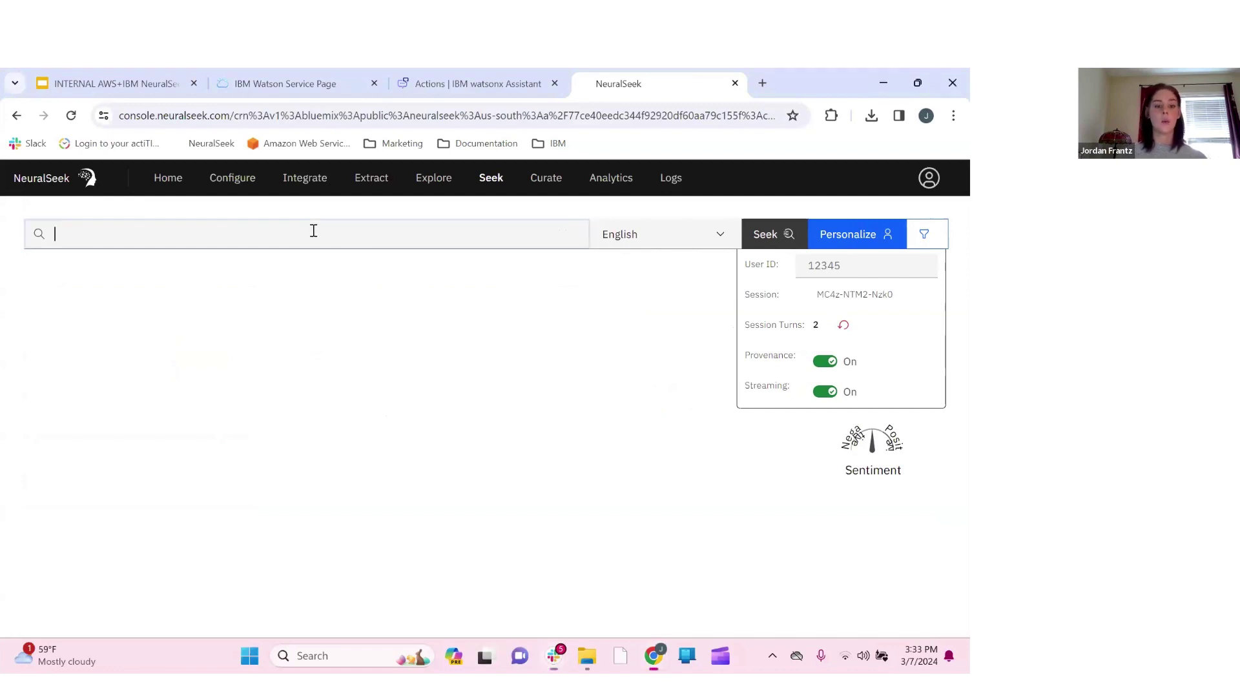
pyautogui.write('Why should I use NeuralSeek with a KnowledgeBase instead of just ChatGPT?')
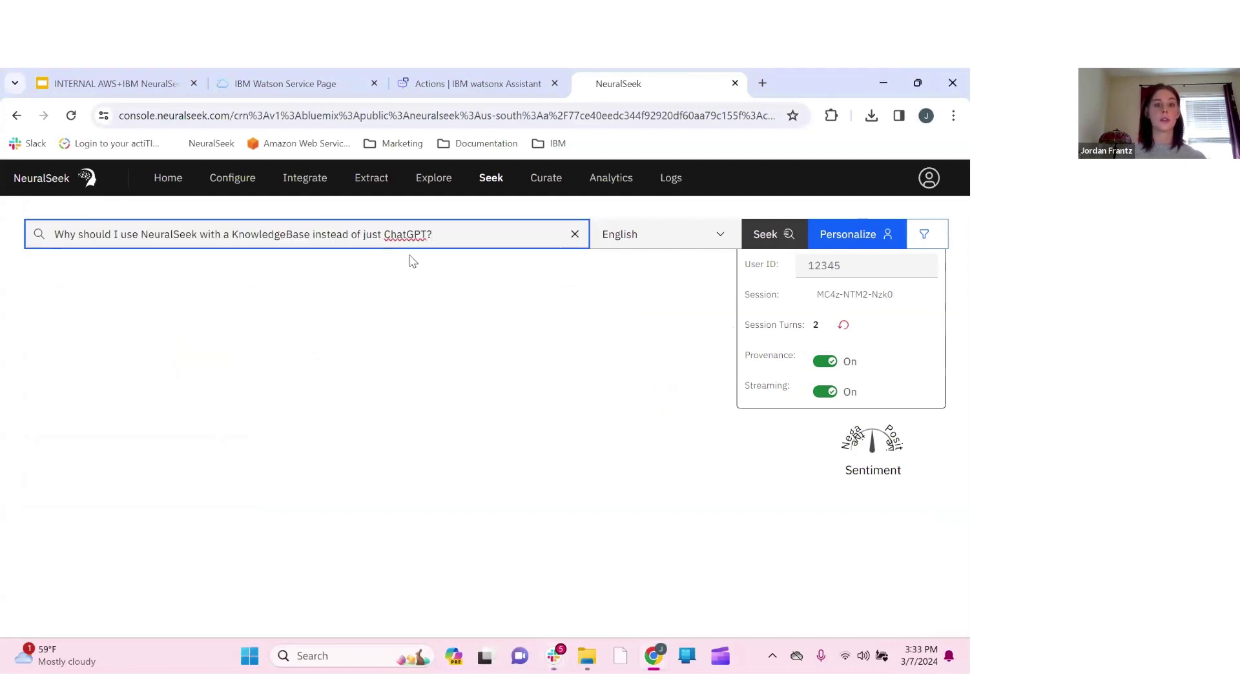
pyautogui.click(769, 237)
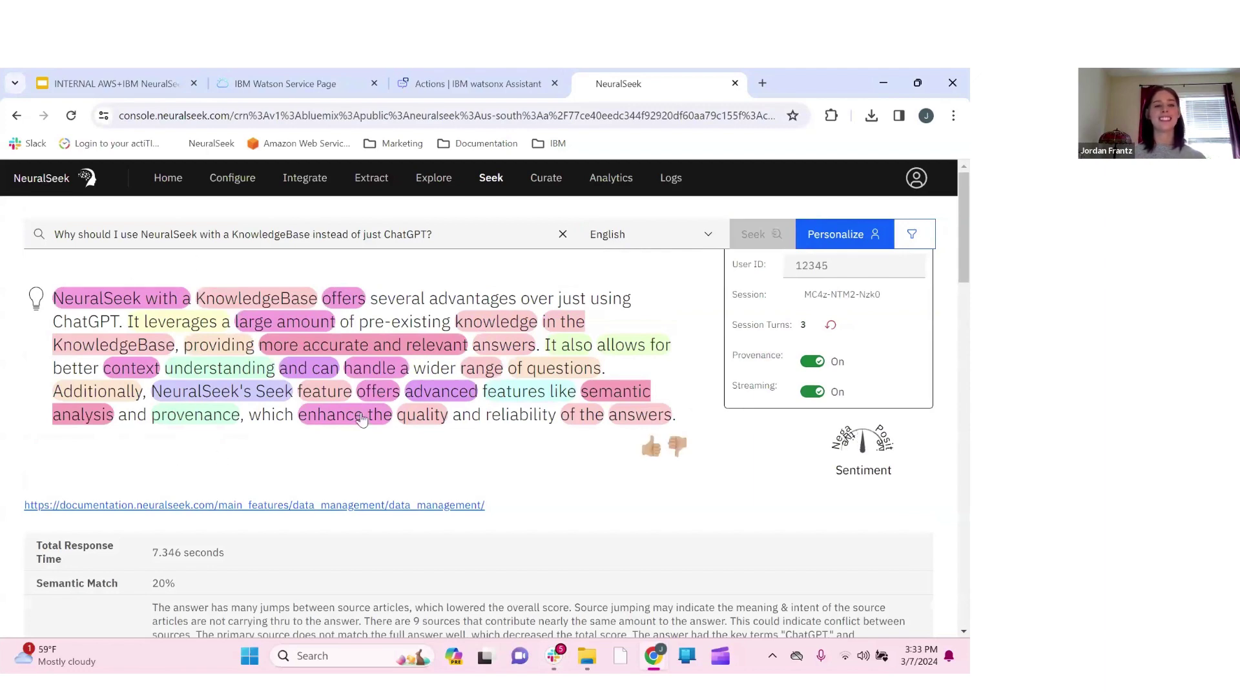
pyautogui.scroll(-3, 221, 435)
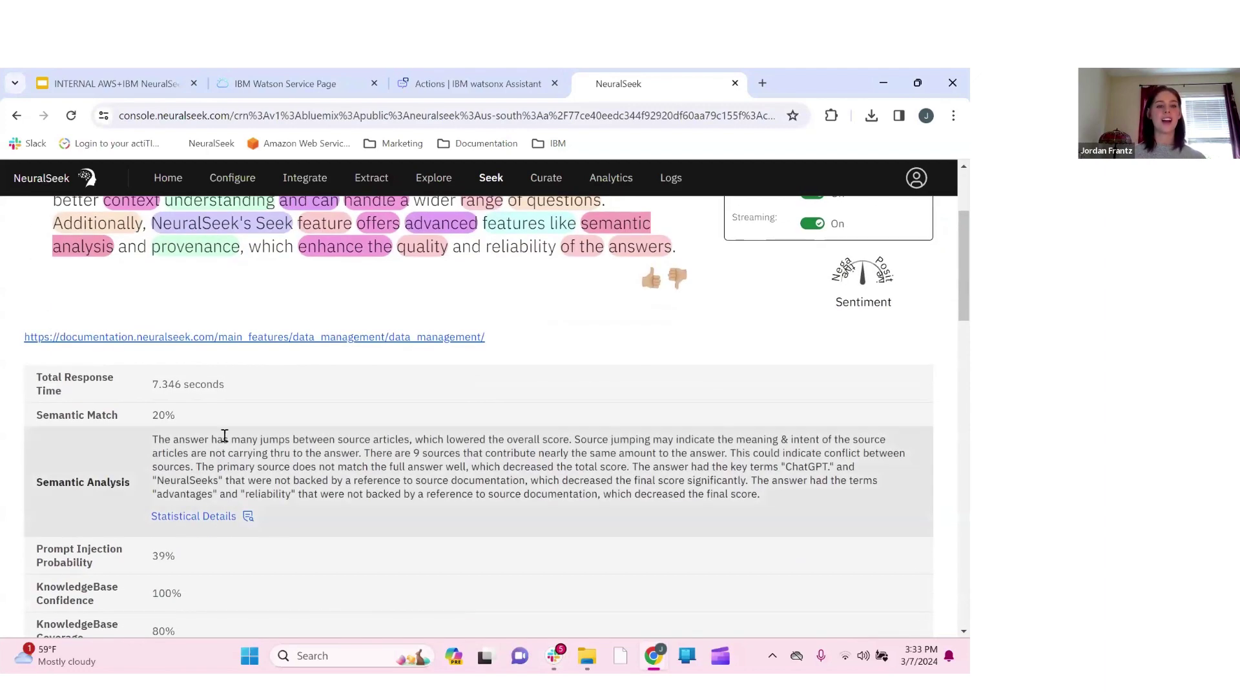
pyautogui.scroll(-5, 332, 497)
pyautogui.scroll(8, 332, 497)
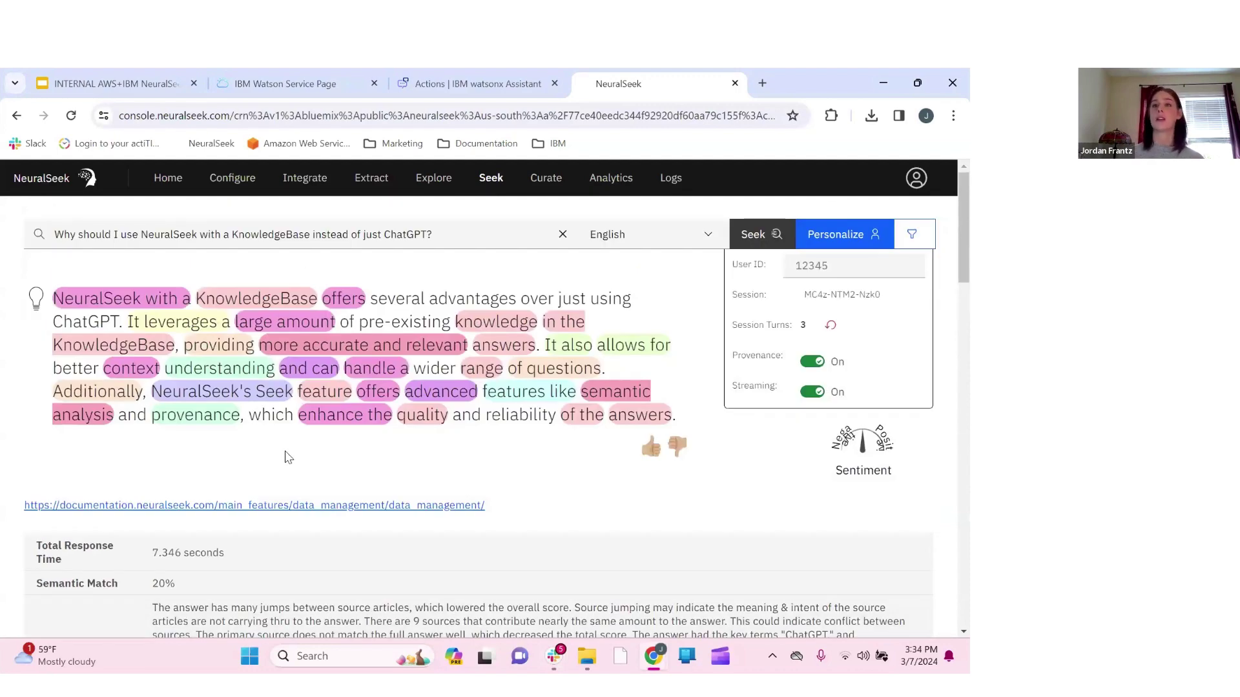
pyautogui.scroll(-2, 343, 470)
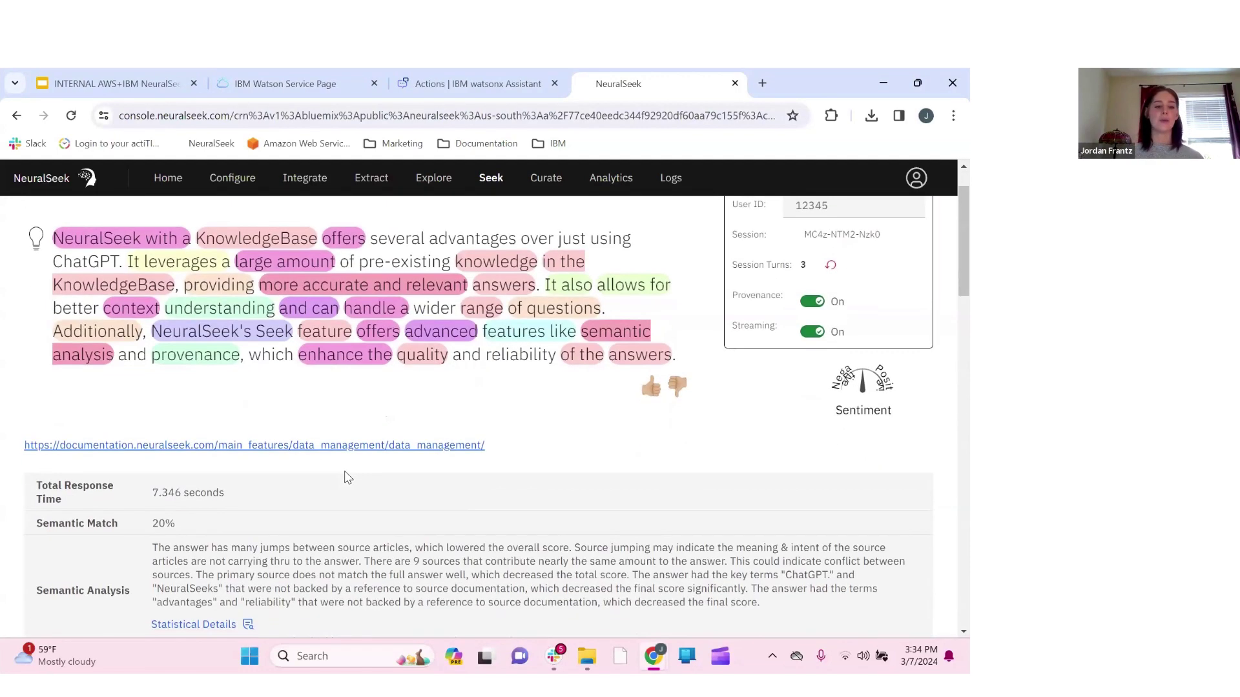
pyautogui.scroll(-6, 346, 478)
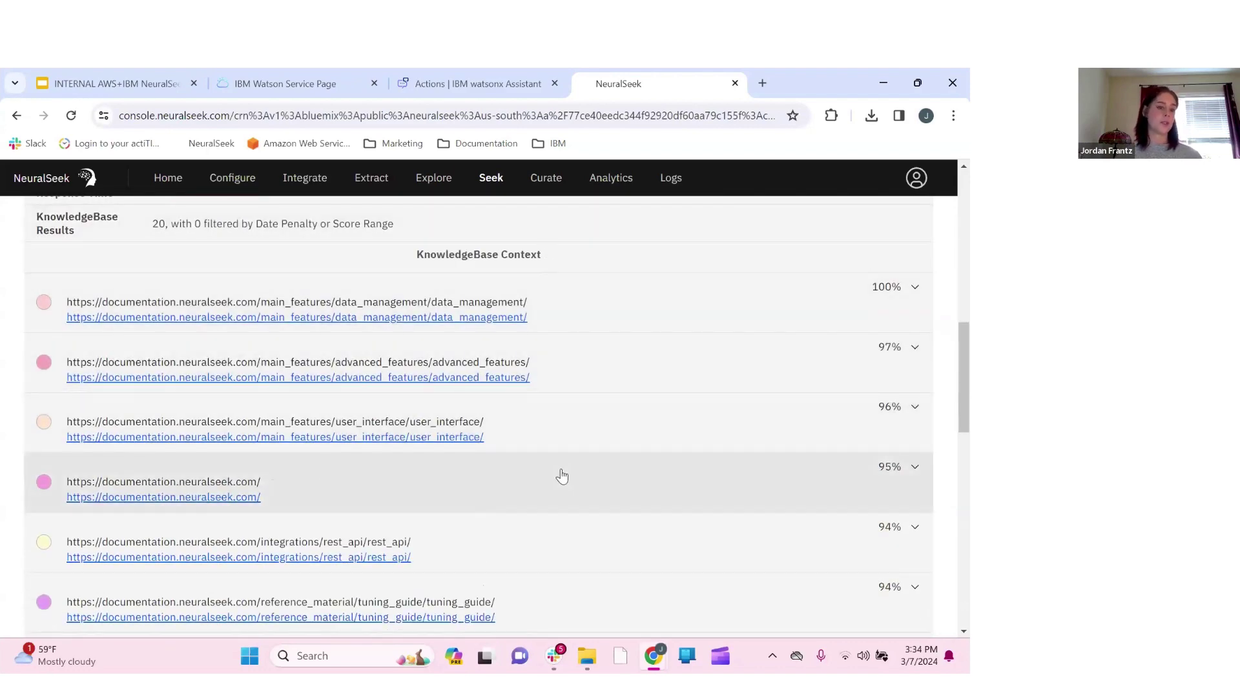
pyautogui.scroll(9, 561, 476)
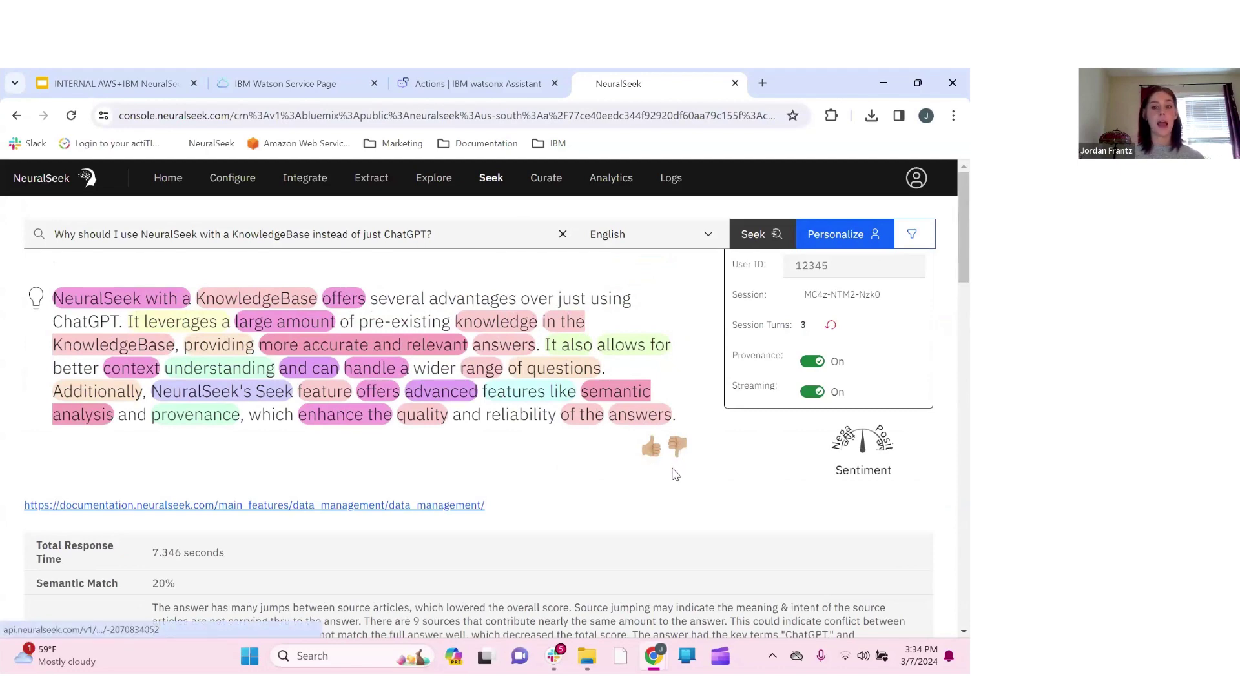
# Give thumbs feedback on the ChatGPT-comparison answer and check its cited source
pyautogui.click(652, 453)
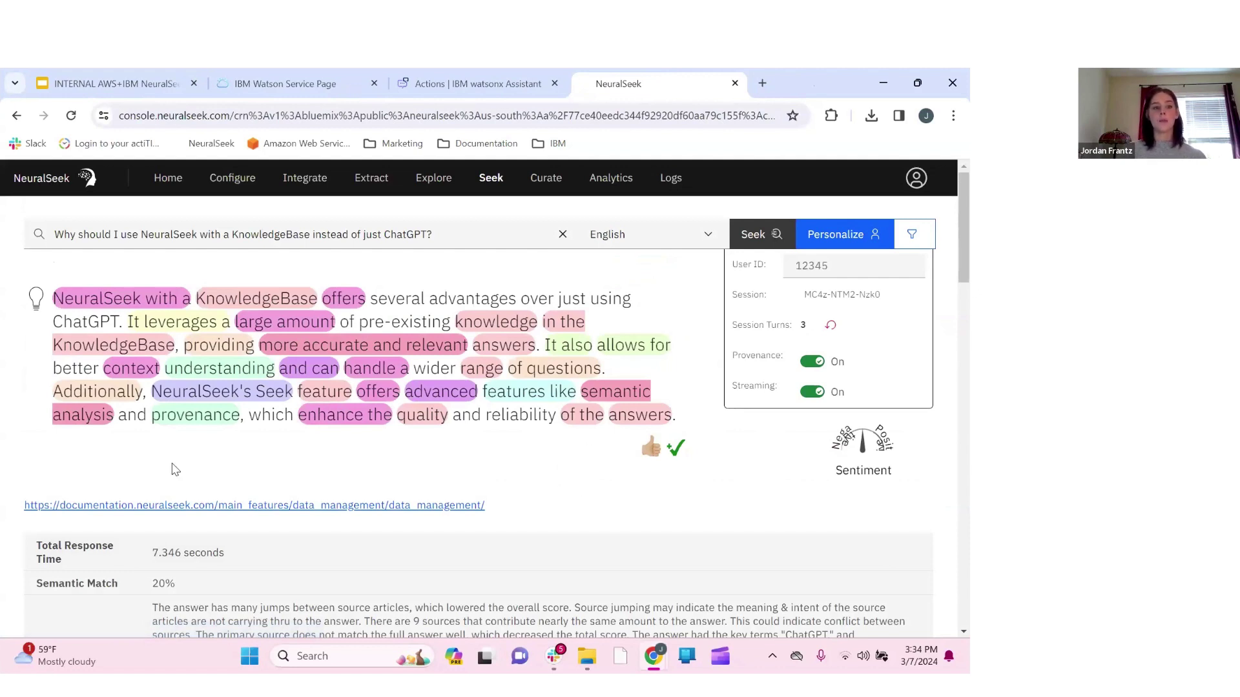
pyautogui.scroll(-1, 269, 472)
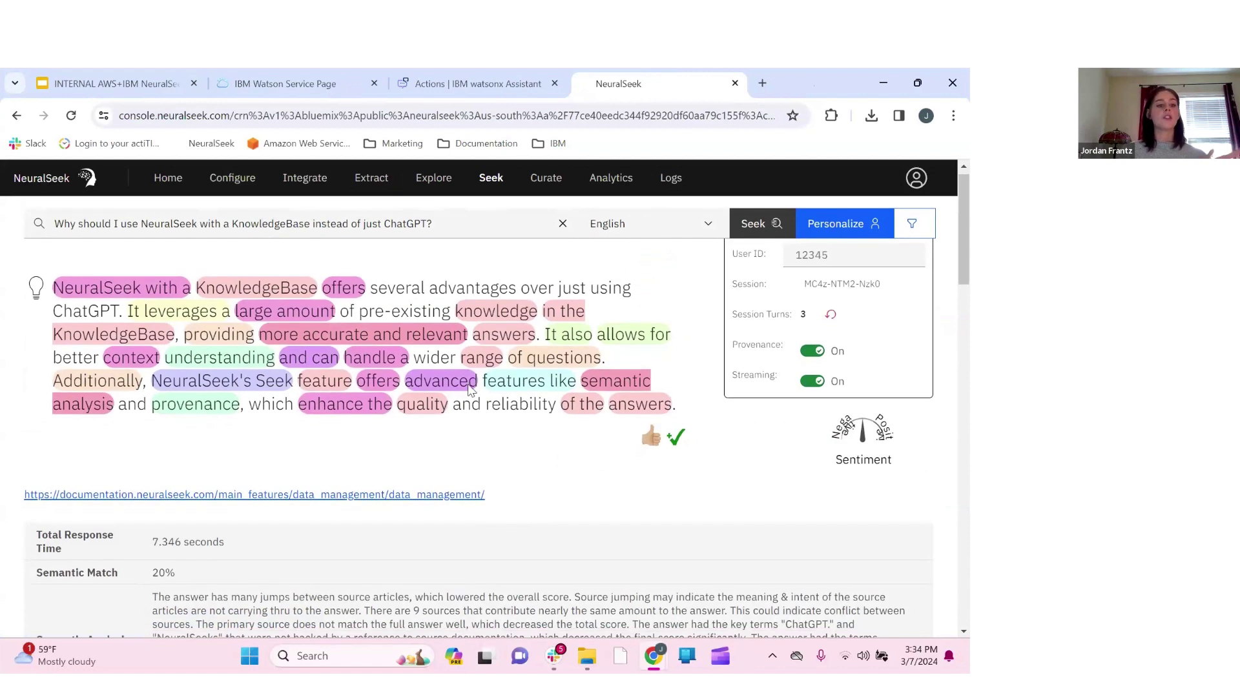
pyautogui.scroll(1, 514, 421)
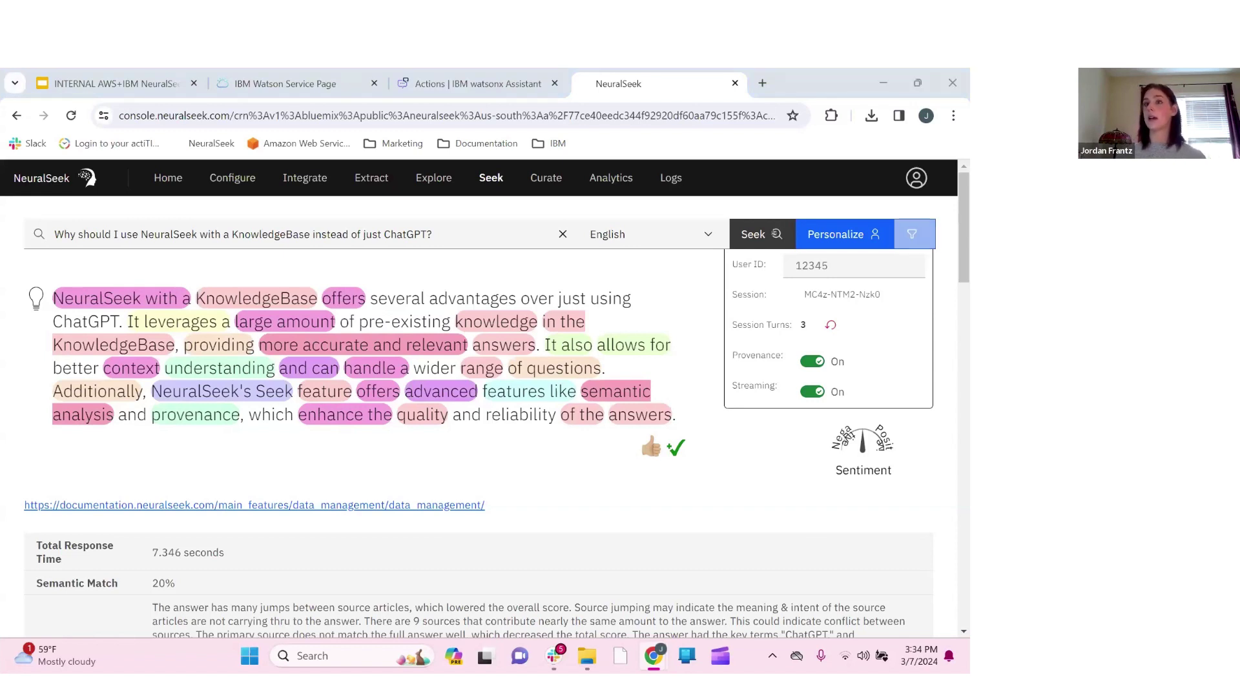
# Go to Curate and expand FAQ-formula_pi to see its example questions and stored answer
pyautogui.click(538, 184)
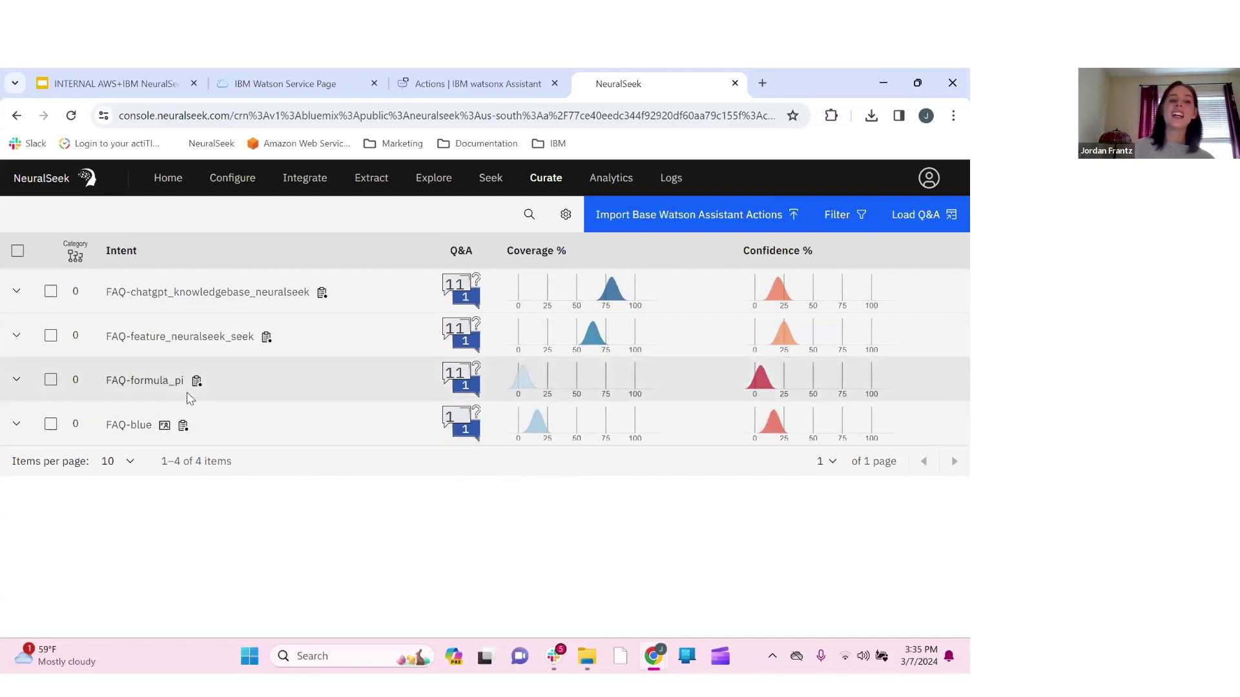
pyautogui.click(16, 380)
pyautogui.scroll(-1, 272, 525)
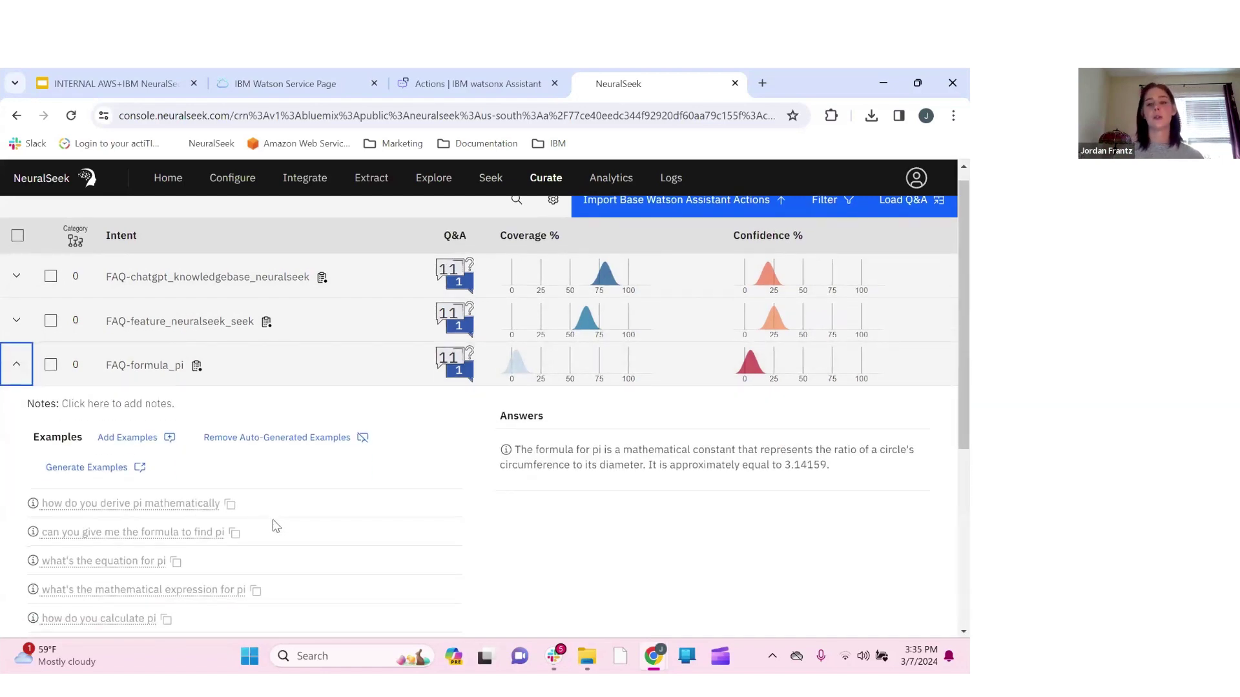
pyautogui.moveTo(515, 363)
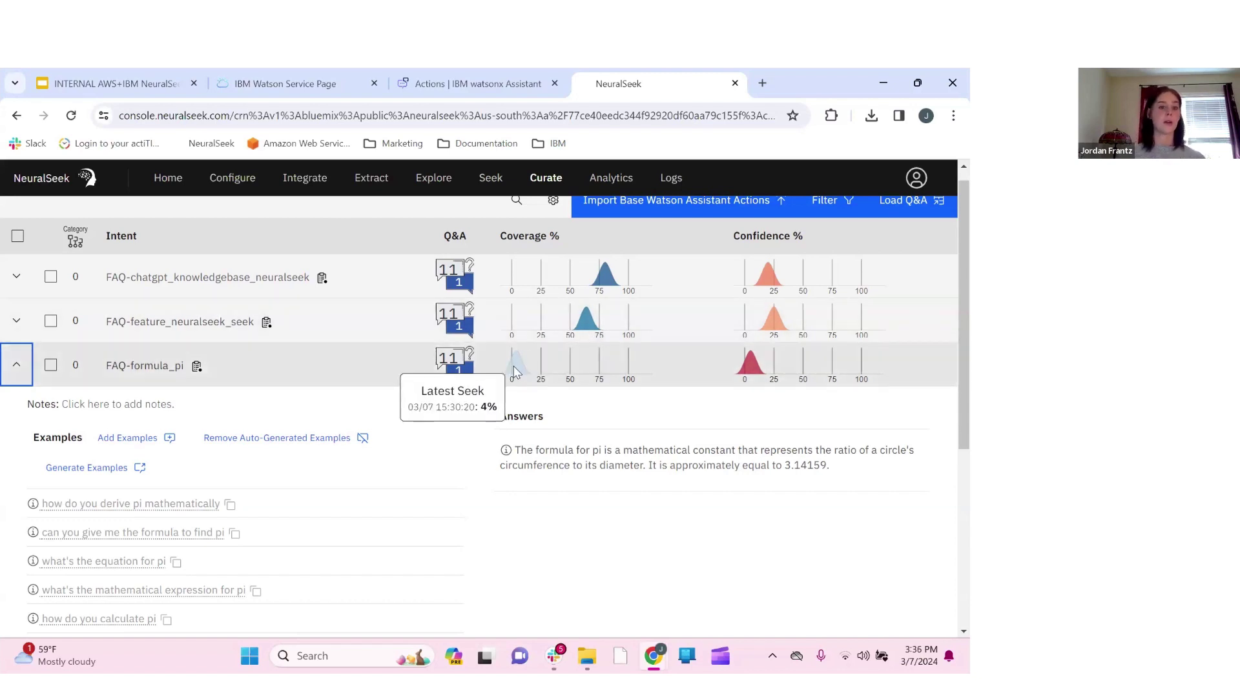
pyautogui.click(21, 371)
pyautogui.click(21, 372)
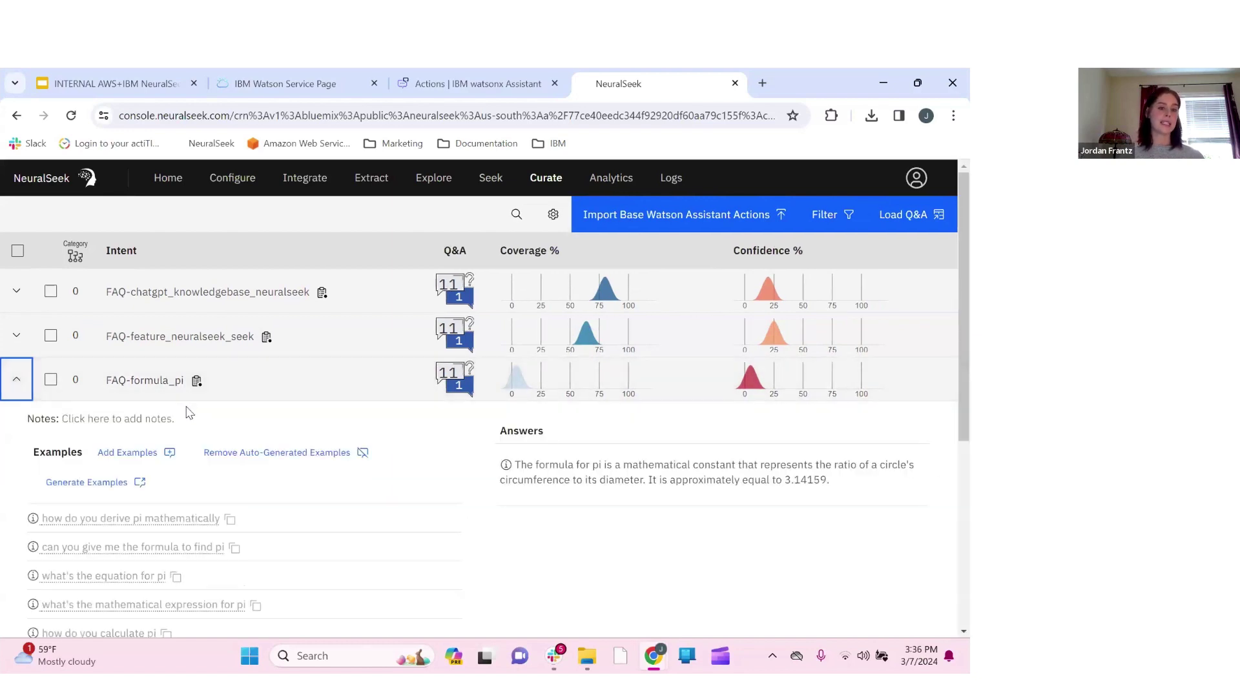
pyautogui.scroll(-1, 197, 388)
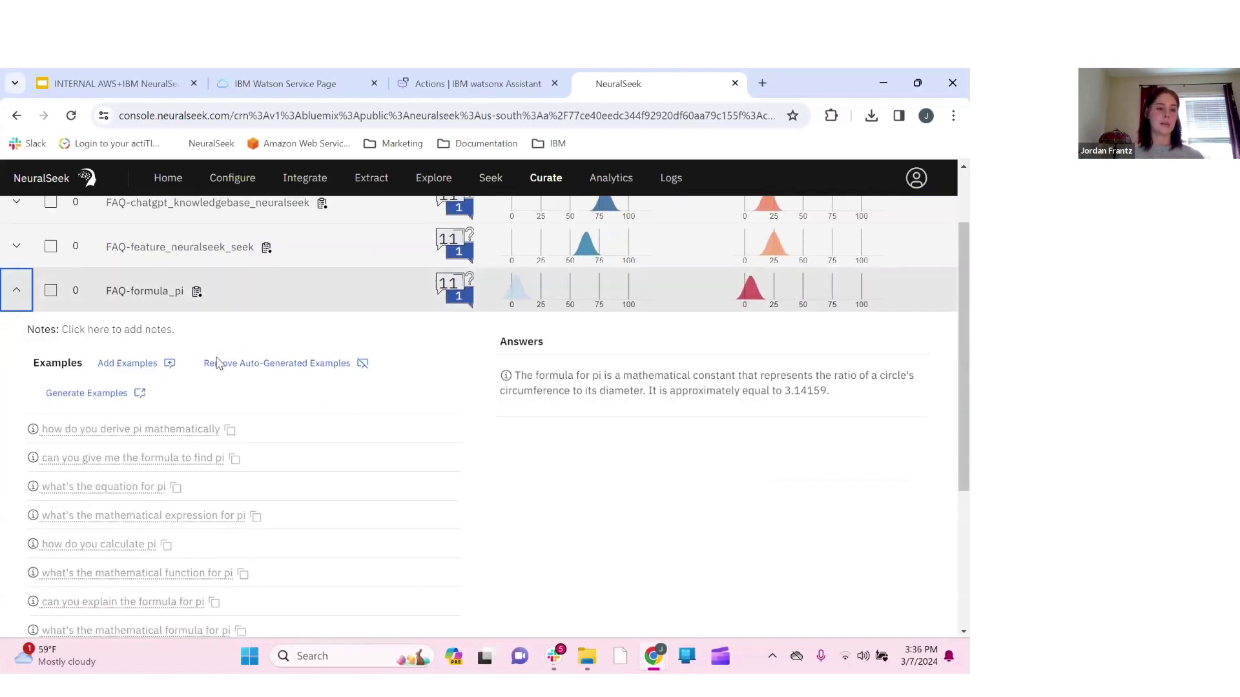
pyautogui.scroll(-1, 297, 355)
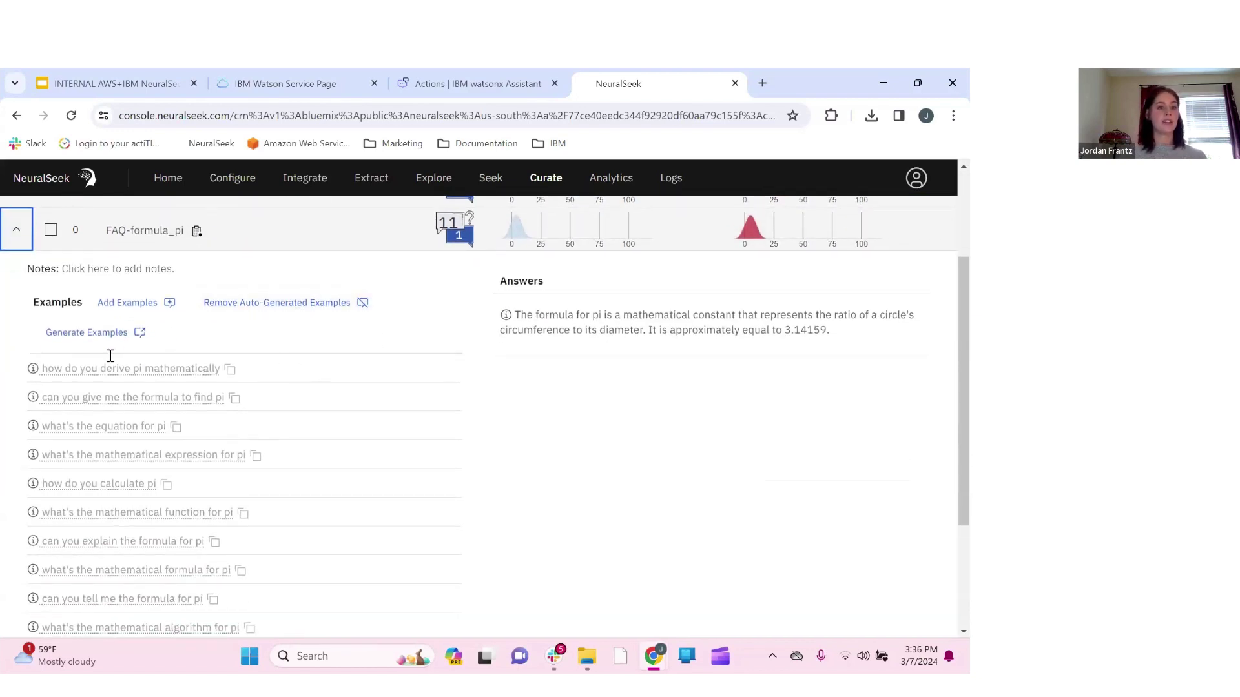
pyautogui.scroll(-1, 191, 507)
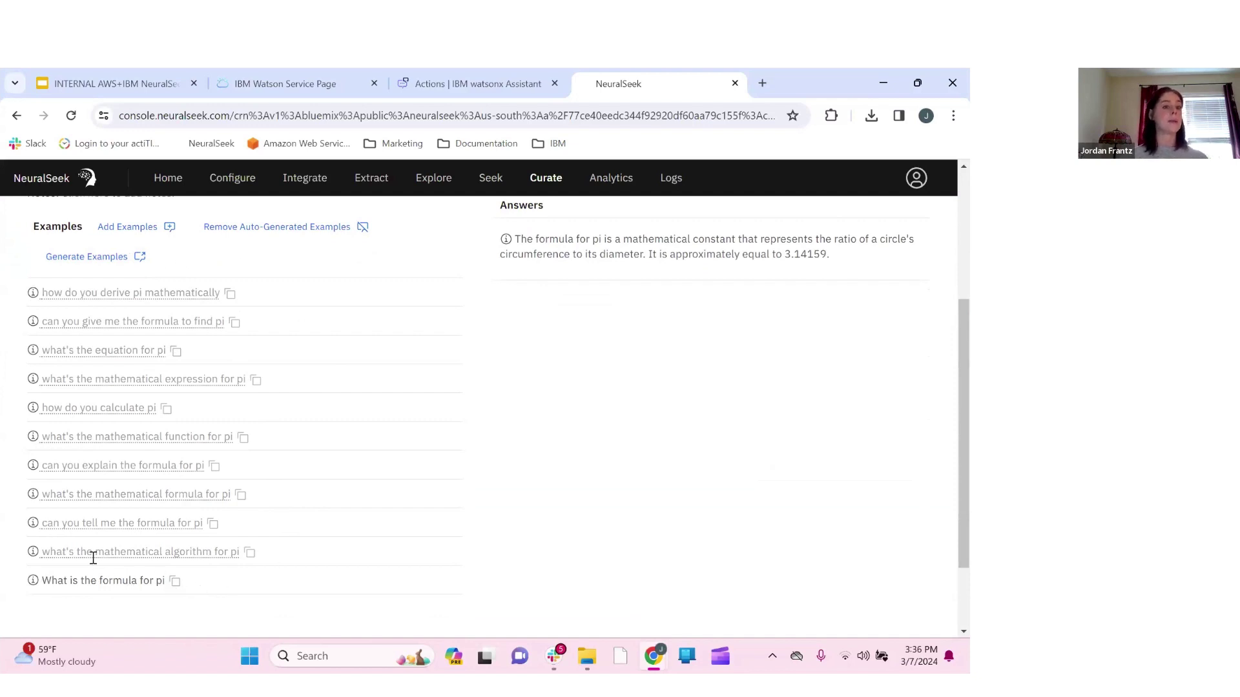
pyautogui.scroll(1, 481, 472)
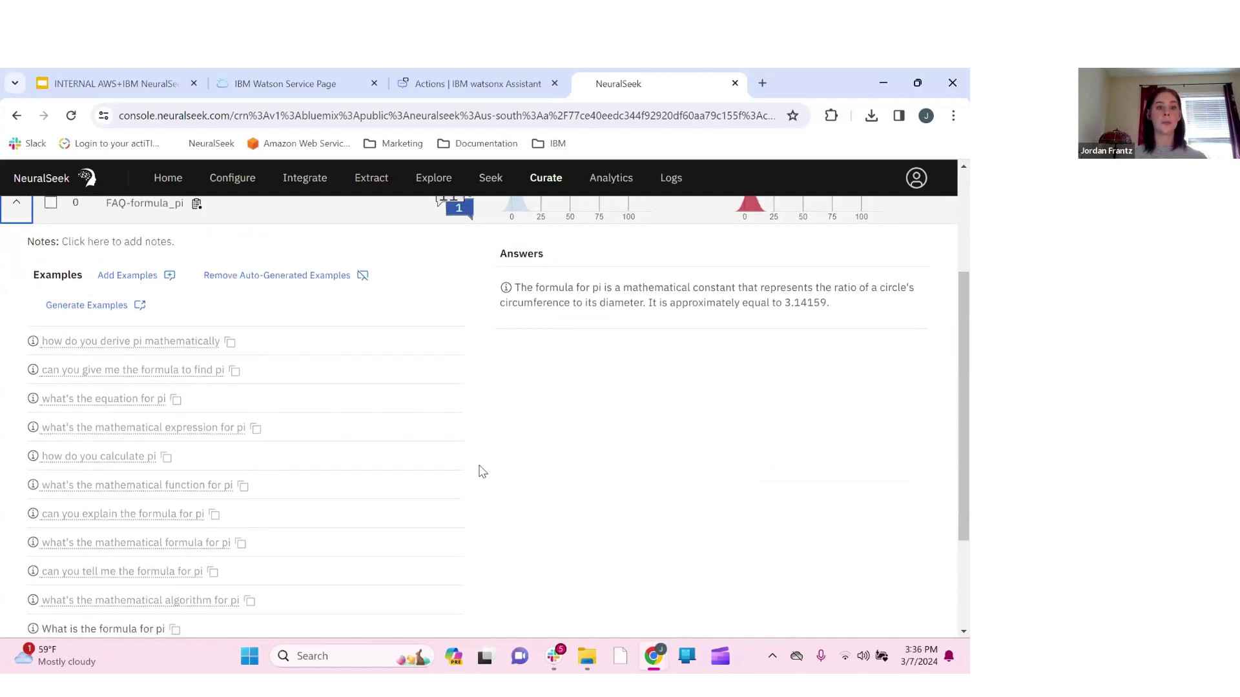
pyautogui.scroll(1, 478, 354)
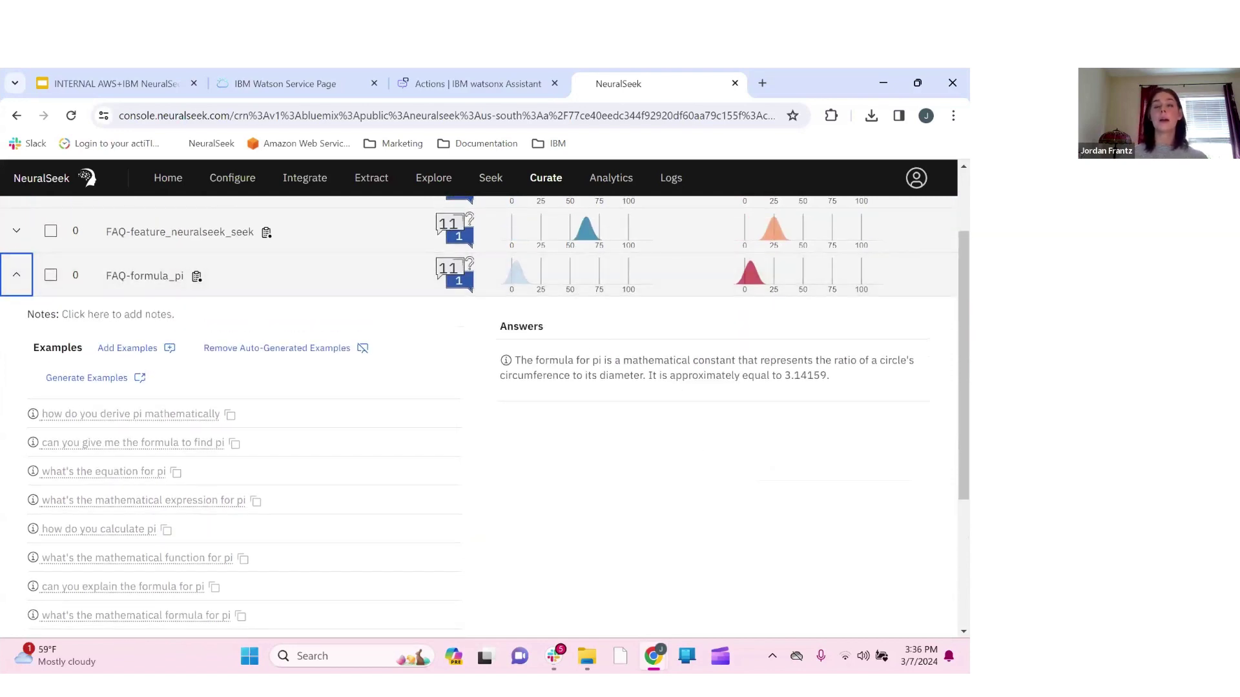
pyautogui.scroll(2, 844, 368)
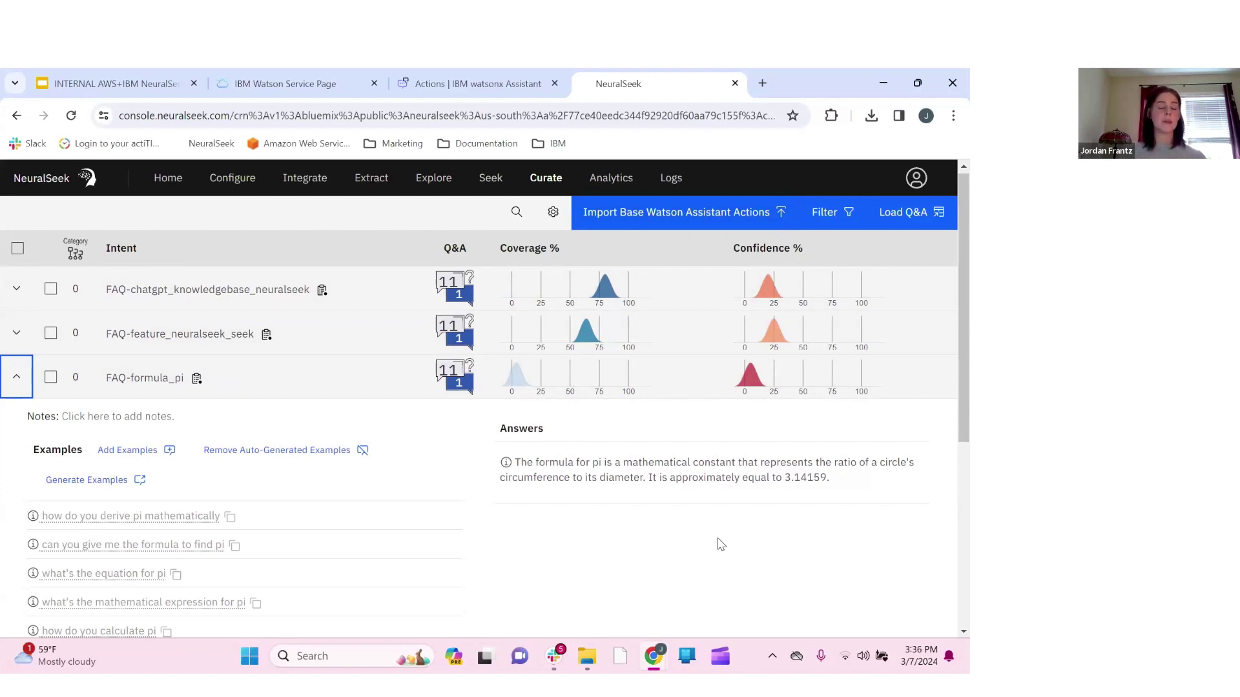
pyautogui.scroll(-1, 684, 530)
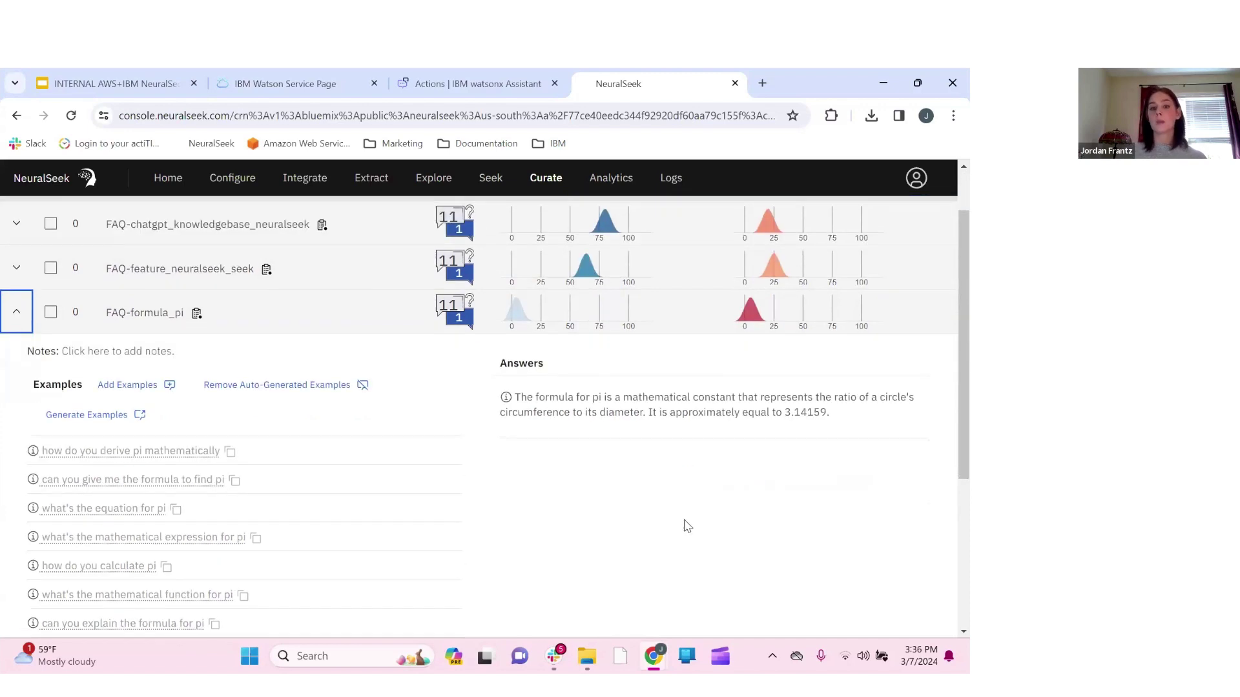
# Trim the FAQ-formula_pi answer to end 'approximately equal to 3.14.' and save it
pyautogui.click(728, 417)
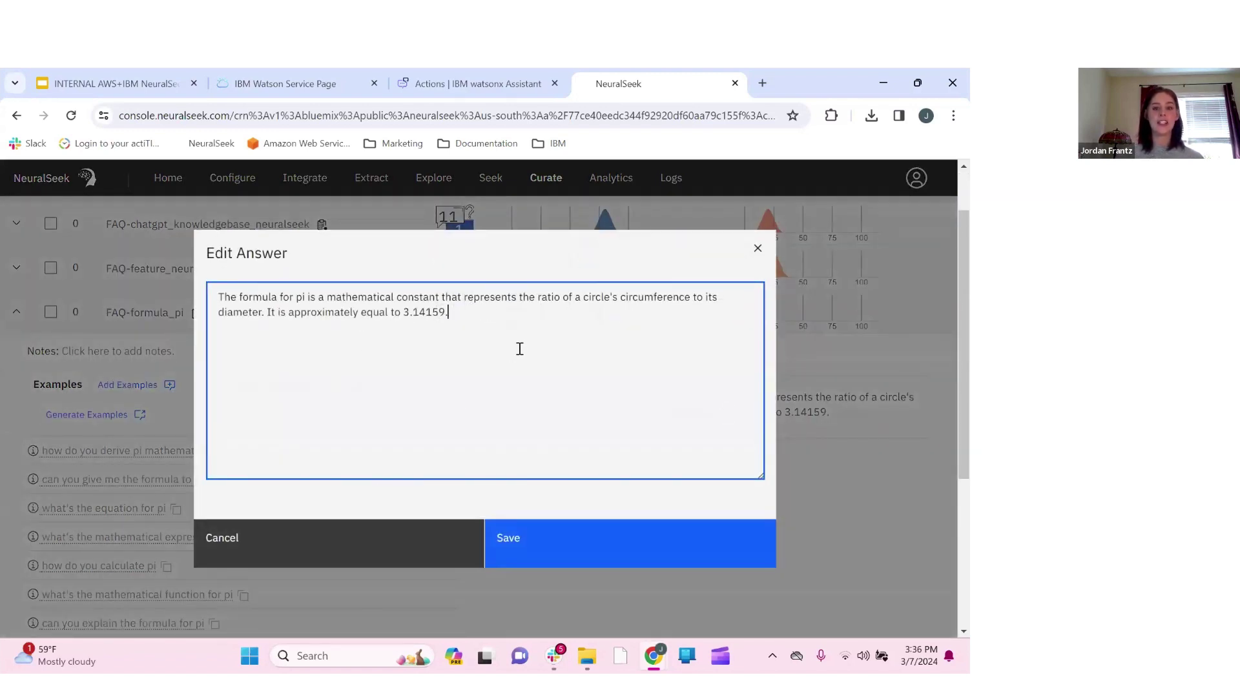
pyautogui.press('BackSpace')
pyautogui.press('BackSpace')
pyautogui.press('BackSpace')
pyautogui.press('BackSpace')
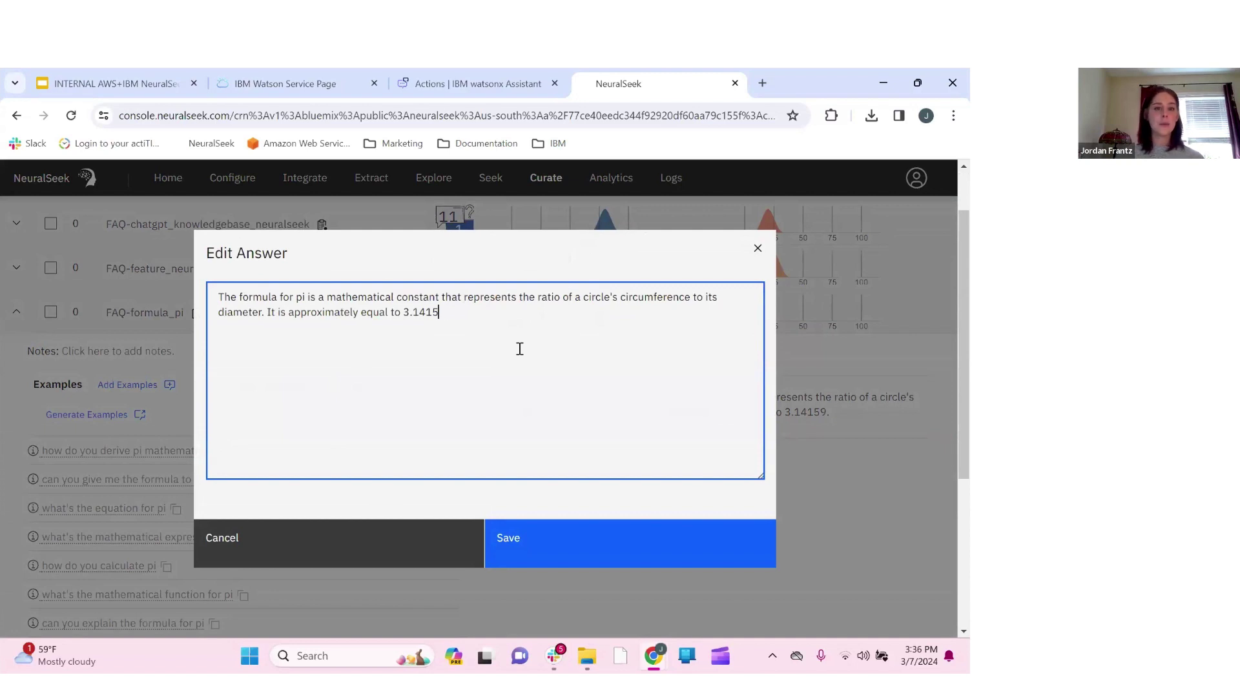
pyautogui.write('.')
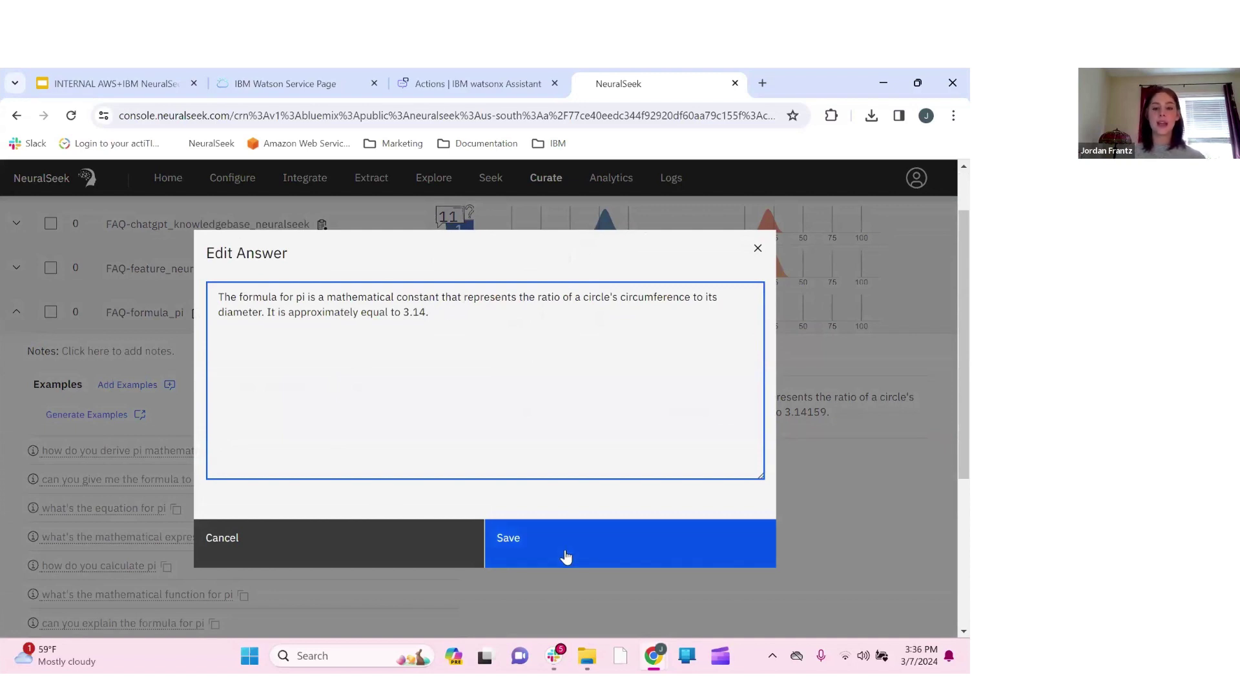
pyautogui.click(564, 555)
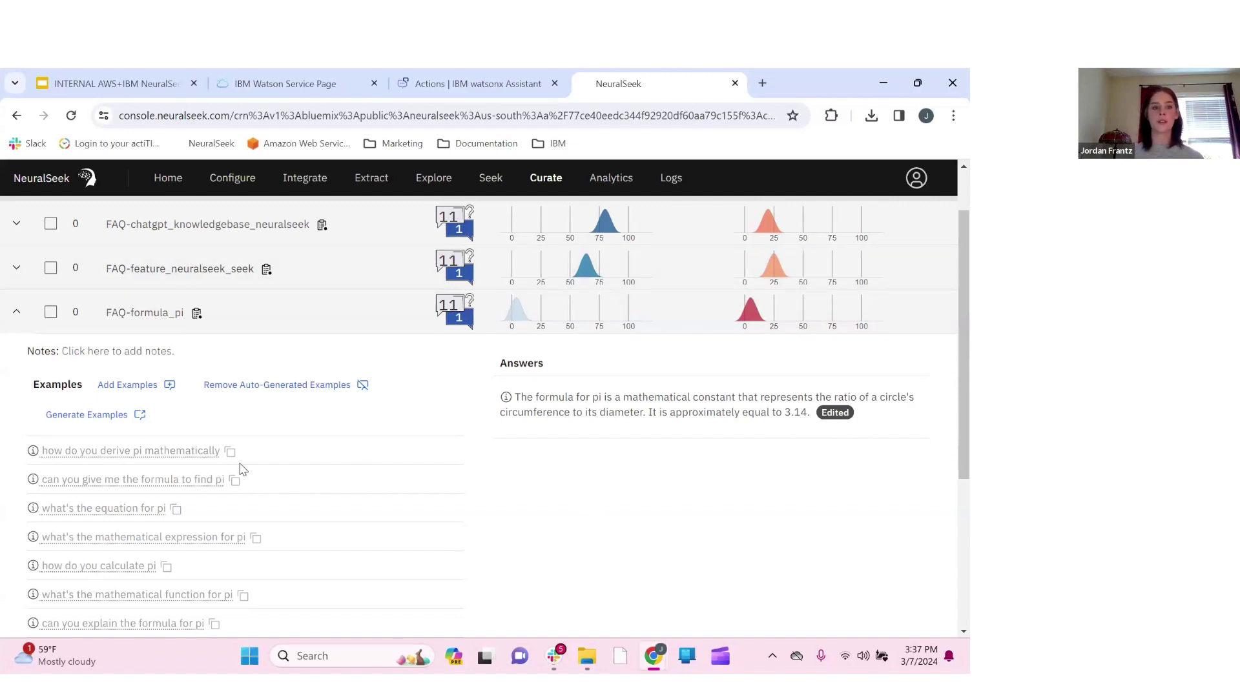
pyautogui.scroll(2, 5, 390)
# Collapse the FAQ-formula_pi row in the curation table
pyautogui.click(16, 381)
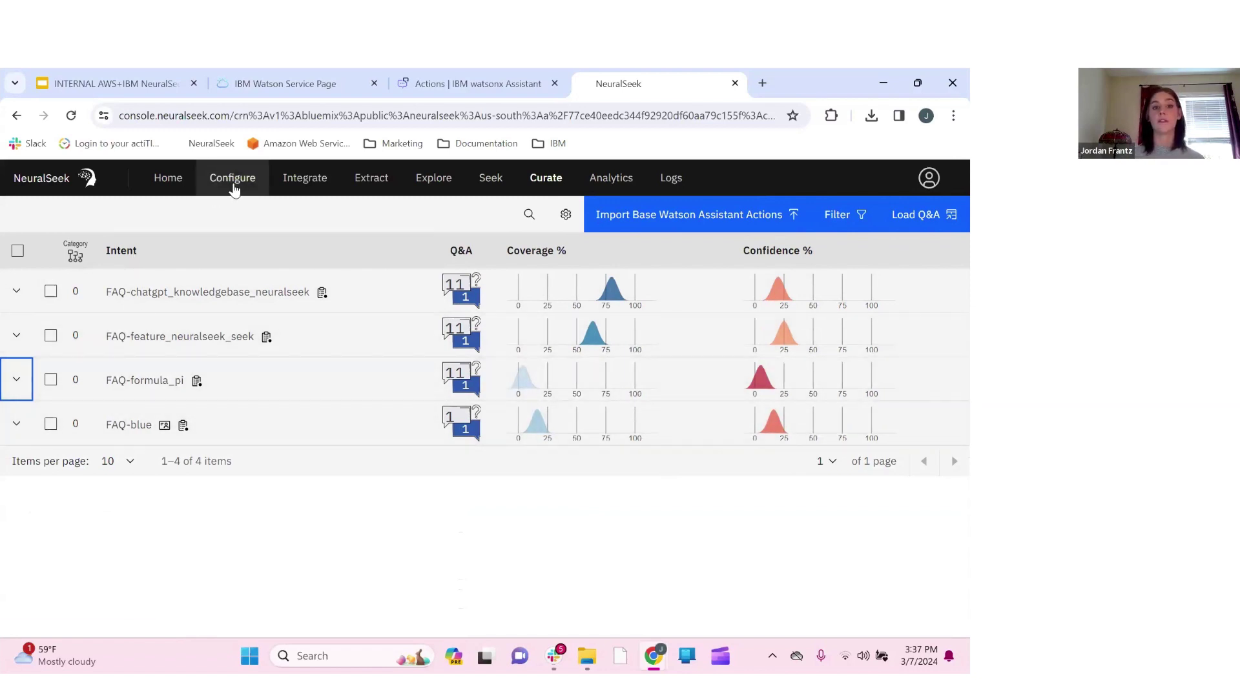
# Open Configure and reveal the advanced configuration sections
pyautogui.click(234, 184)
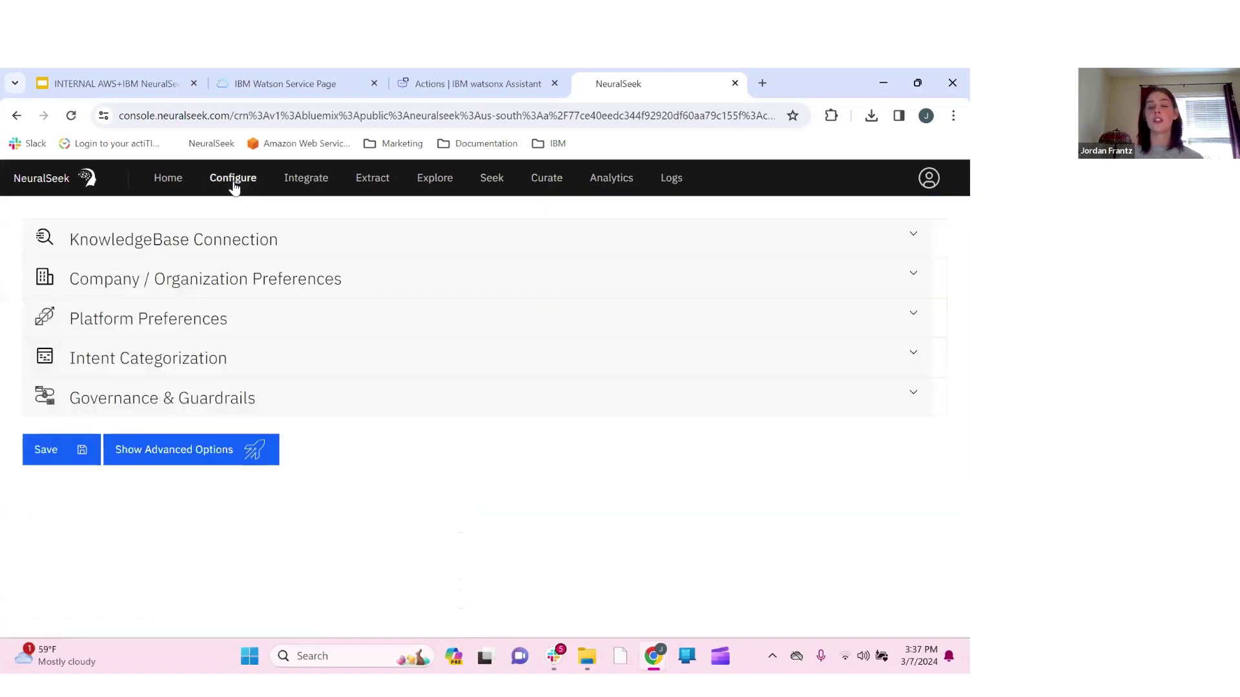
pyautogui.click(149, 460)
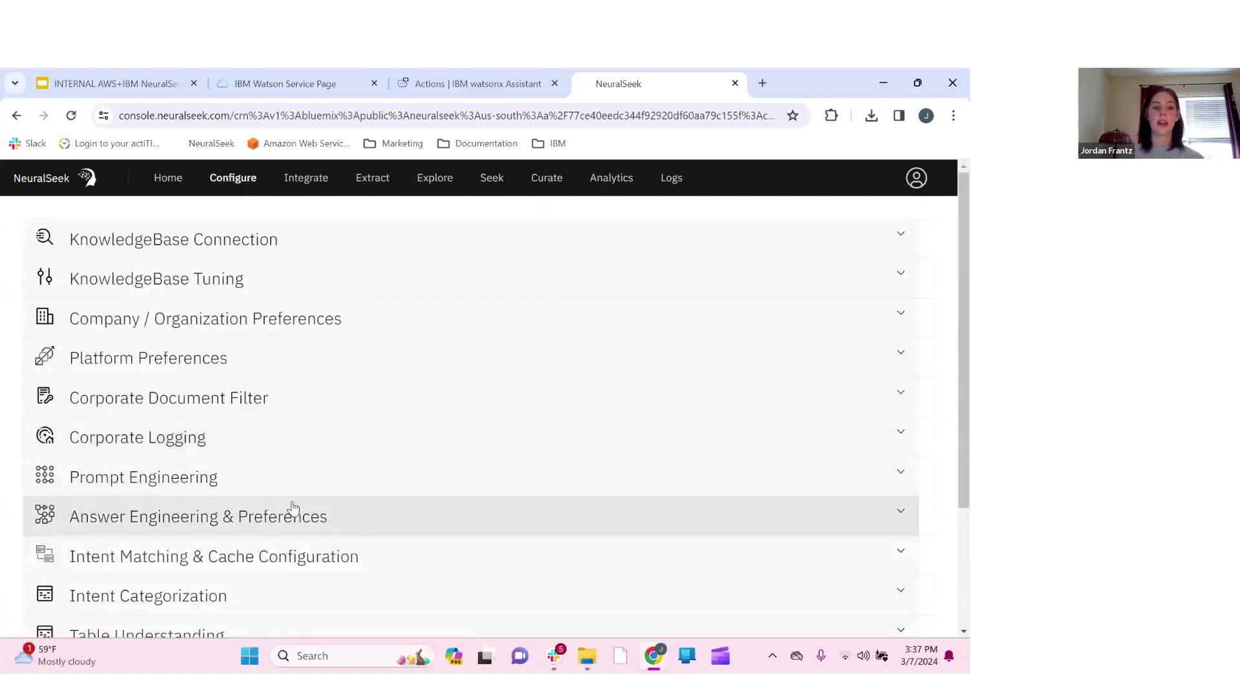
pyautogui.scroll(-1, 293, 509)
pyautogui.scroll(-1, 304, 507)
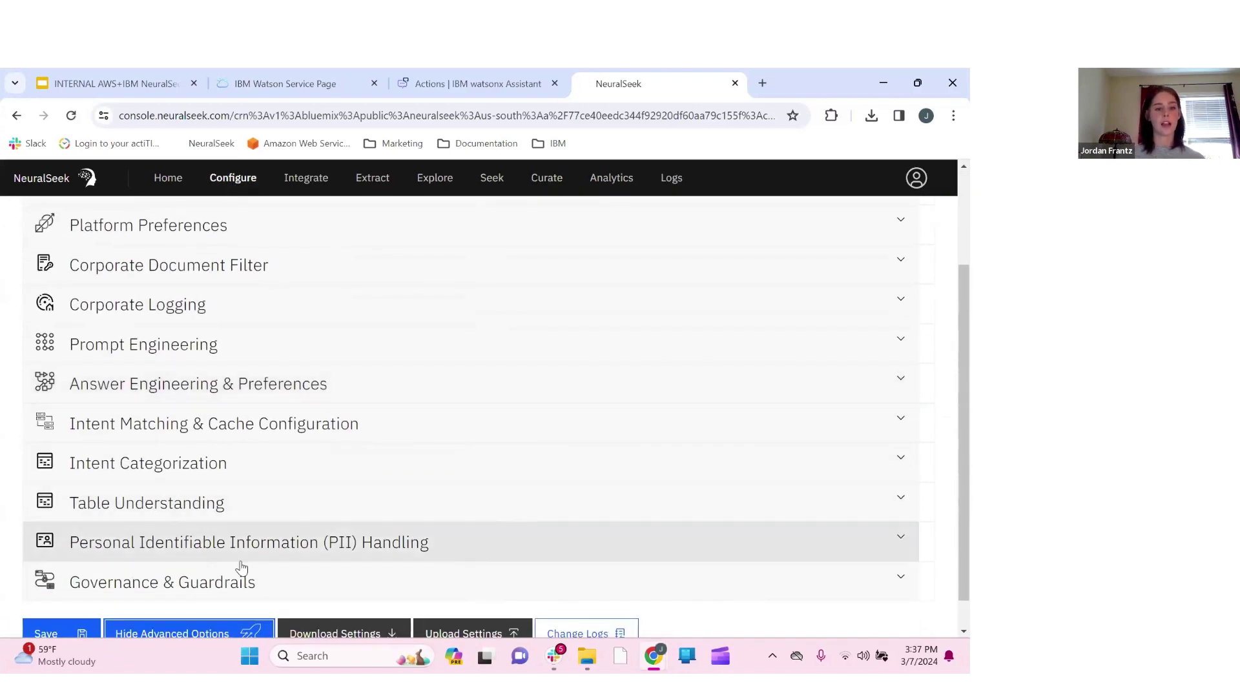
pyautogui.scroll(-1, 193, 584)
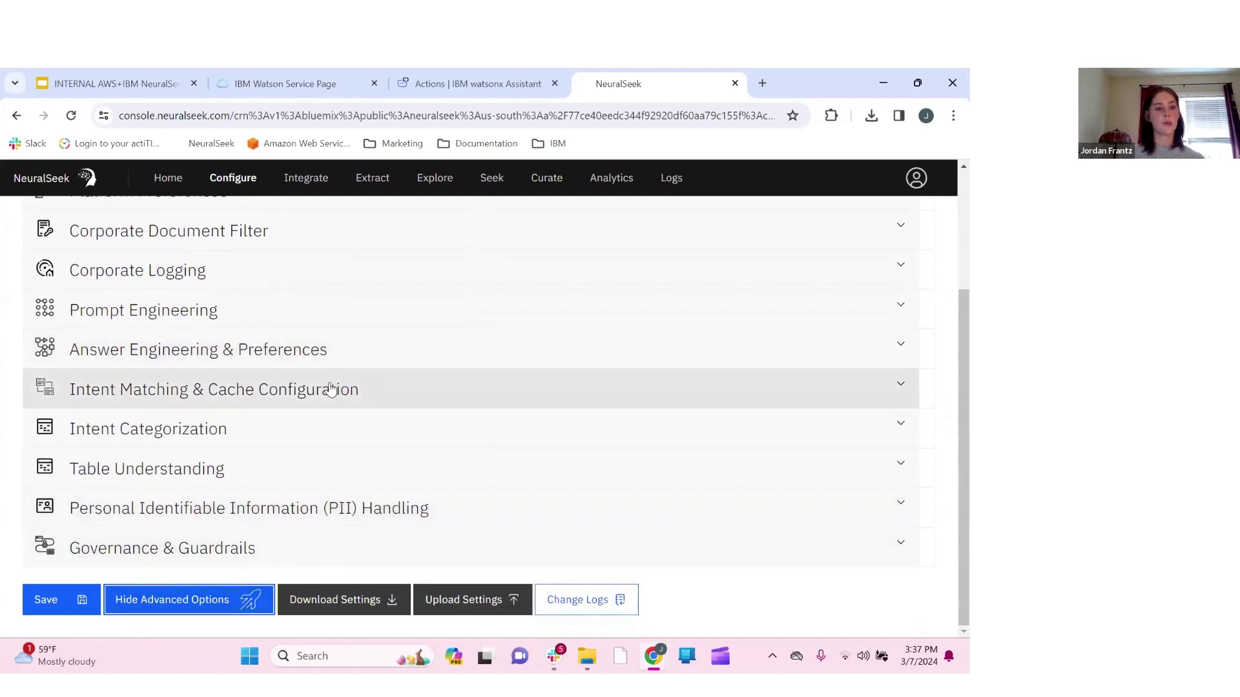
# Expand Intent Matching & Cache Configuration to review edited answer cache 3 and normal answer cache 5
pyautogui.click(498, 384)
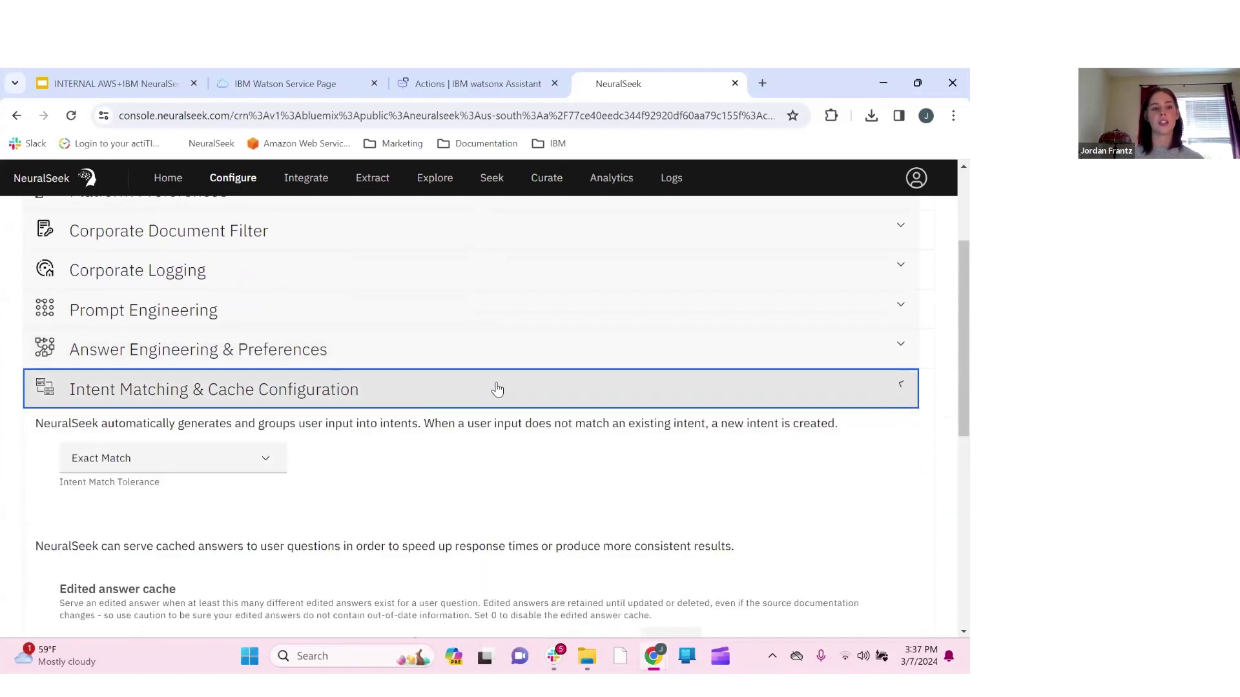
pyautogui.scroll(-1, 560, 442)
pyautogui.scroll(-3, 560, 442)
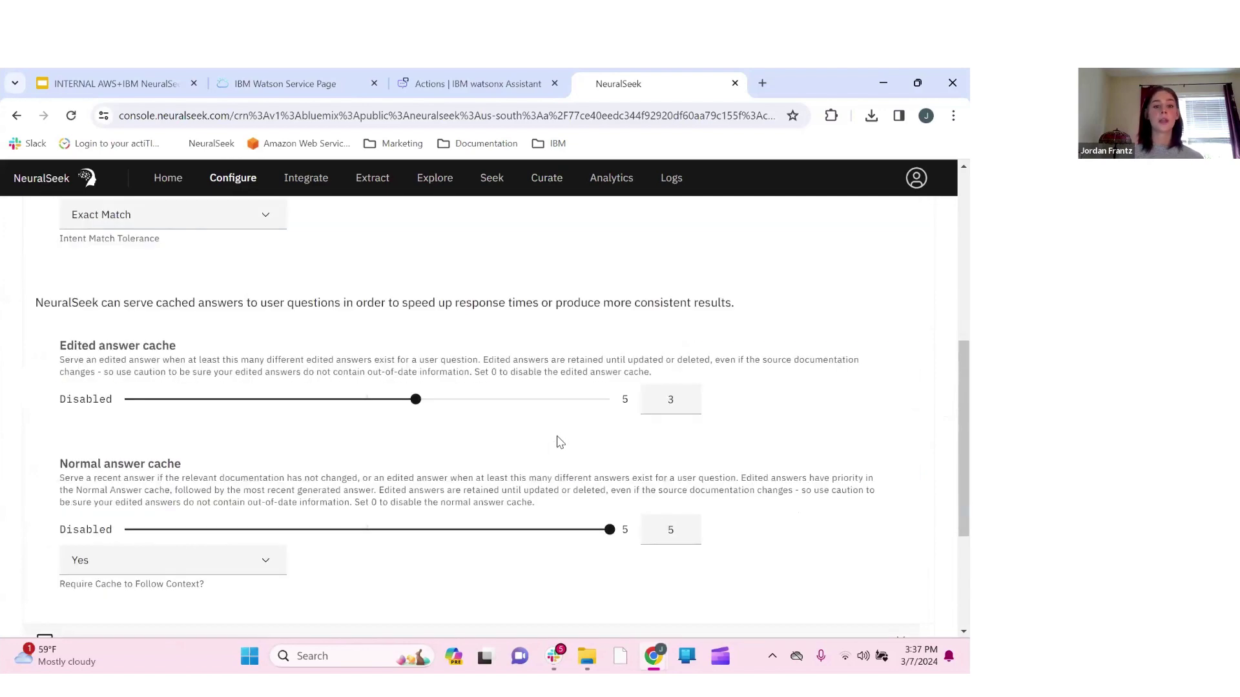
pyautogui.scroll(3, 360, 275)
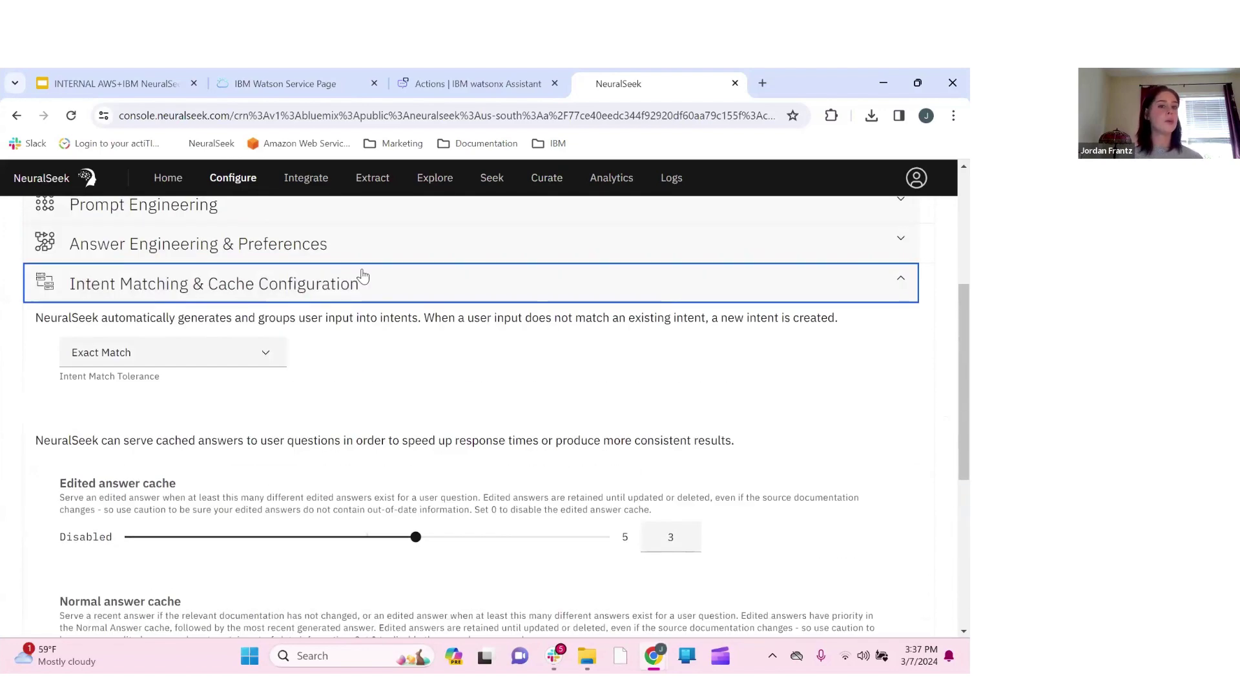
pyautogui.scroll(-1, 413, 439)
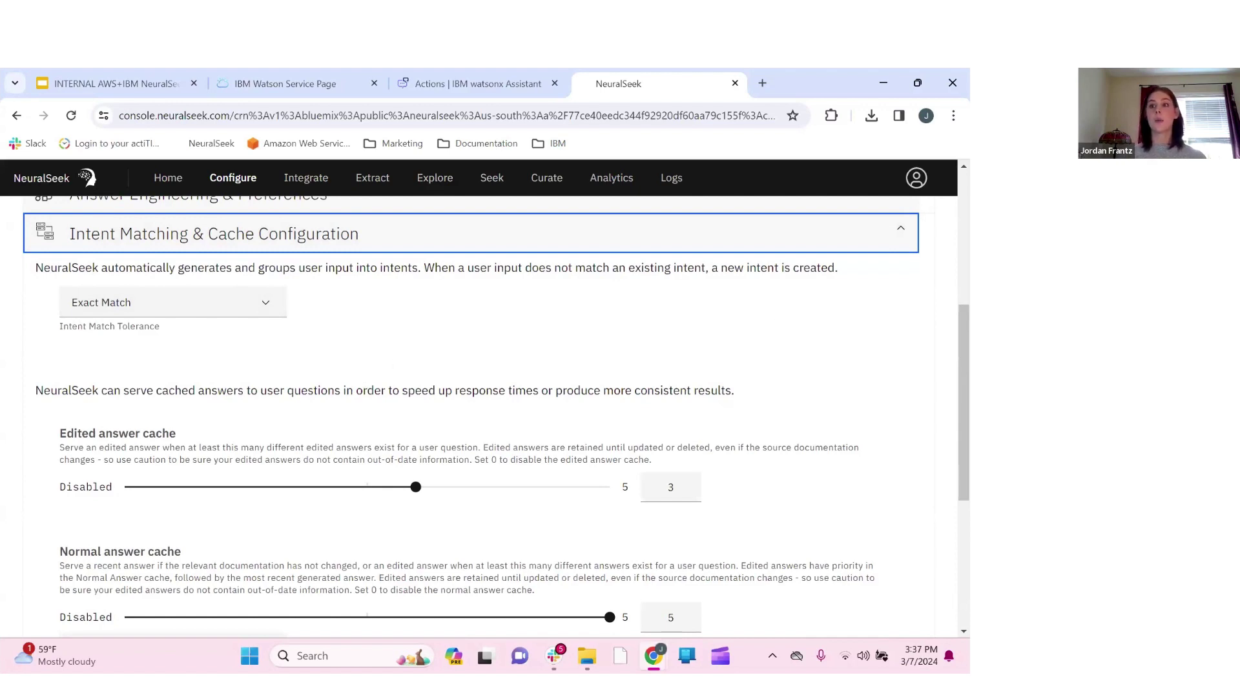
pyautogui.scroll(-1, 443, 454)
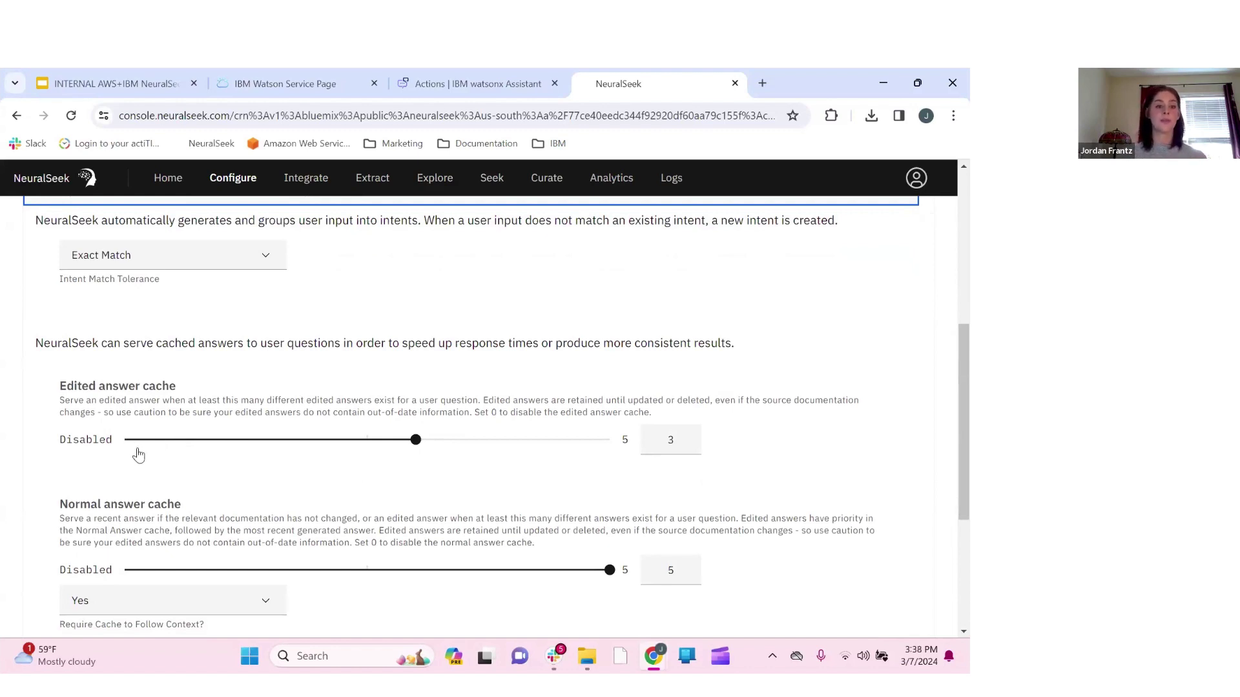
pyautogui.scroll(-1, 345, 494)
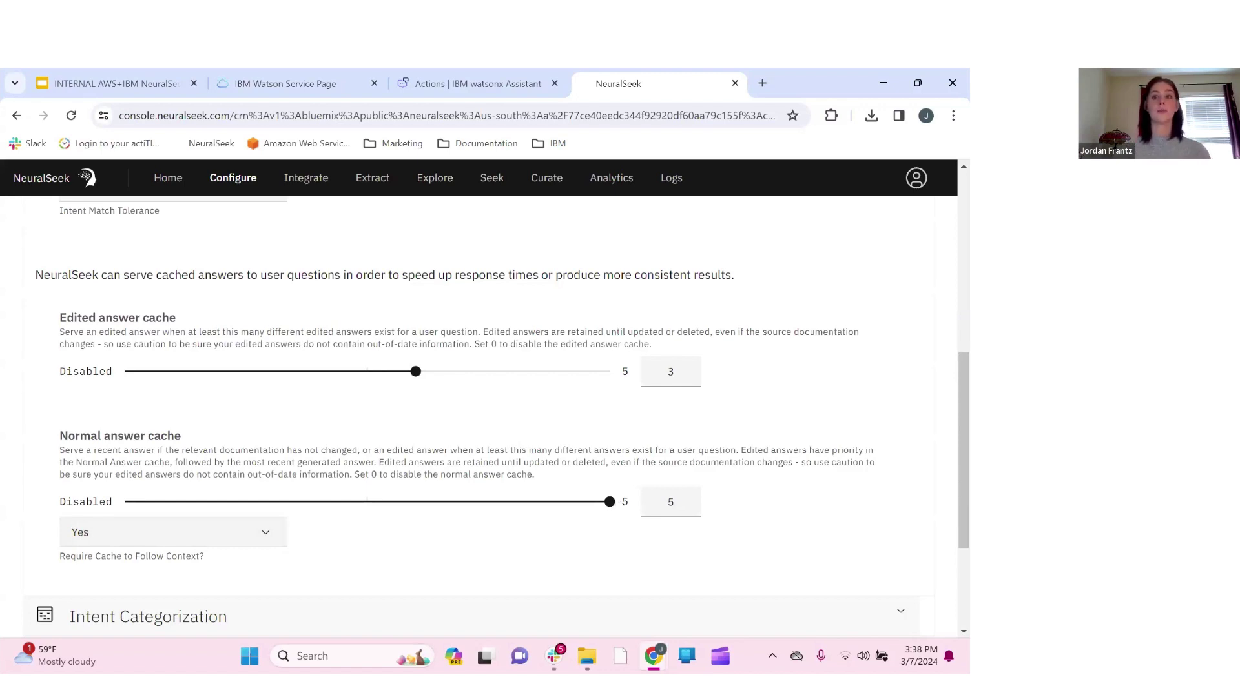
pyautogui.scroll(-3, 348, 354)
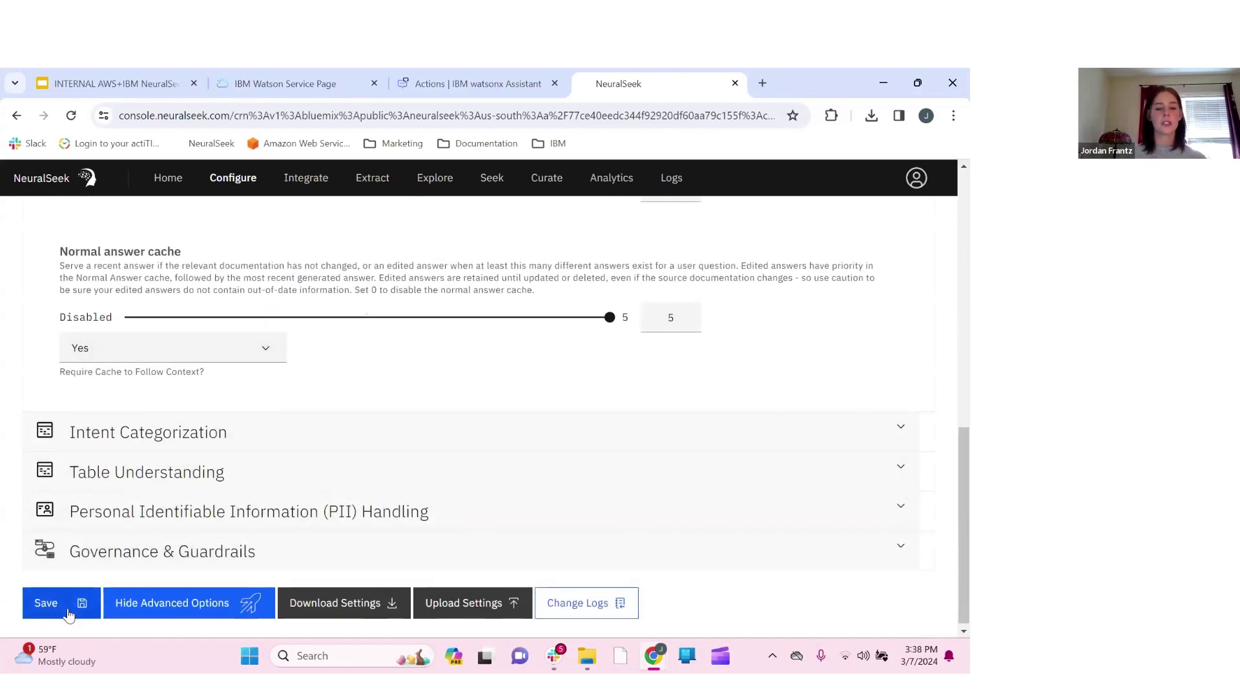
pyautogui.scroll(15, 543, 474)
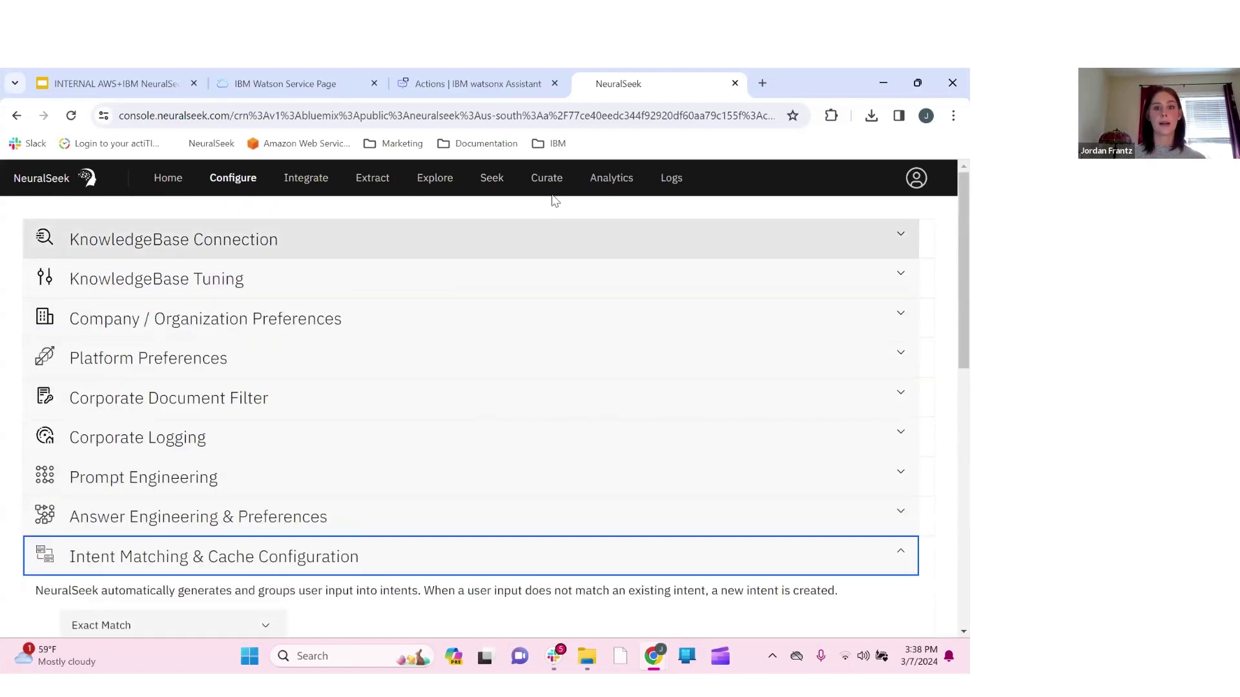
# Return to Curate, glance at Integrate, and come back to the four-intent table
pyautogui.click(535, 184)
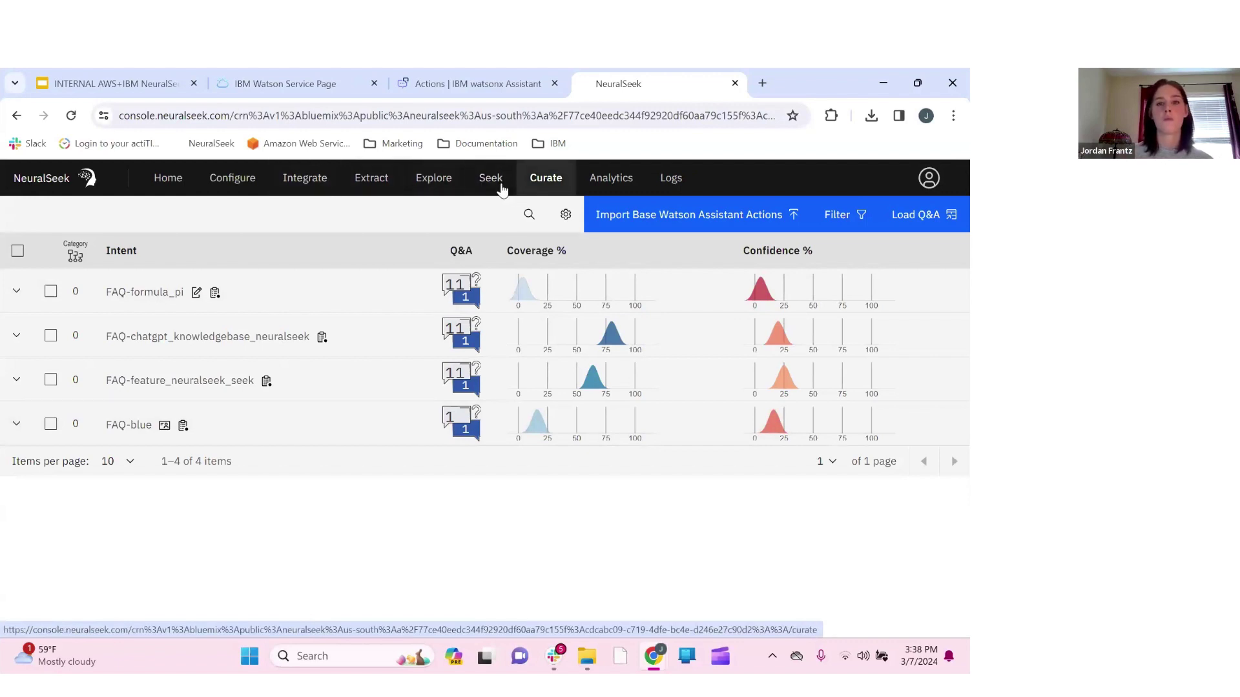
pyautogui.click(309, 184)
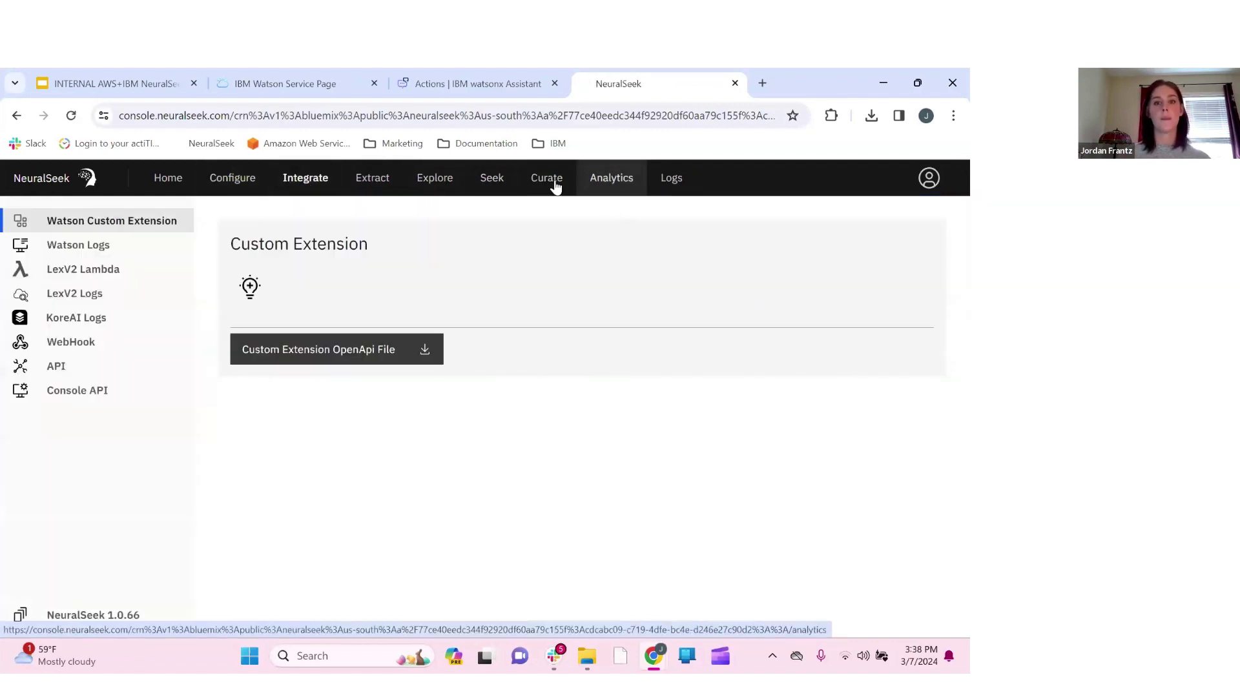
pyautogui.click(544, 181)
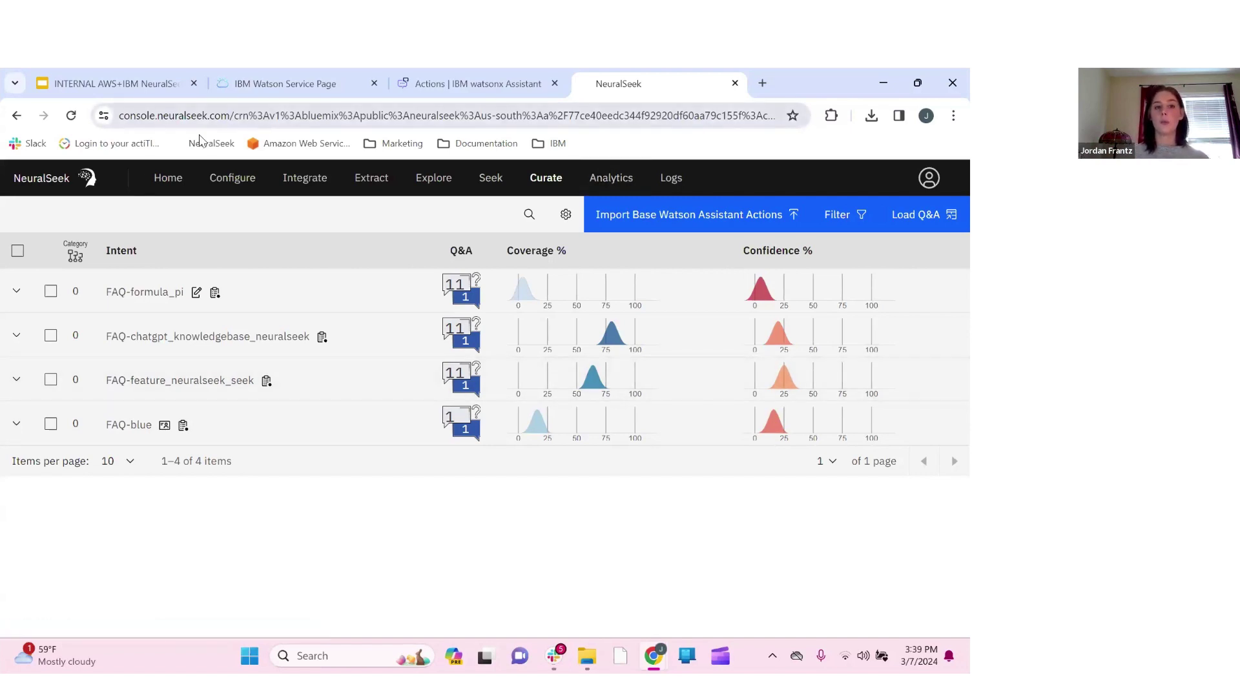
# Auto-generate questions from the knowledge base on Home, review the list, and return to Curate
pyautogui.click(167, 181)
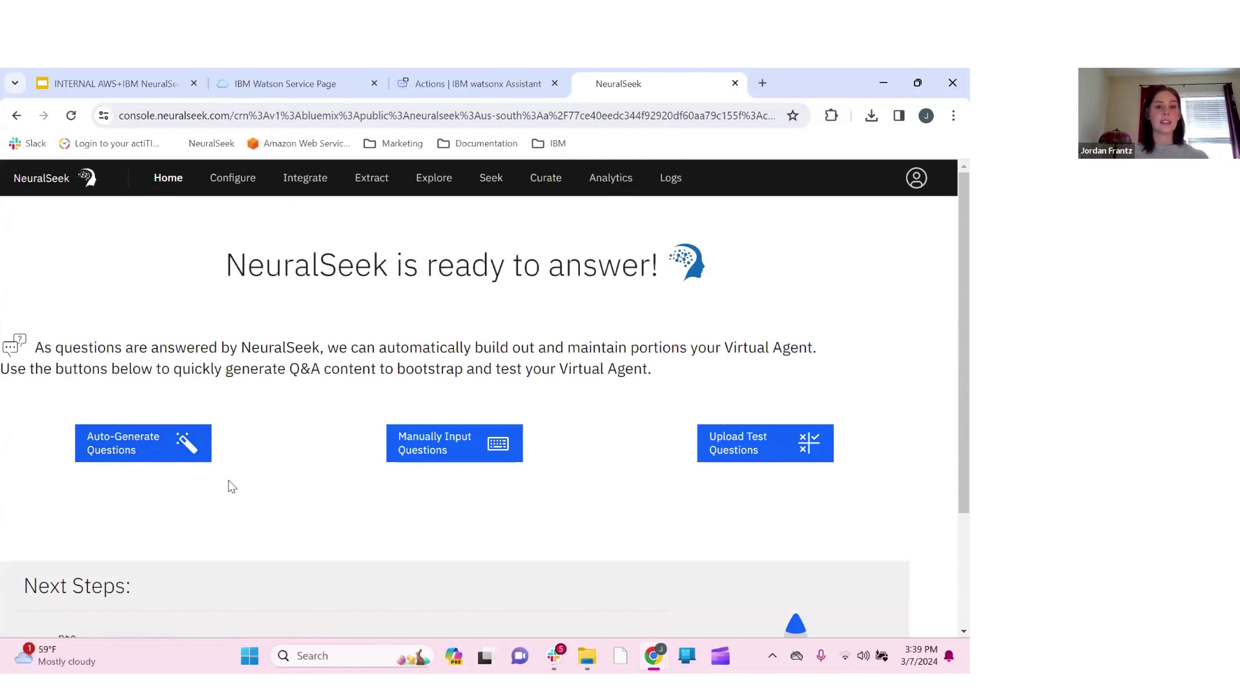
pyautogui.click(148, 452)
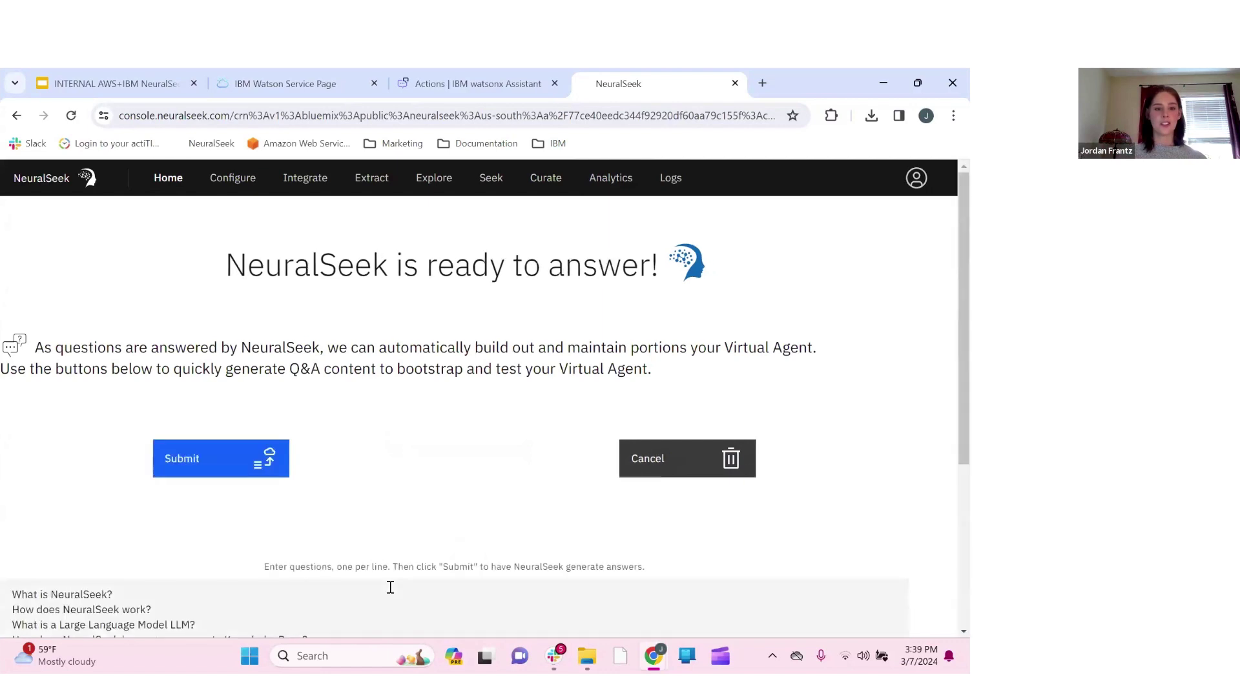
pyautogui.scroll(-4, 390, 587)
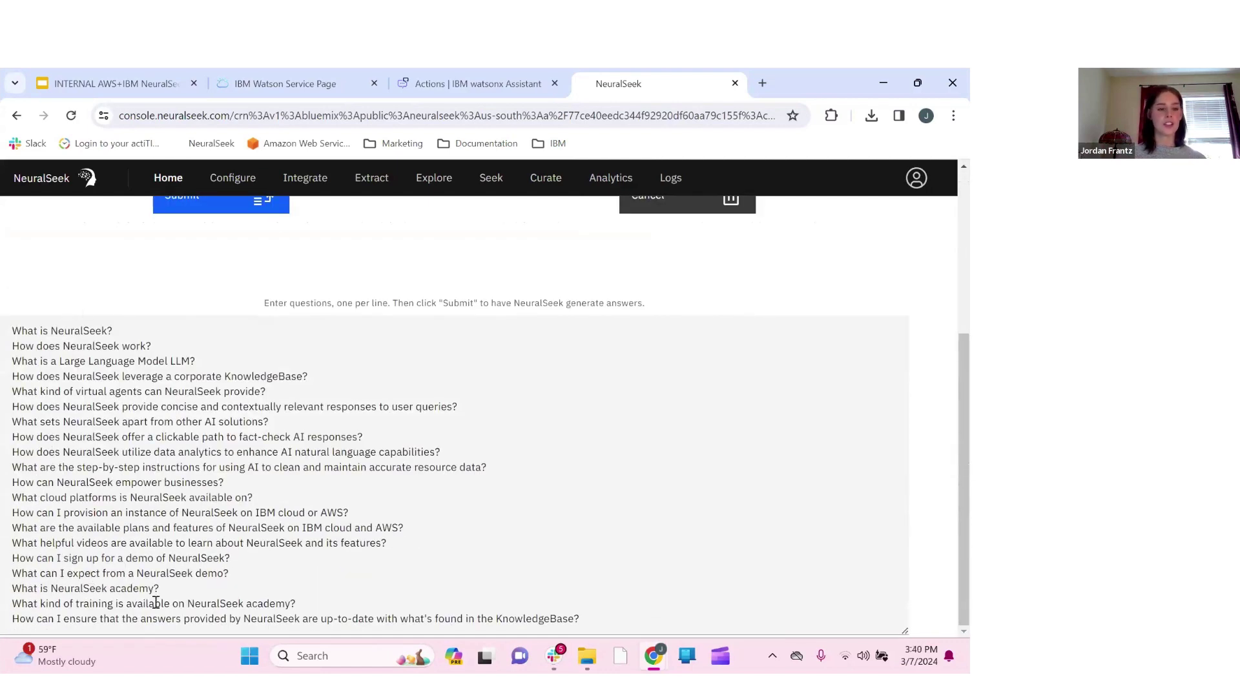
pyautogui.click(555, 180)
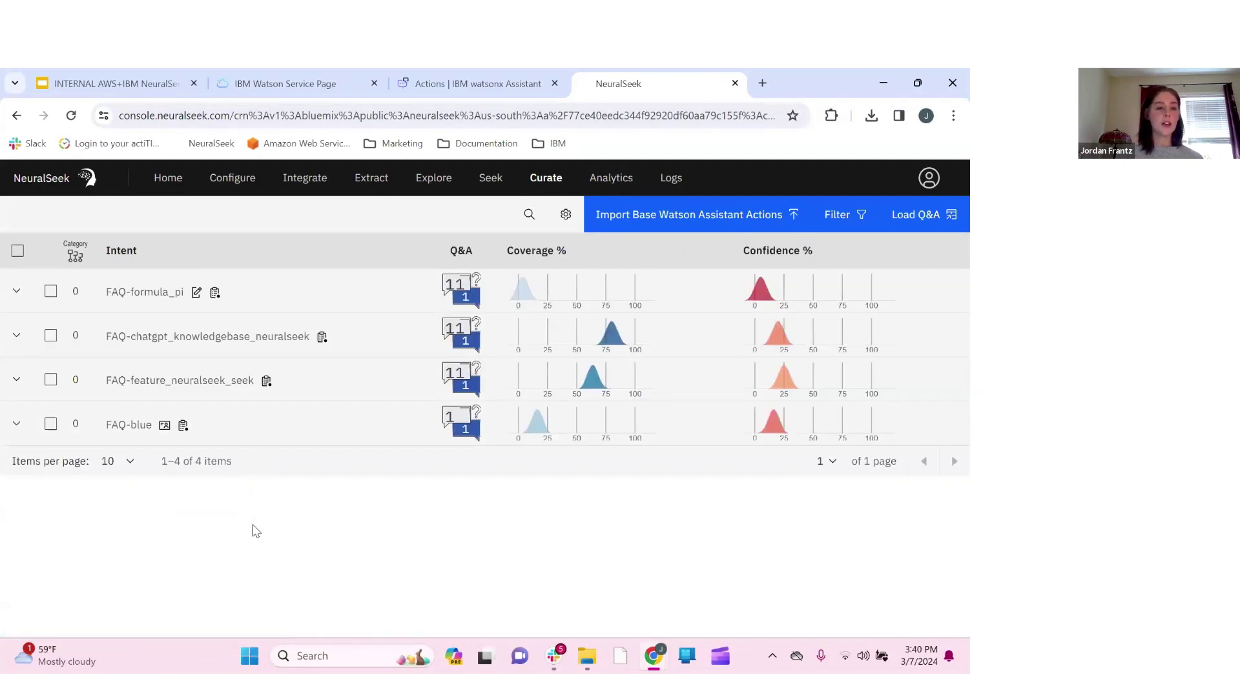
pyautogui.click(51, 293)
pyautogui.click(51, 335)
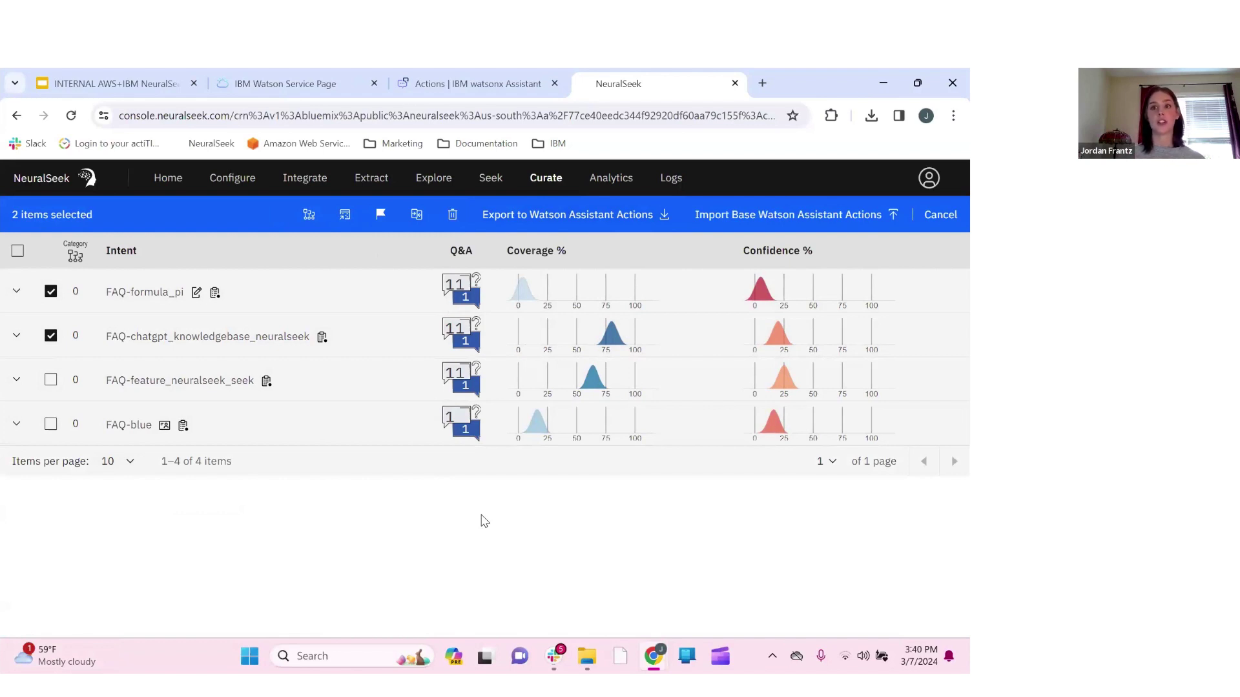
pyautogui.click(50, 292)
pyautogui.click(50, 336)
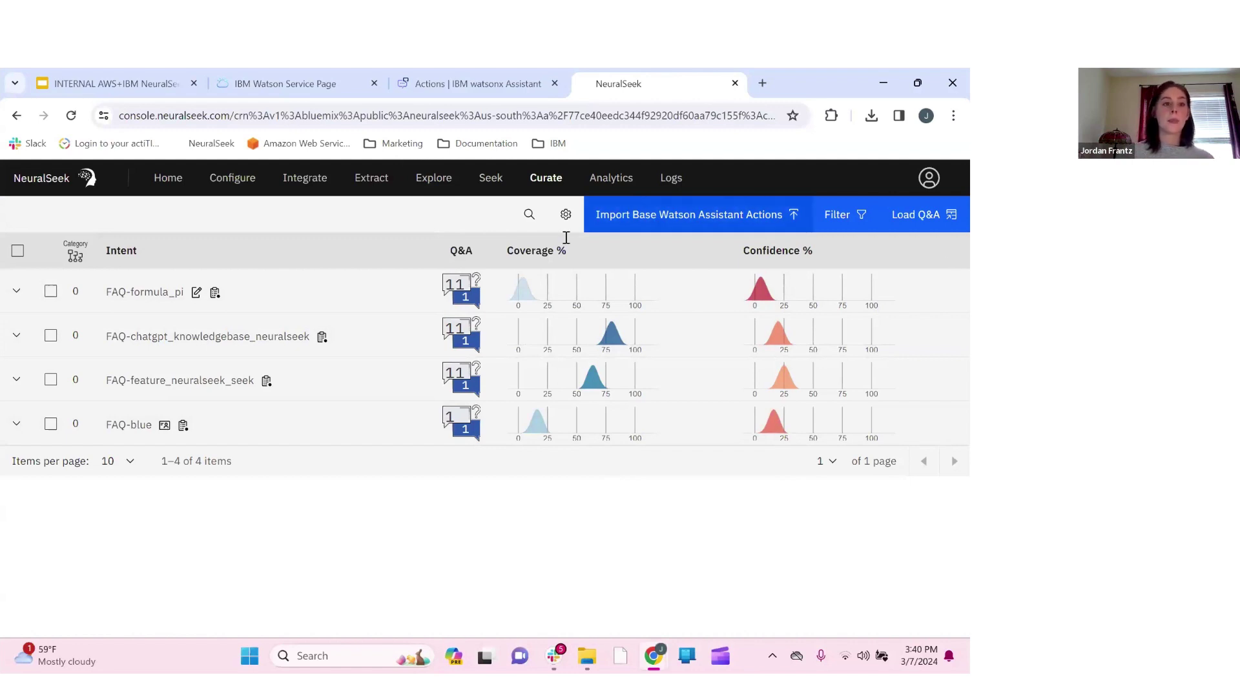
# Select, then deselect, the FAQ-formula_pi and FAQ-chatgpt_knowledgebase_neuralseek intents, and open Analytics
pyautogui.click(51, 291)
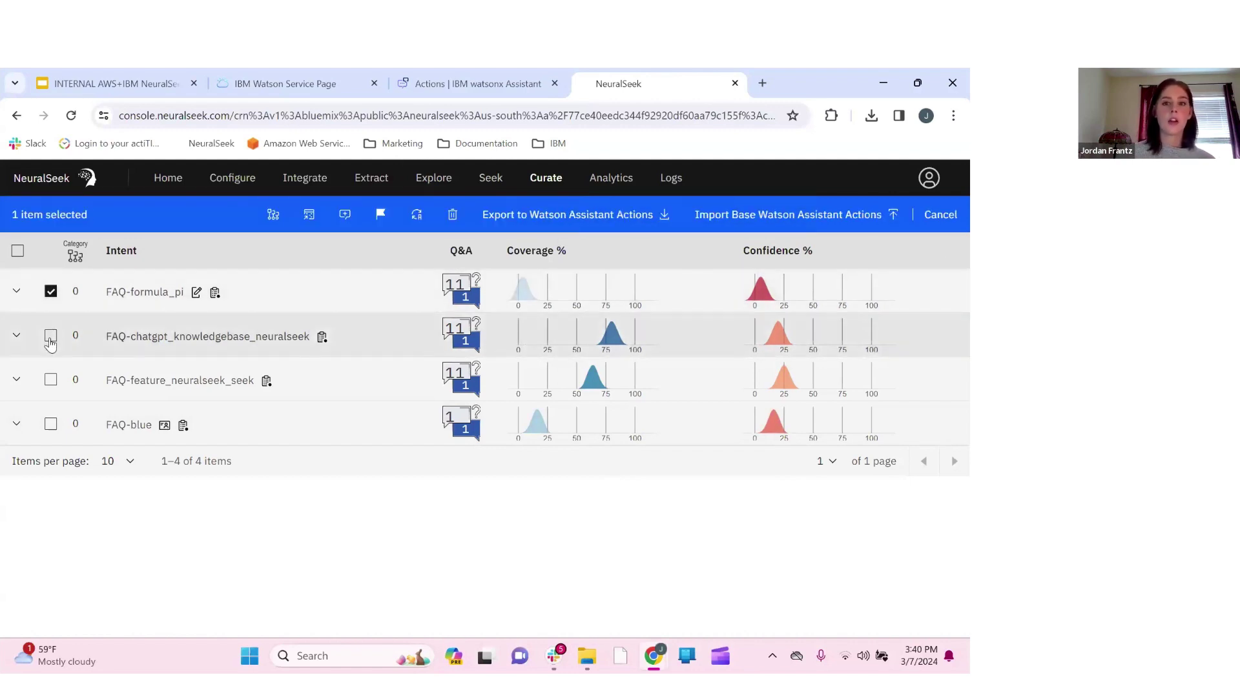
pyautogui.click(50, 335)
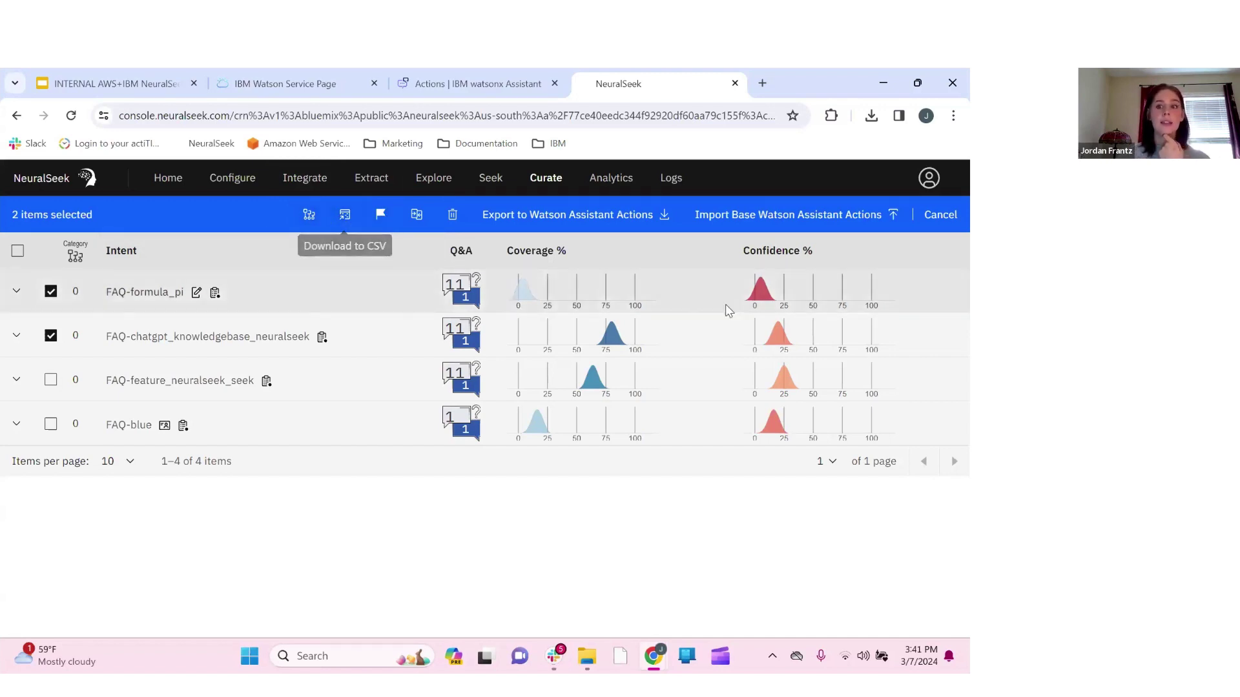
pyautogui.click(50, 292)
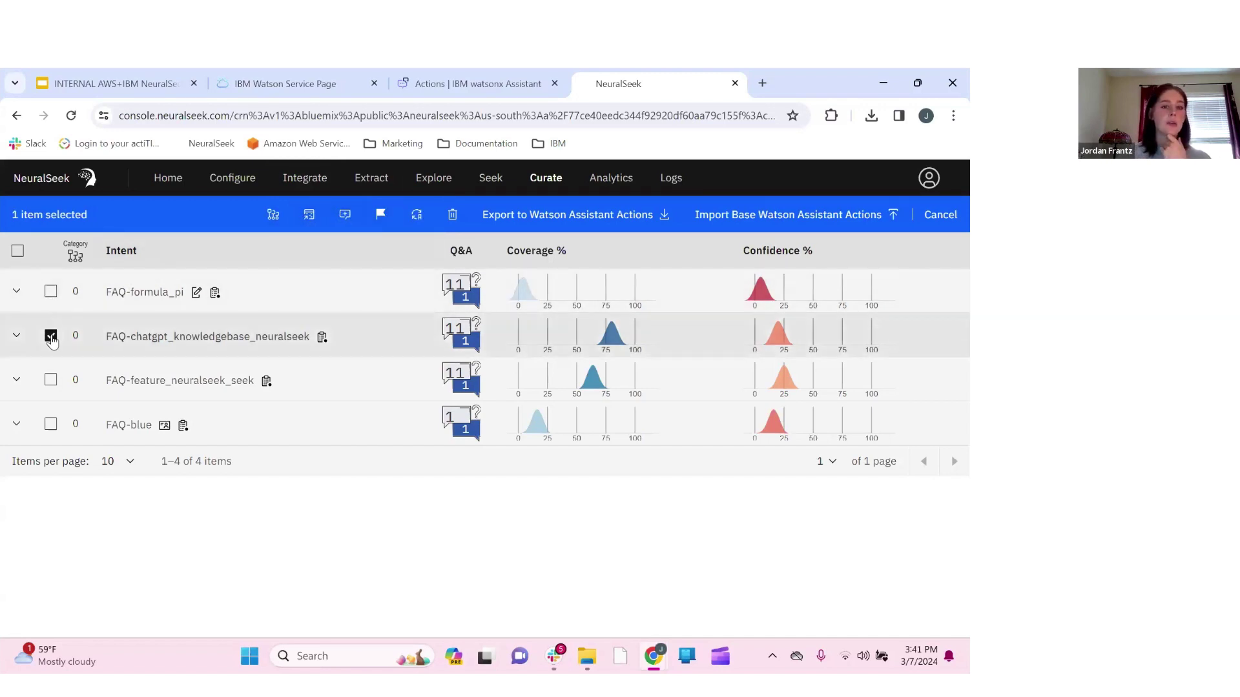
pyautogui.click(51, 337)
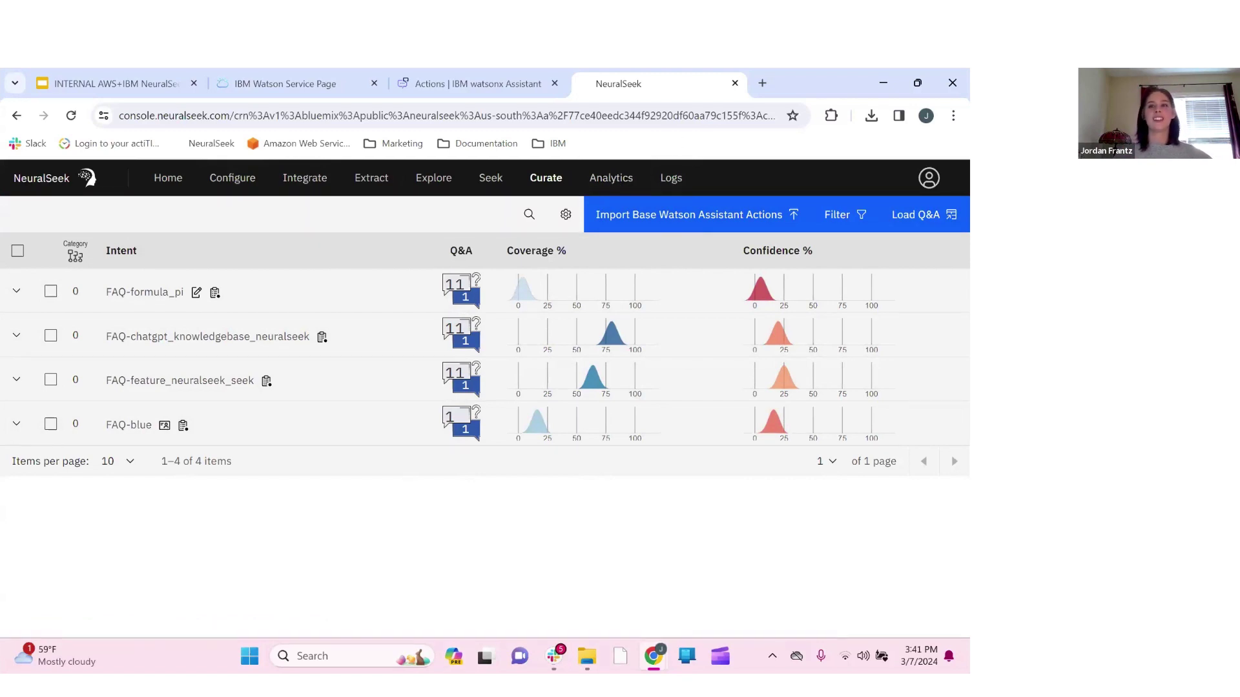
pyautogui.click(626, 184)
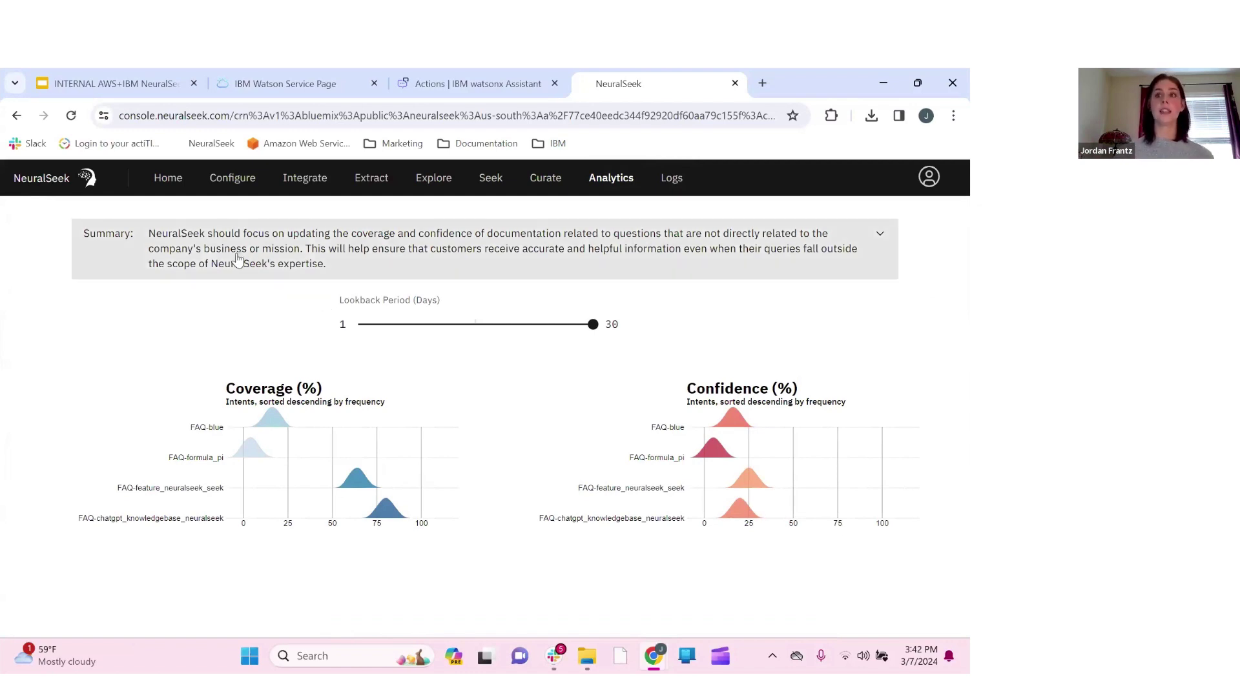
# Expand the analytics Summary and try a shorter lookback period, then restore 30 days and go back to Curate
pyautogui.click(288, 260)
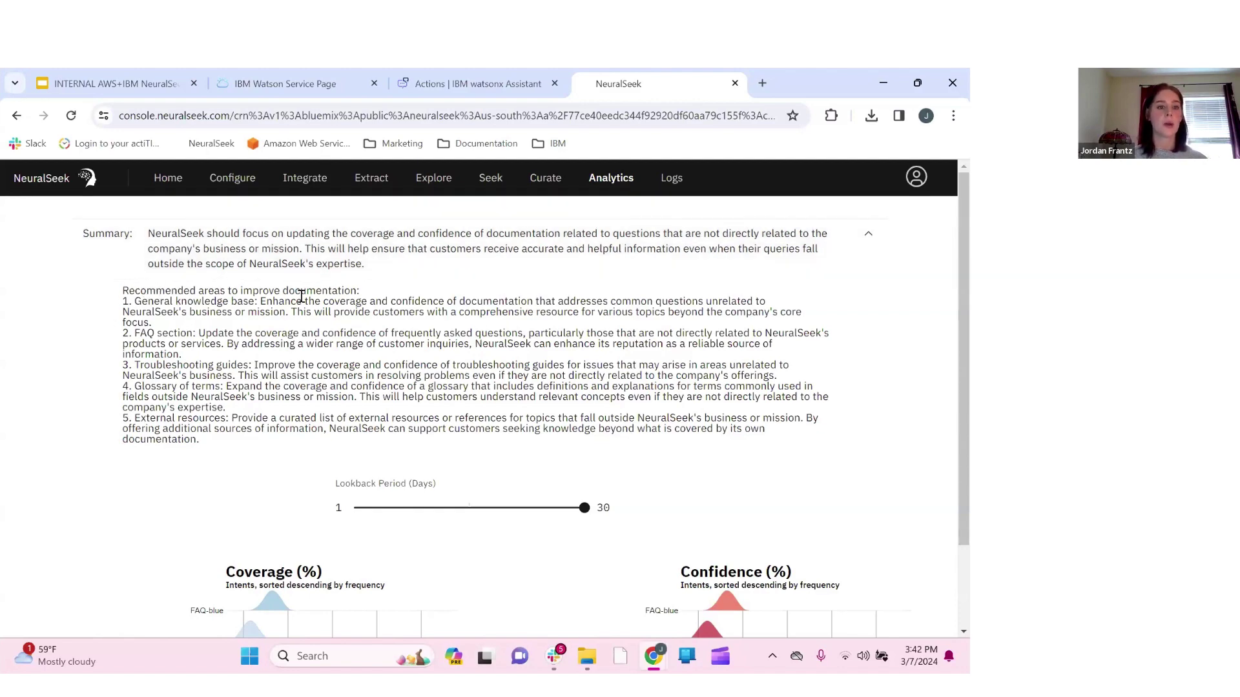
pyautogui.scroll(-1, 374, 384)
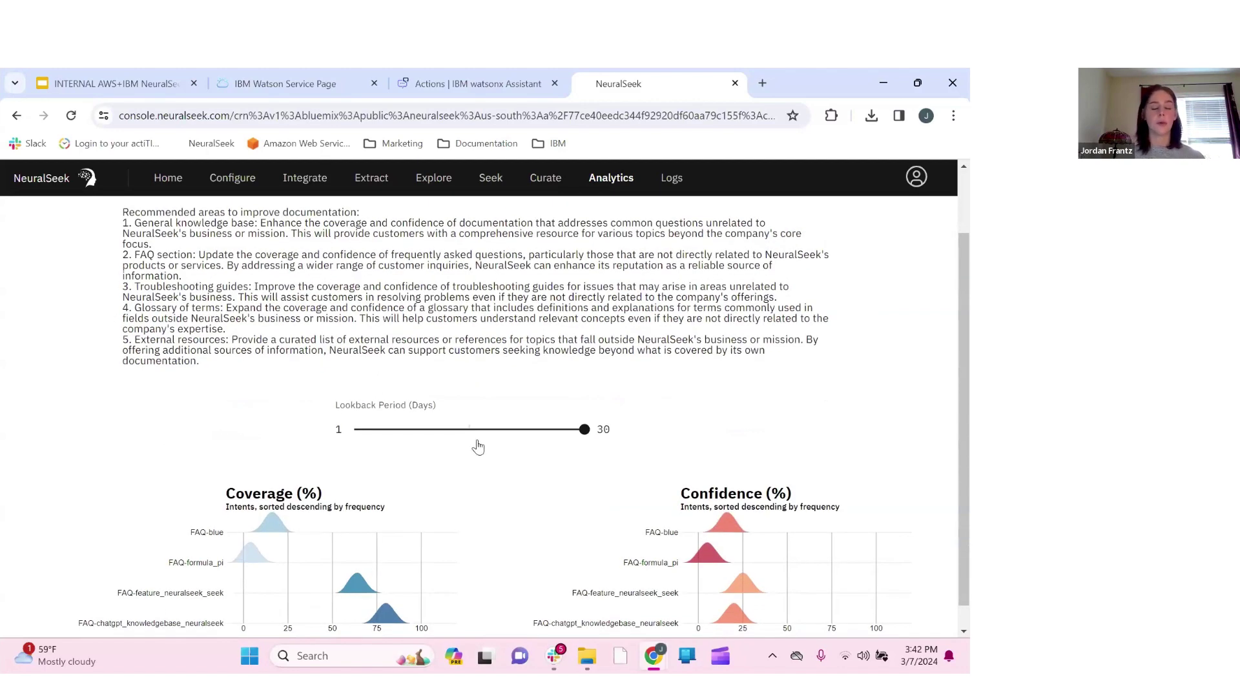
pyautogui.scroll(-1, 476, 446)
pyautogui.moveTo(584, 405)
pyautogui.mouseDown()
pyautogui.moveTo(429, 406)
pyautogui.moveTo(599, 408)
pyautogui.mouseUp()
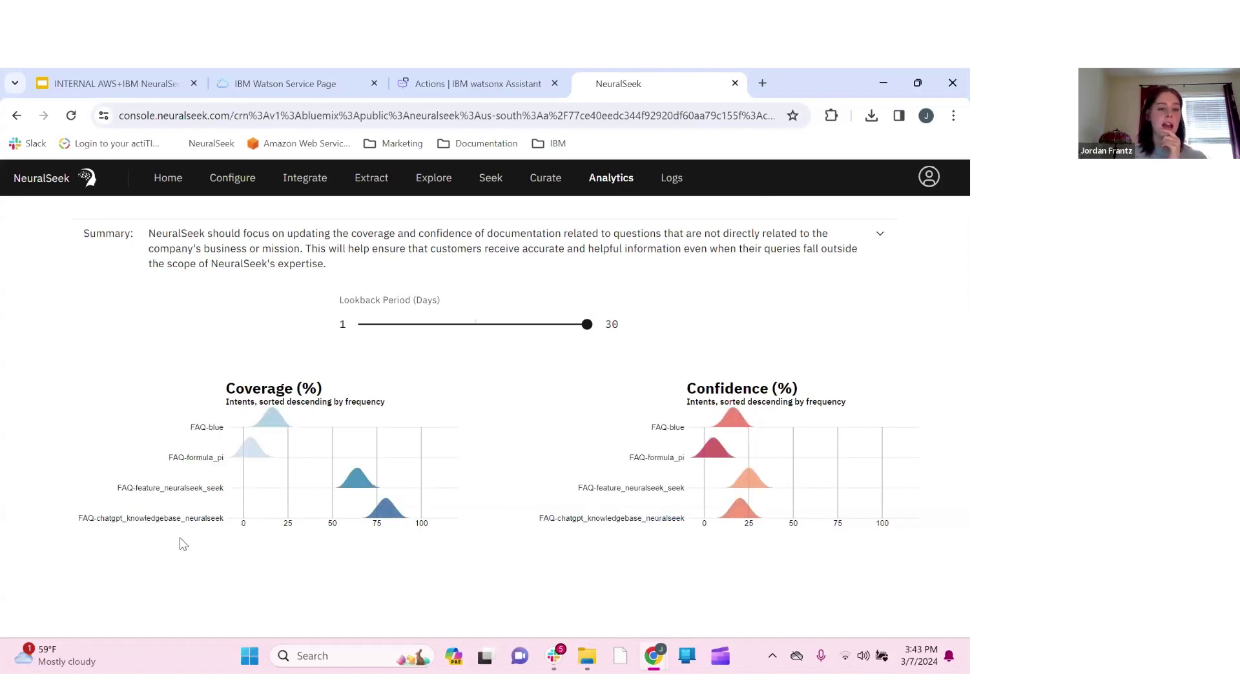
pyautogui.click(555, 193)
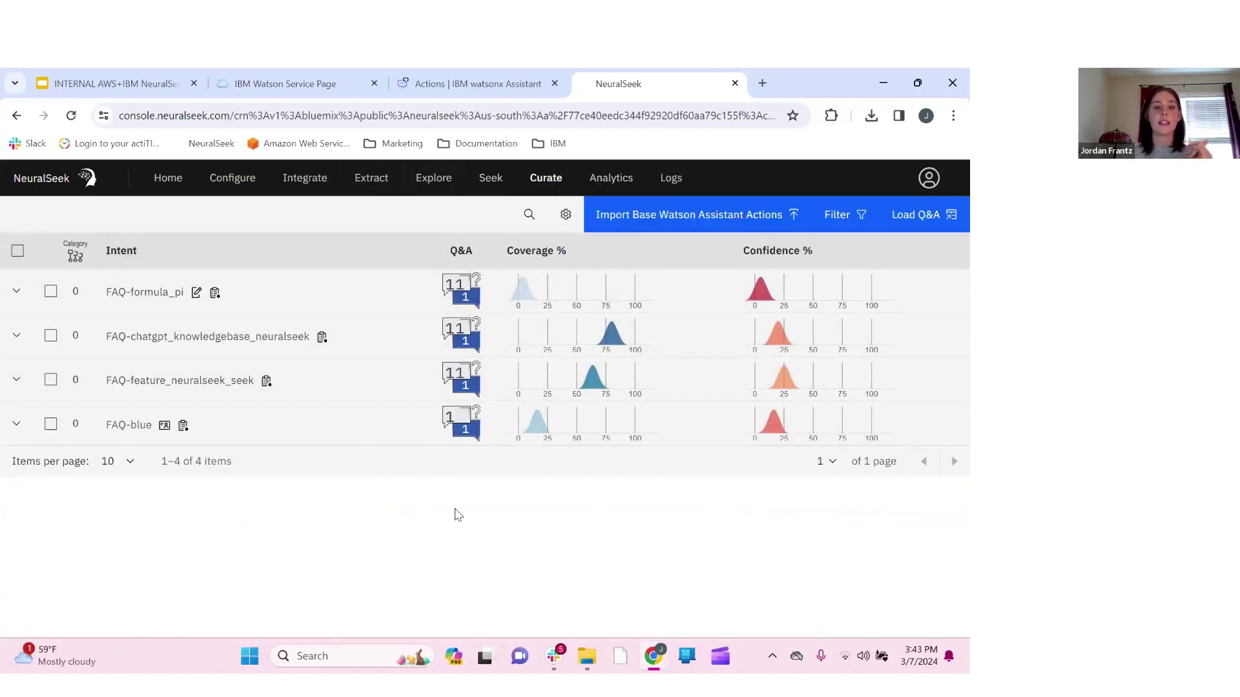
# Check the FAQ-blue intent from Analytics, then open the question and answer Logs
pyautogui.click(600, 180)
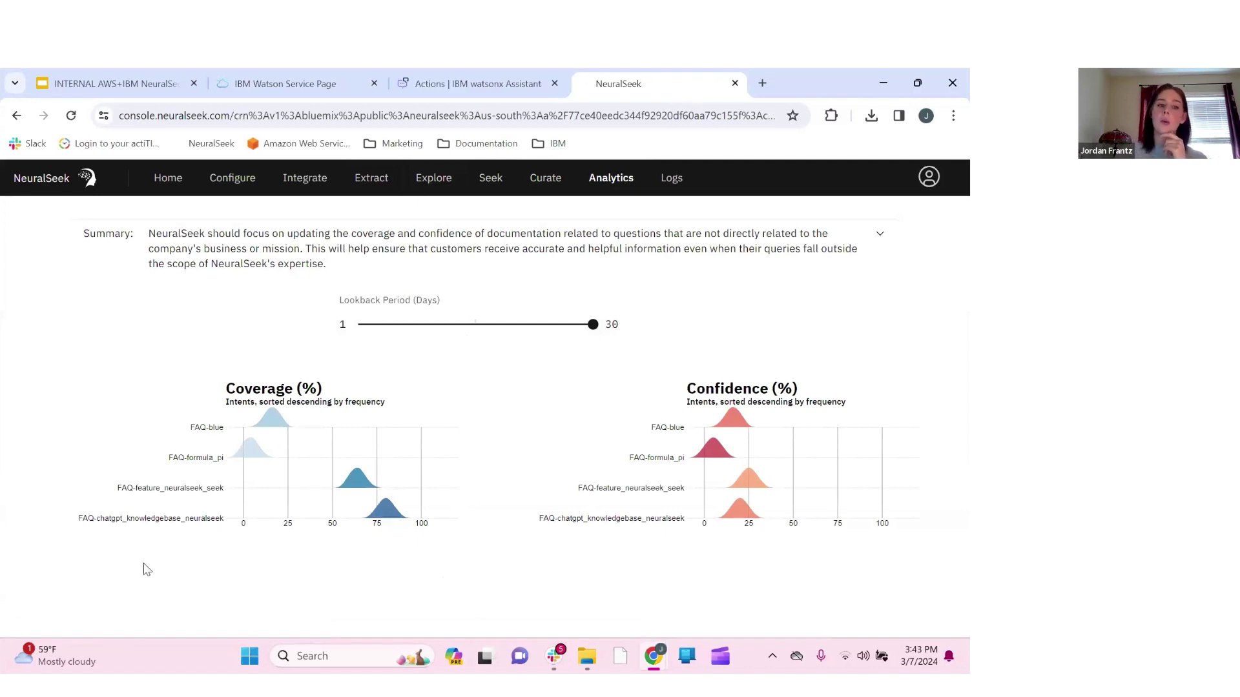
pyautogui.click(208, 432)
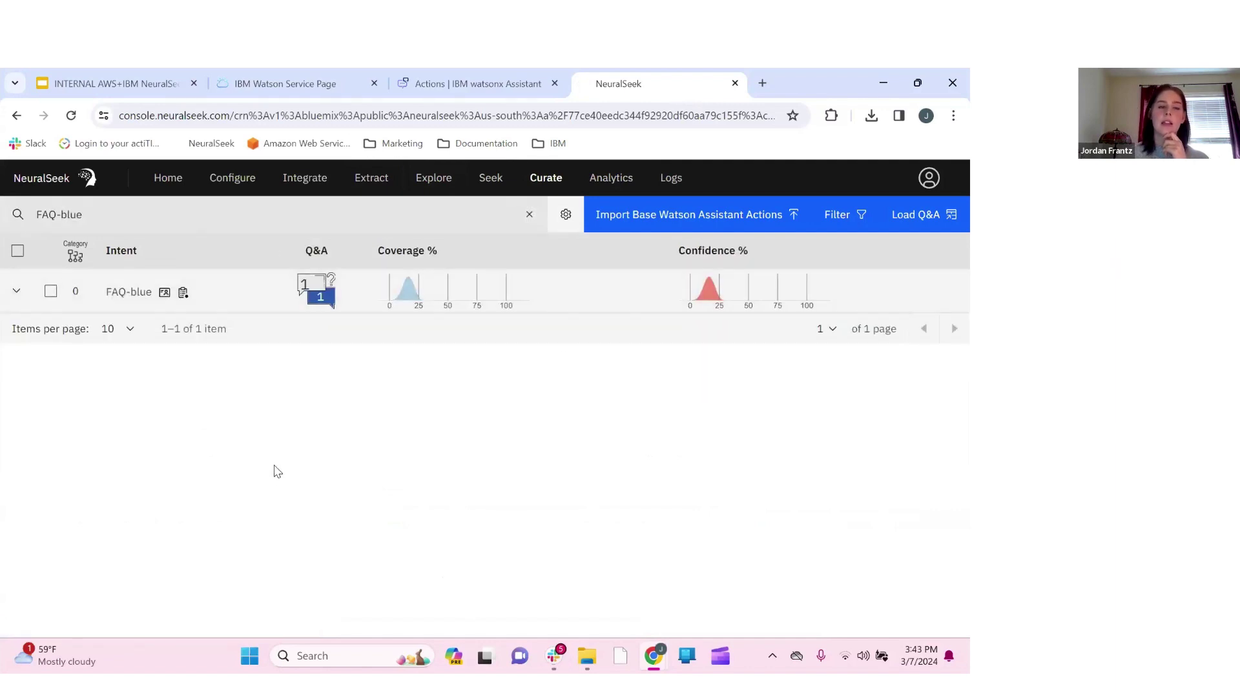
pyautogui.click(602, 183)
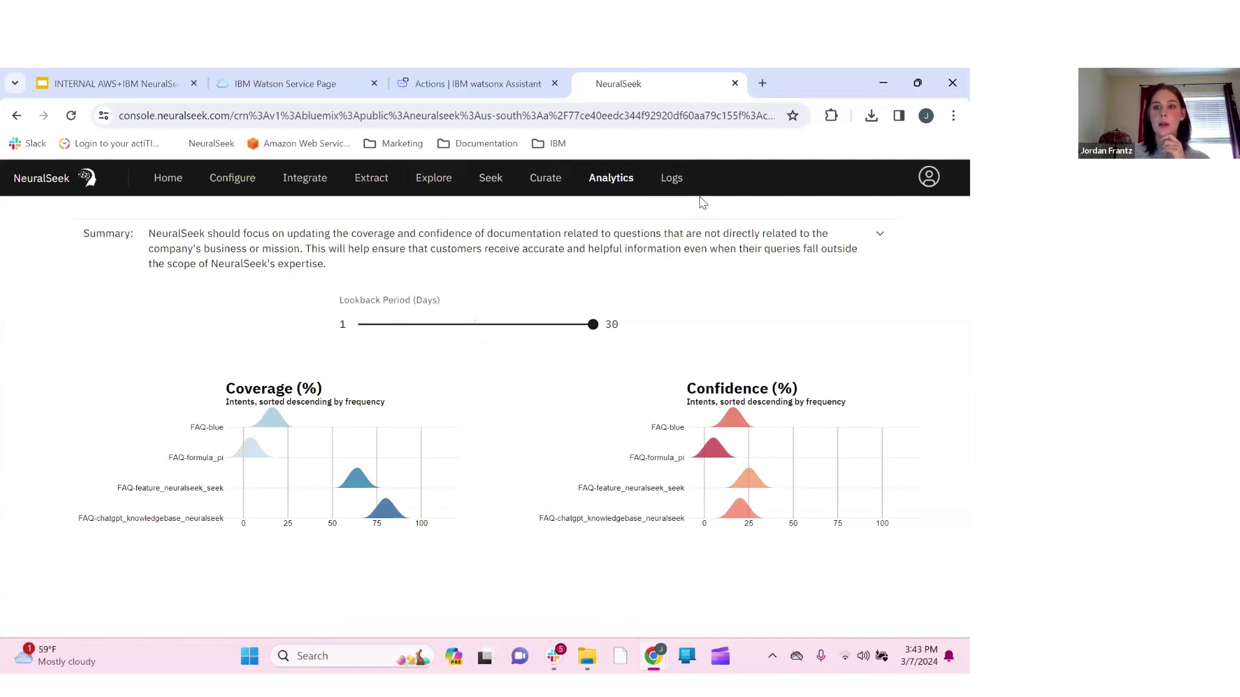
pyautogui.click(670, 179)
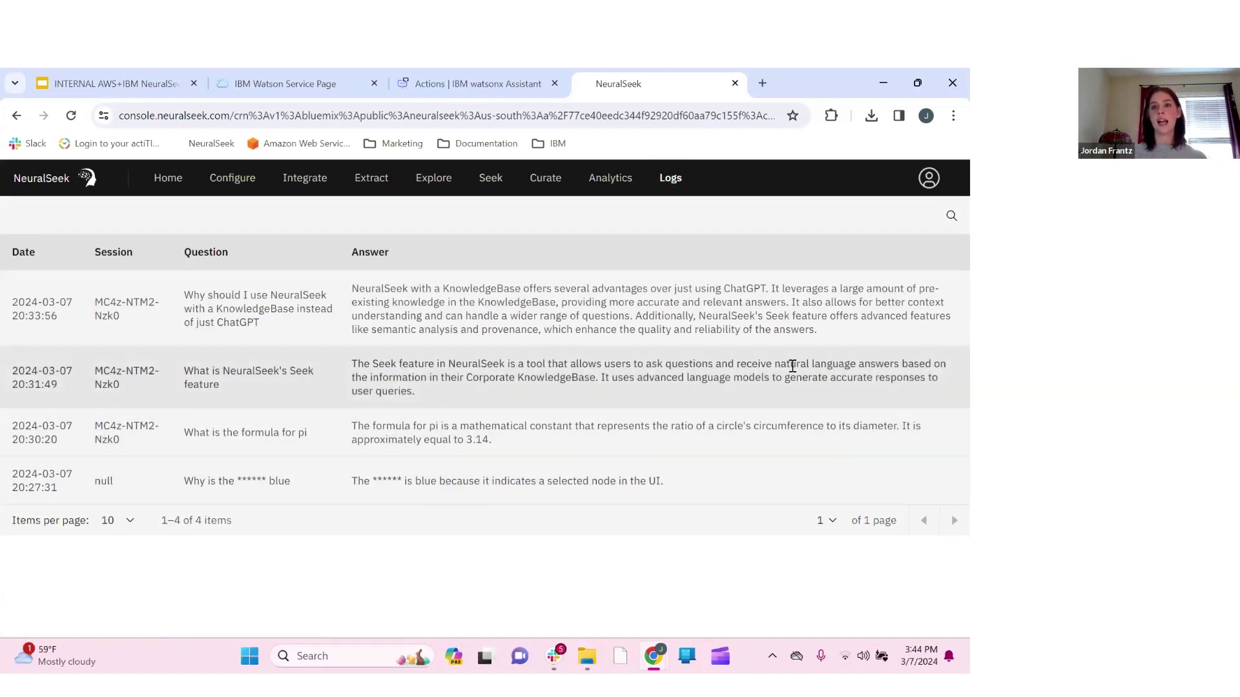
pyautogui.click(951, 222)
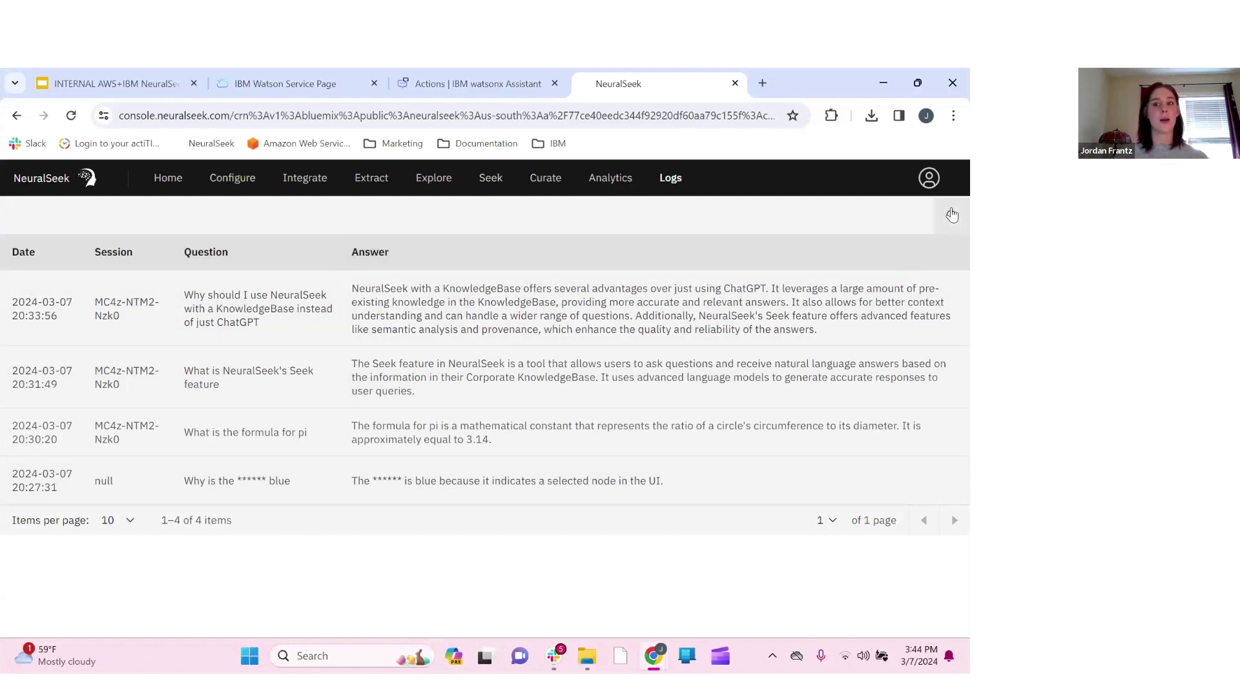
pyautogui.click(952, 215)
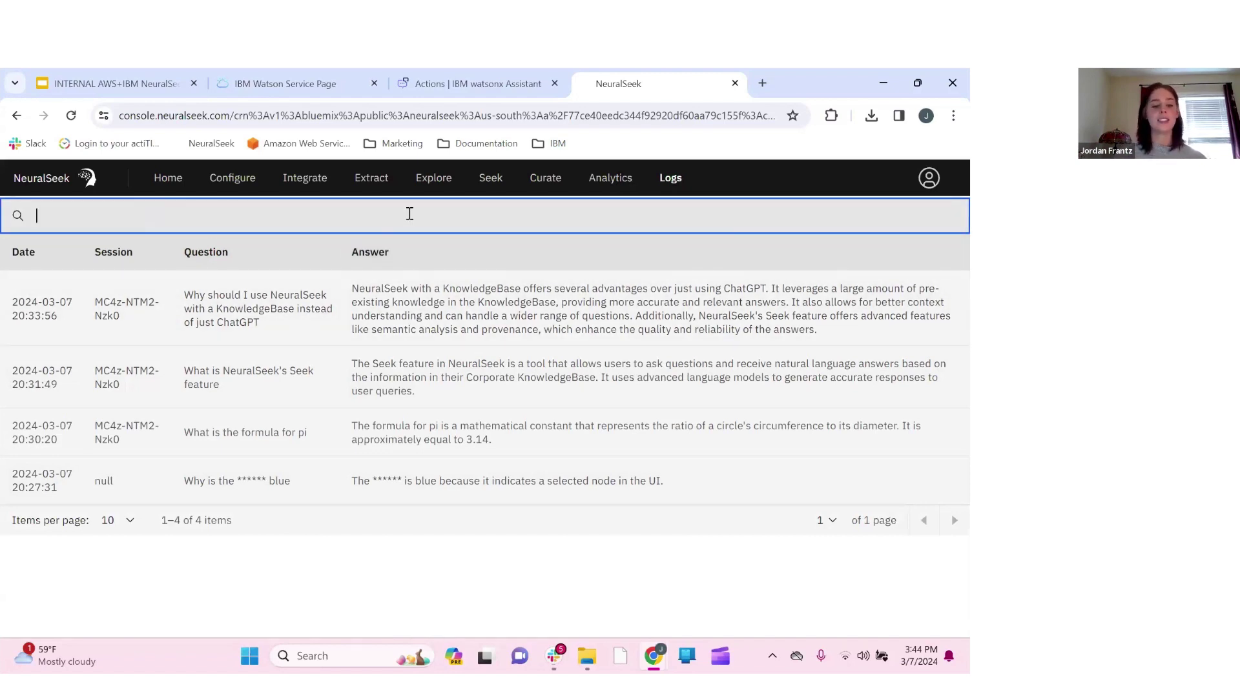
pyautogui.write('fo')
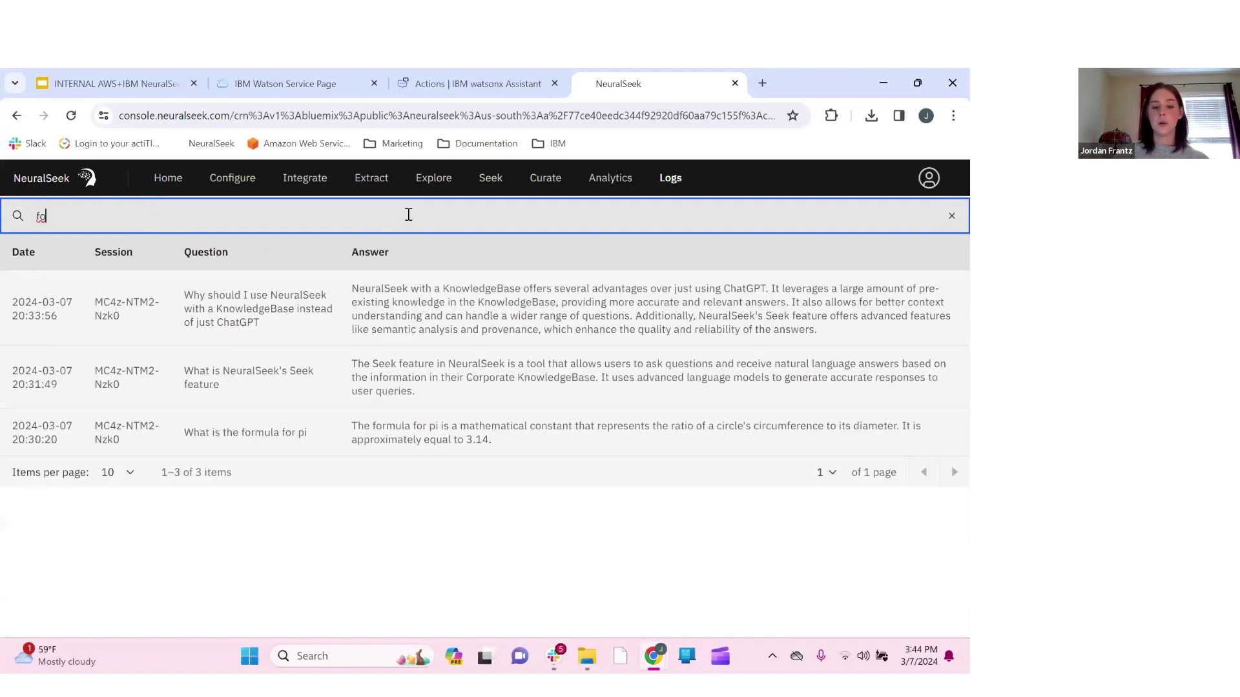
pyautogui.write('rmula')
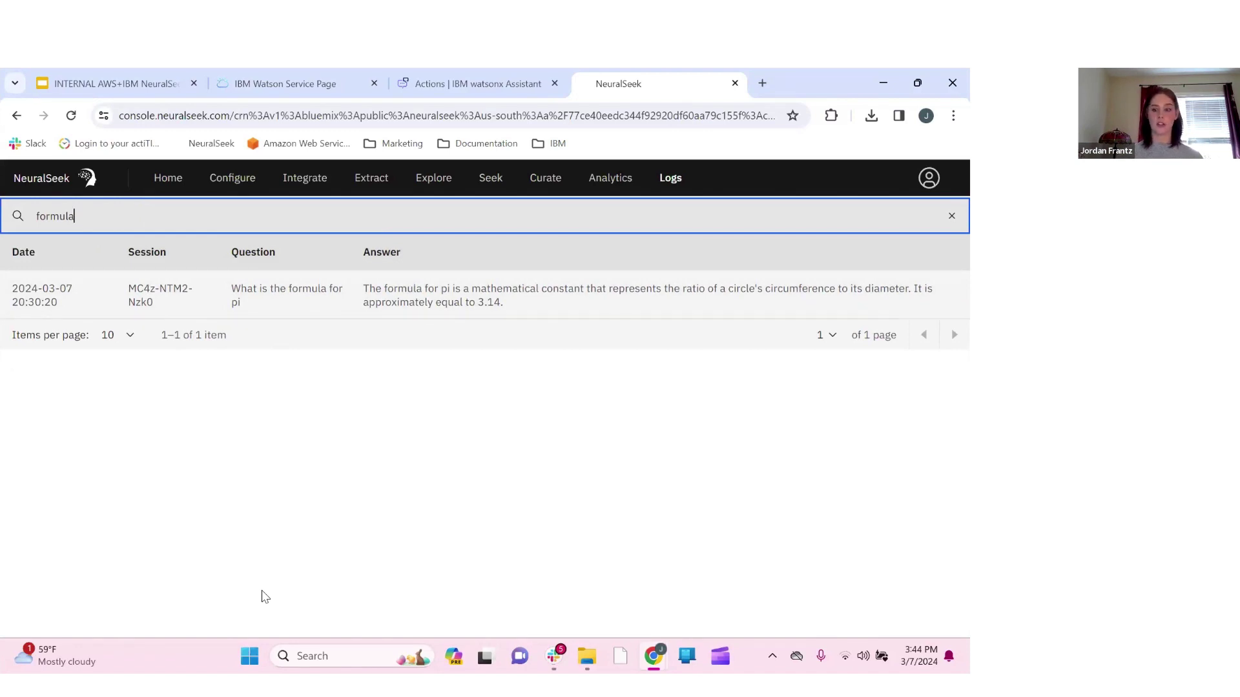
pyautogui.press('BackSpace')
pyautogui.press('BackSpace')
pyautogui.press('BackSpace')
pyautogui.press('BackSpace')
pyautogui.press('BackSpace')
pyautogui.press('BackSpace')
pyautogui.press('BackSpace')
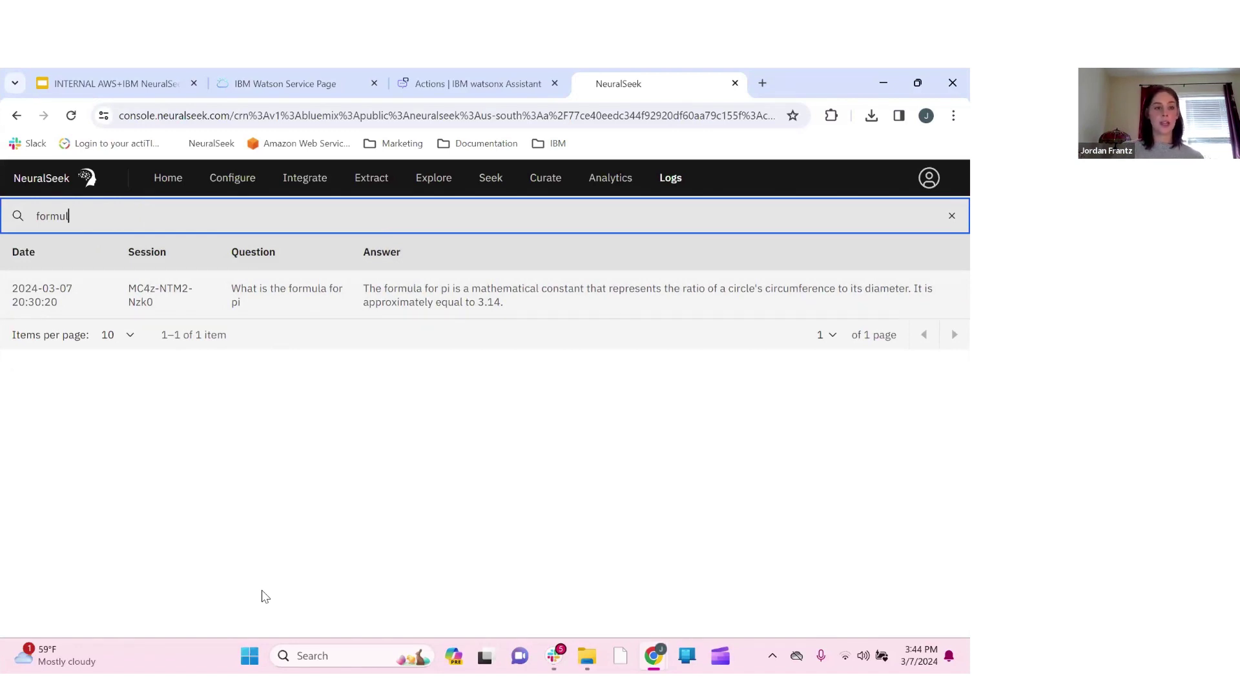
pyautogui.click(265, 596)
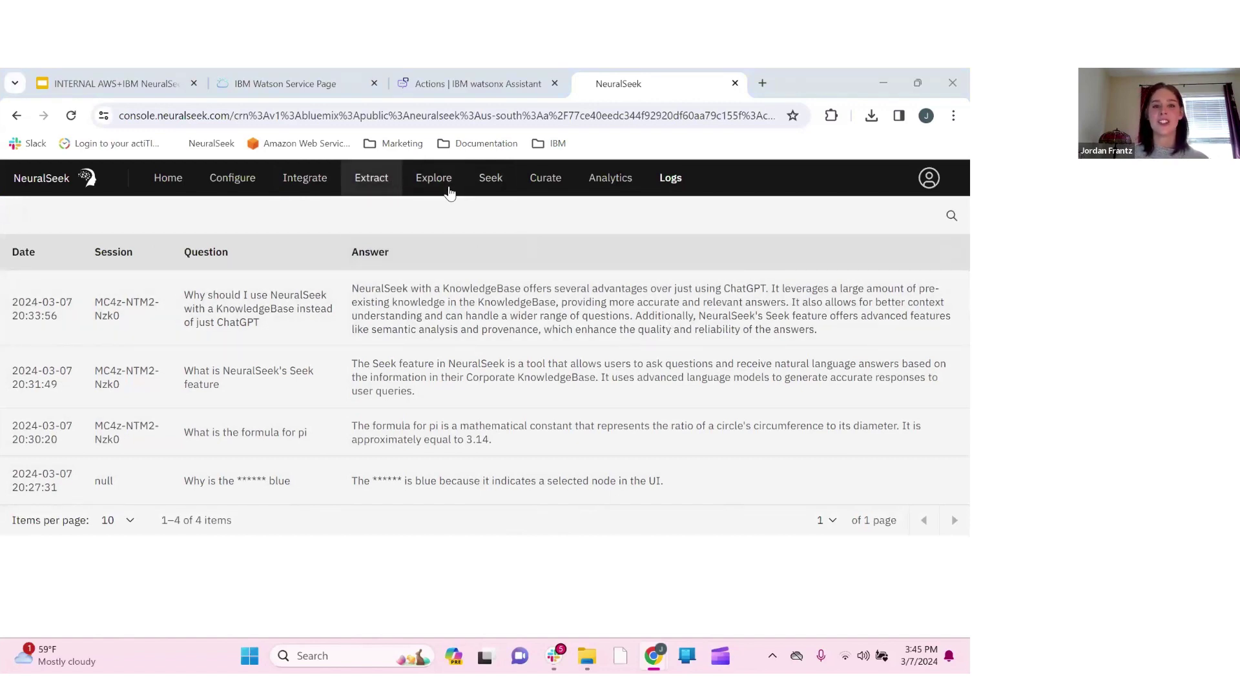
# Open the Explore flow builder and bring up the Start Exploring choices for a new flow
pyautogui.click(449, 190)
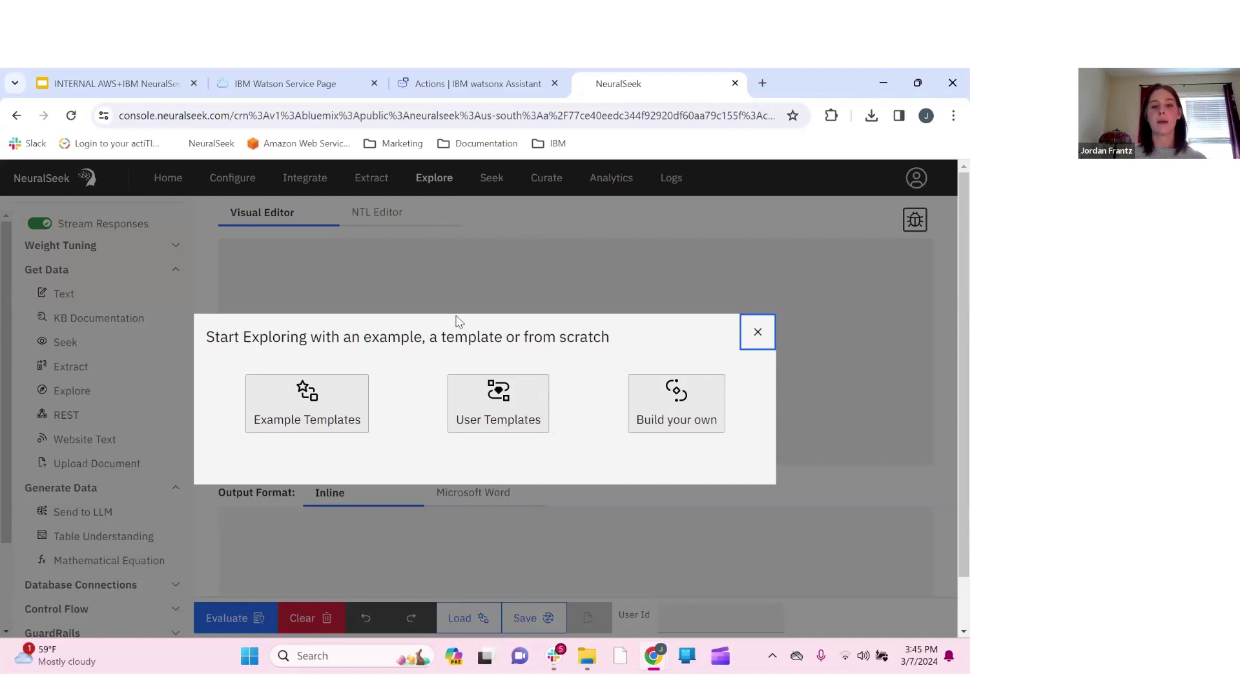
pyautogui.click(757, 336)
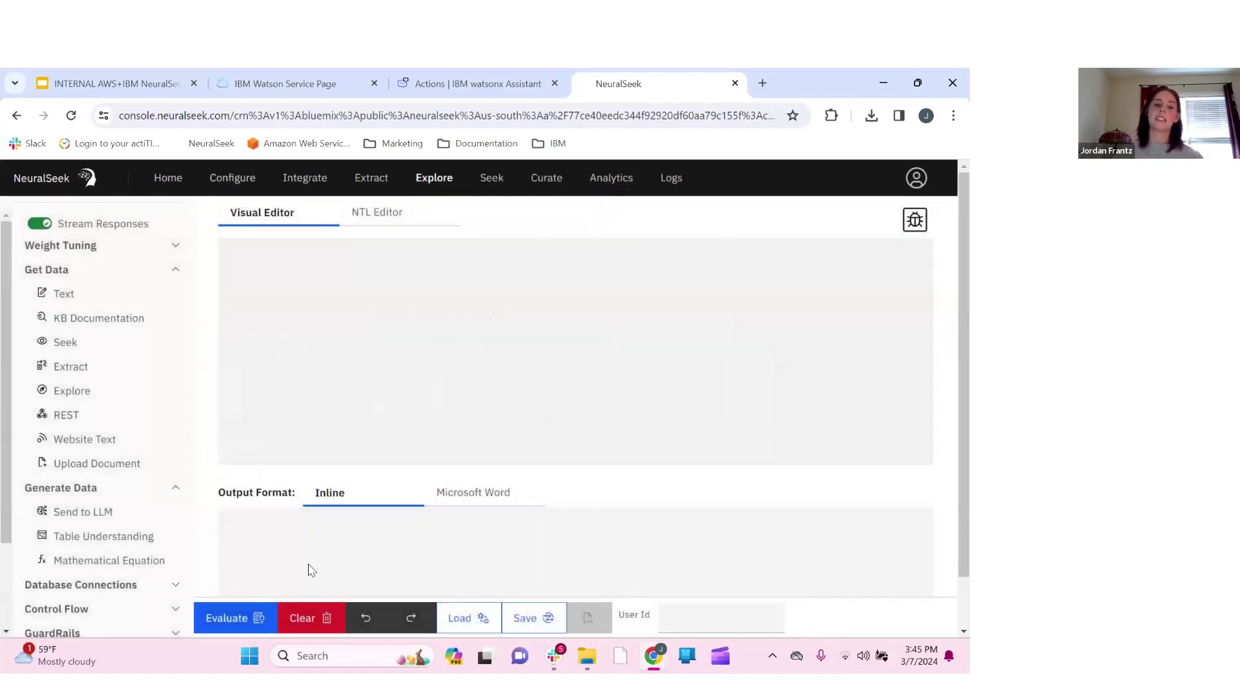
pyautogui.click(474, 621)
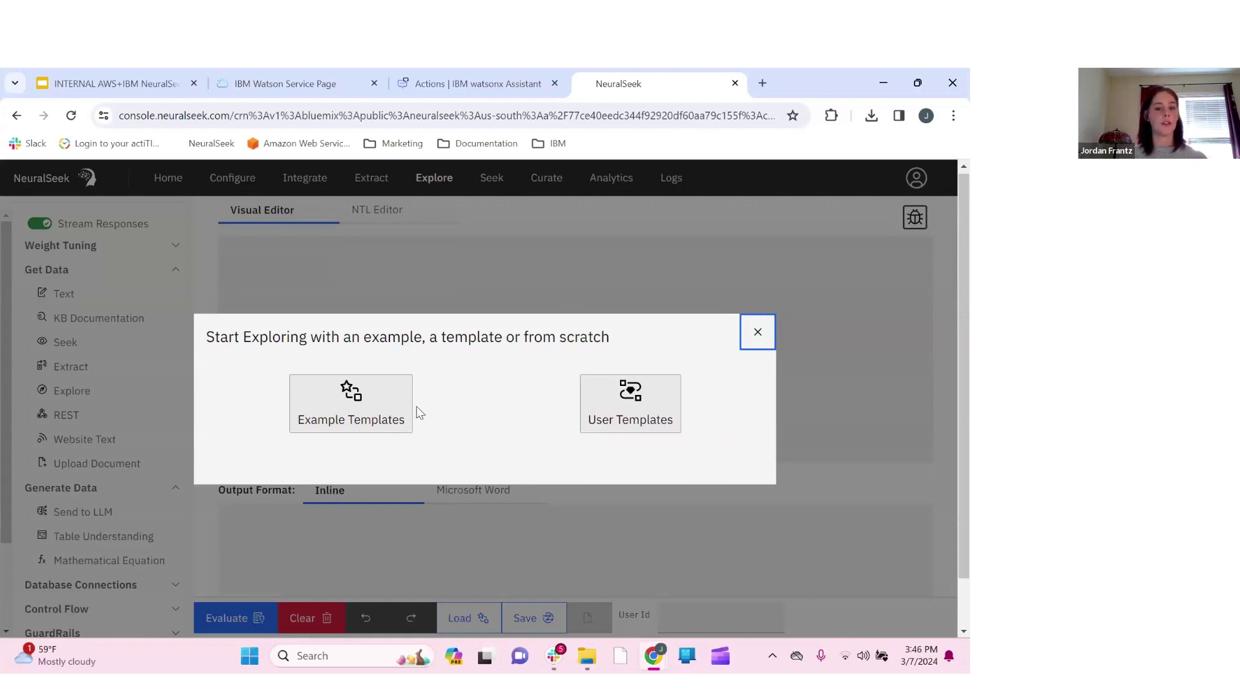
# Browse Example Templates and load the Prospecting Email template into the Visual Editor
pyautogui.click(355, 403)
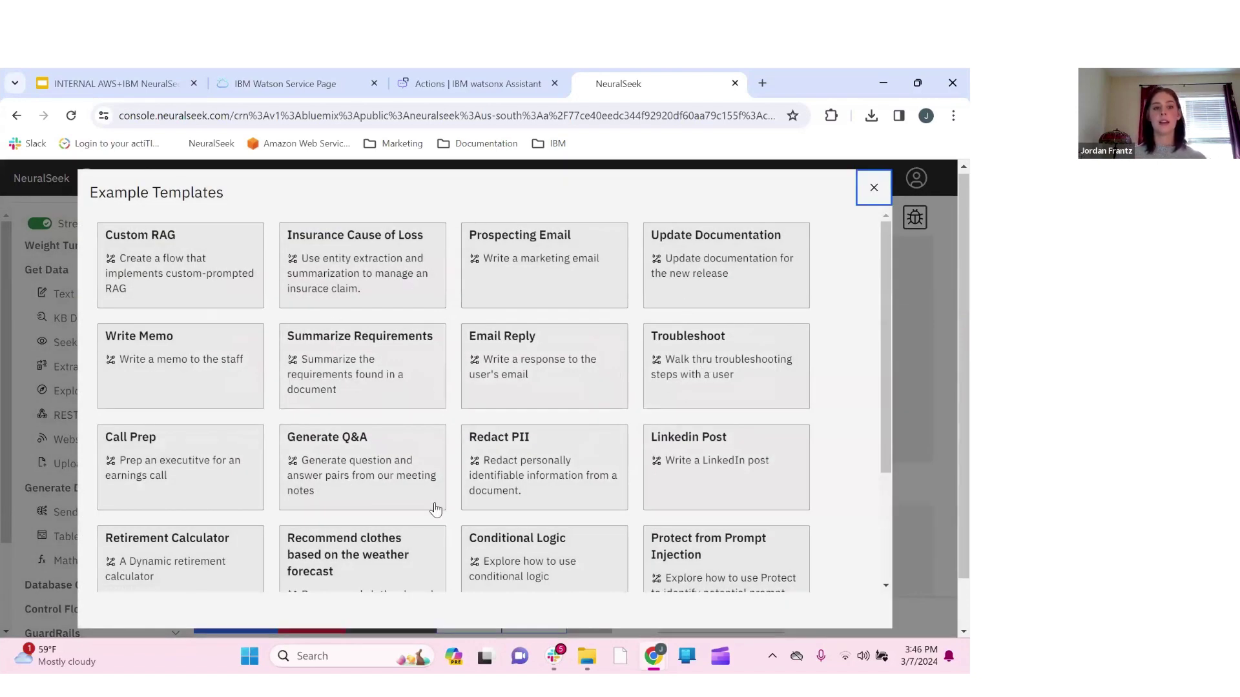
pyautogui.scroll(-3, 436, 510)
pyautogui.scroll(3, 436, 511)
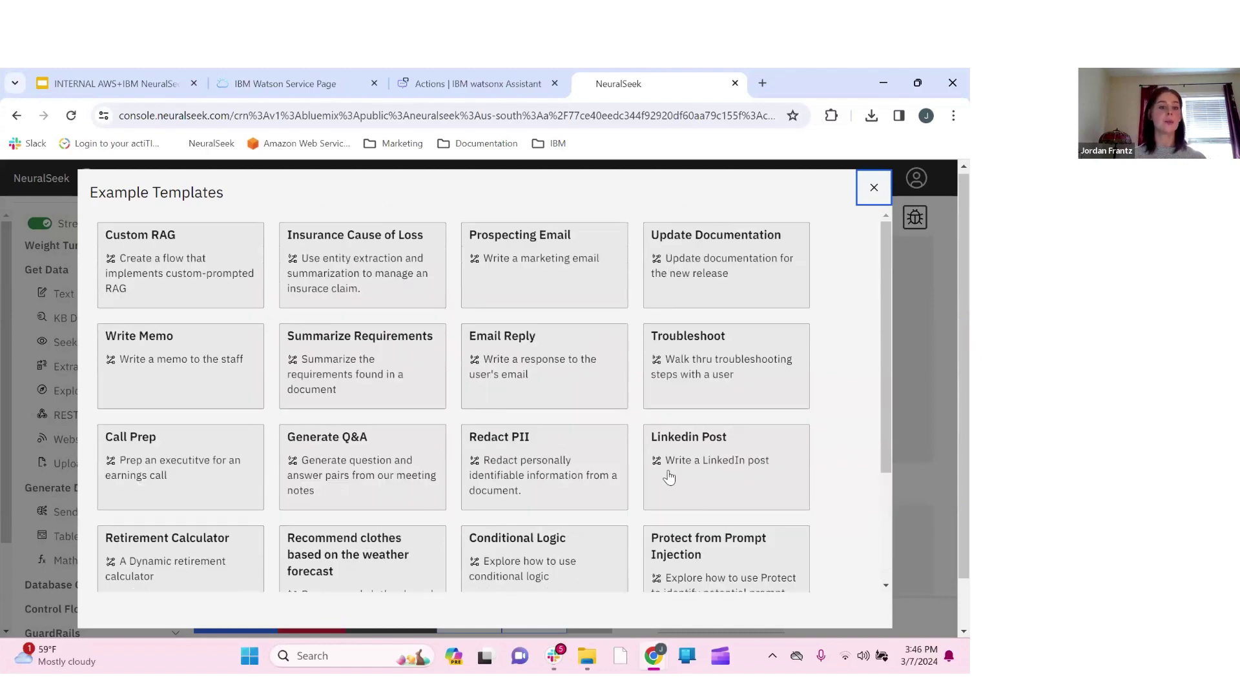
pyautogui.scroll(-3, 476, 519)
pyautogui.scroll(3, 476, 519)
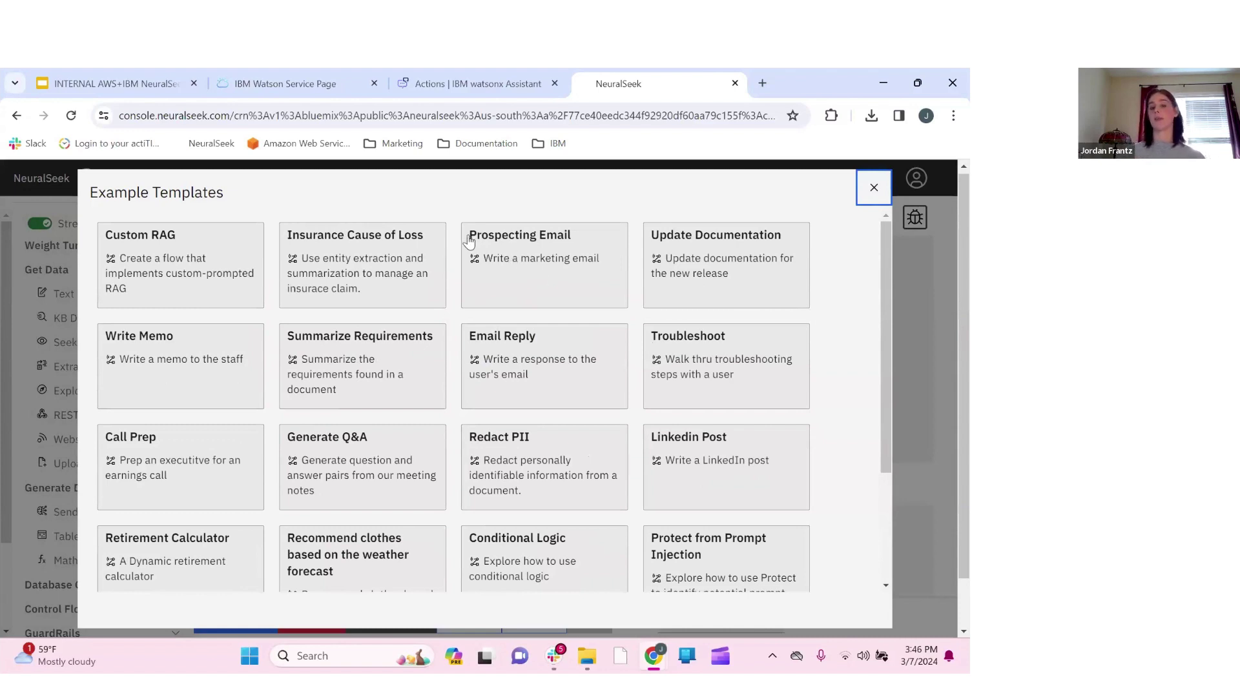
pyautogui.click(528, 264)
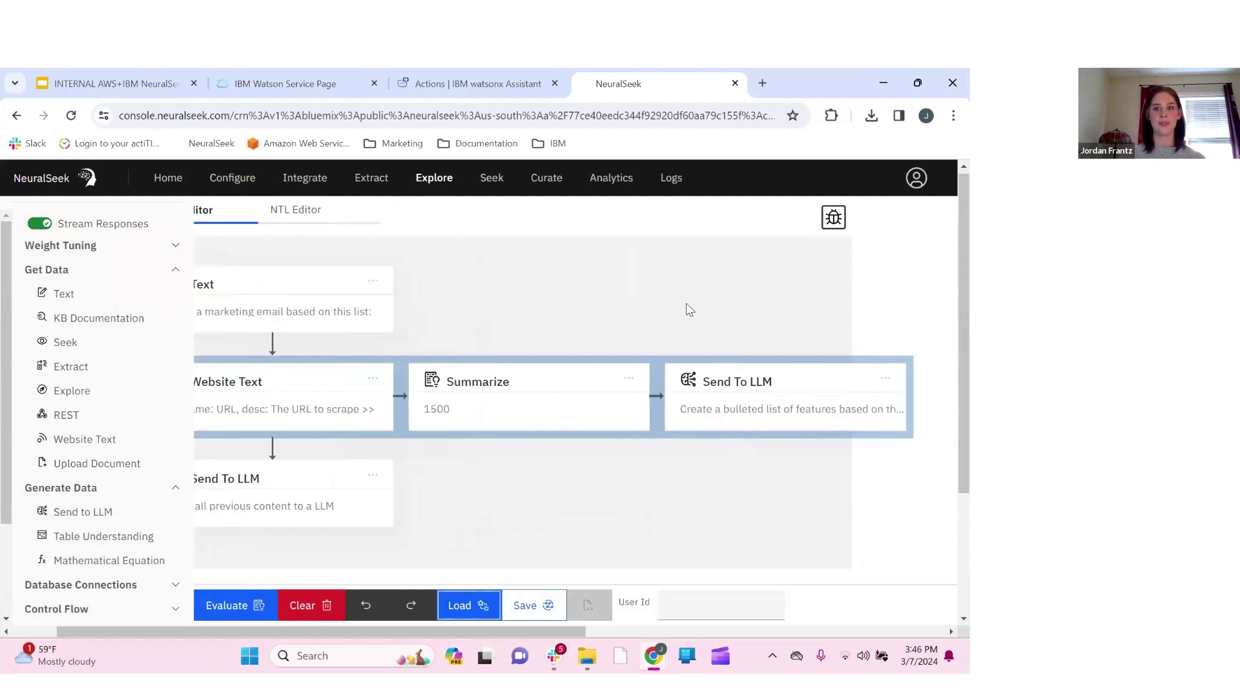
# Zoom the browser page out to 80% and view the Prospecting Email flow as NTL code
pyautogui.click(952, 117)
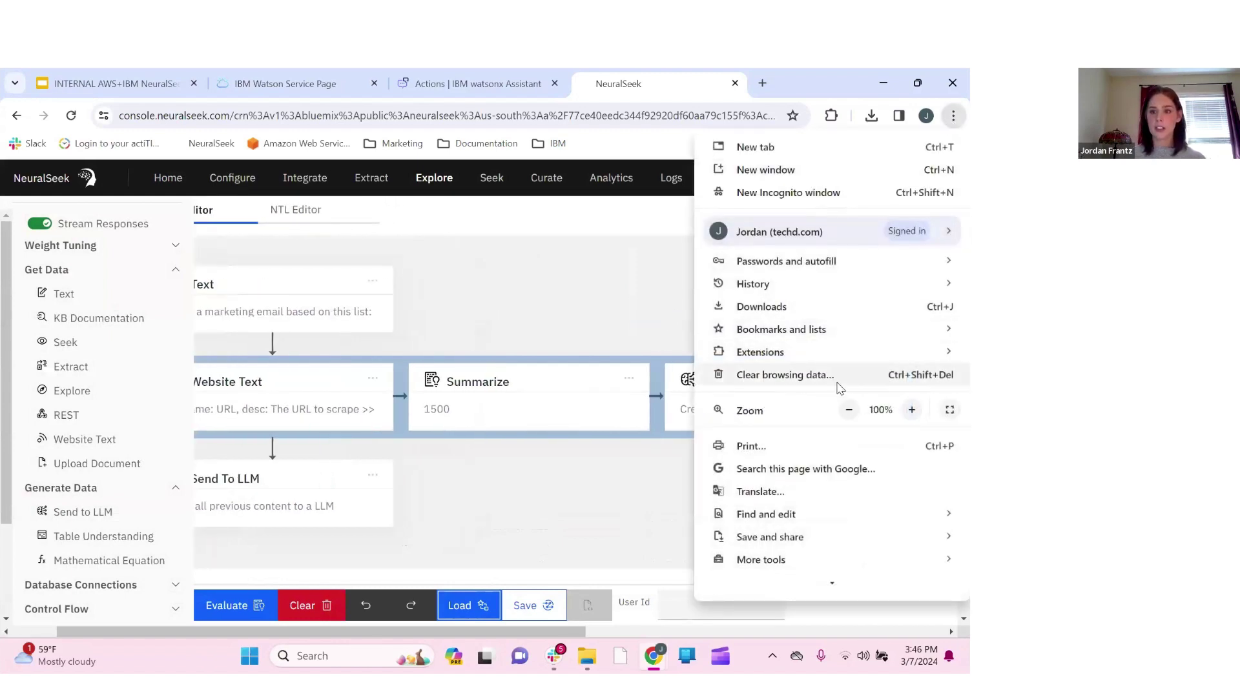
pyautogui.click(849, 409)
pyautogui.click(848, 409)
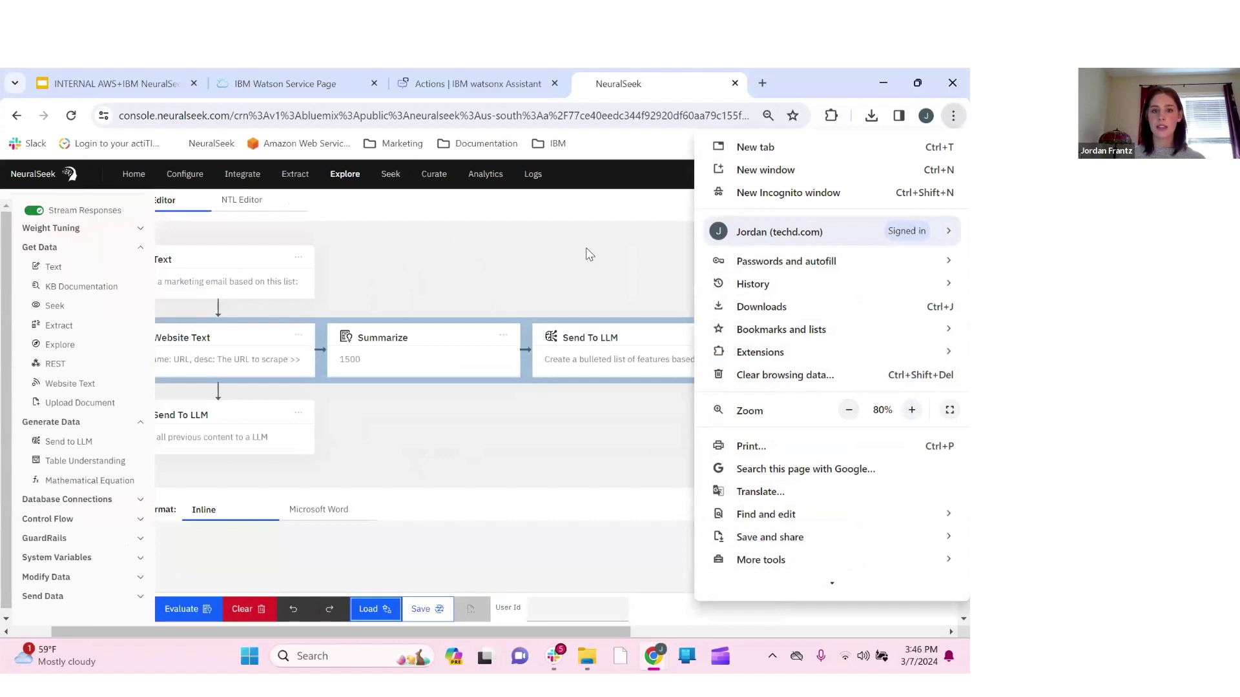
pyautogui.click(586, 252)
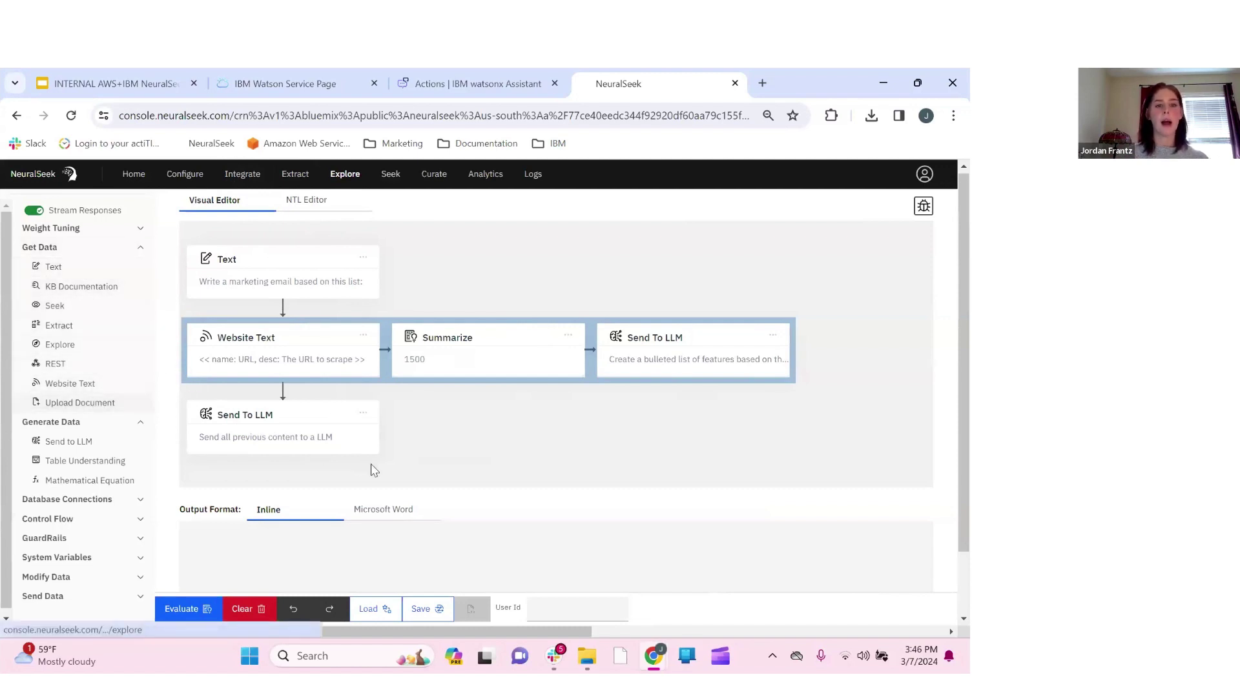
pyautogui.click(299, 204)
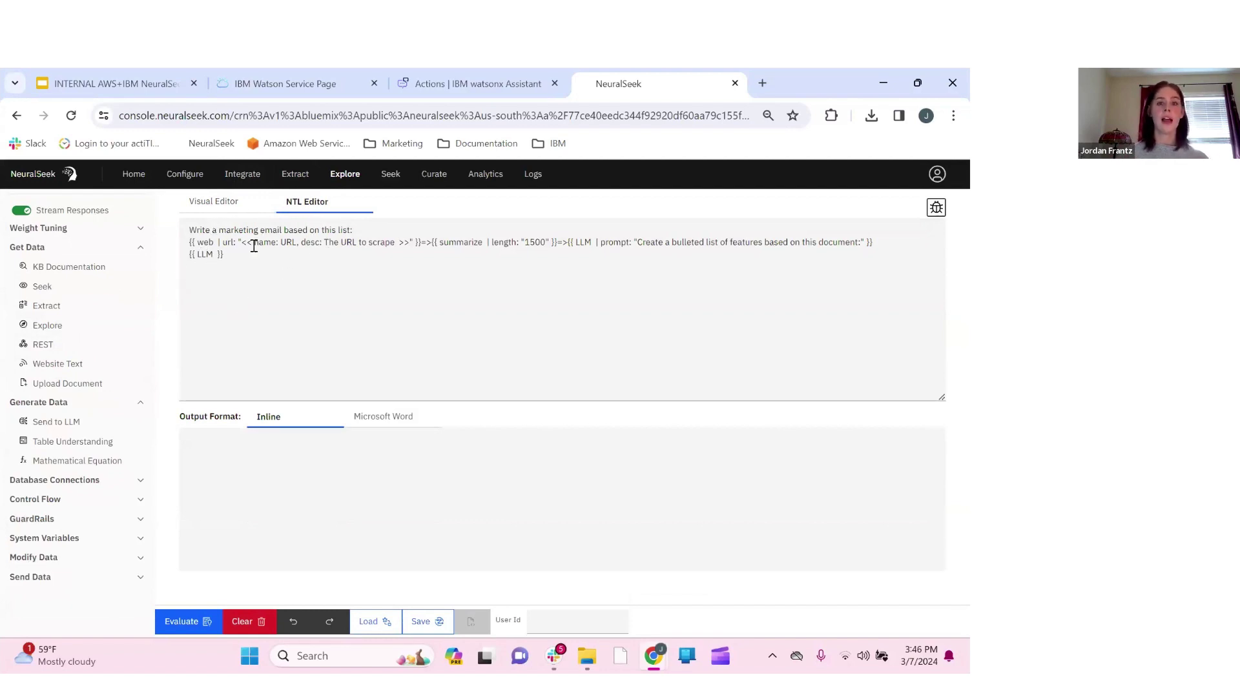
# Compare the NTL Editor and Visual Editor views, ending on the Visual Editor node layout
pyautogui.click(205, 206)
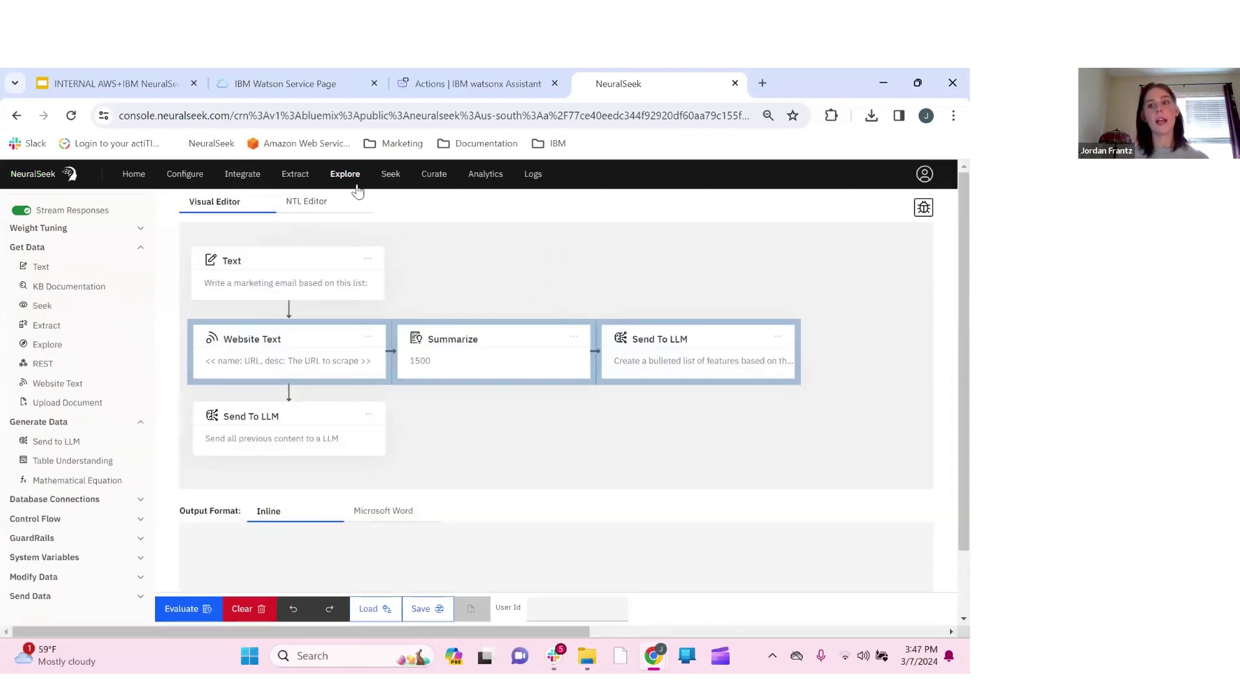
pyautogui.click(320, 203)
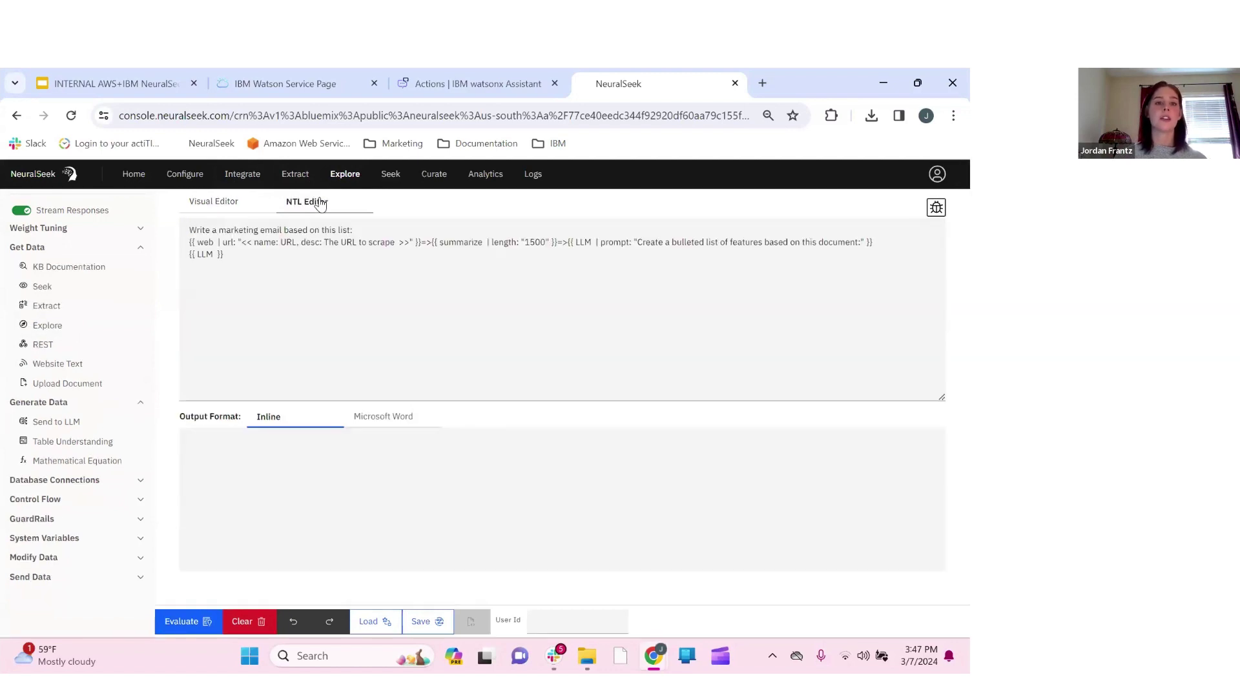
pyautogui.click(235, 209)
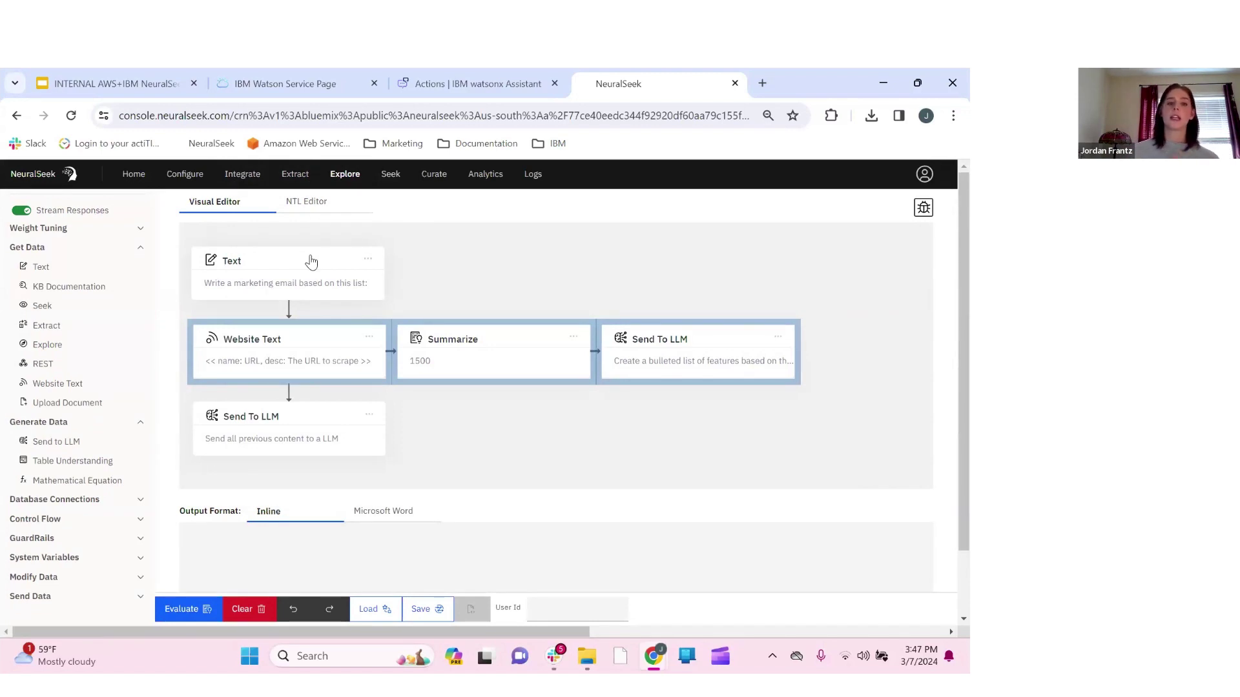
pyautogui.click(292, 265)
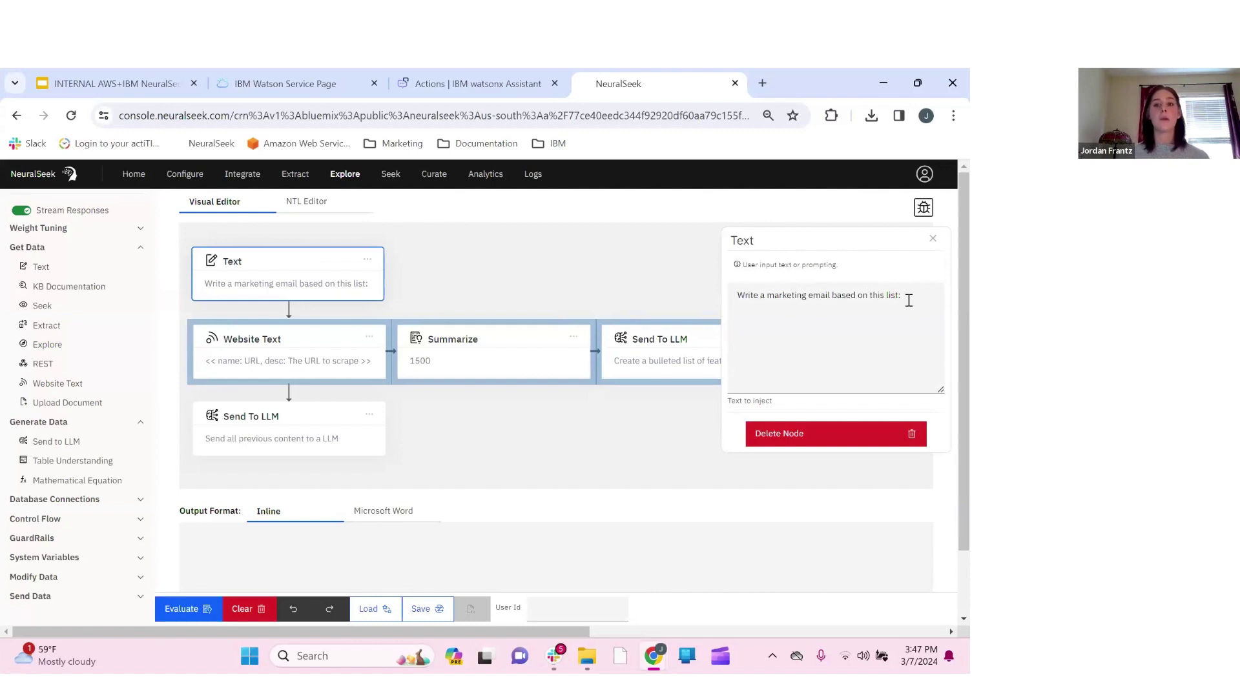
pyautogui.click(934, 240)
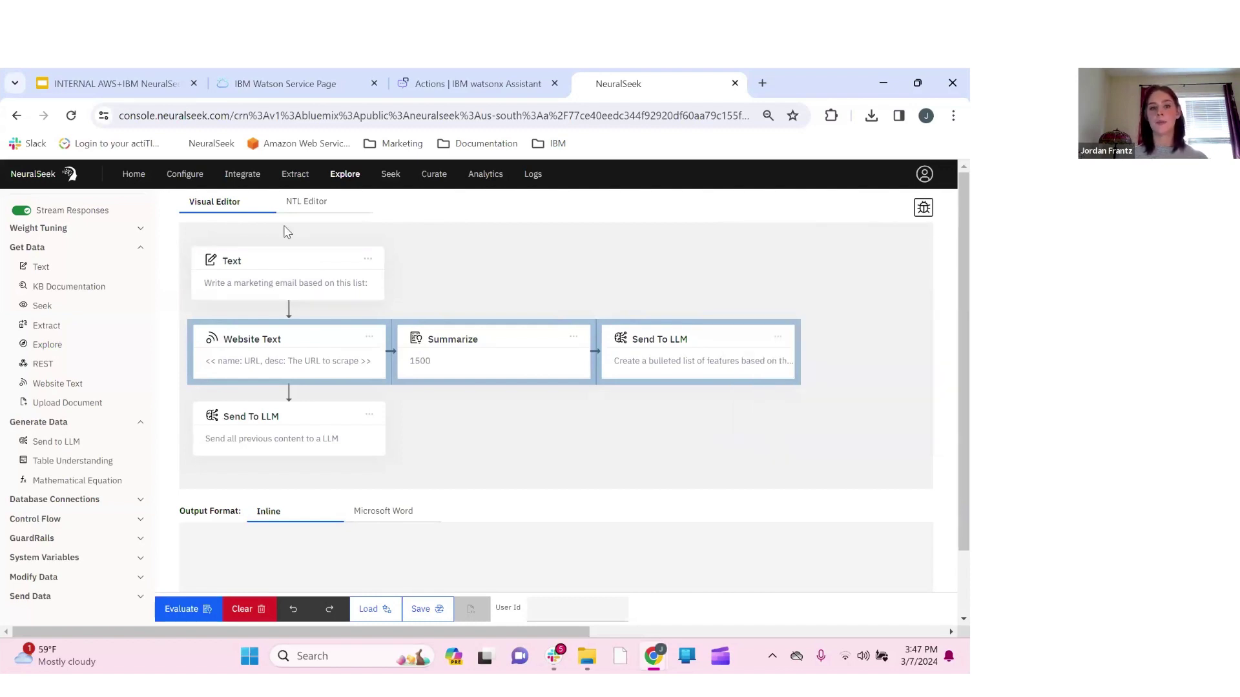
pyautogui.click(259, 365)
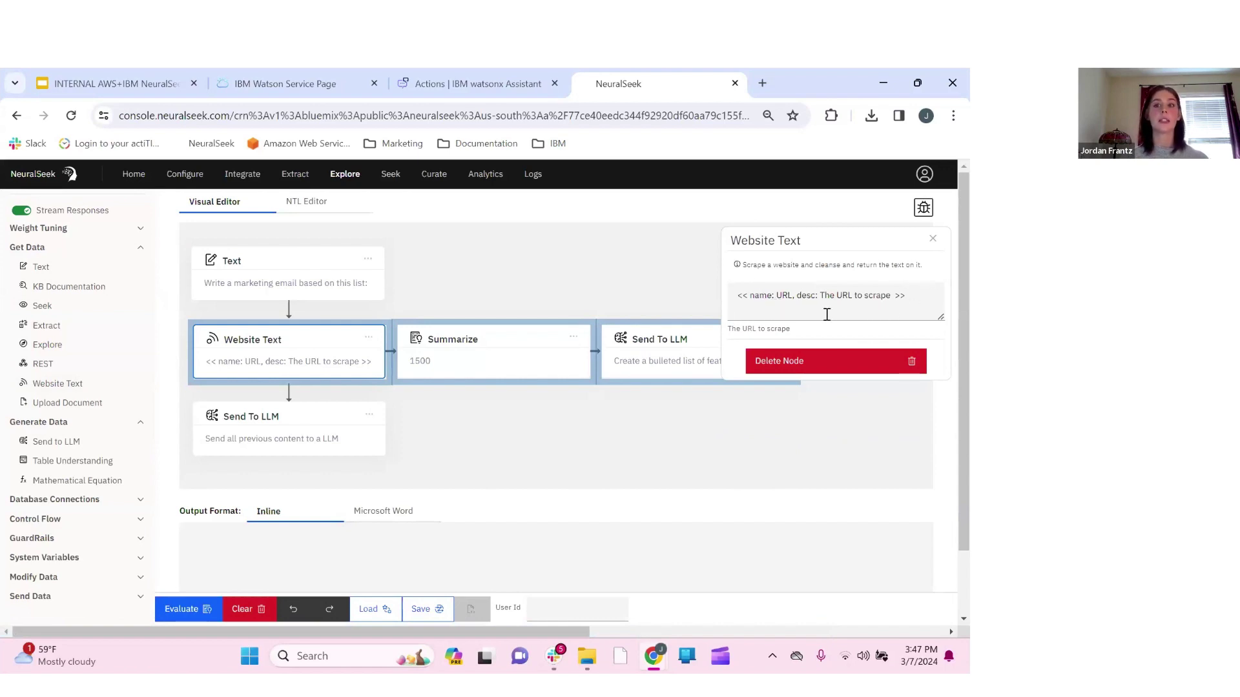
pyautogui.click(932, 239)
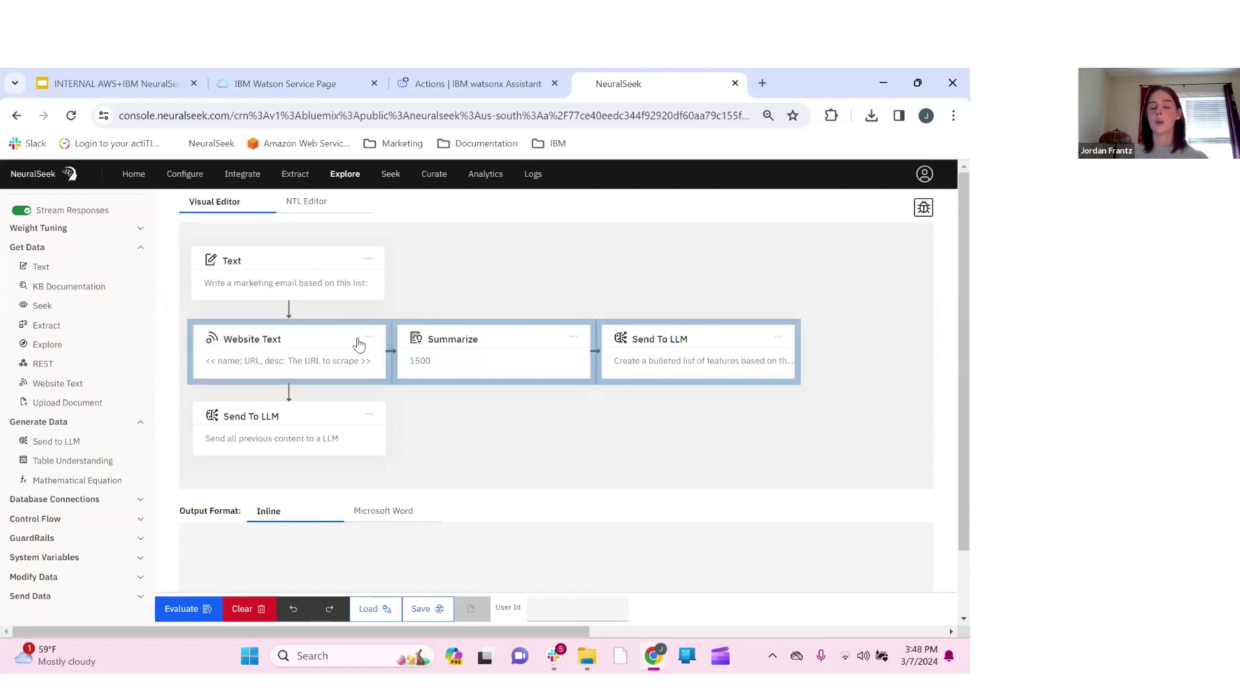
pyautogui.click(479, 365)
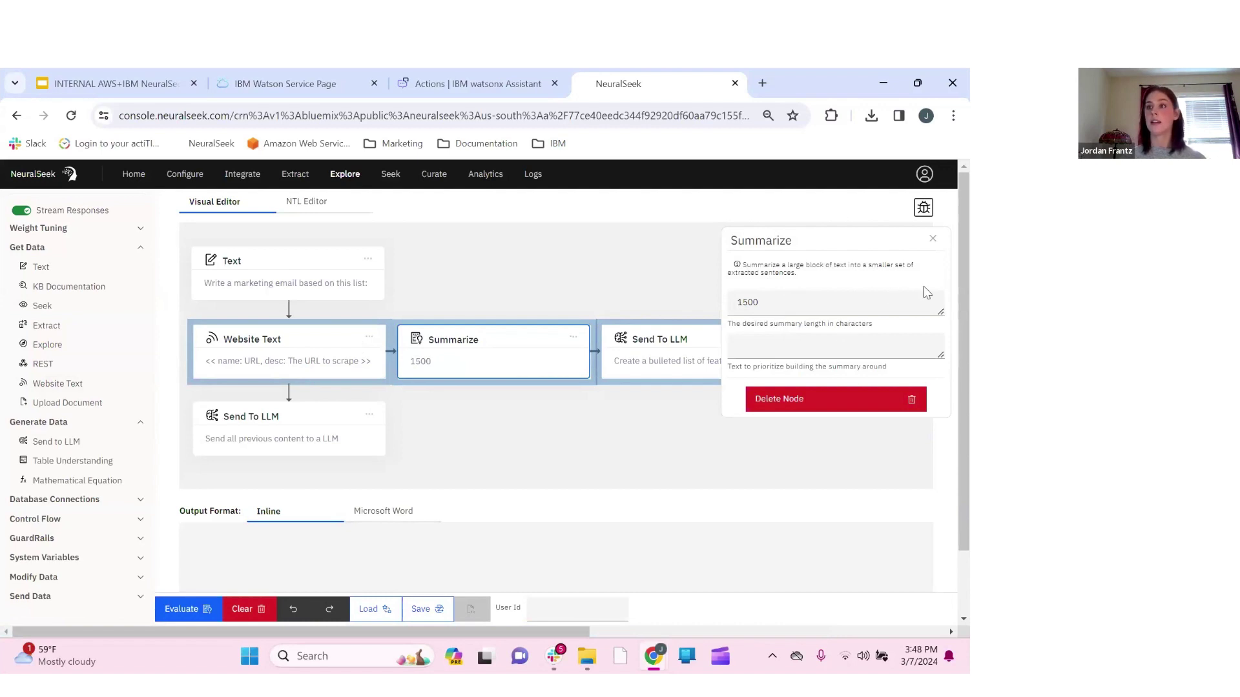
pyautogui.click(934, 240)
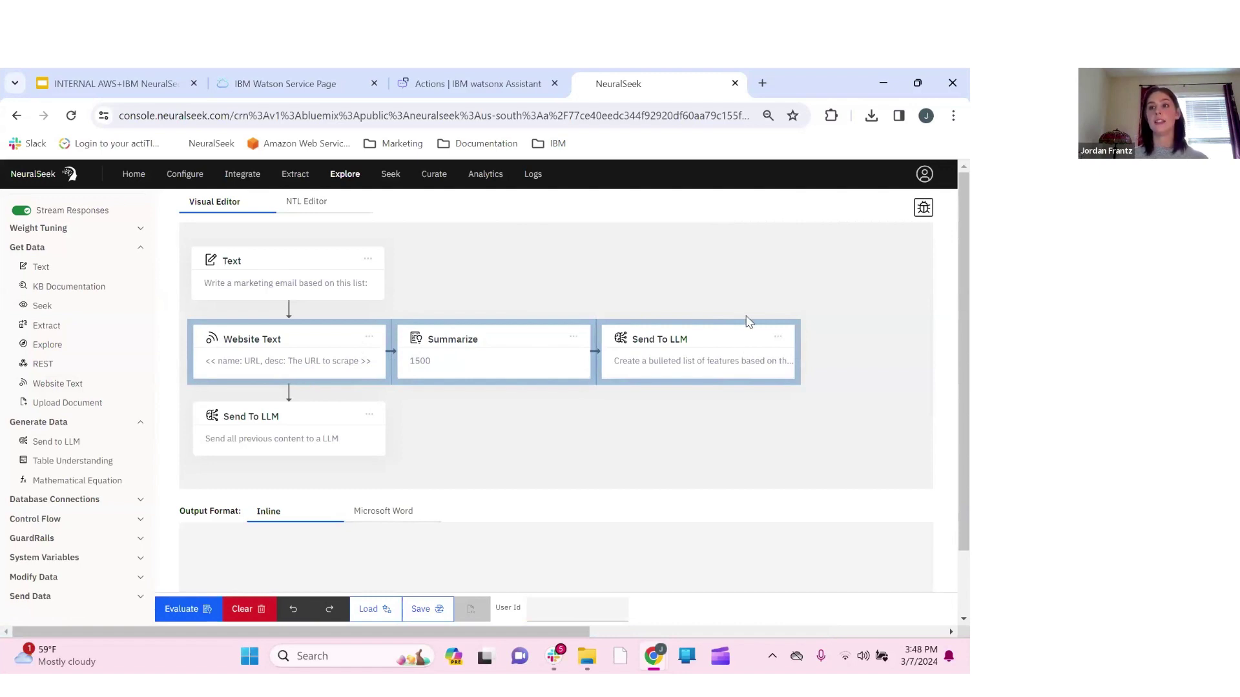
pyautogui.click(667, 351)
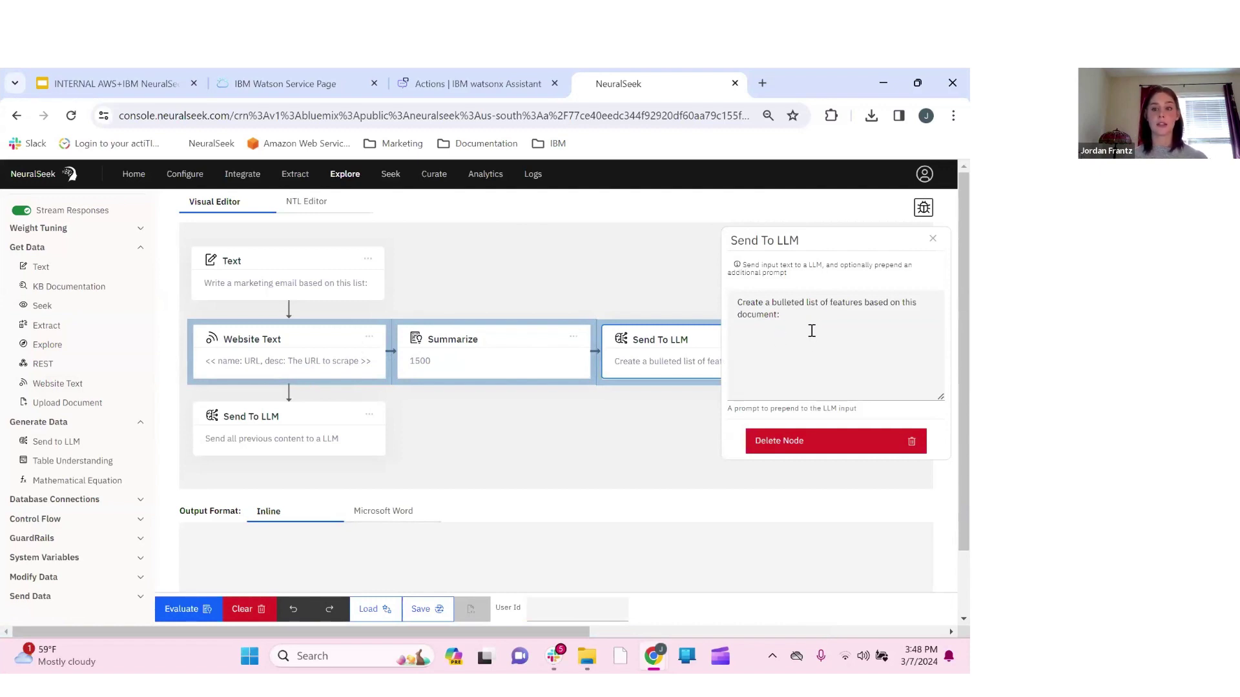
pyautogui.click(933, 239)
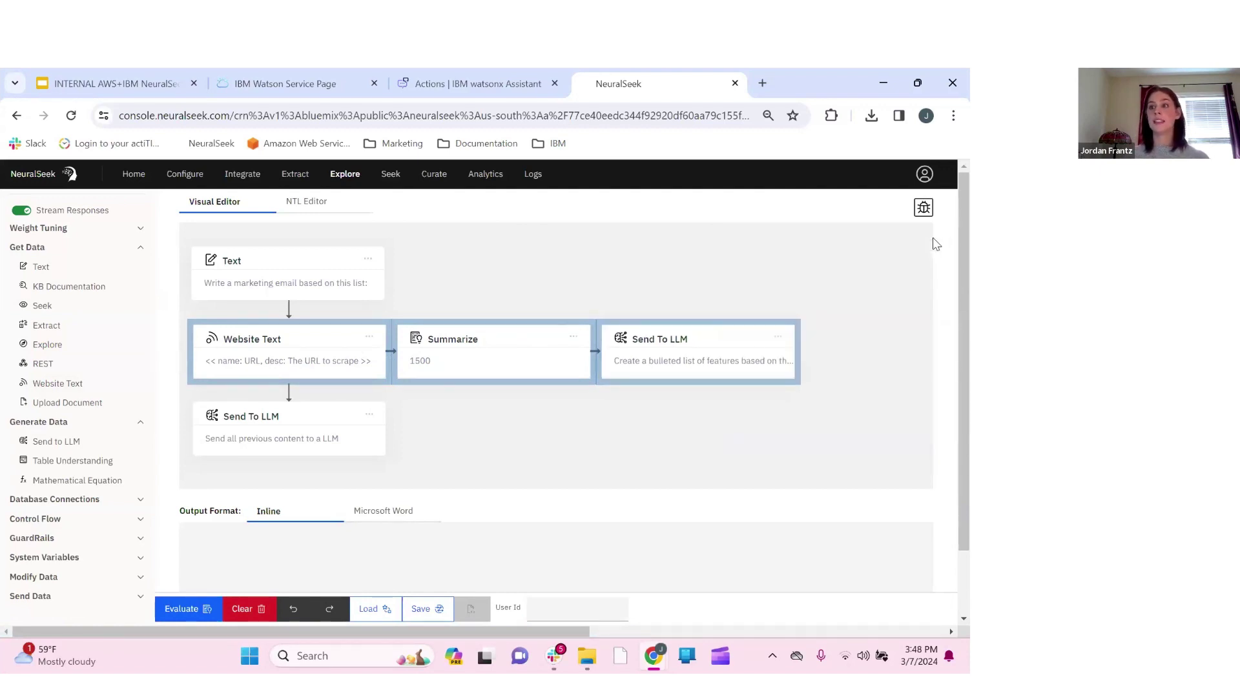
pyautogui.scroll(-1, 696, 477)
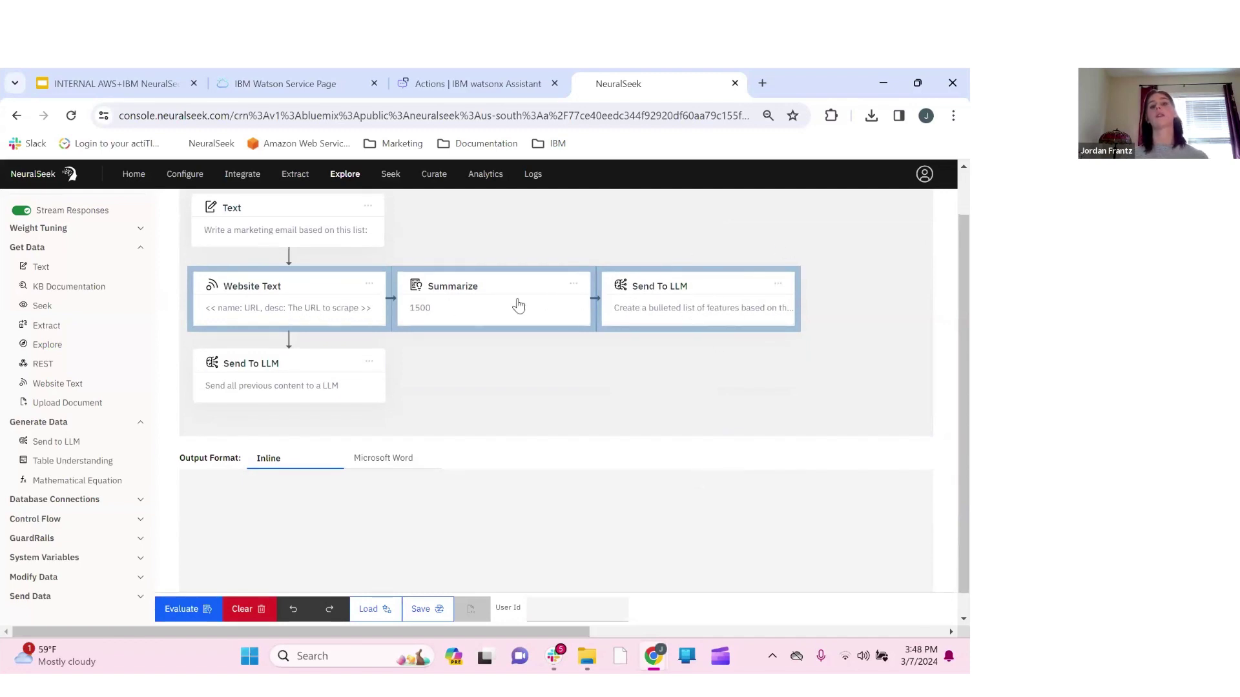
pyautogui.scroll(1, 533, 342)
pyautogui.scroll(1, 533, 342)
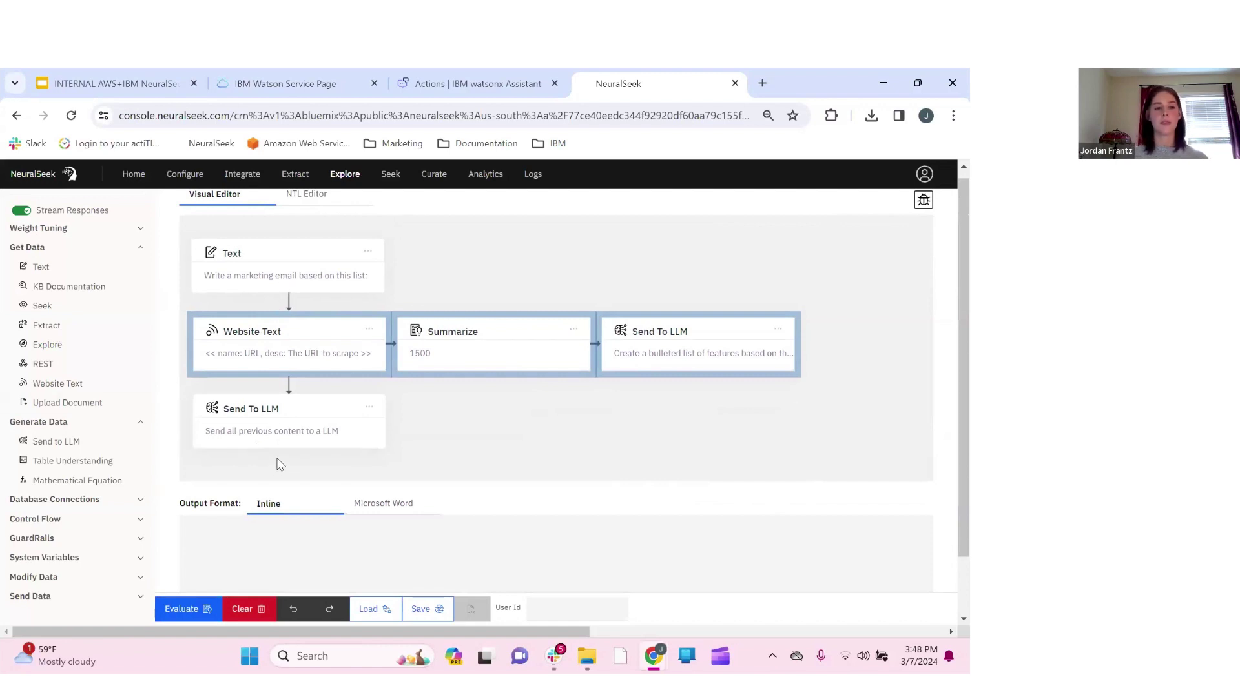
pyautogui.click(236, 414)
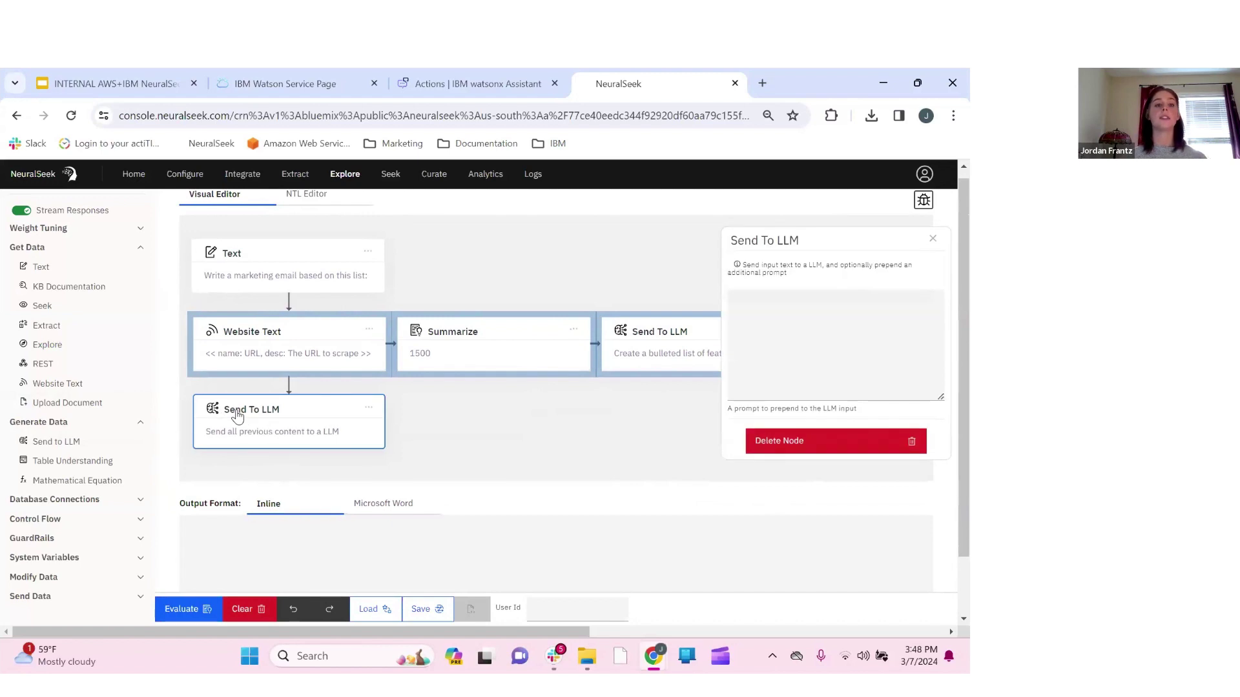
pyautogui.click(933, 240)
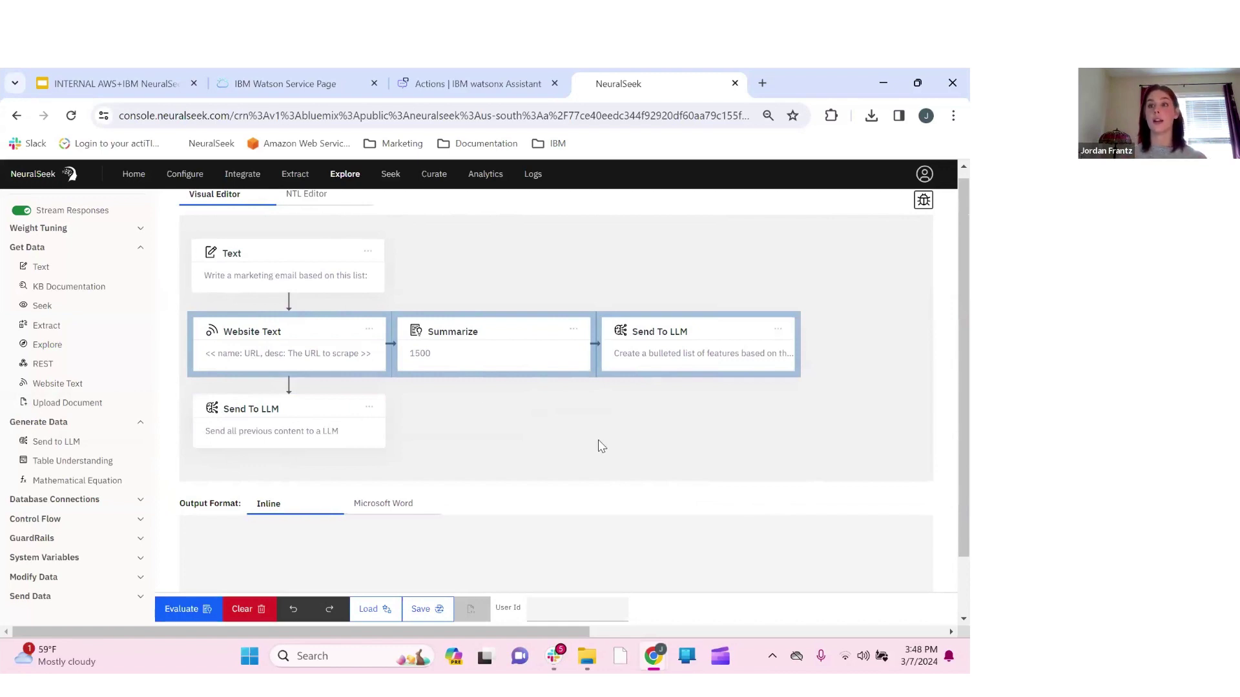
pyautogui.click(194, 611)
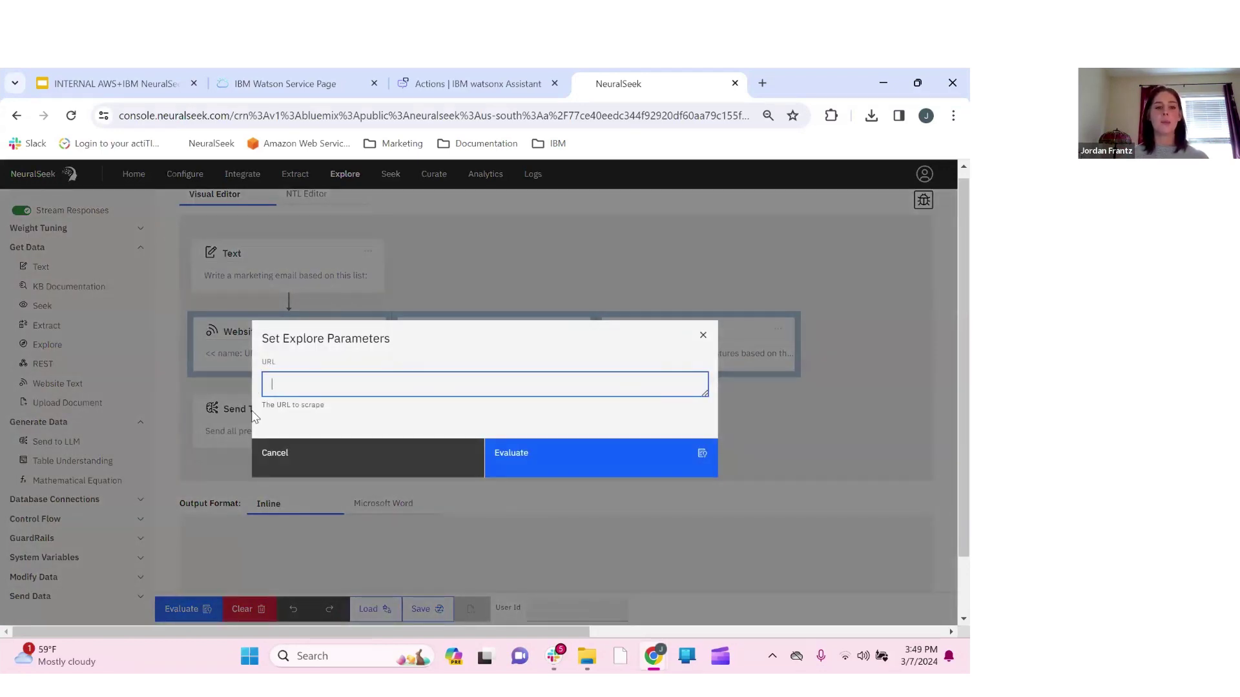
pyautogui.moveTo(454, 346); pyautogui.dragTo(595, 359)
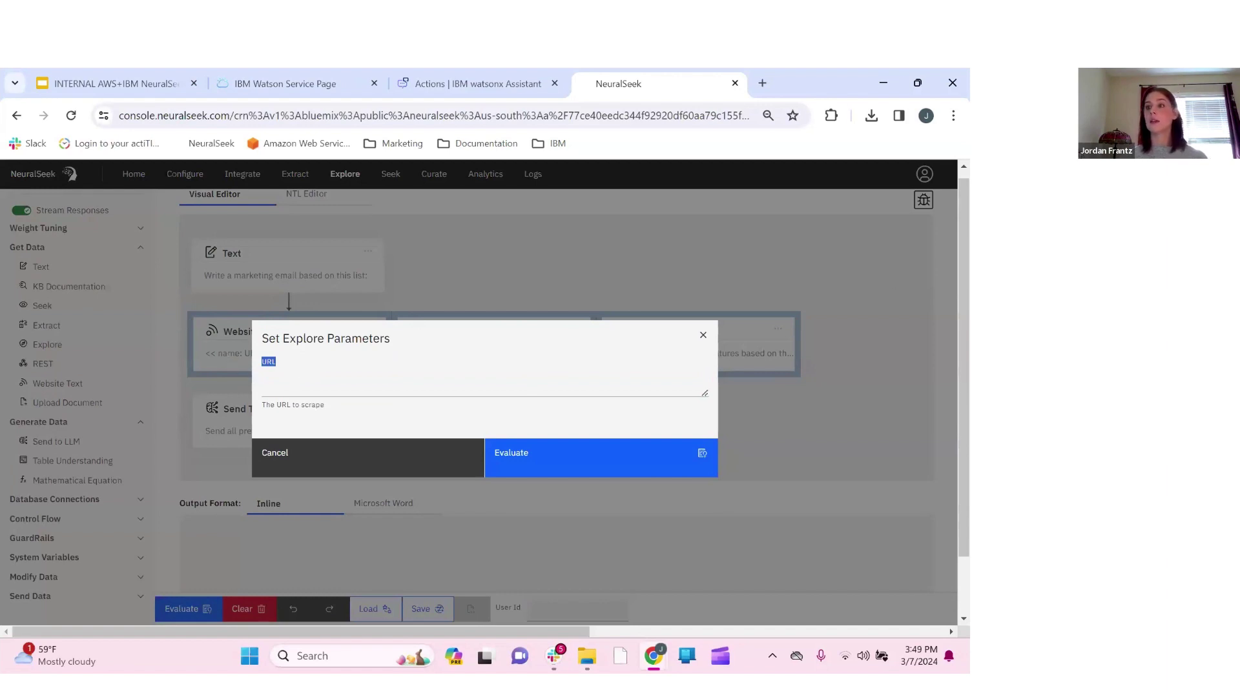
pyautogui.hotkey('alt', 'Tab')
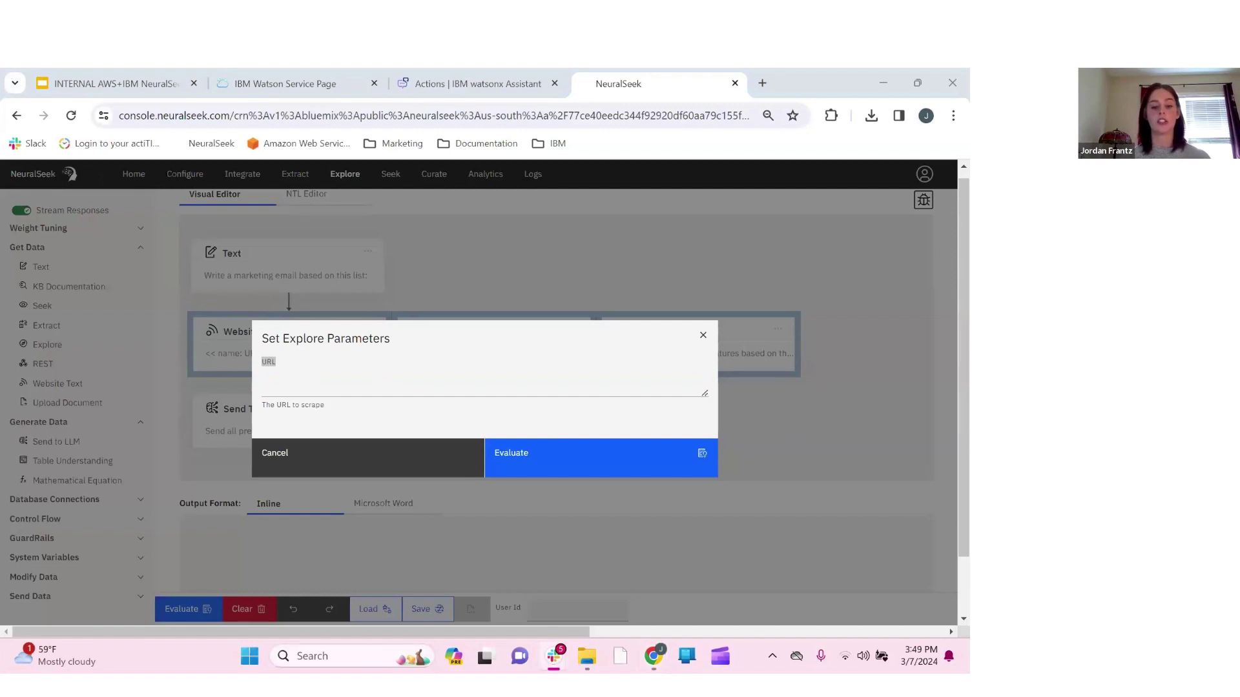
pyautogui.click(392, 388)
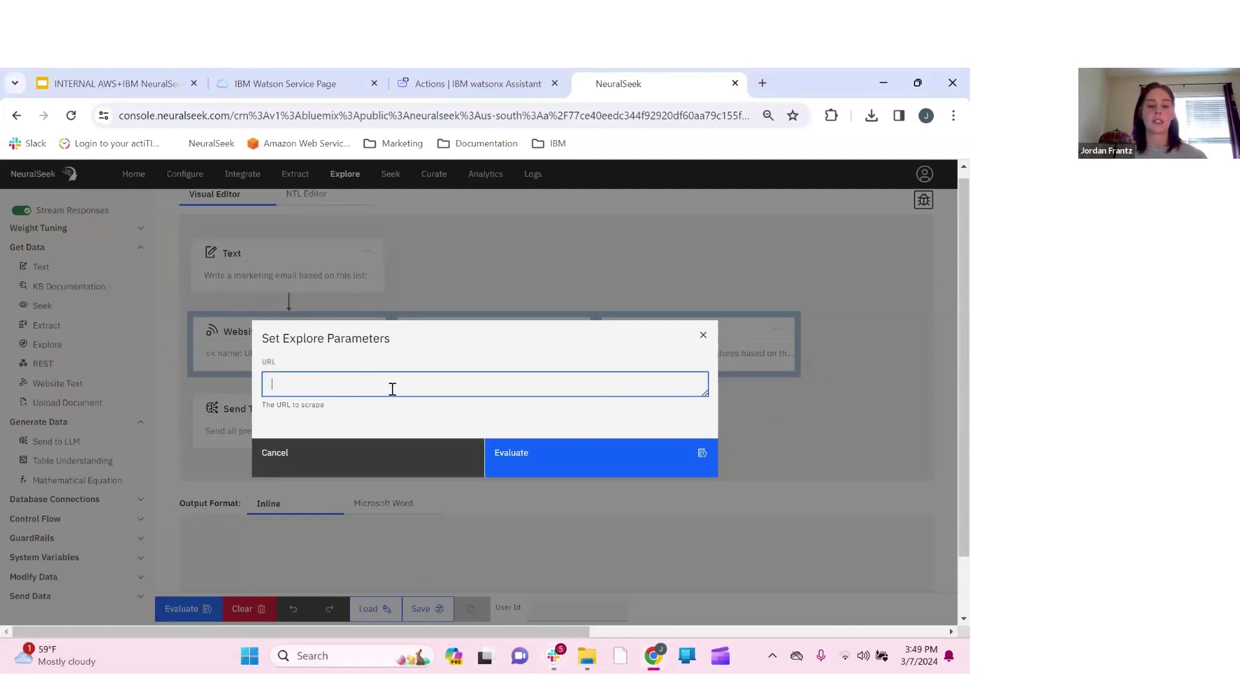
pyautogui.write('https://documentation.neuralseek.com/#reference_material/explore/explore/')
pyautogui.click(489, 344)
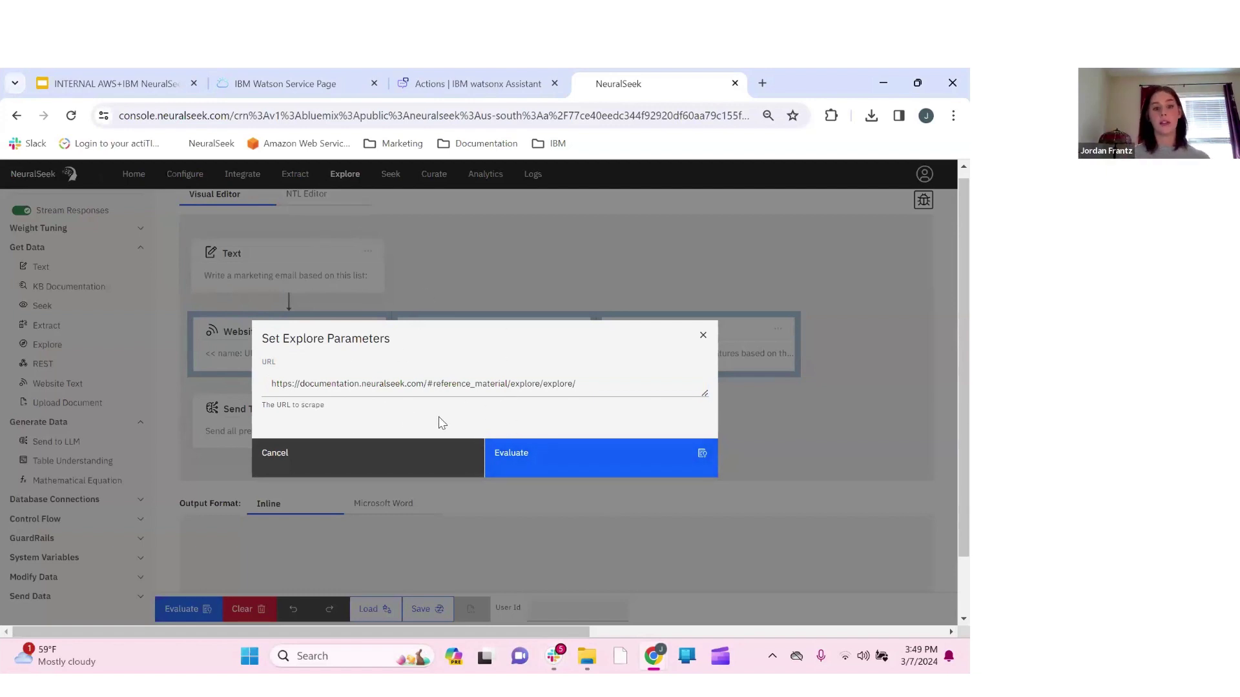
pyautogui.click(573, 465)
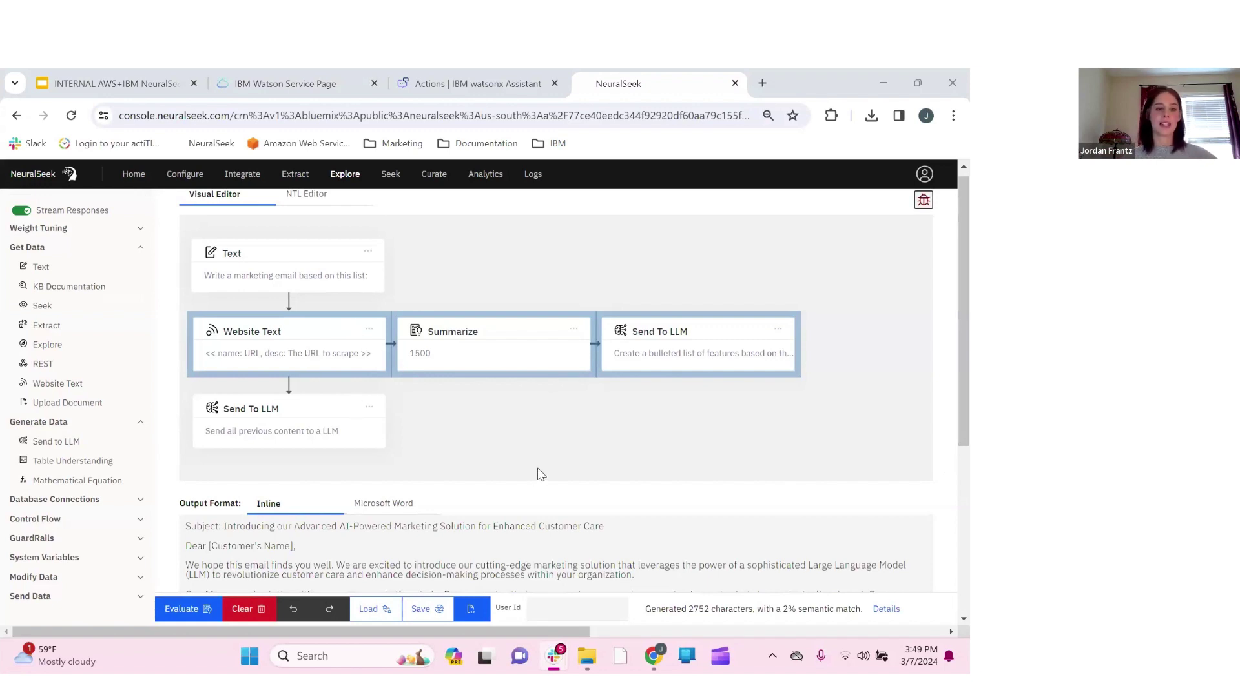
# Read the generated email and the final Send To LLM node's settings, then close that panel
pyautogui.scroll(-3, 770, 474)
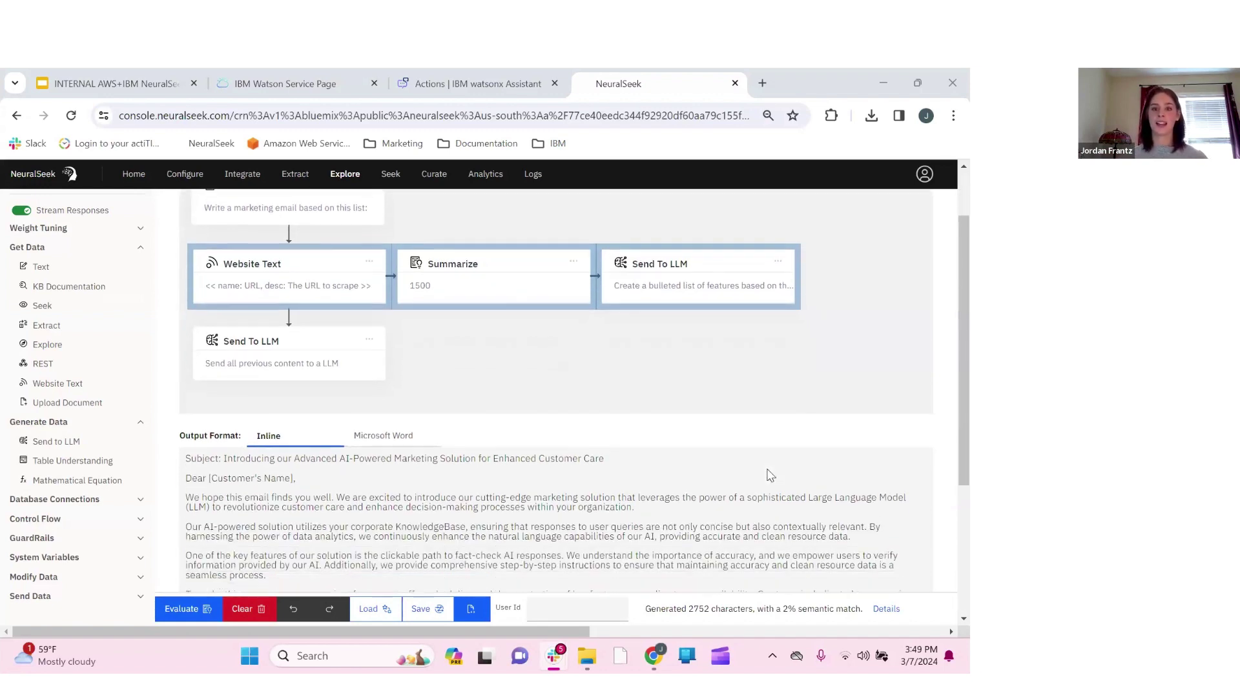
pyautogui.scroll(-2, 769, 475)
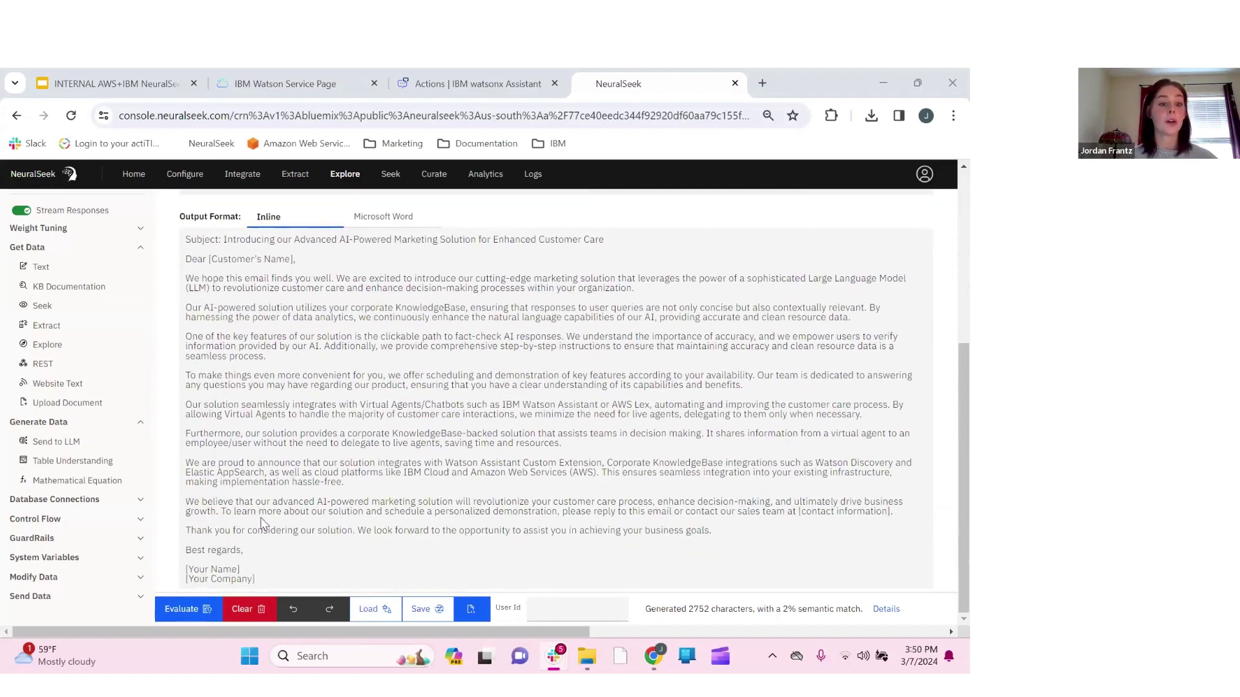
pyautogui.scroll(4, 381, 362)
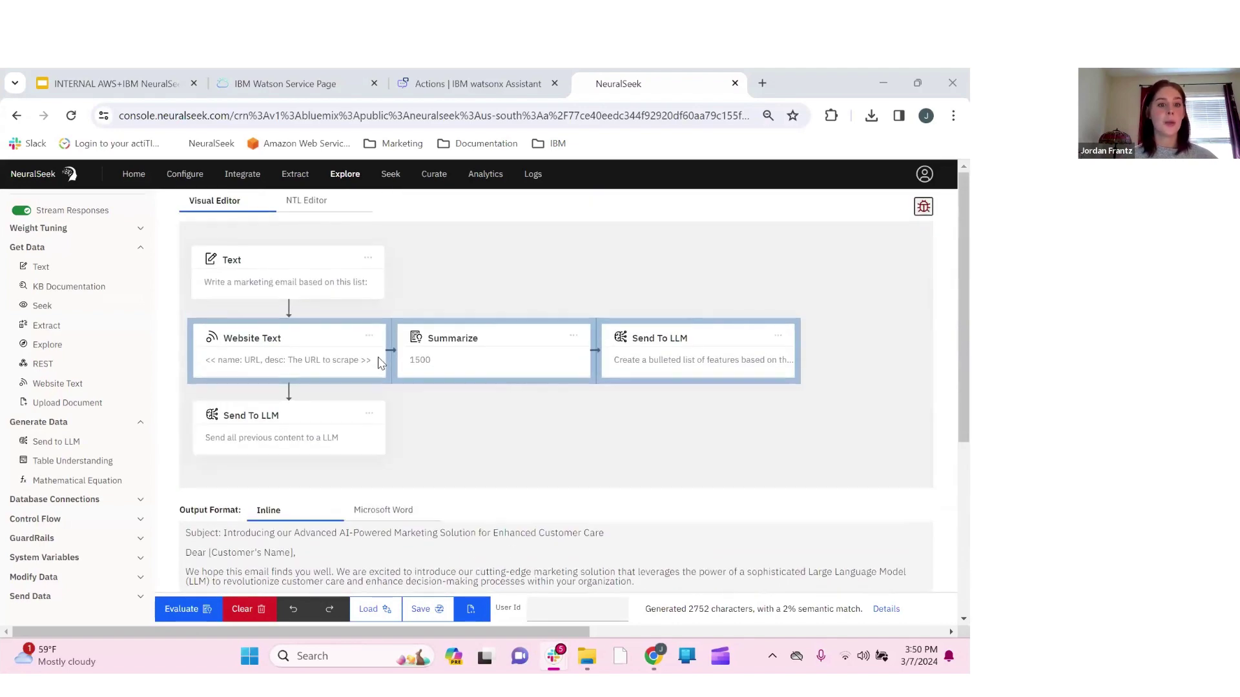
pyautogui.click(381, 363)
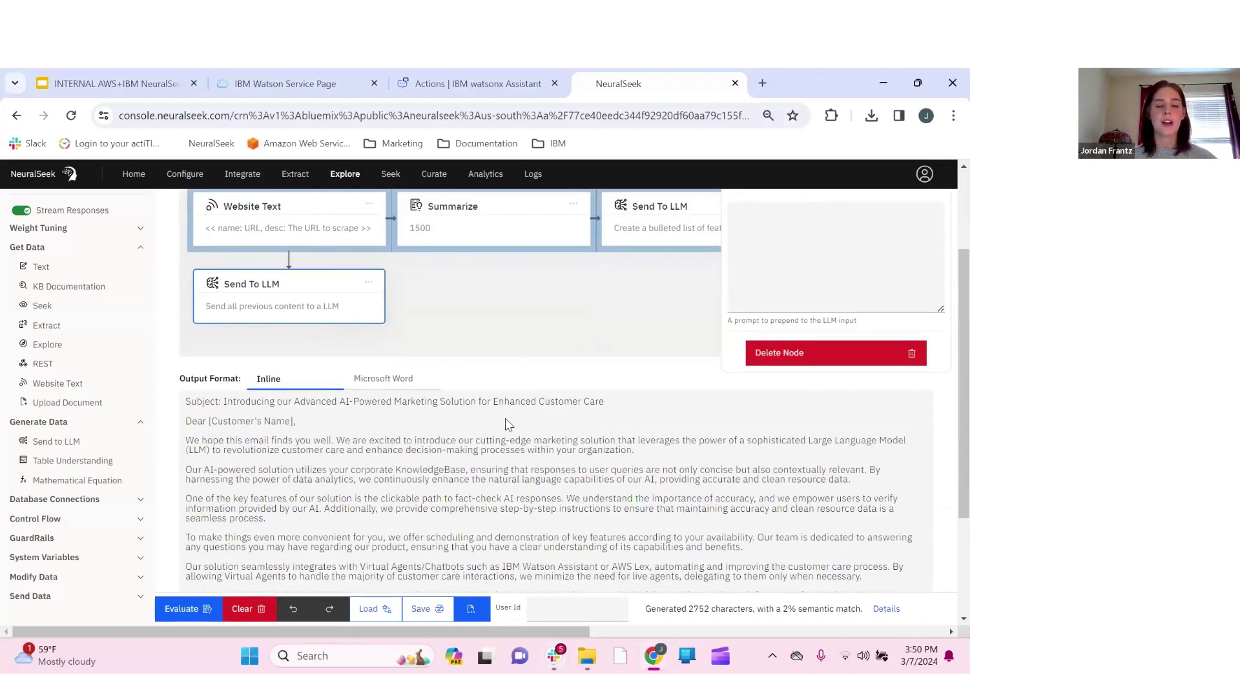
pyautogui.scroll(-3, 507, 413)
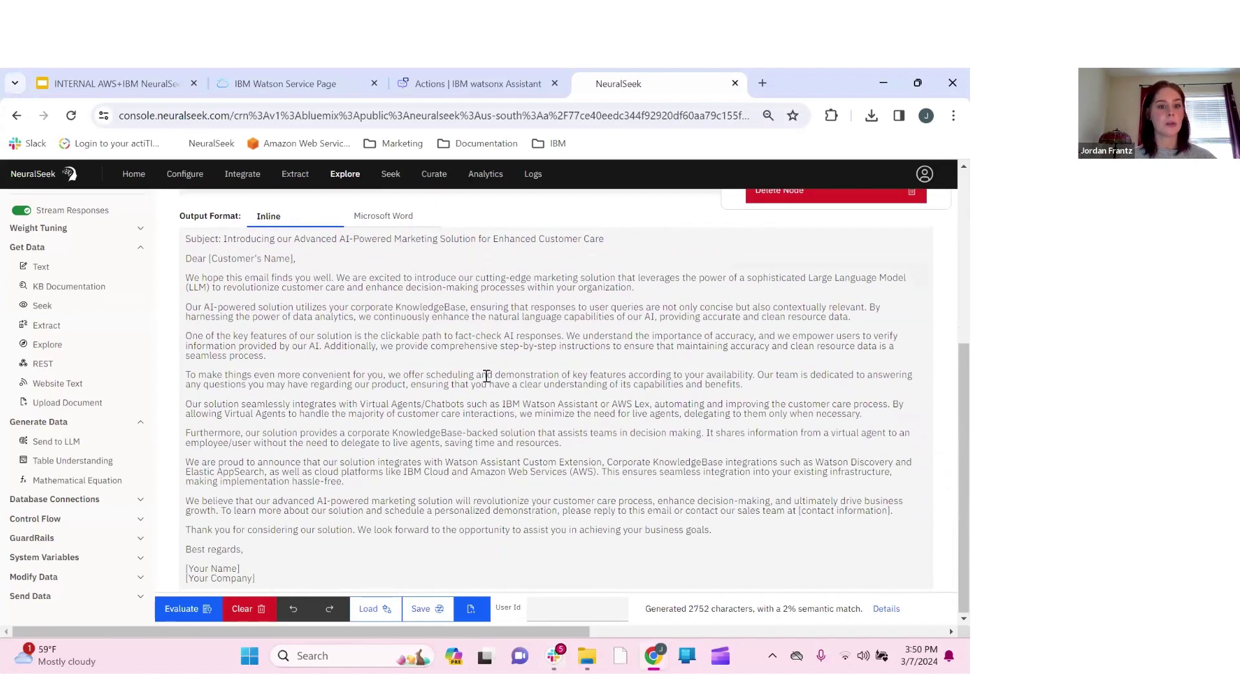
pyautogui.scroll(2, 443, 465)
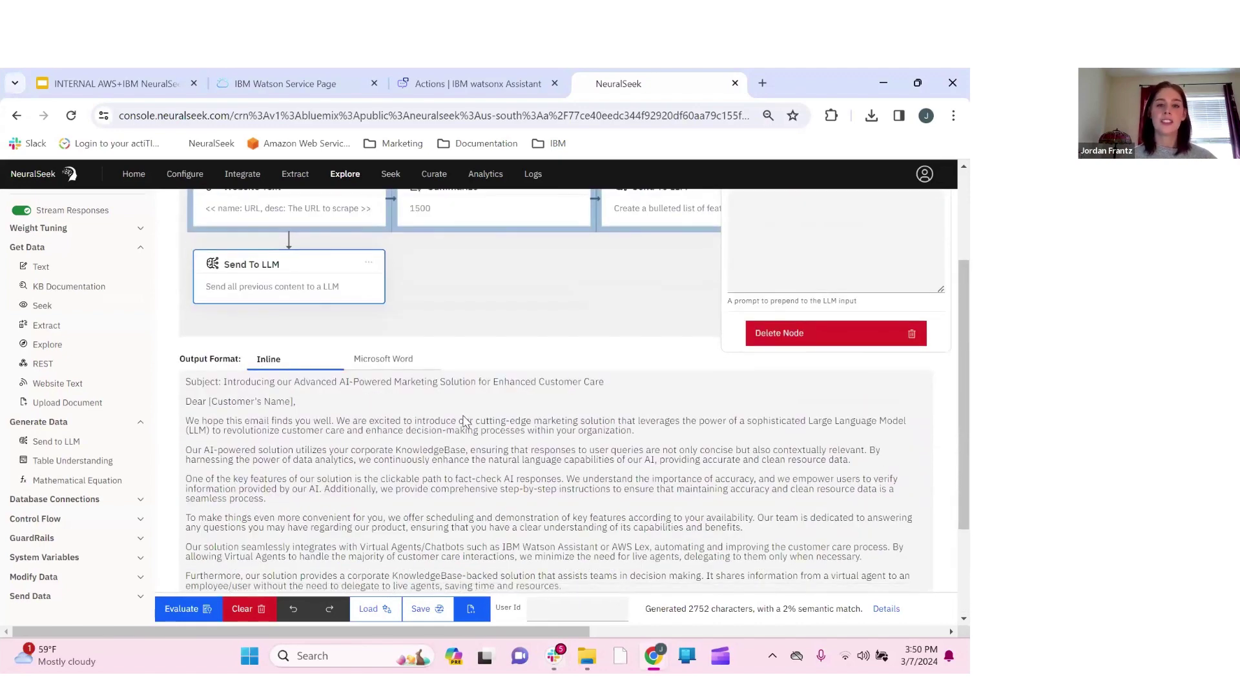
pyautogui.scroll(-2, 572, 481)
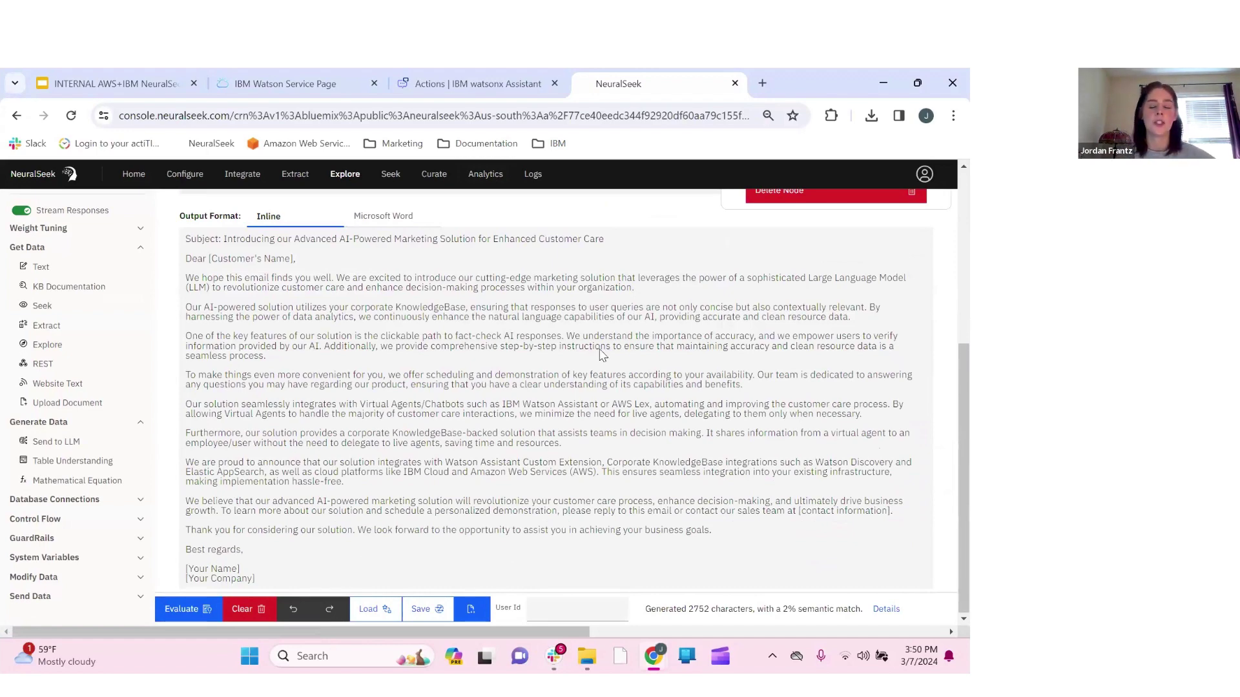
pyautogui.scroll(4, 868, 498)
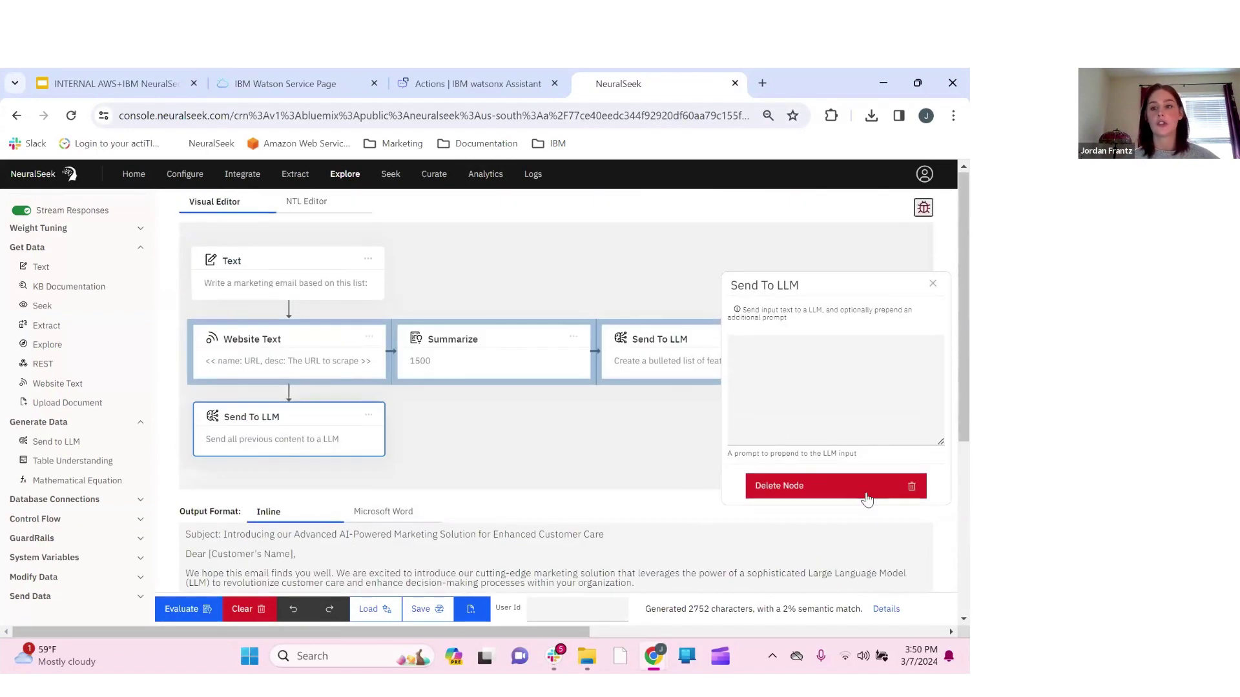
pyautogui.click(936, 286)
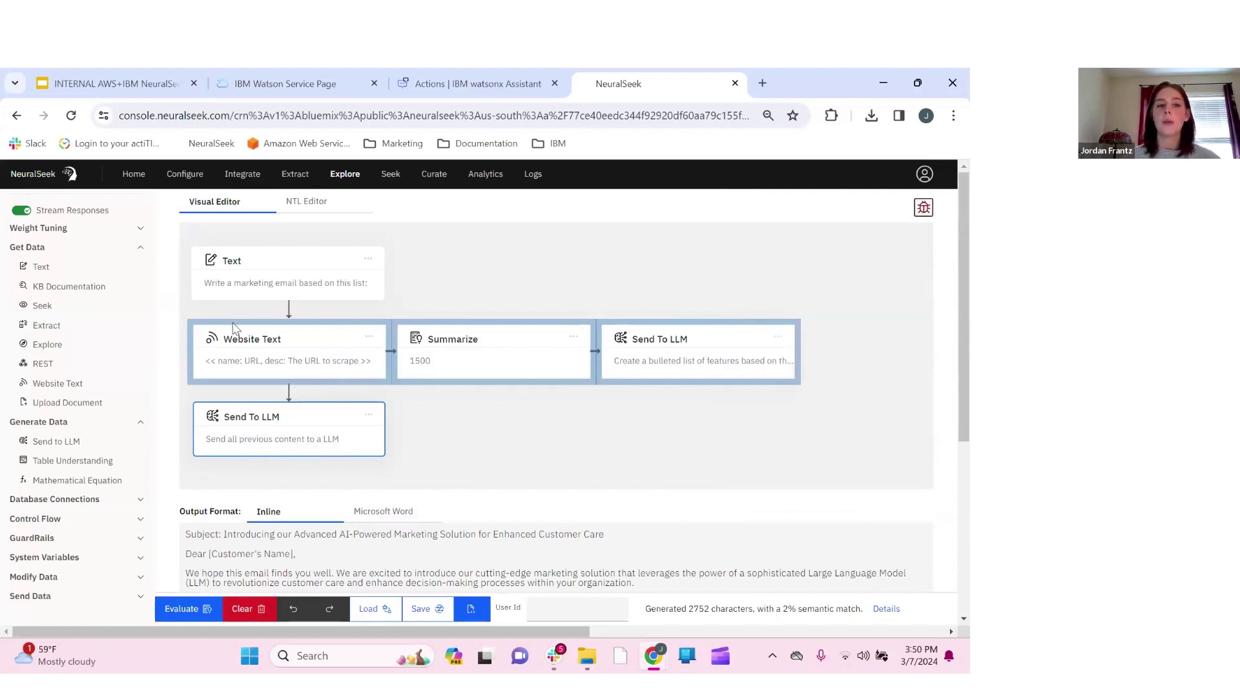
# Open the Explore Inspector and review Step 1's input text and Step 2's fetched web page
pyautogui.click(924, 208)
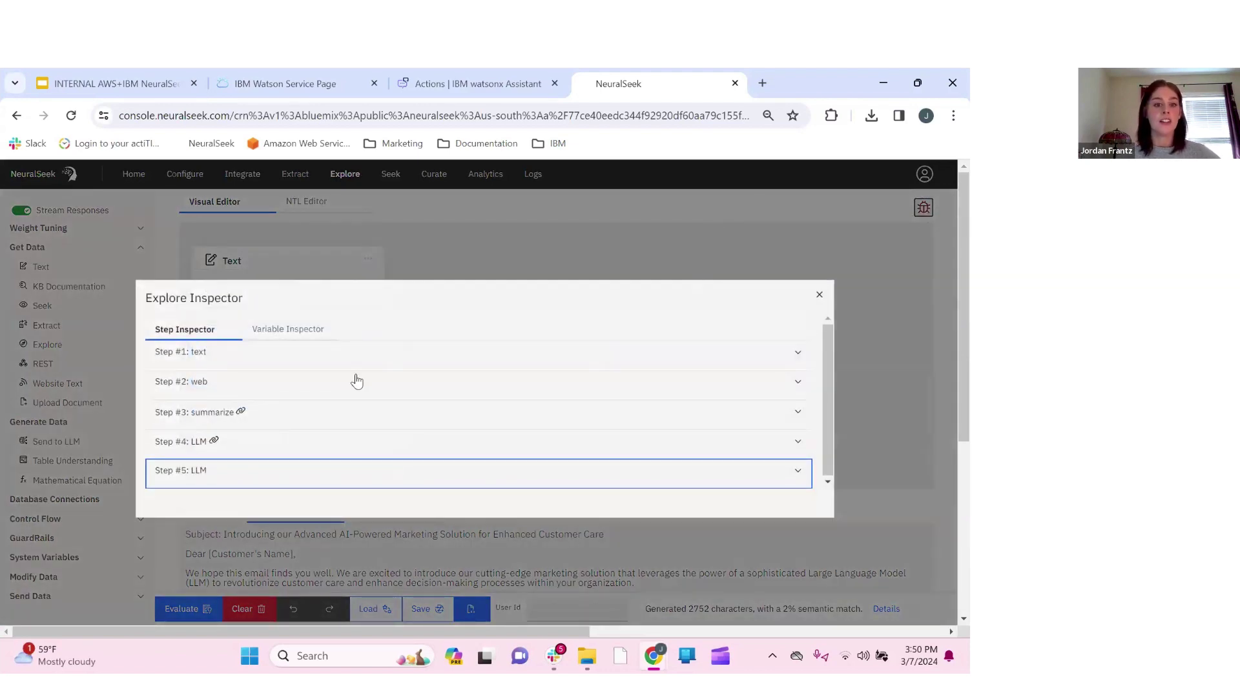
pyautogui.click(284, 365)
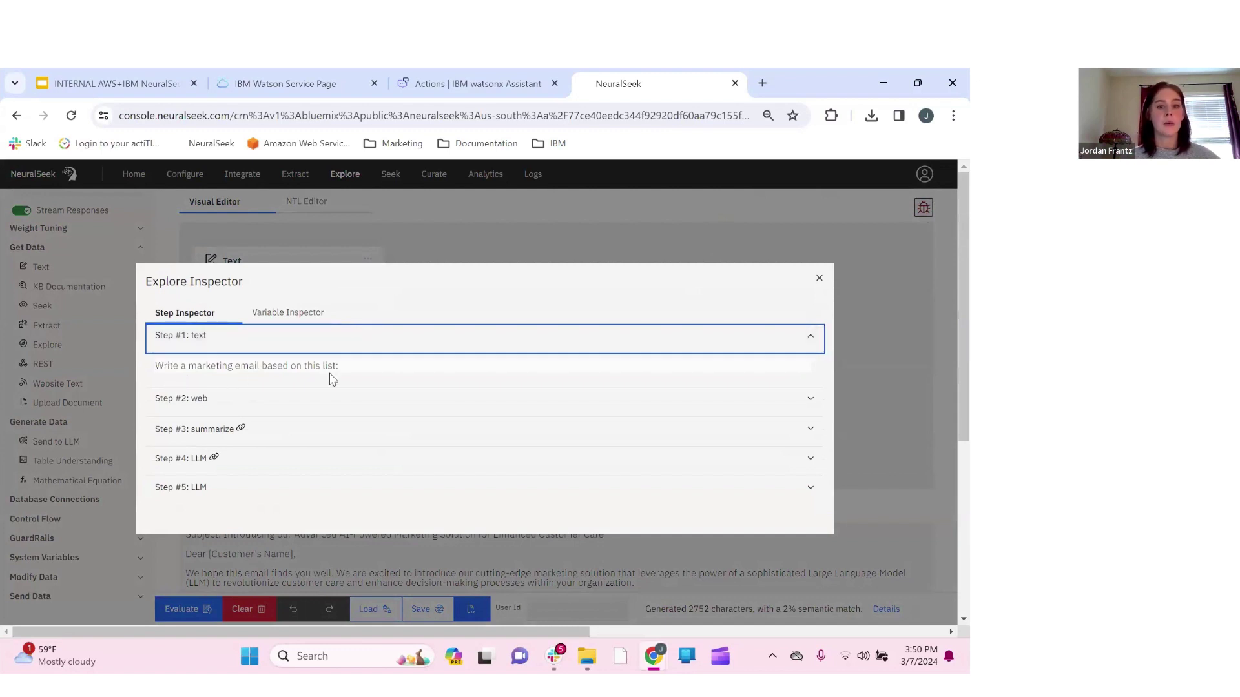
pyautogui.click(242, 401)
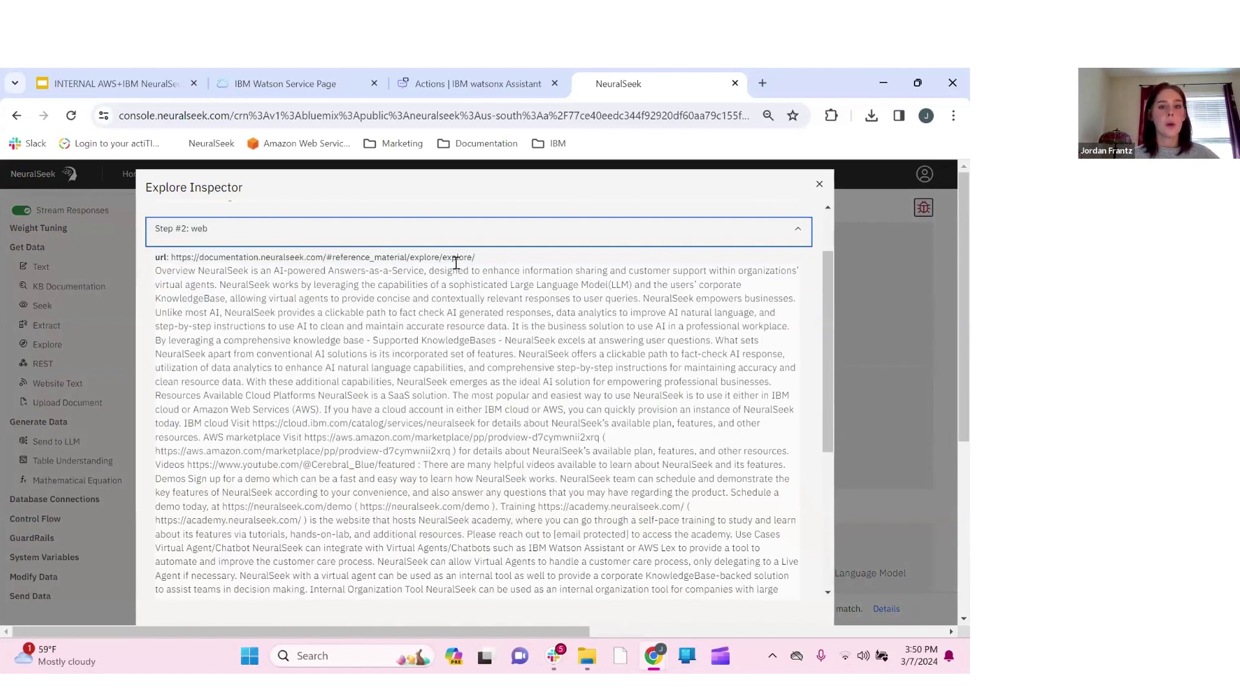
pyautogui.scroll(-1, 424, 401)
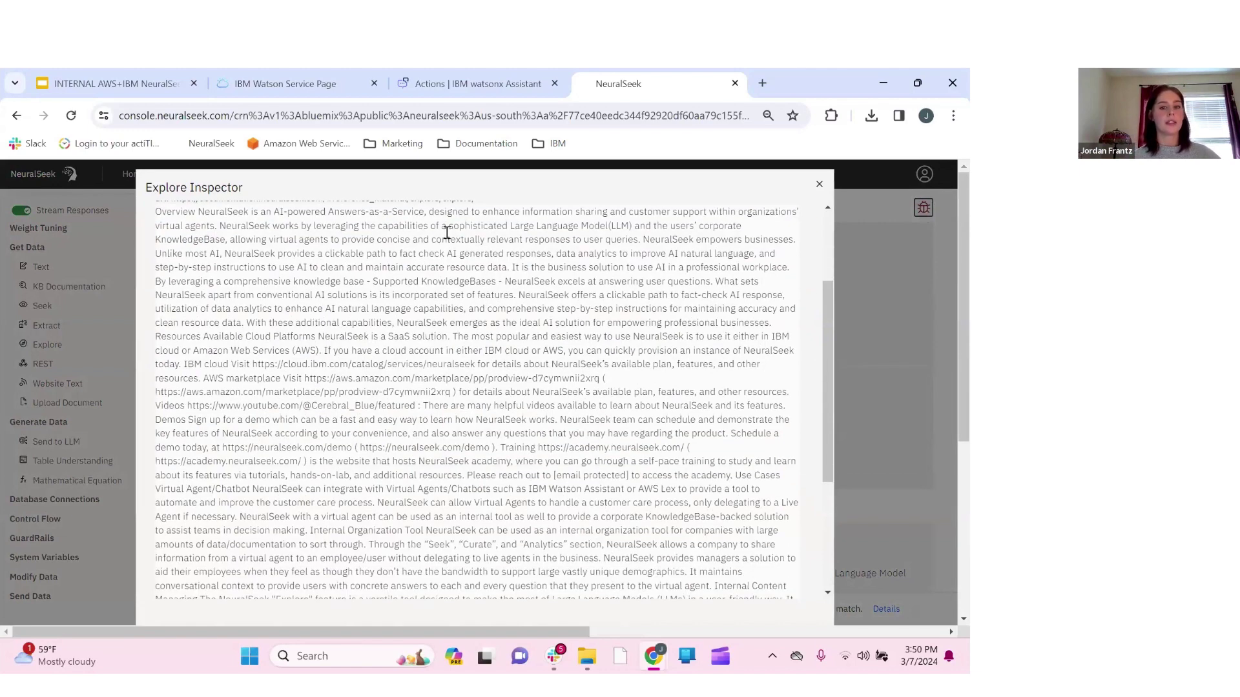
pyautogui.scroll(-3, 342, 523)
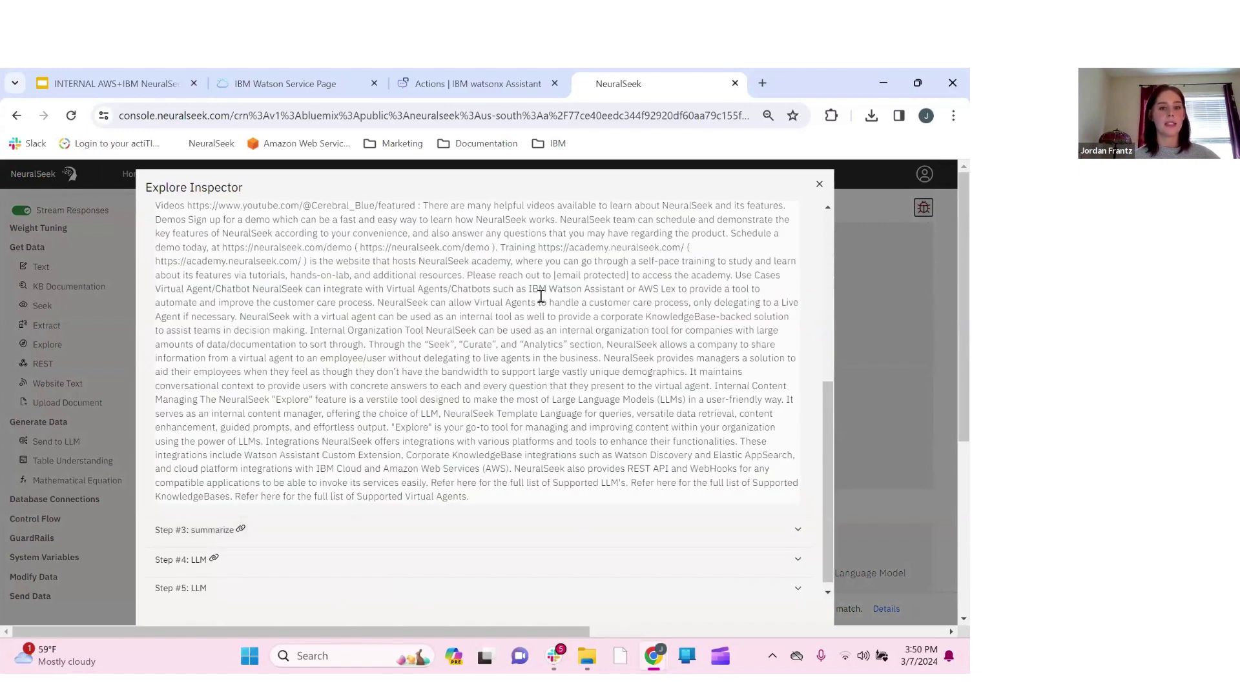
pyautogui.scroll(1, 540, 296)
pyautogui.scroll(10, 541, 297)
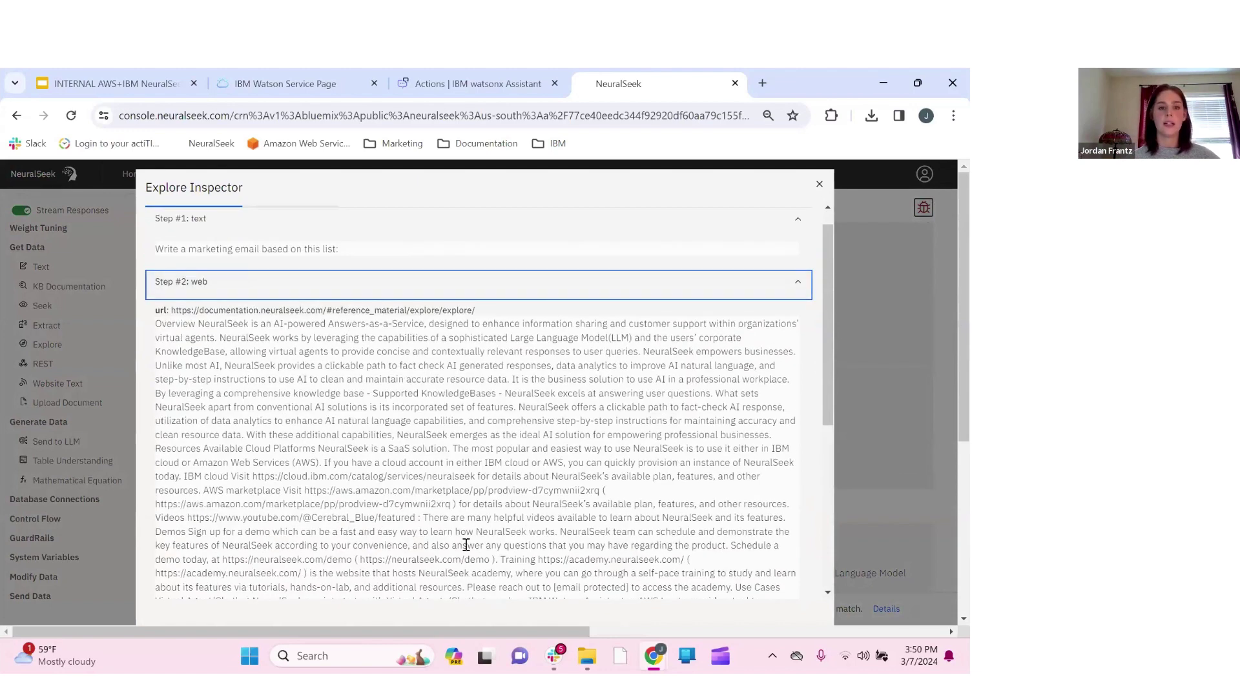
pyautogui.scroll(-10, 466, 550)
pyautogui.scroll(-1, 466, 550)
# Review the Summarize output and Step 4's feature bullet list, then close the inspector
pyautogui.click(337, 520)
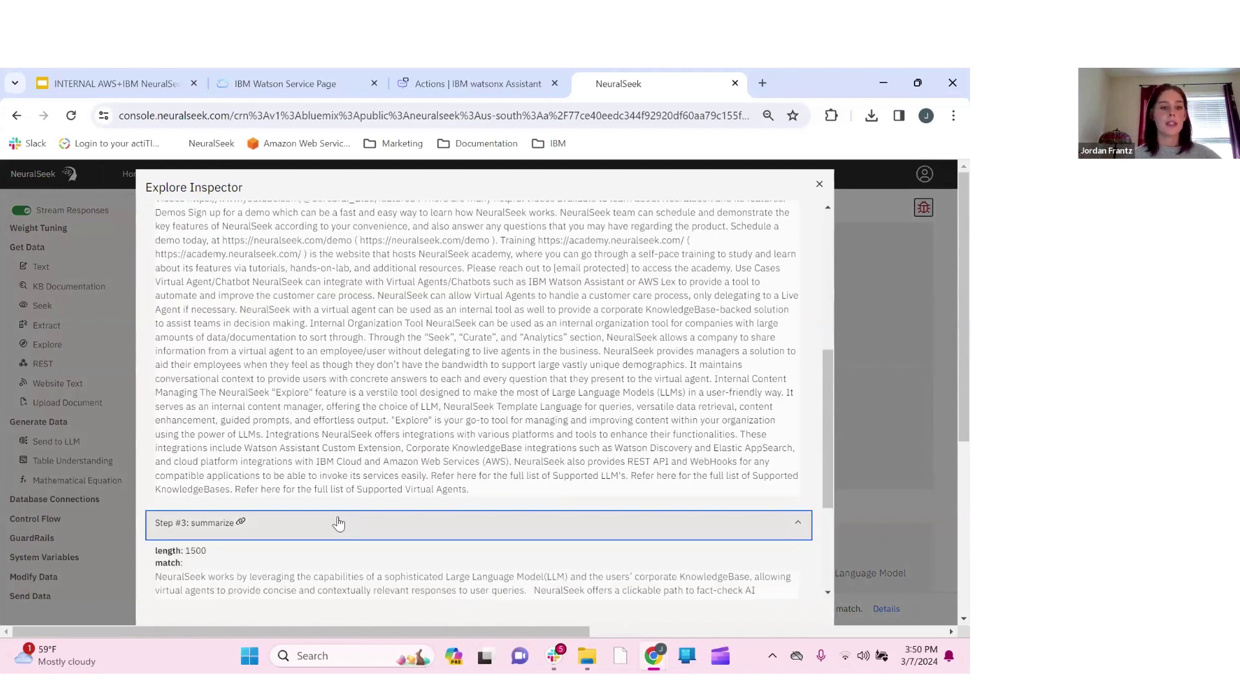
pyautogui.scroll(-2, 337, 522)
pyautogui.scroll(-1, 338, 521)
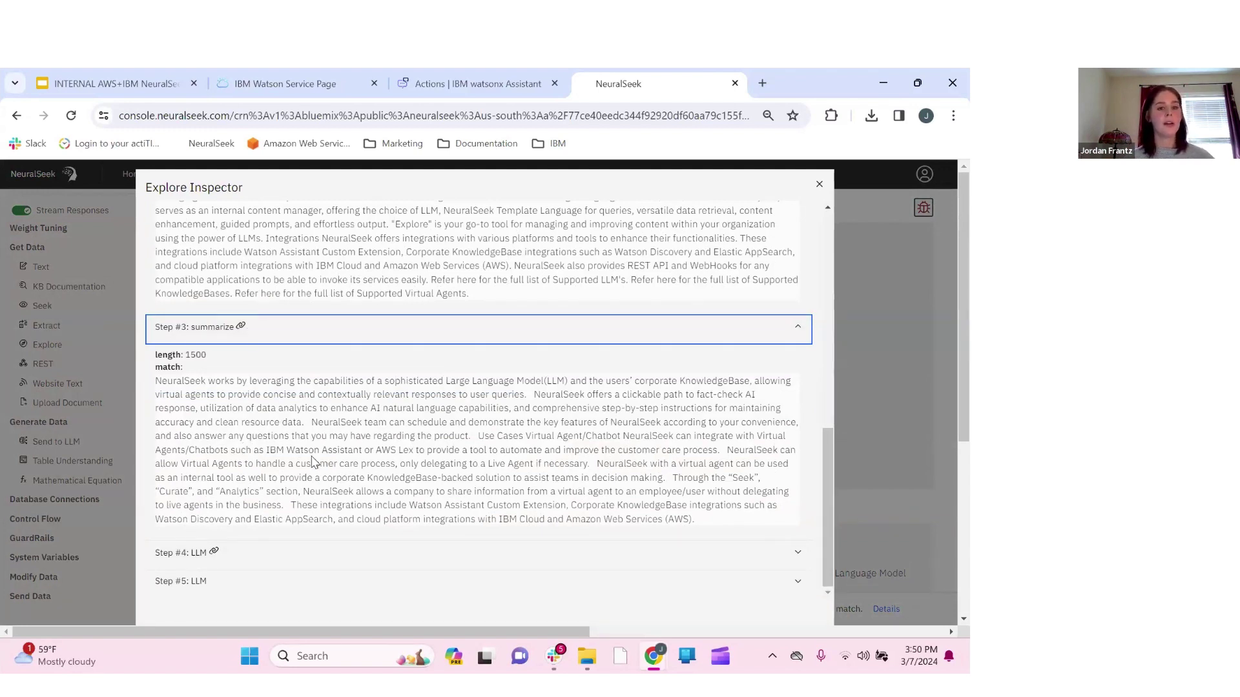
pyautogui.click(257, 558)
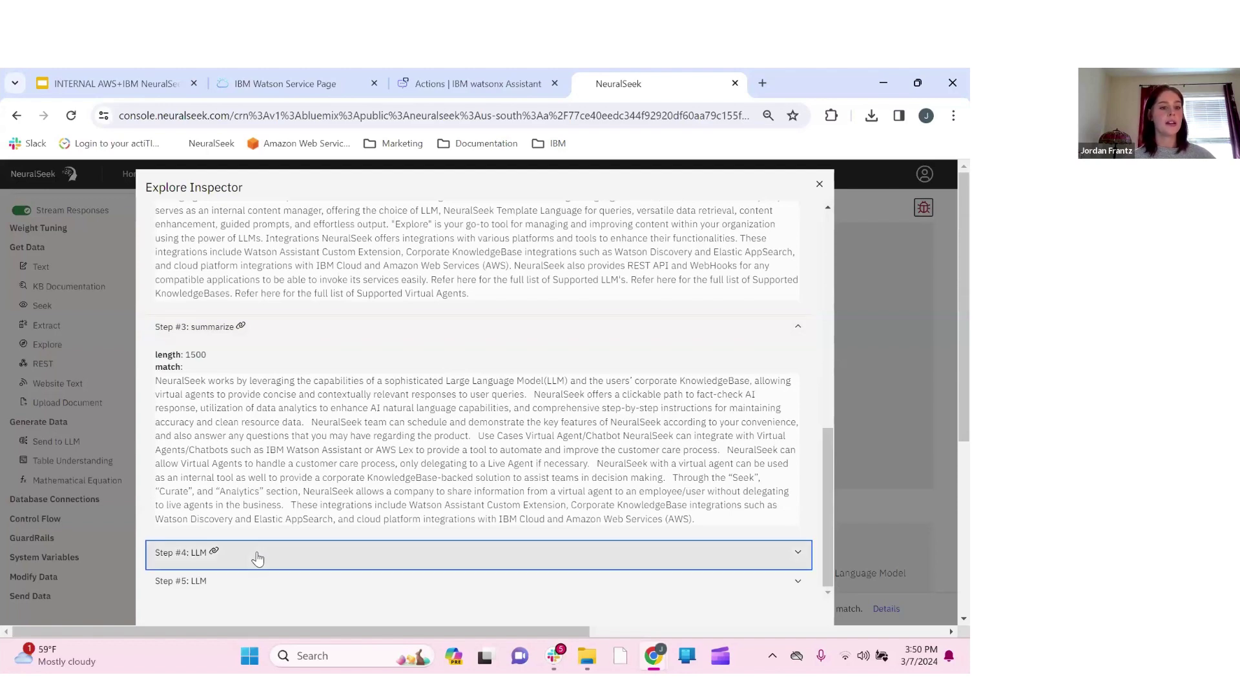
pyautogui.scroll(-4, 339, 416)
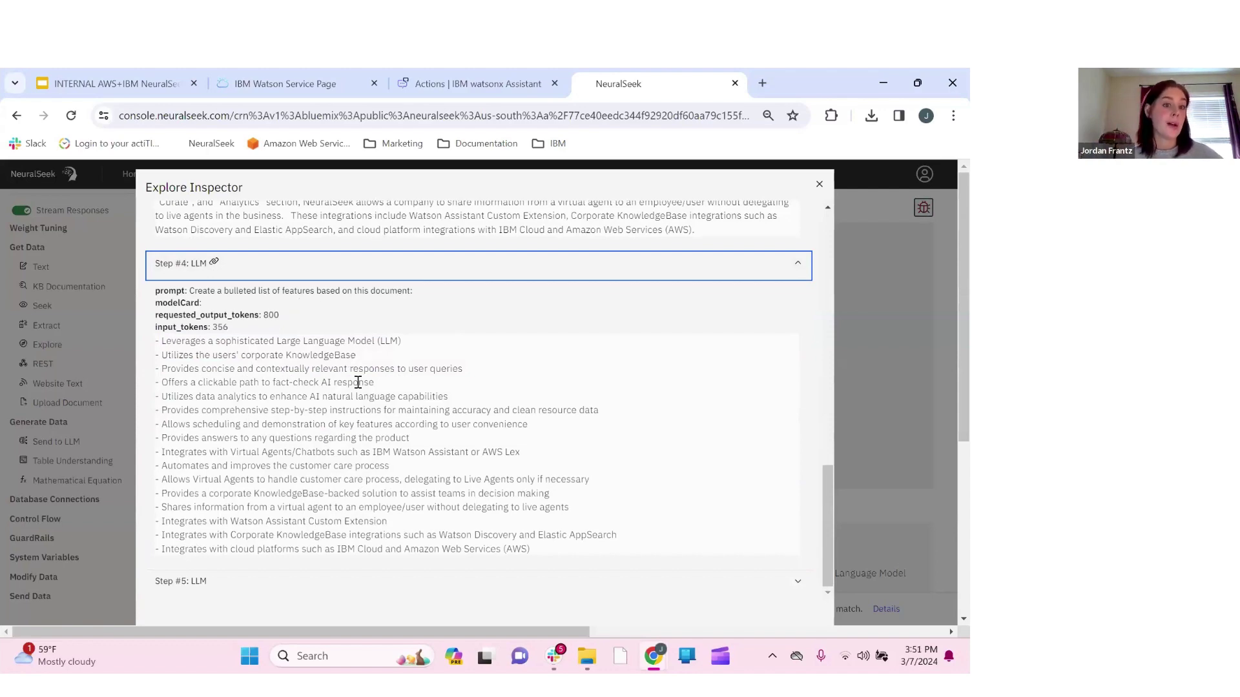
pyautogui.scroll(4, 358, 383)
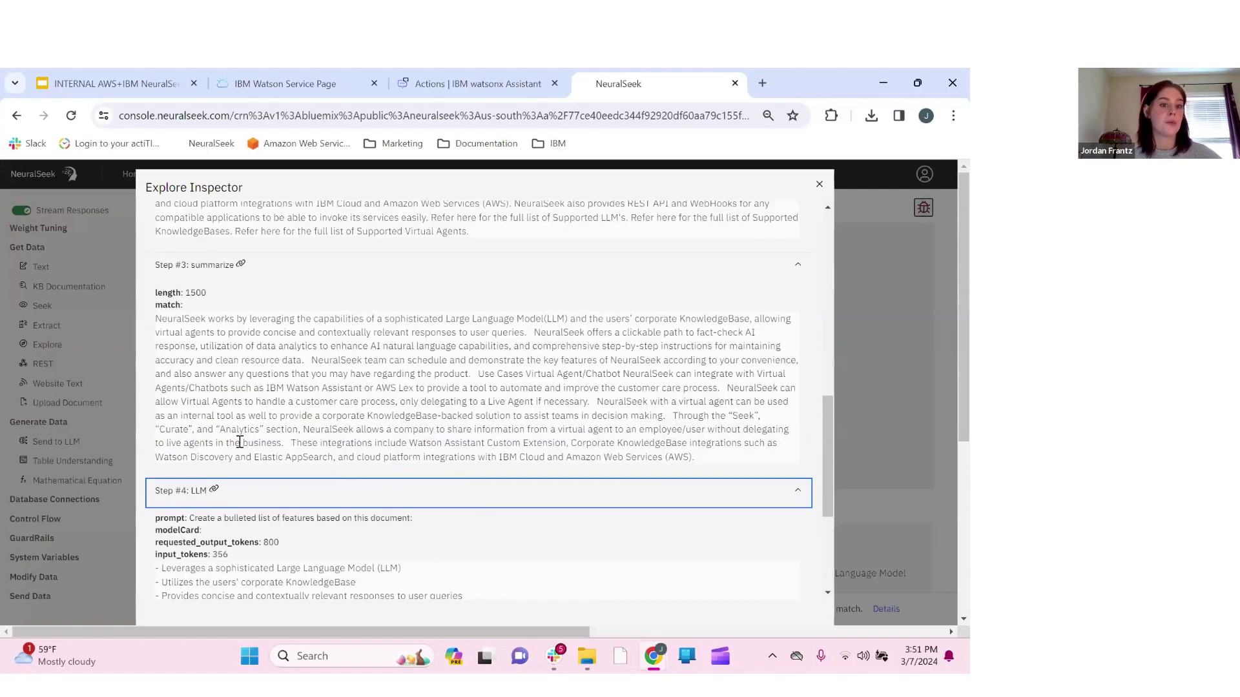
pyautogui.click(91, 401)
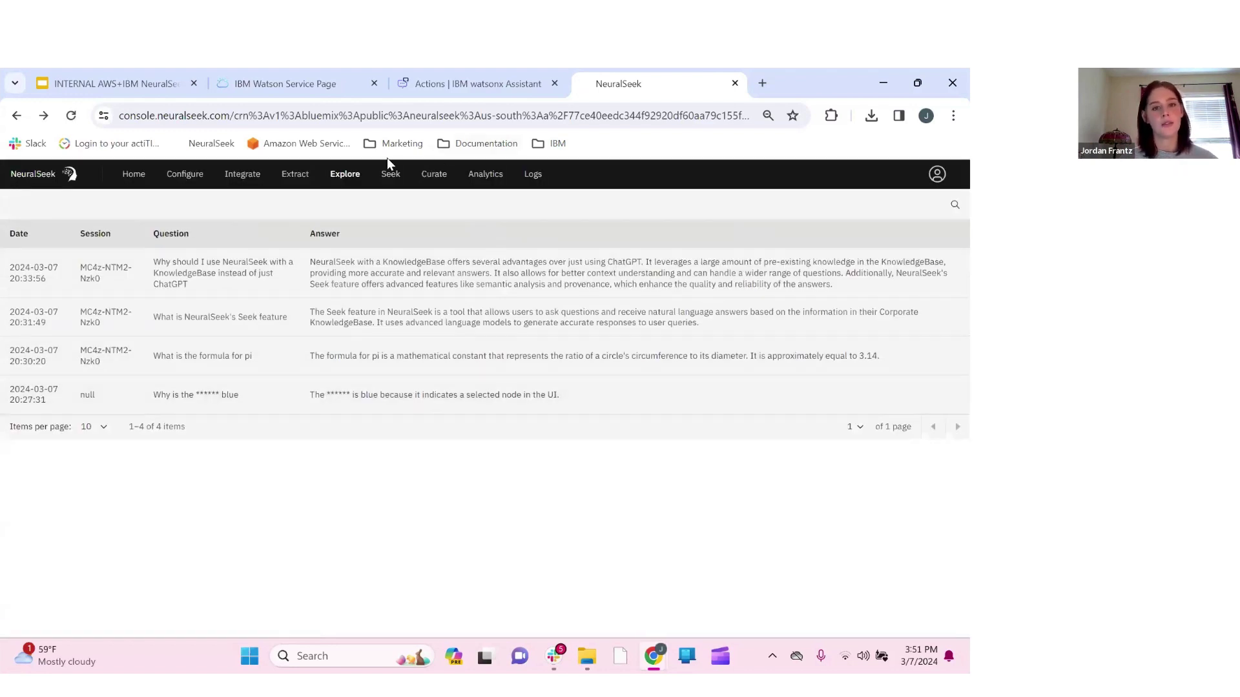
pyautogui.click(345, 174)
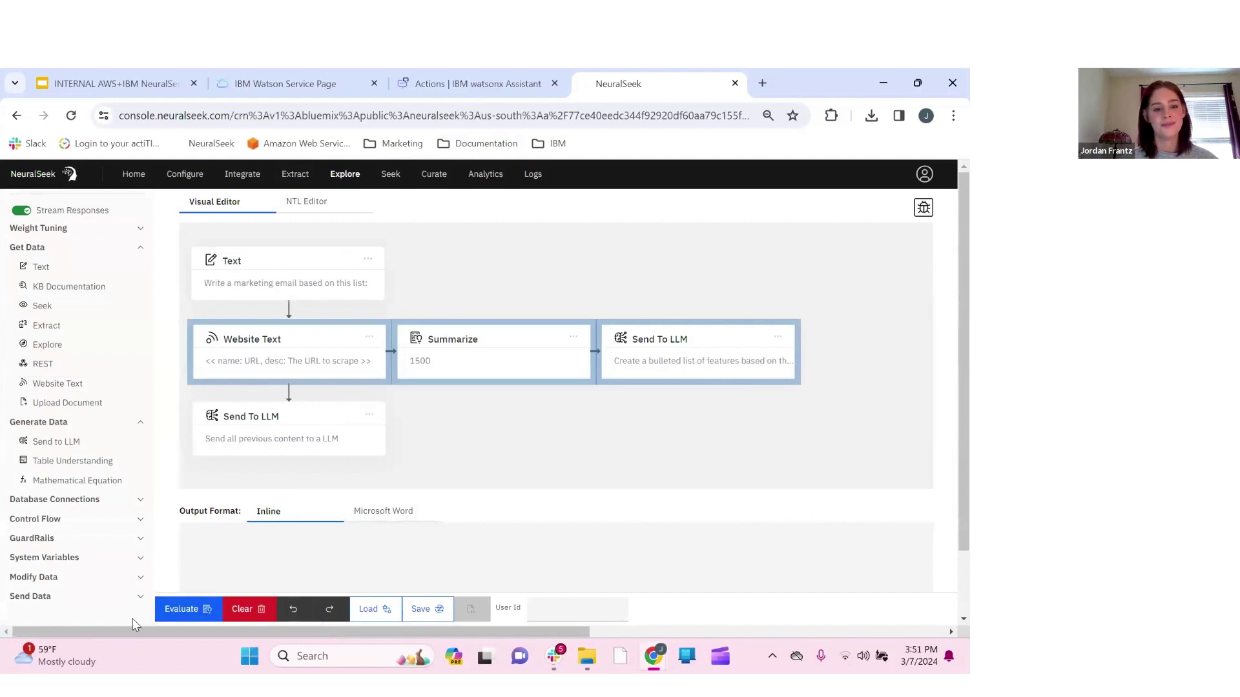
# Re-run the flow on the pasted URL to get the 2933-character 'Introducing Our Advanced AI-Powered Marketing Solution' email
pyautogui.click(182, 609)
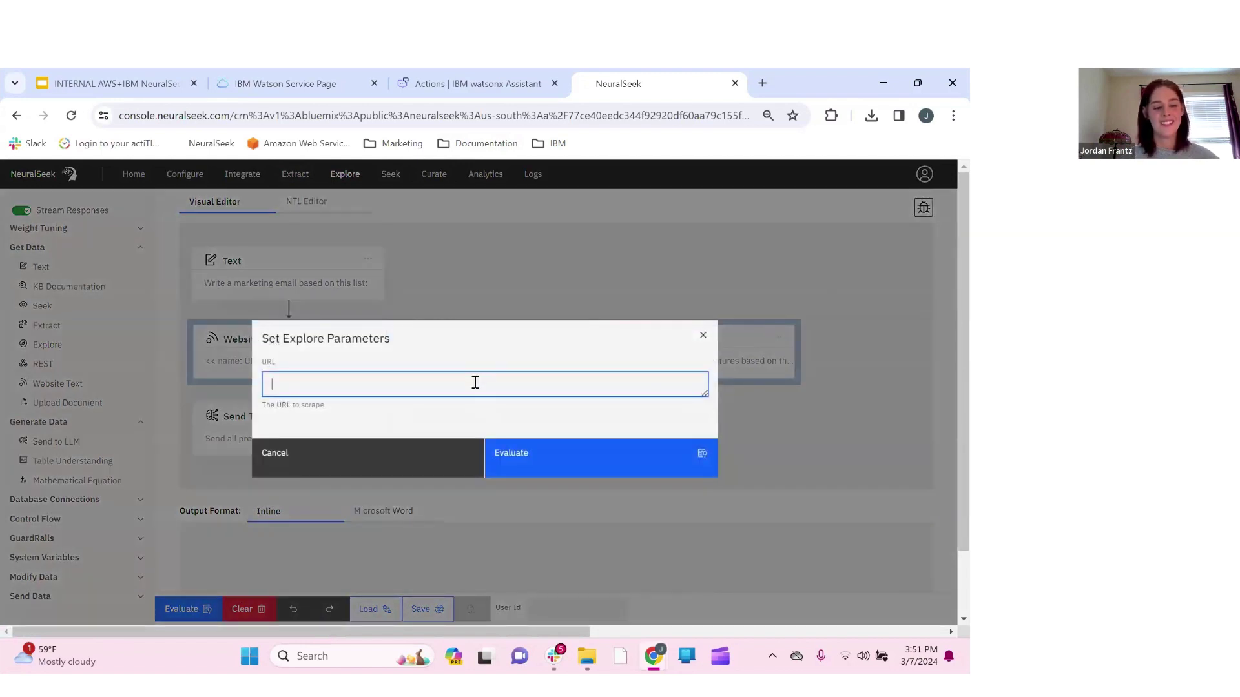
pyautogui.hotkey('ctrl', 'v')
pyautogui.click(568, 473)
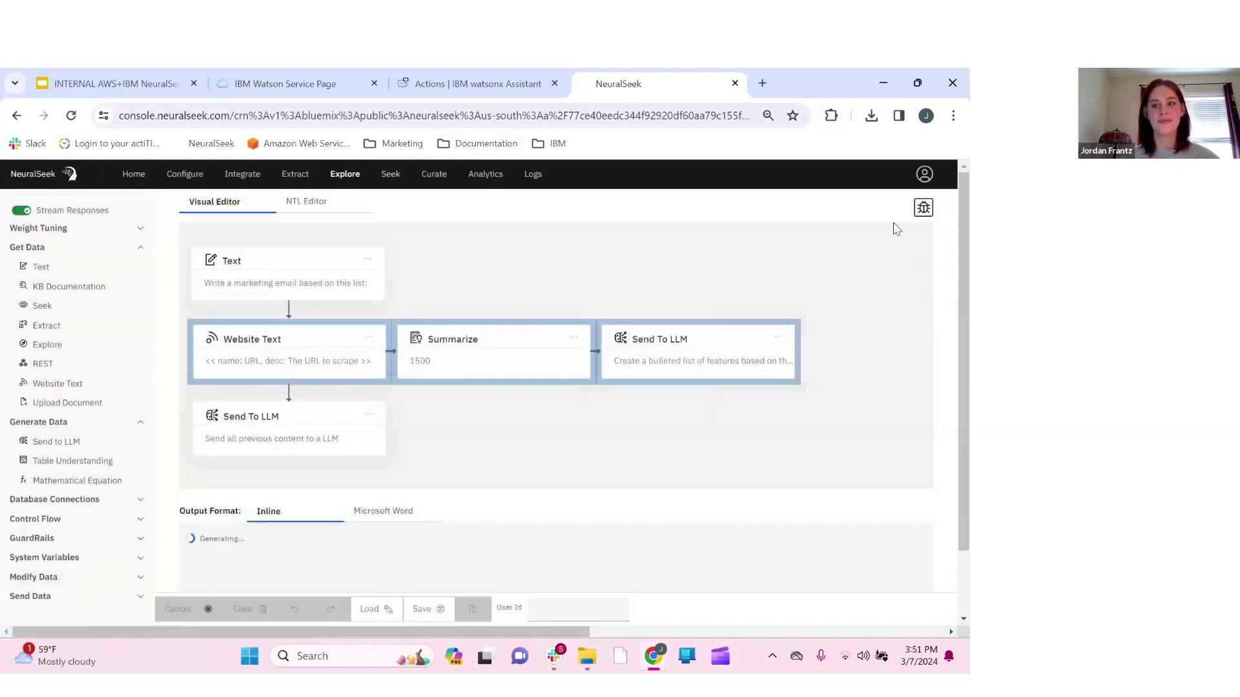
pyautogui.click(926, 213)
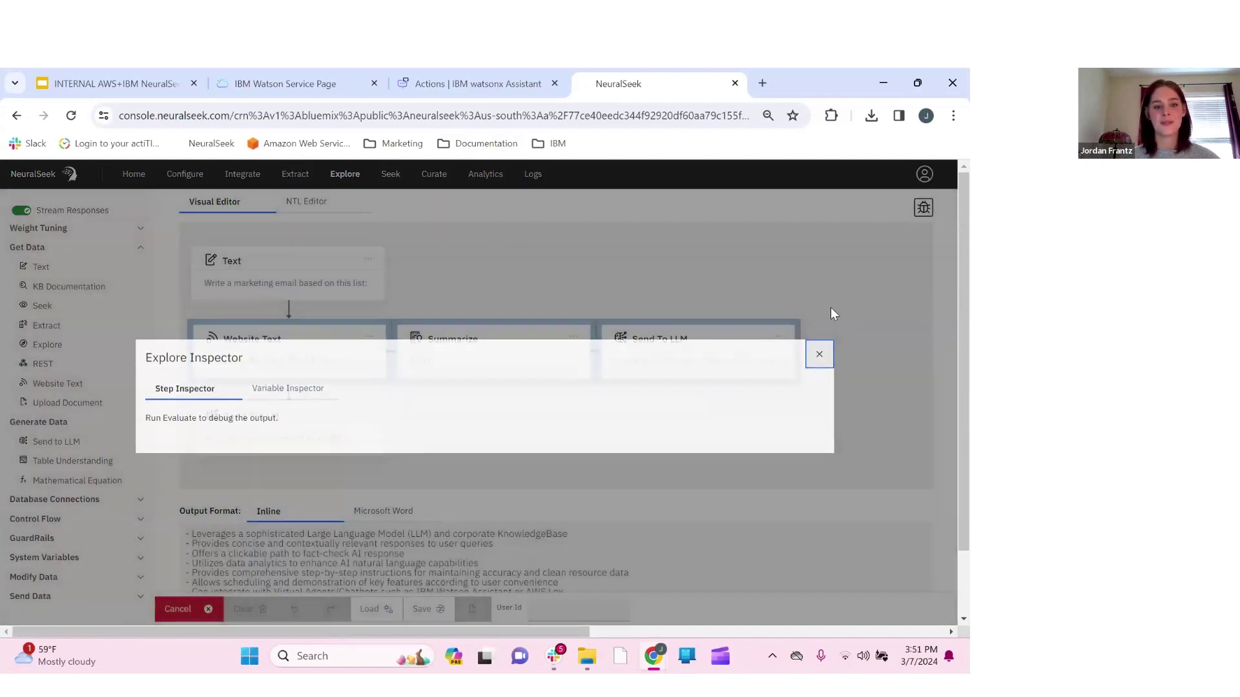
pyautogui.click(818, 354)
pyautogui.scroll(-1, 716, 460)
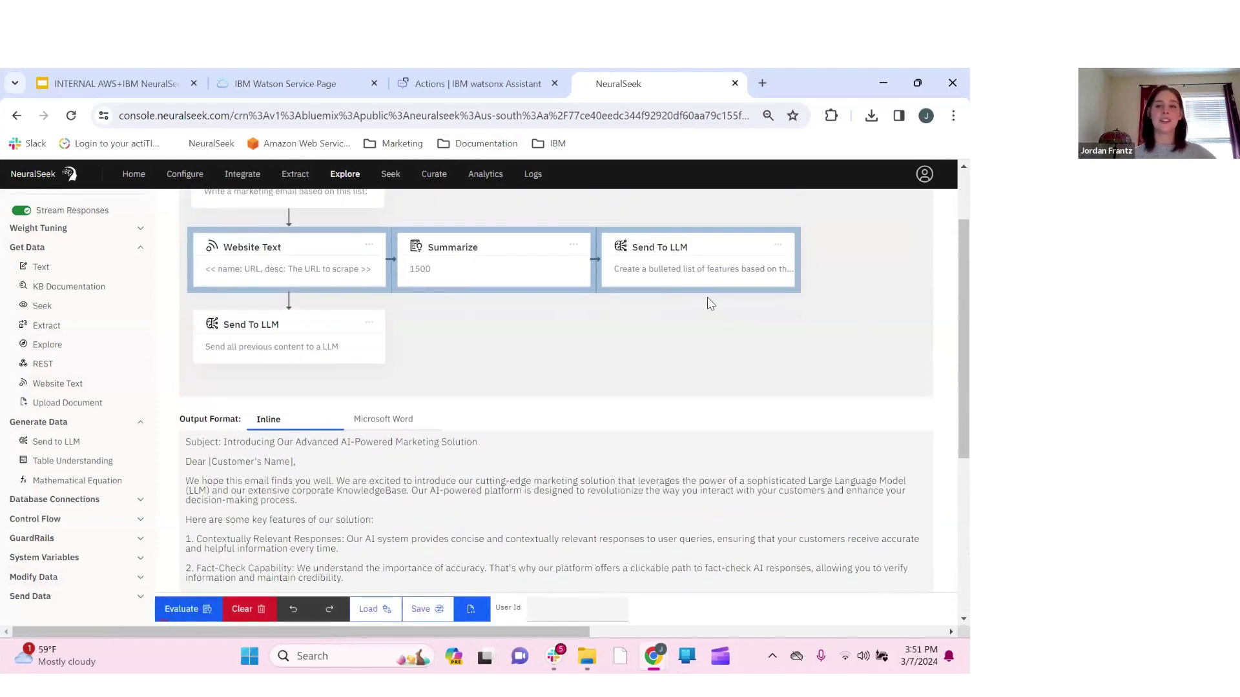
pyautogui.scroll(-3, 478, 532)
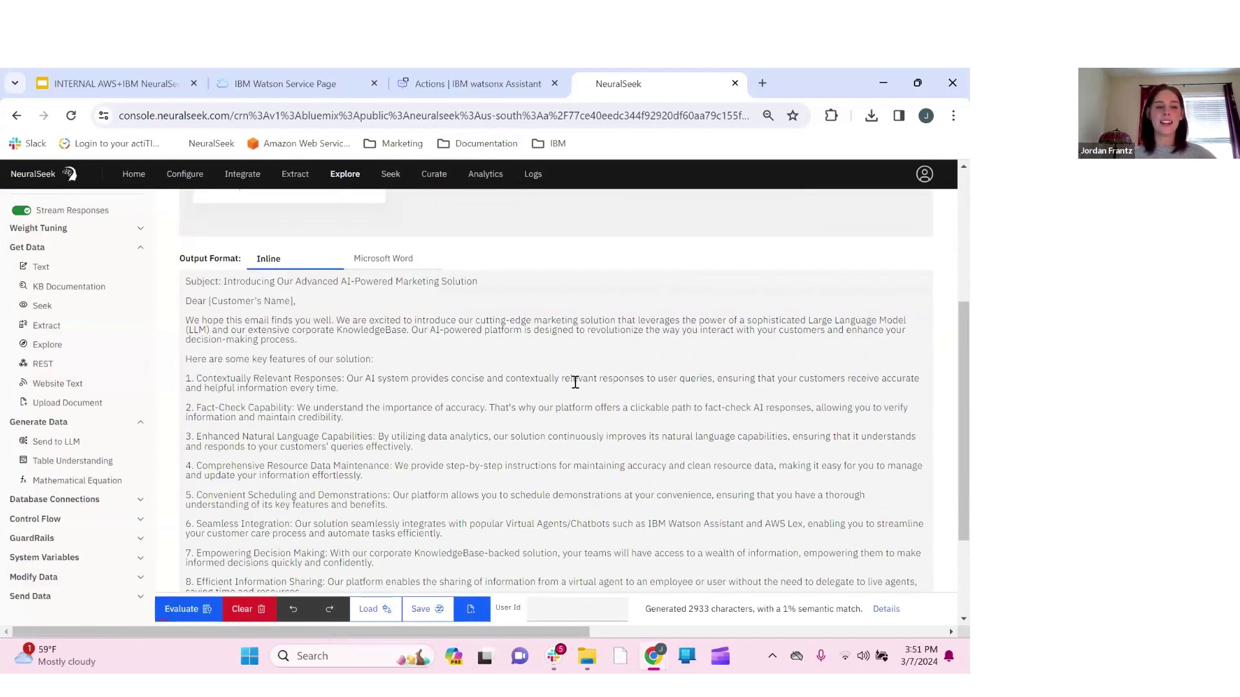
pyautogui.scroll(4, 435, 390)
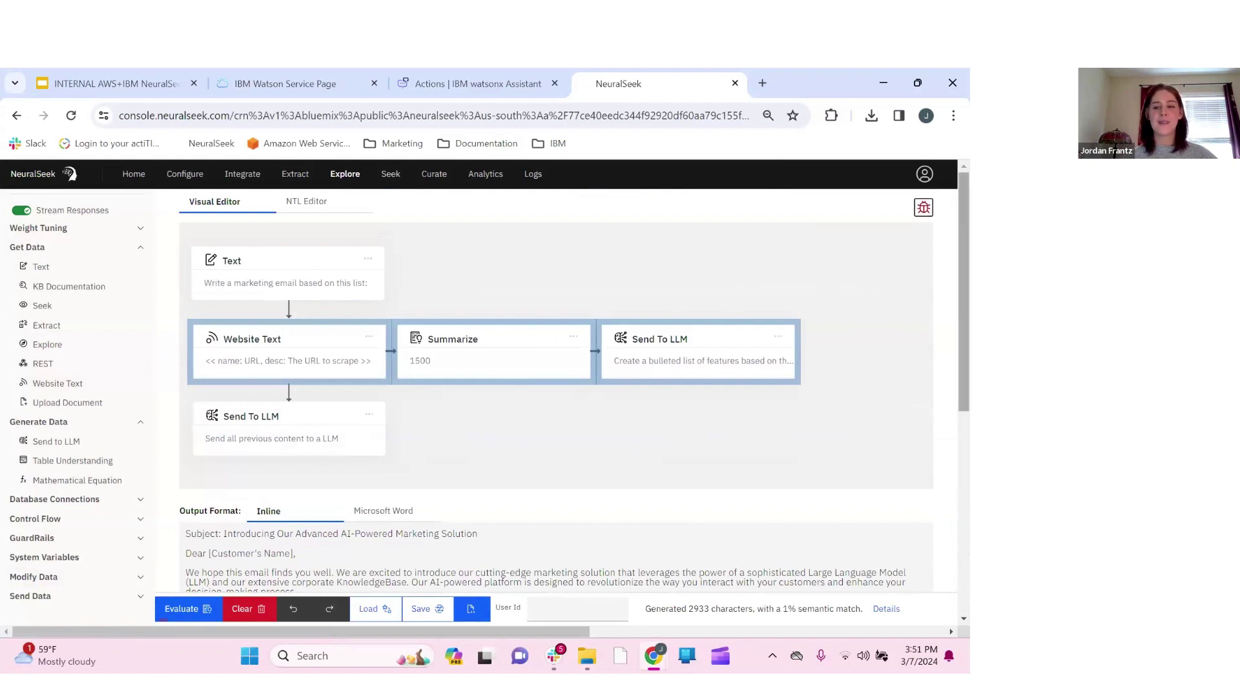
pyautogui.click(924, 207)
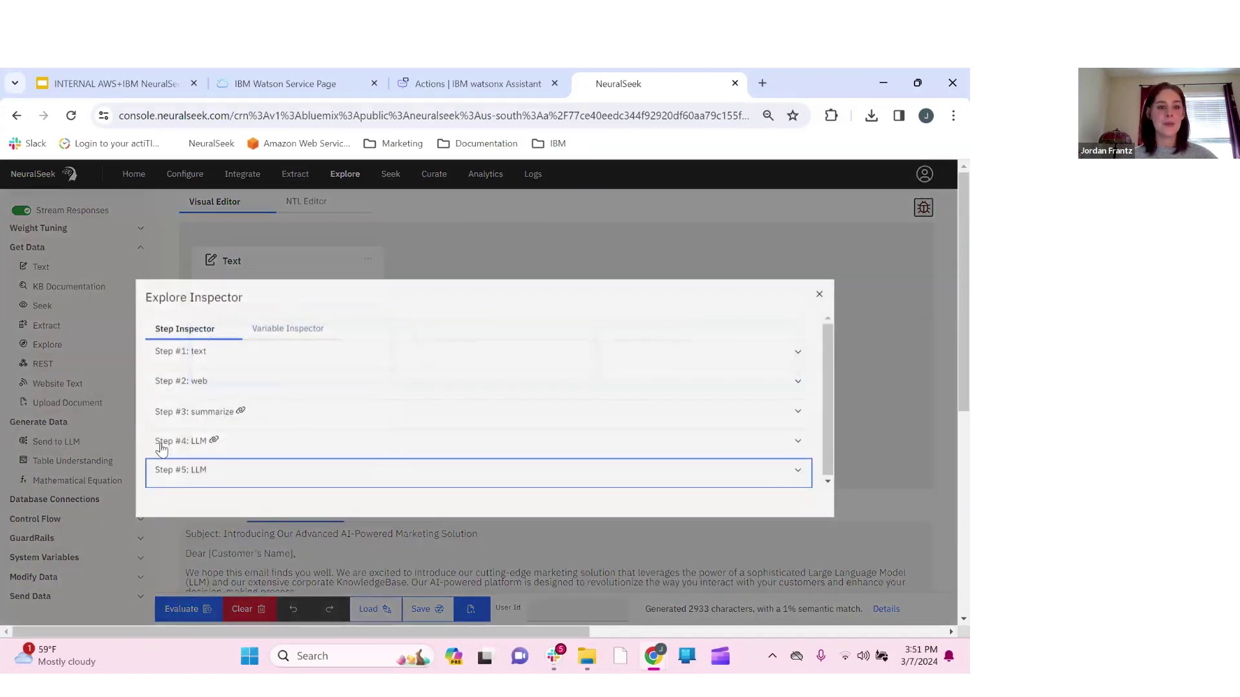
pyautogui.click(200, 441)
pyautogui.scroll(-1, 369, 444)
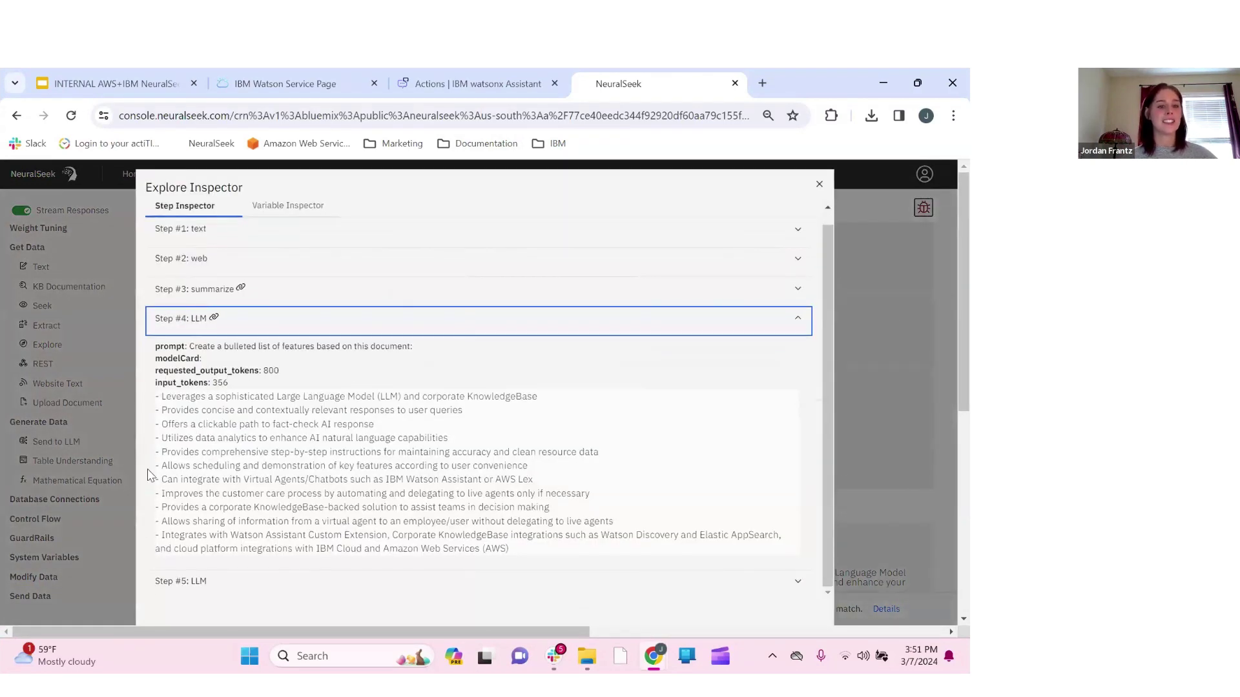
pyautogui.click(210, 584)
pyautogui.scroll(-2, 399, 404)
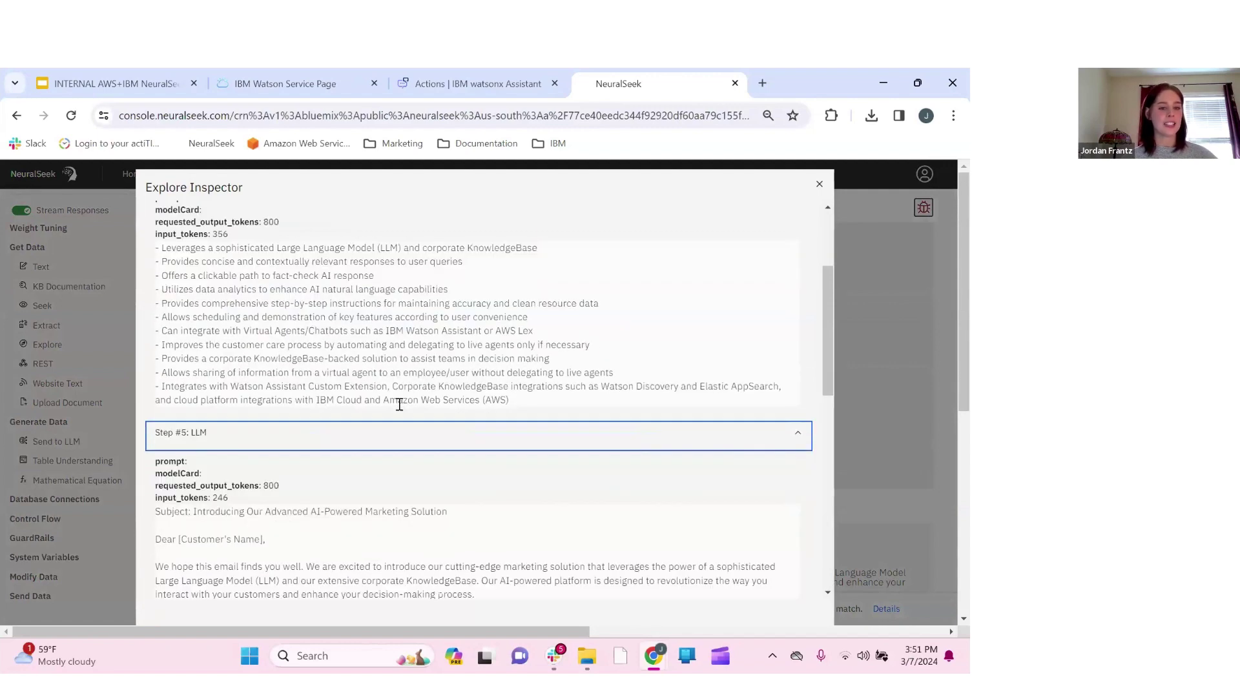
pyautogui.scroll(-2, 399, 404)
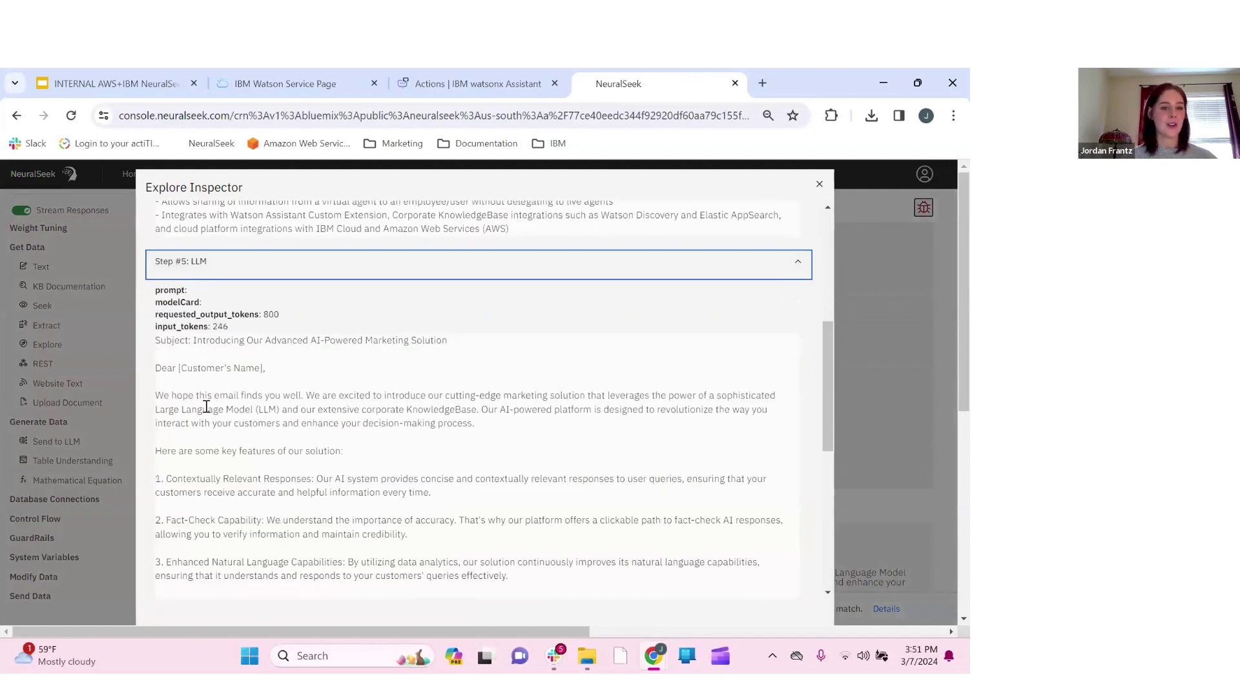
pyautogui.scroll(-1, 401, 450)
pyautogui.scroll(-4, 327, 498)
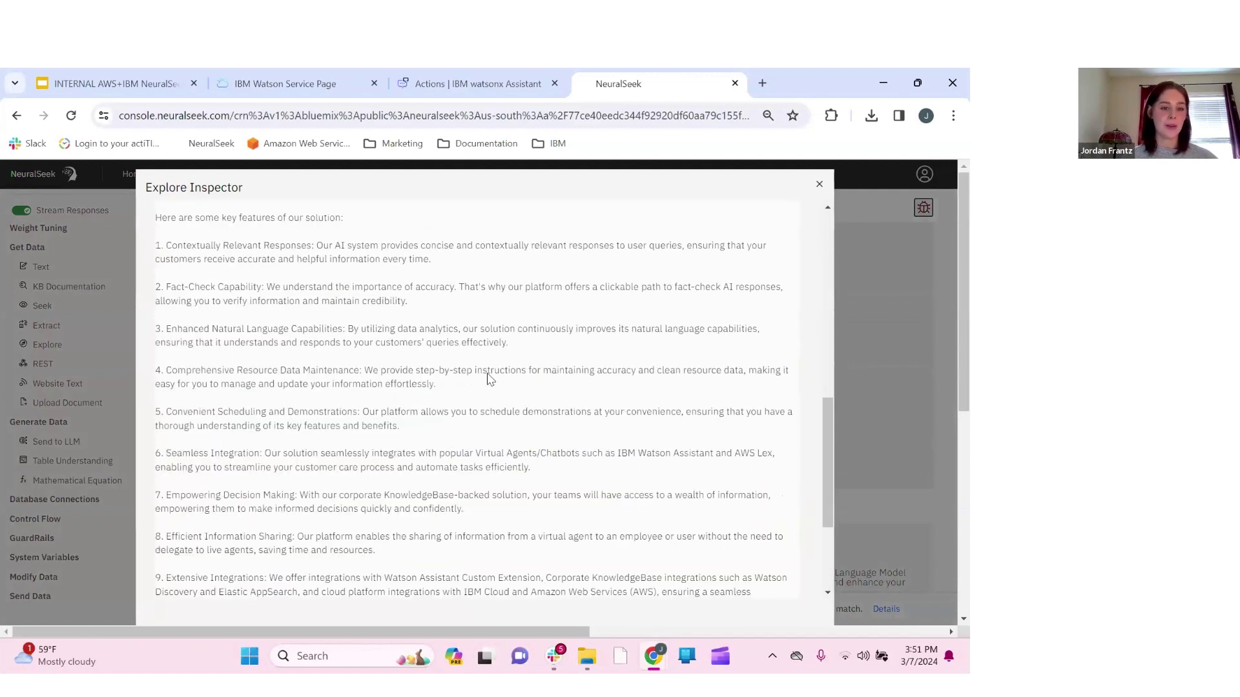
pyautogui.scroll(-2, 432, 370)
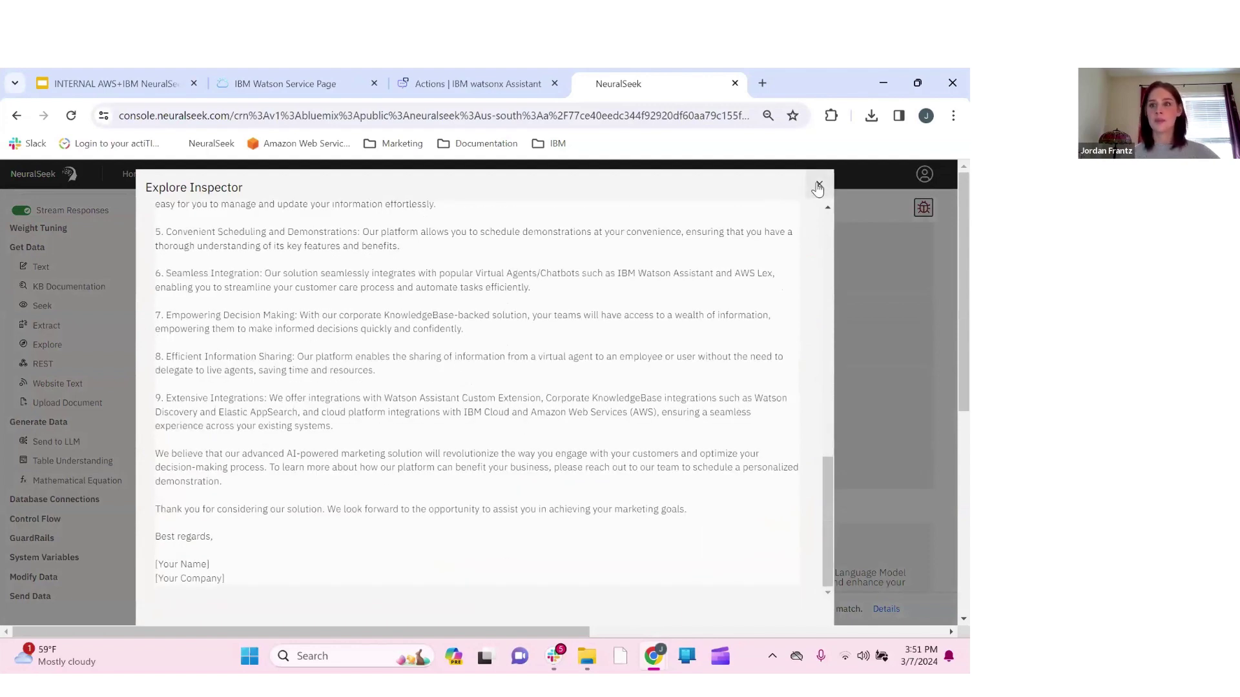
pyautogui.click(819, 186)
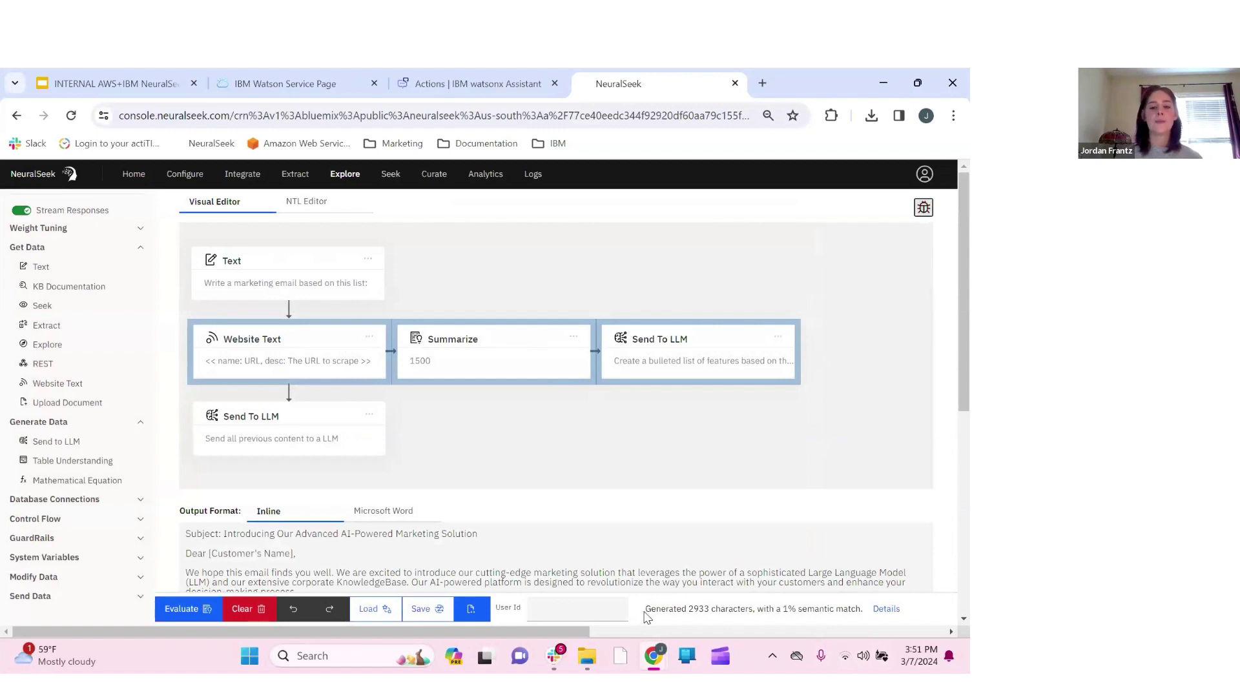
pyautogui.press('Tab')
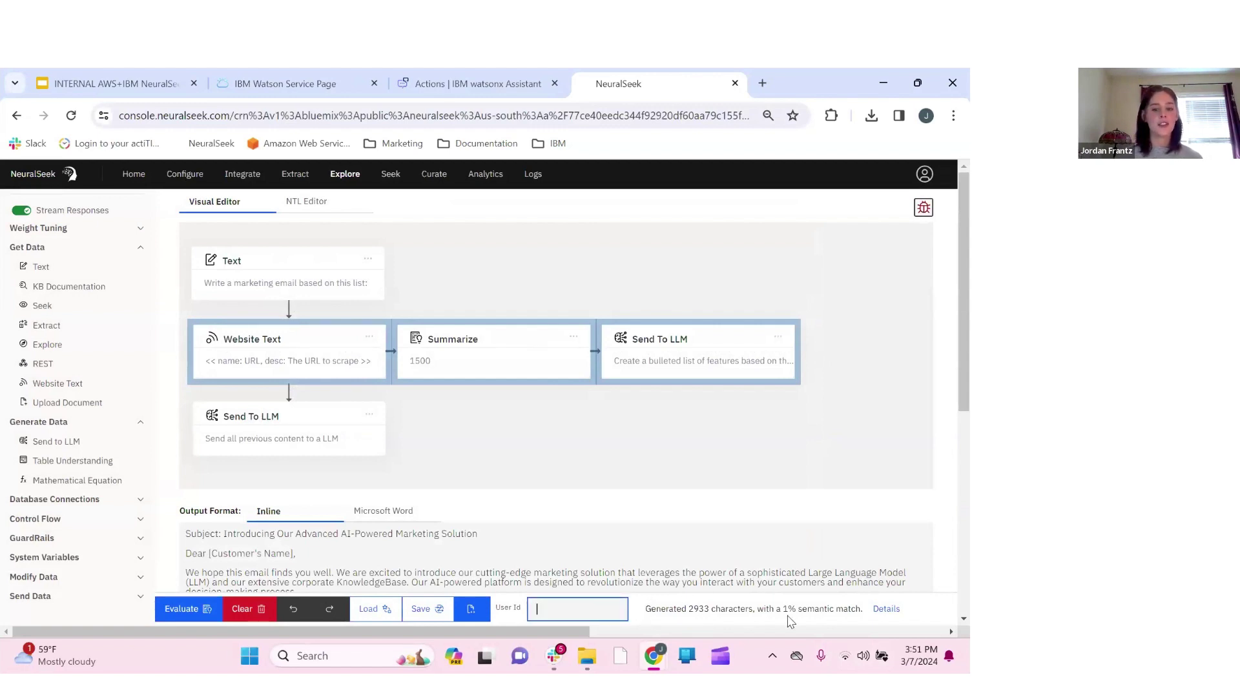
pyautogui.moveTo(783, 611); pyautogui.dragTo(864, 618)
pyautogui.click(866, 616)
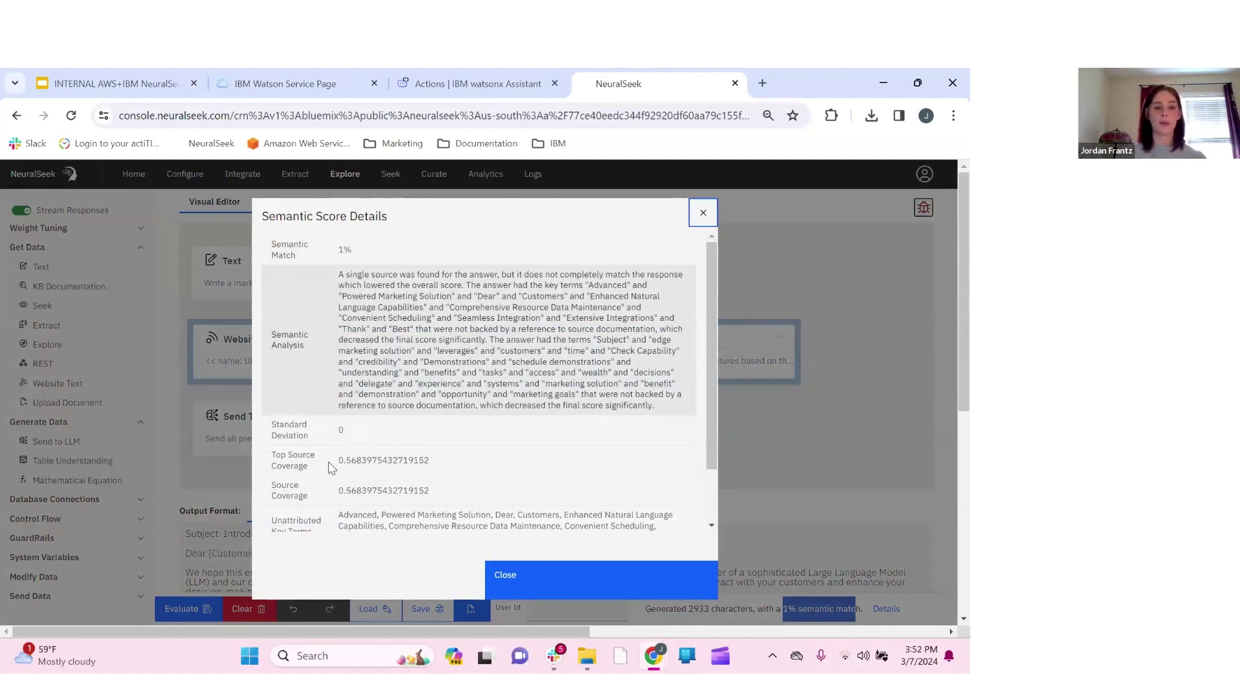
pyautogui.scroll(-1, 329, 475)
pyautogui.scroll(-1, 524, 359)
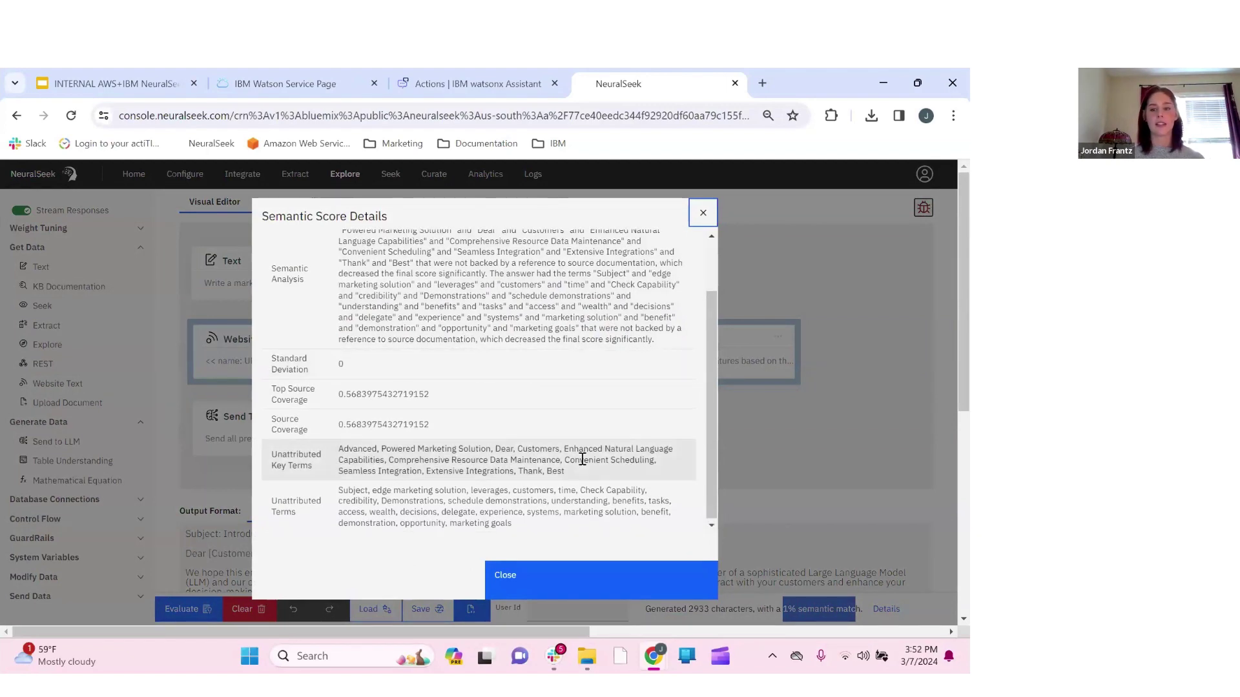
pyautogui.scroll(1, 583, 448)
pyautogui.scroll(-1, 416, 370)
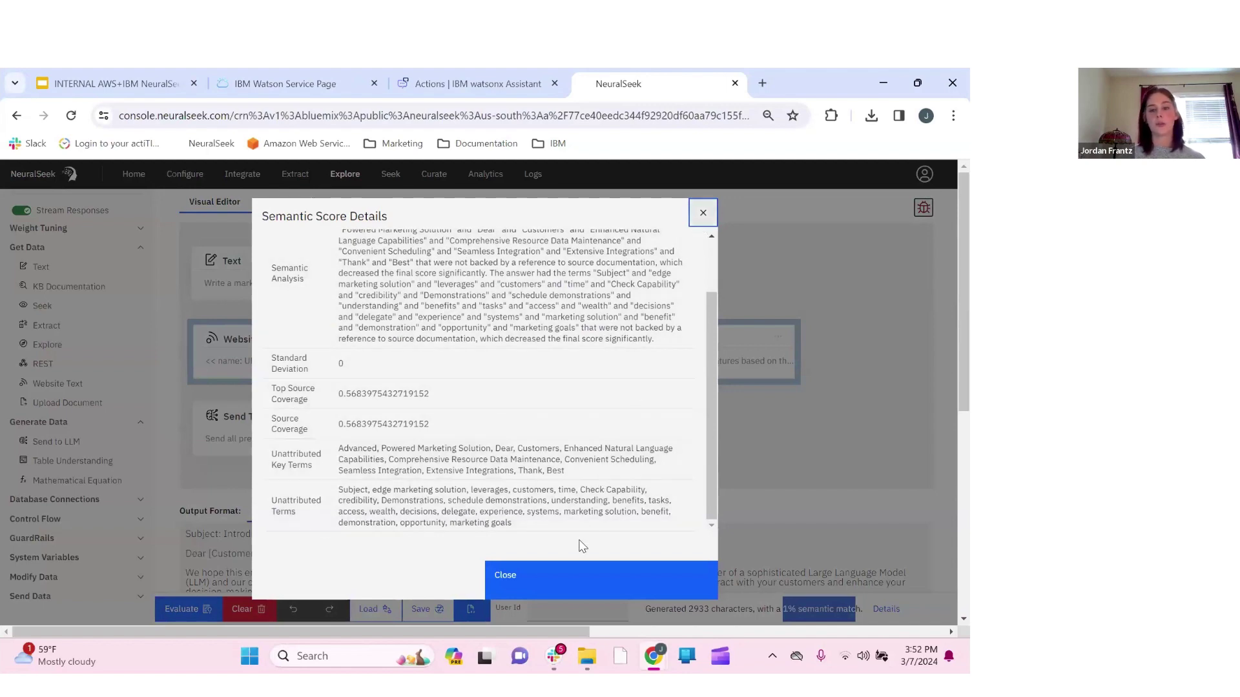
pyautogui.click(563, 576)
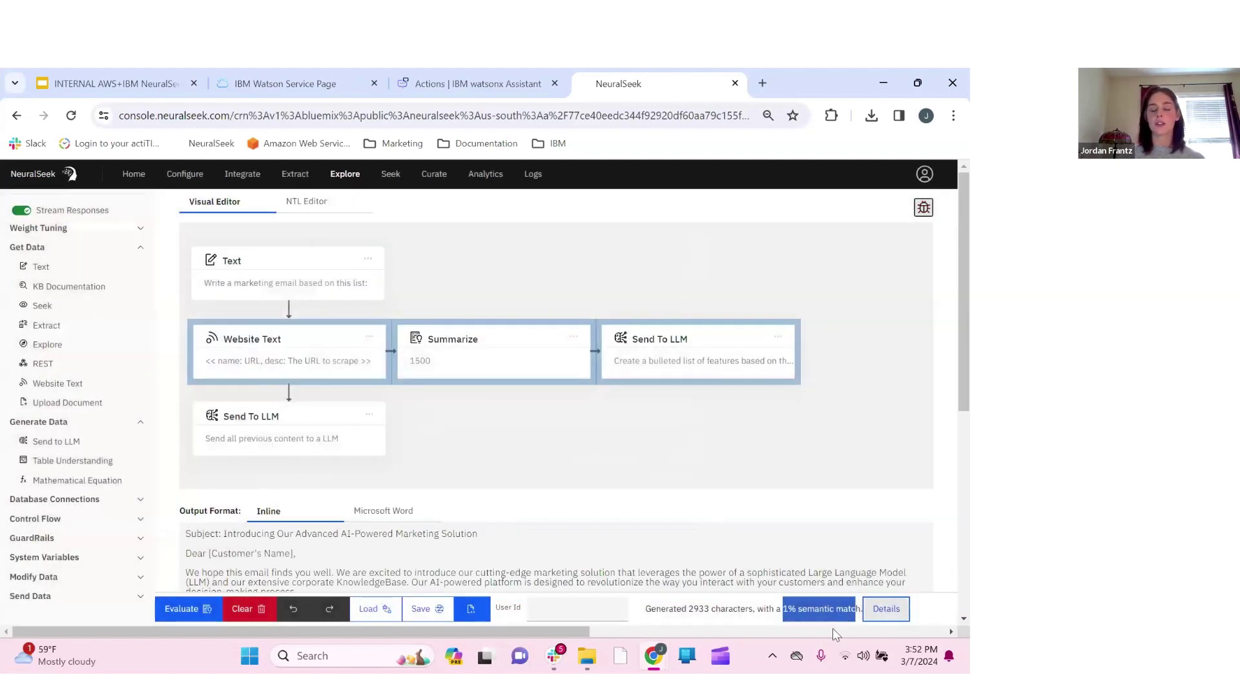
pyautogui.click(775, 614)
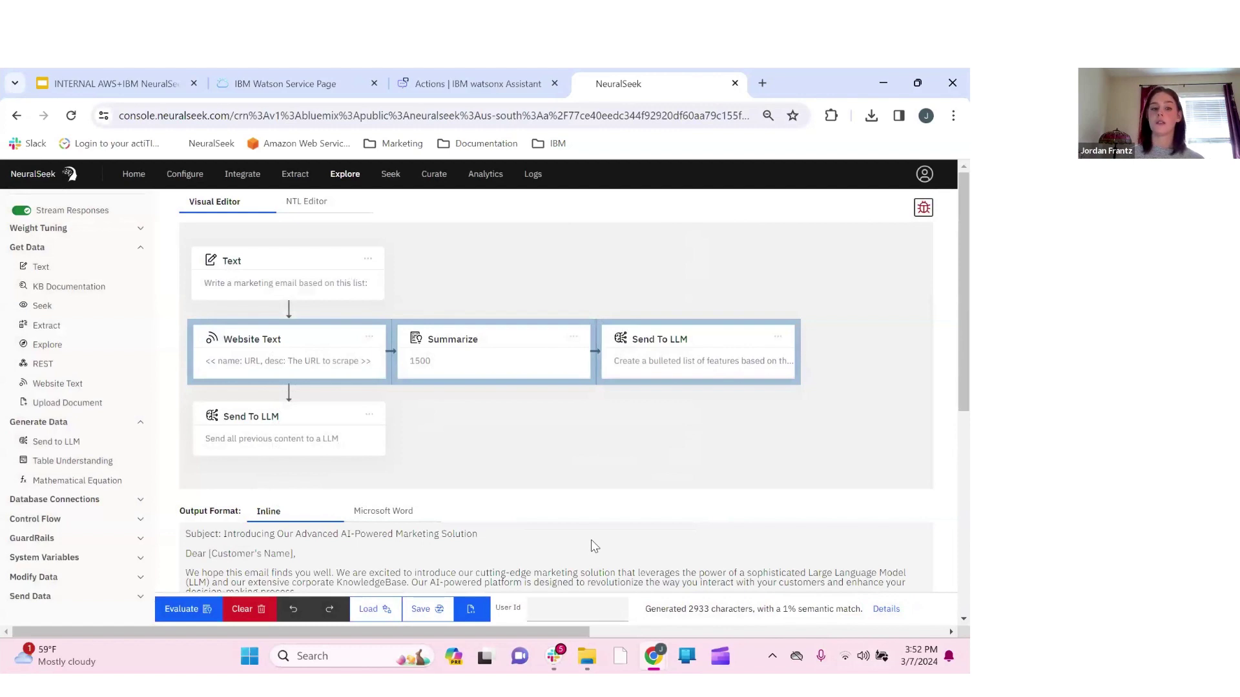
pyautogui.scroll(-1, 594, 545)
pyautogui.scroll(1, 379, 420)
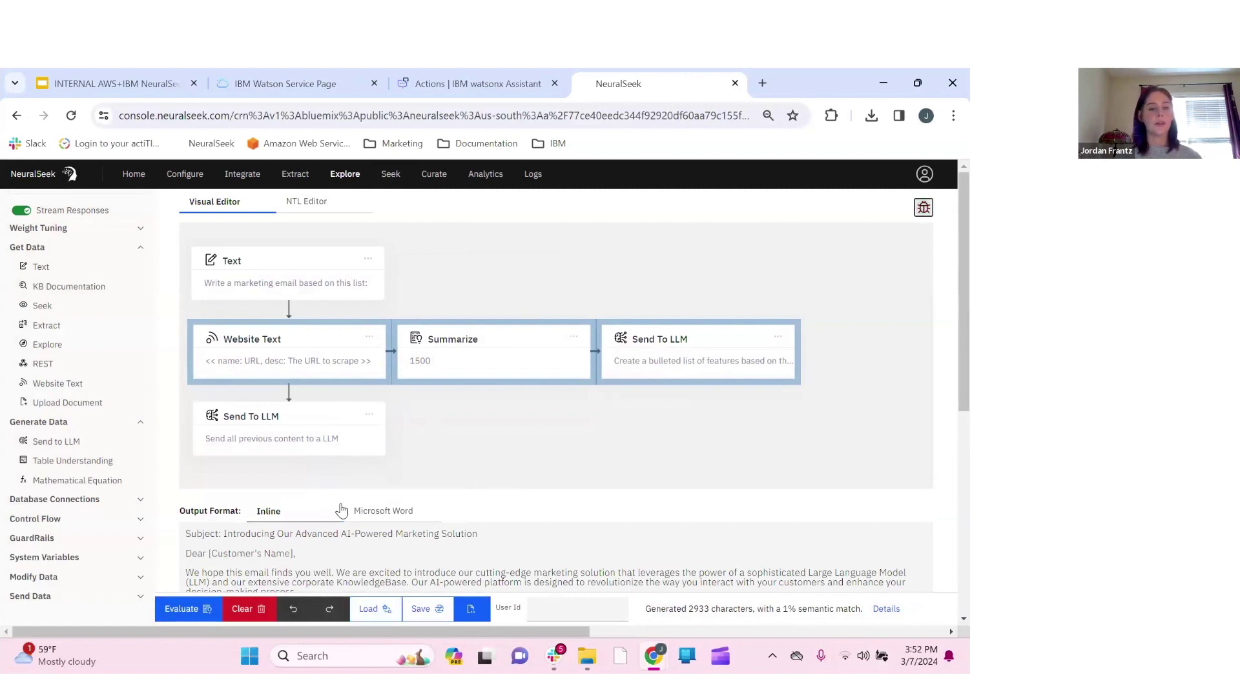
pyautogui.scroll(-3, 338, 509)
pyautogui.click(396, 298)
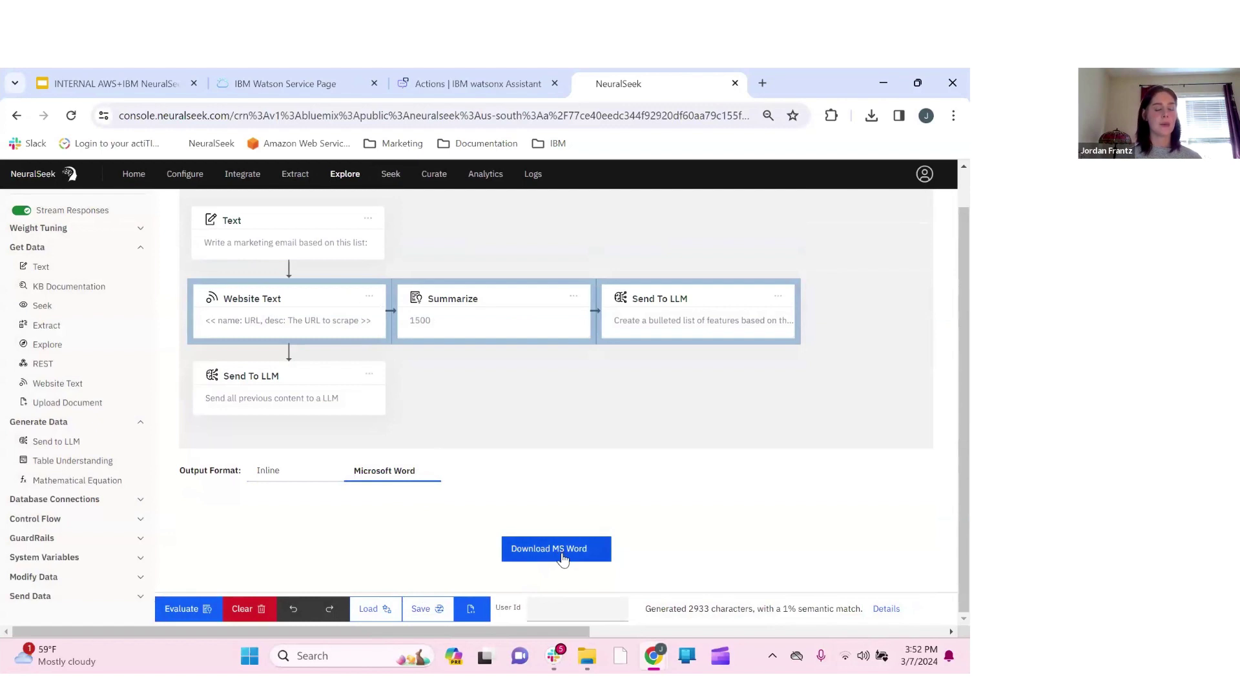
pyautogui.click(259, 478)
pyautogui.scroll(-4, 421, 399)
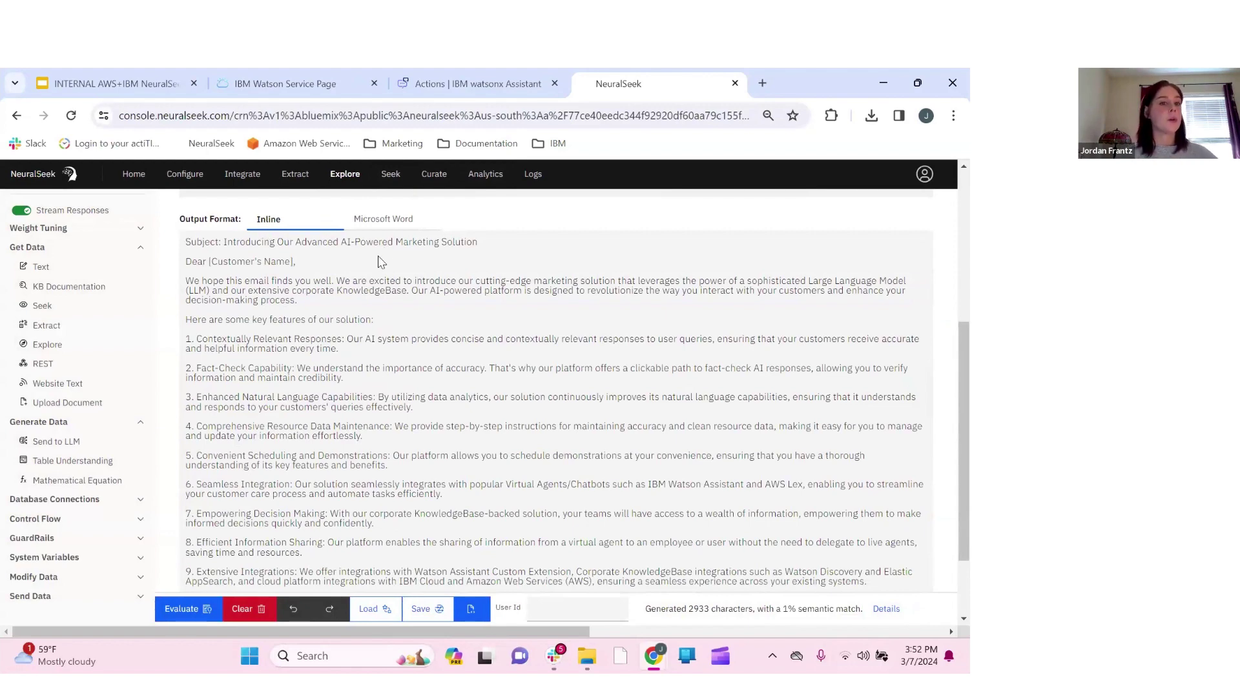
pyautogui.scroll(1, 381, 261)
pyautogui.scroll(3, 264, 405)
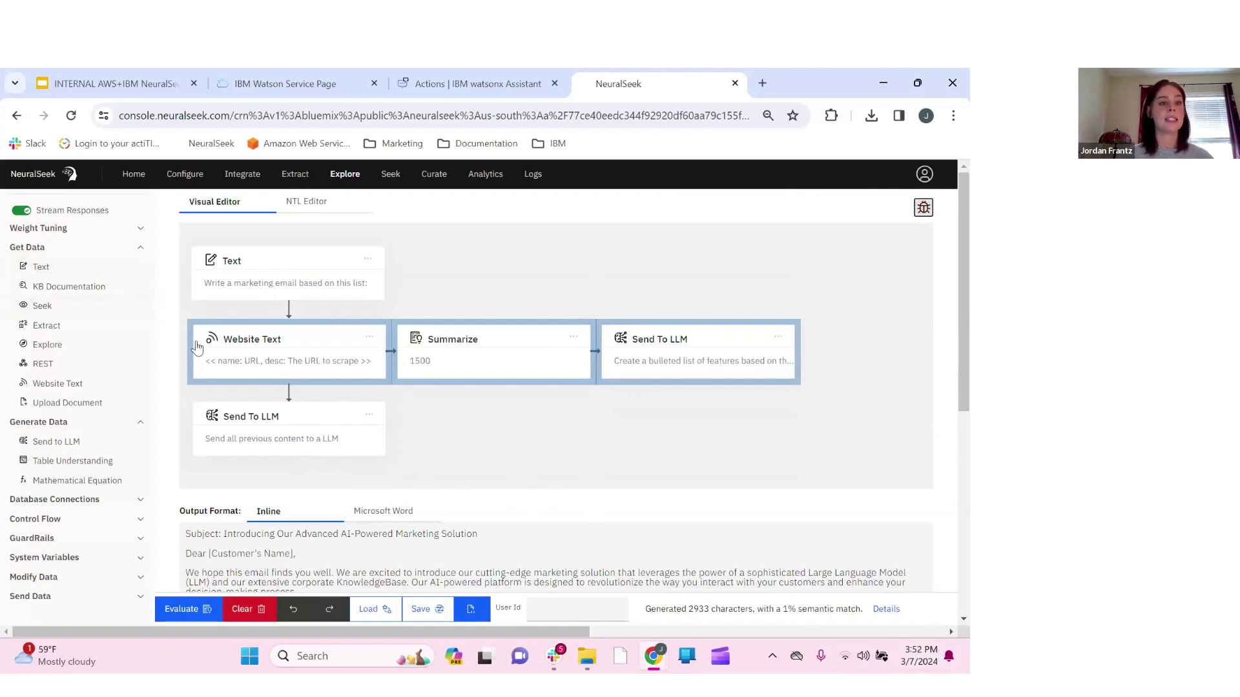
# Add a KB Search step under the Text step with the search query 'Explore'
pyautogui.click(250, 343)
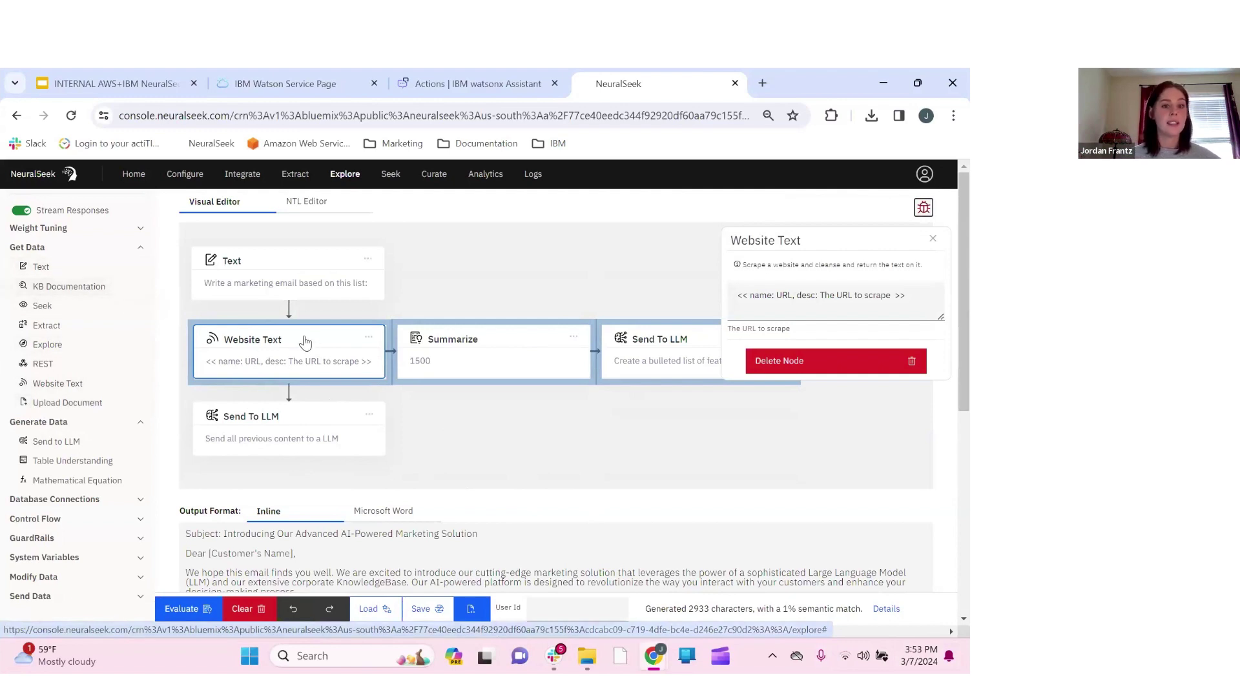
pyautogui.click(89, 291)
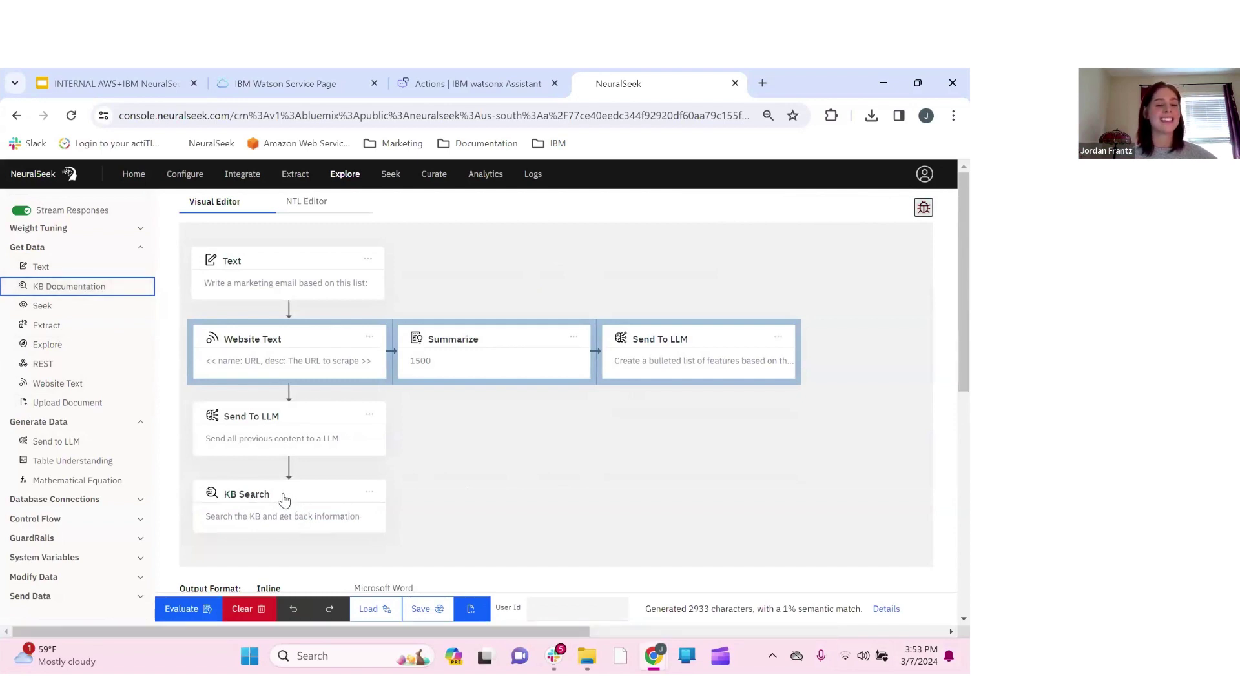
pyautogui.moveTo(299, 506); pyautogui.dragTo(461, 496)
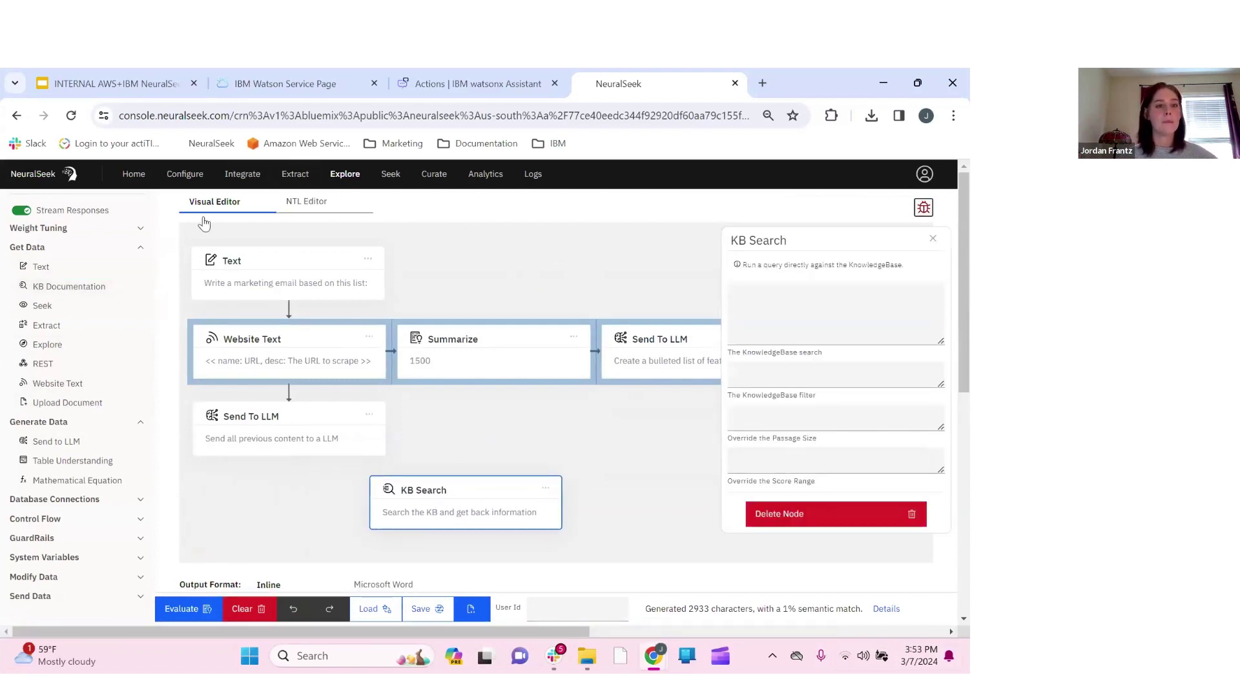
pyautogui.moveTo(256, 347); pyautogui.dragTo(517, 362)
pyautogui.moveTo(458, 484); pyautogui.dragTo(293, 340)
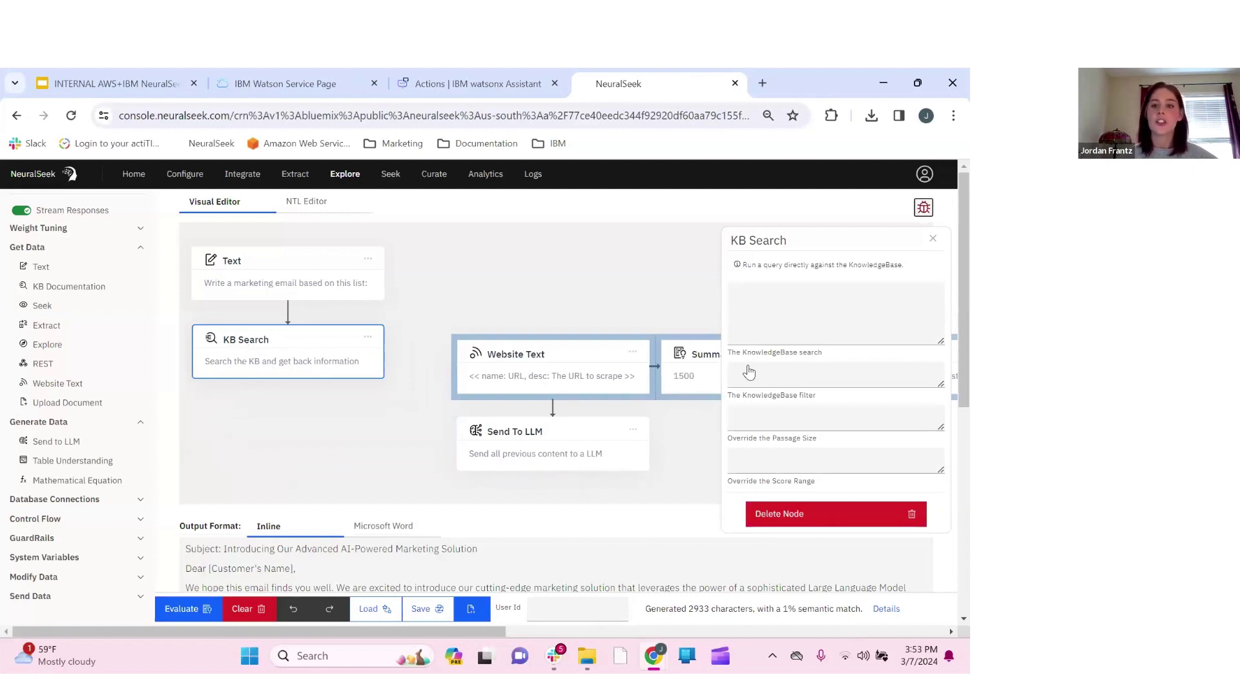
pyautogui.click(763, 331)
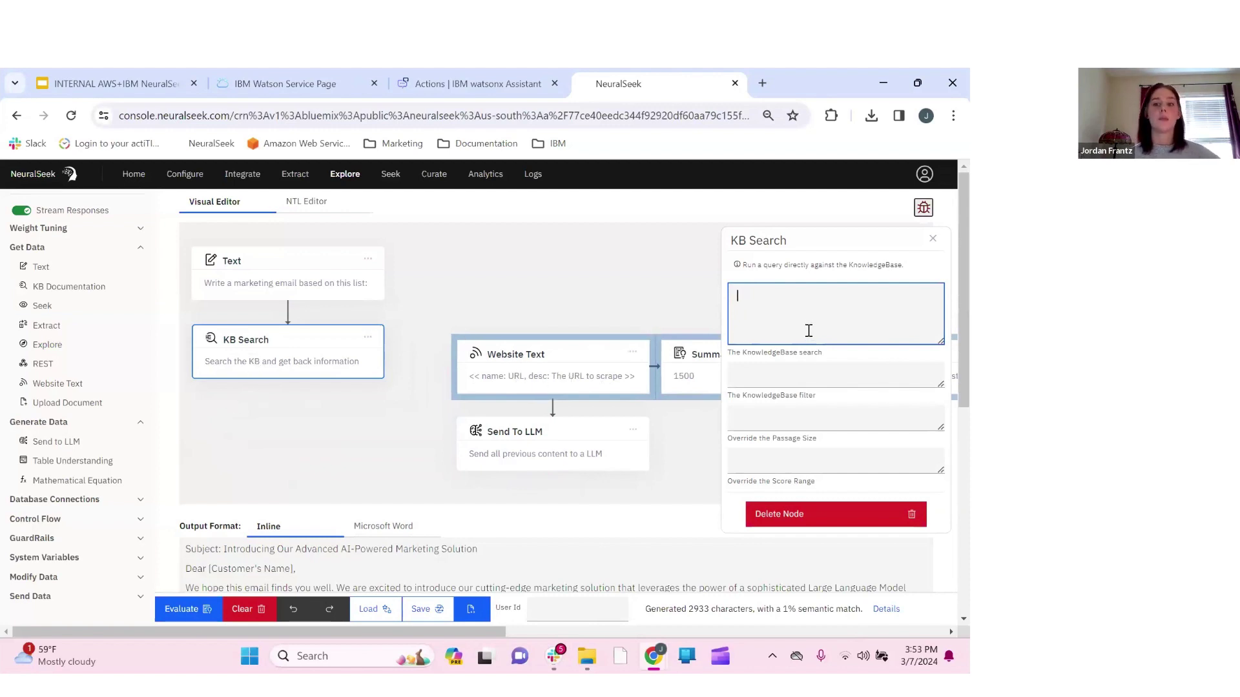
pyautogui.write('Explo')
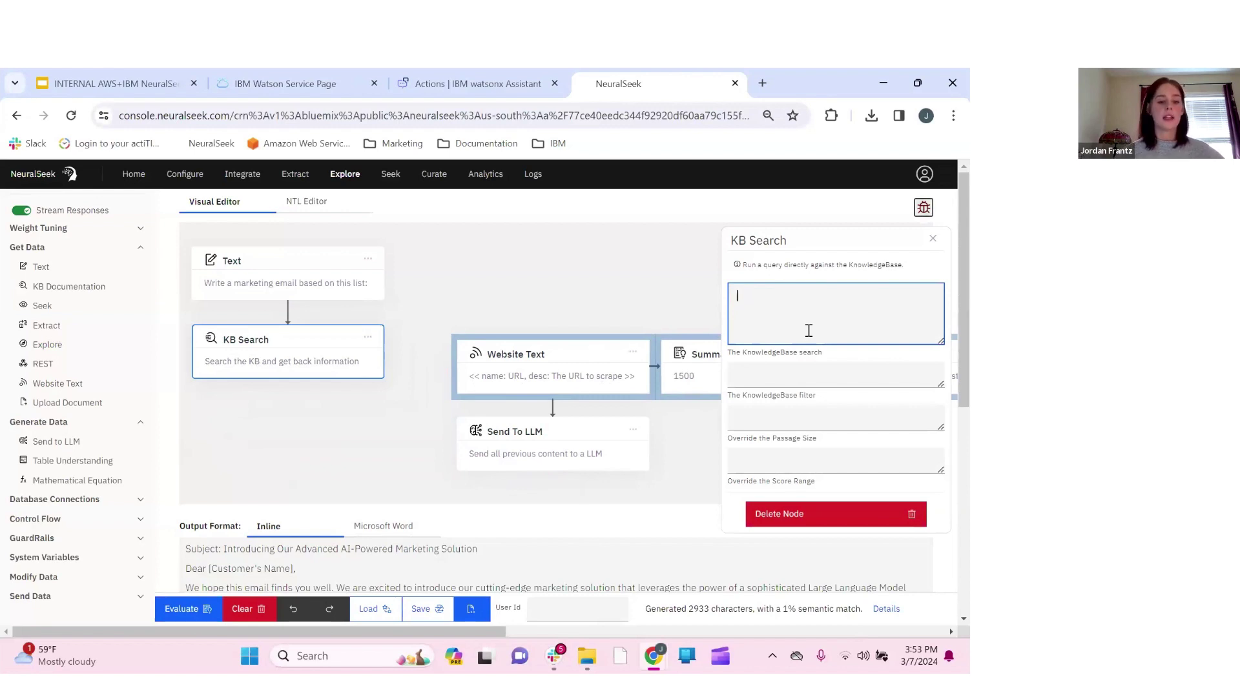
pyautogui.write('re')
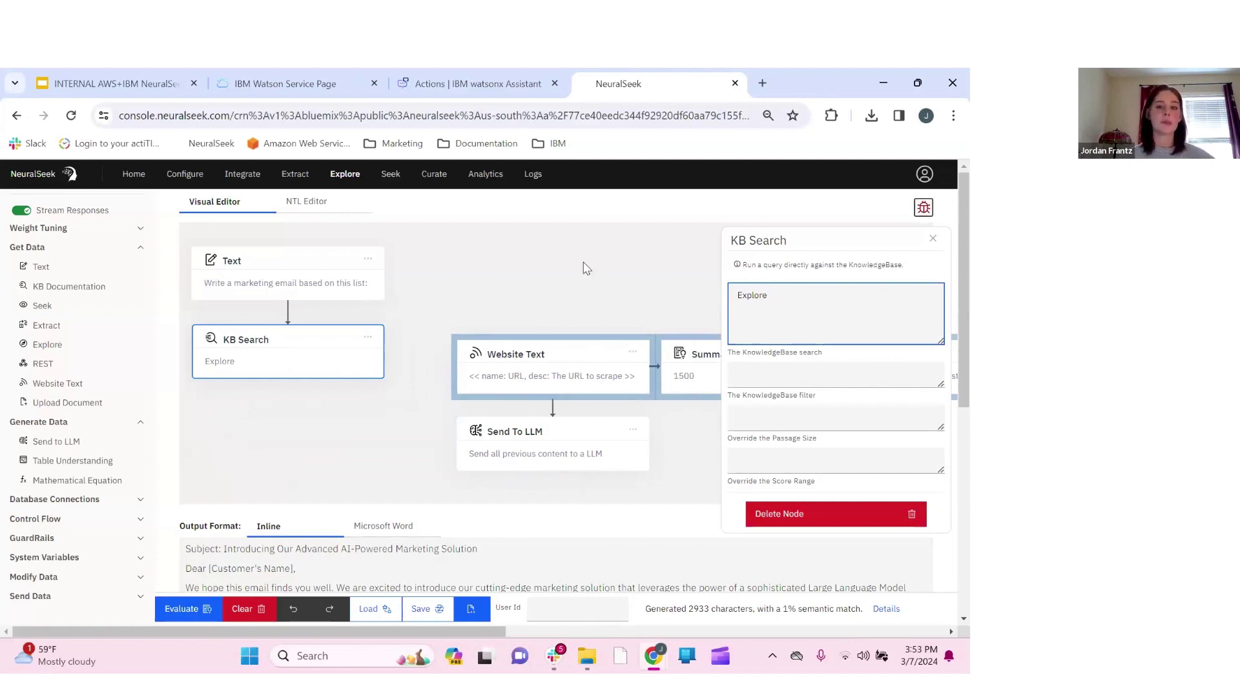
# Delete the Website Text step and connect Summarize and Send To LLM beneath KB Search
pyautogui.click(587, 368)
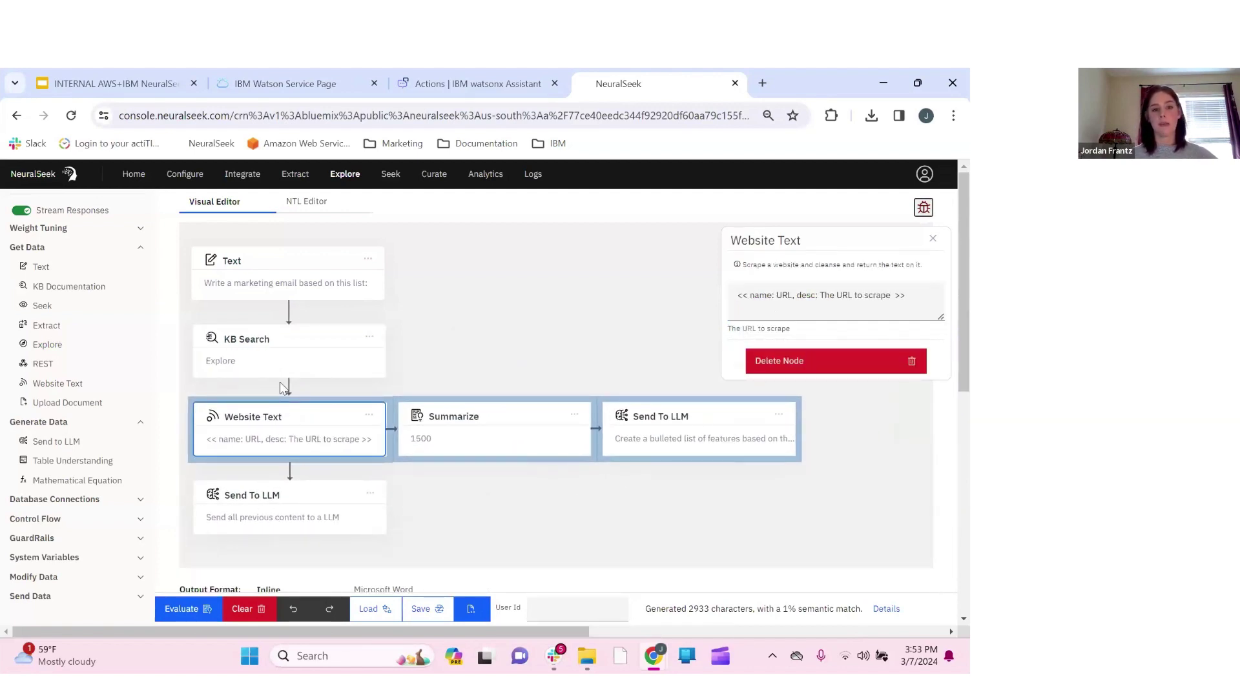
pyautogui.press('Delete')
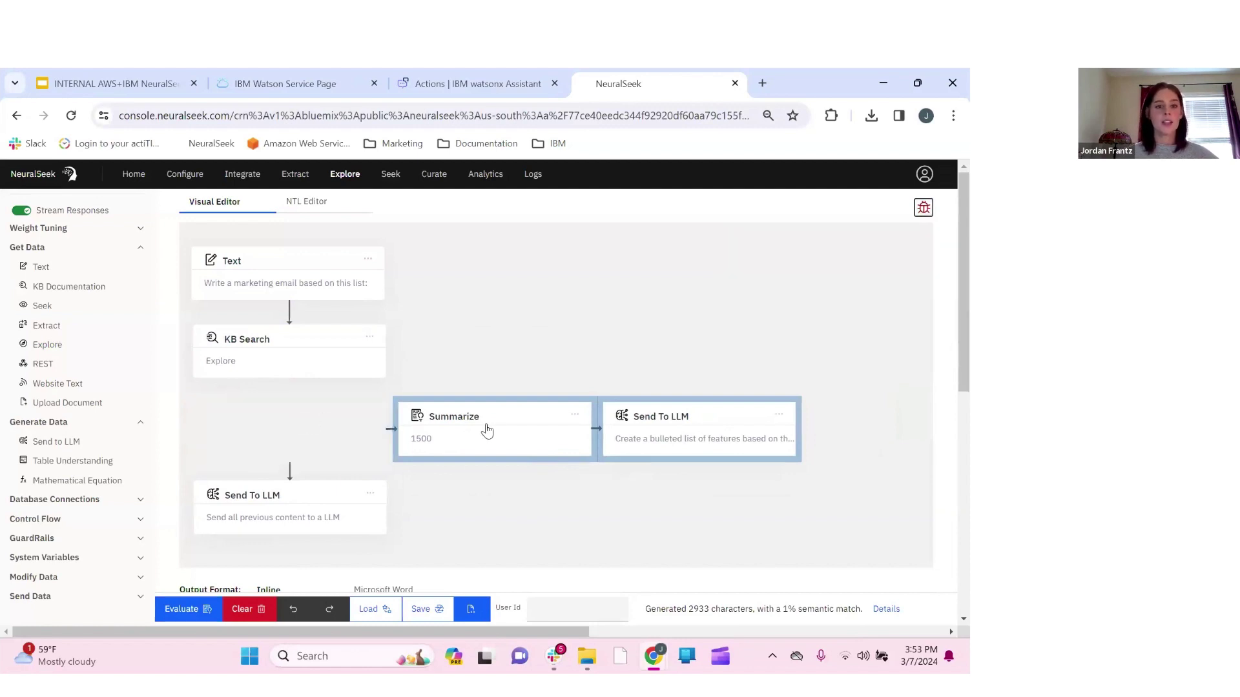
pyautogui.click(487, 428)
pyautogui.moveTo(293, 506); pyautogui.dragTo(268, 428)
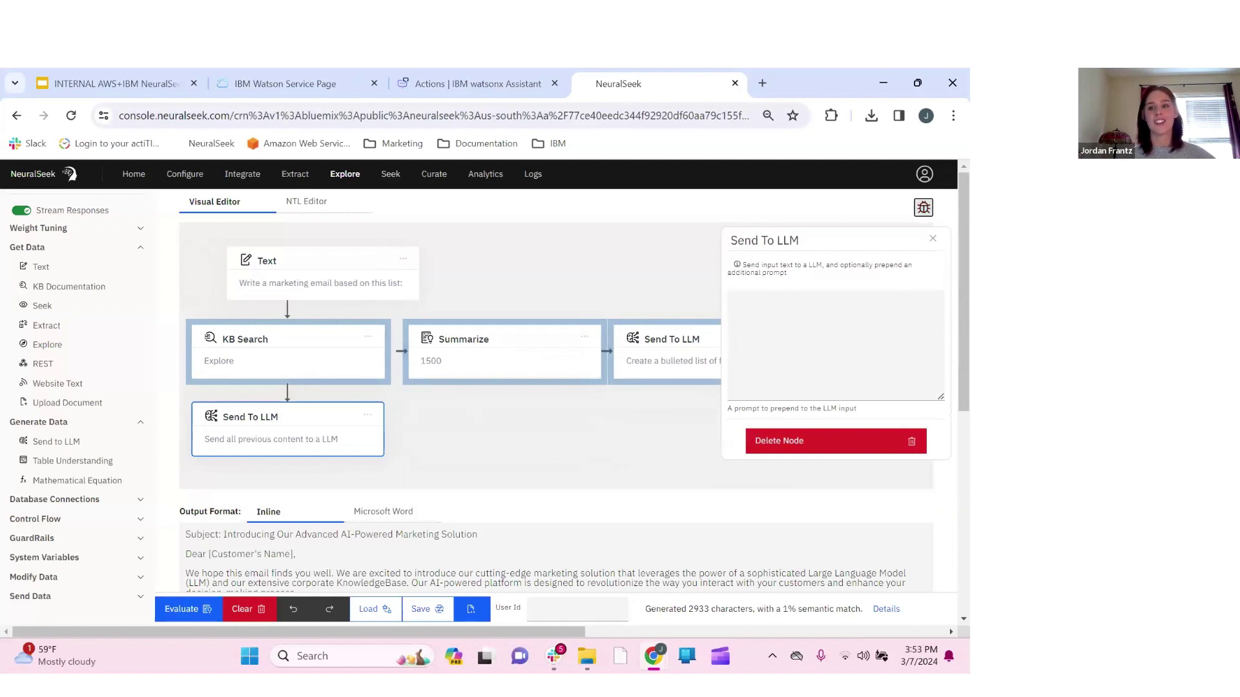
pyautogui.click(932, 241)
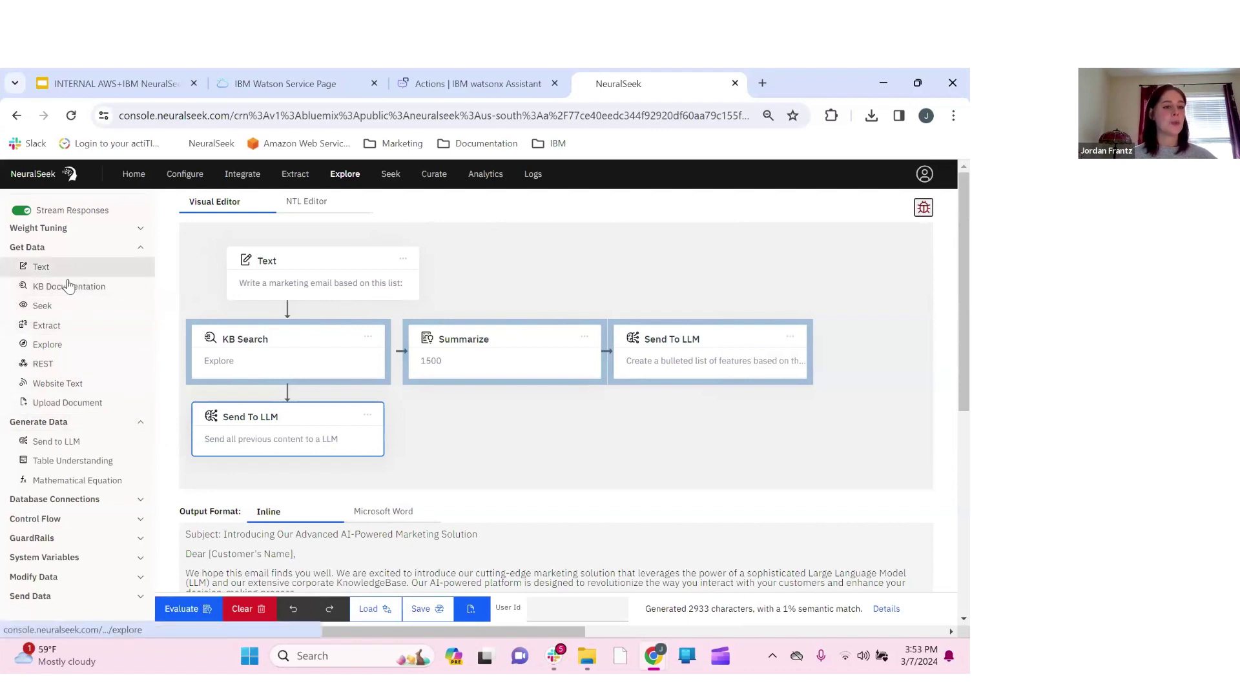
pyautogui.scroll(-1, 78, 411)
pyautogui.scroll(1, 157, 388)
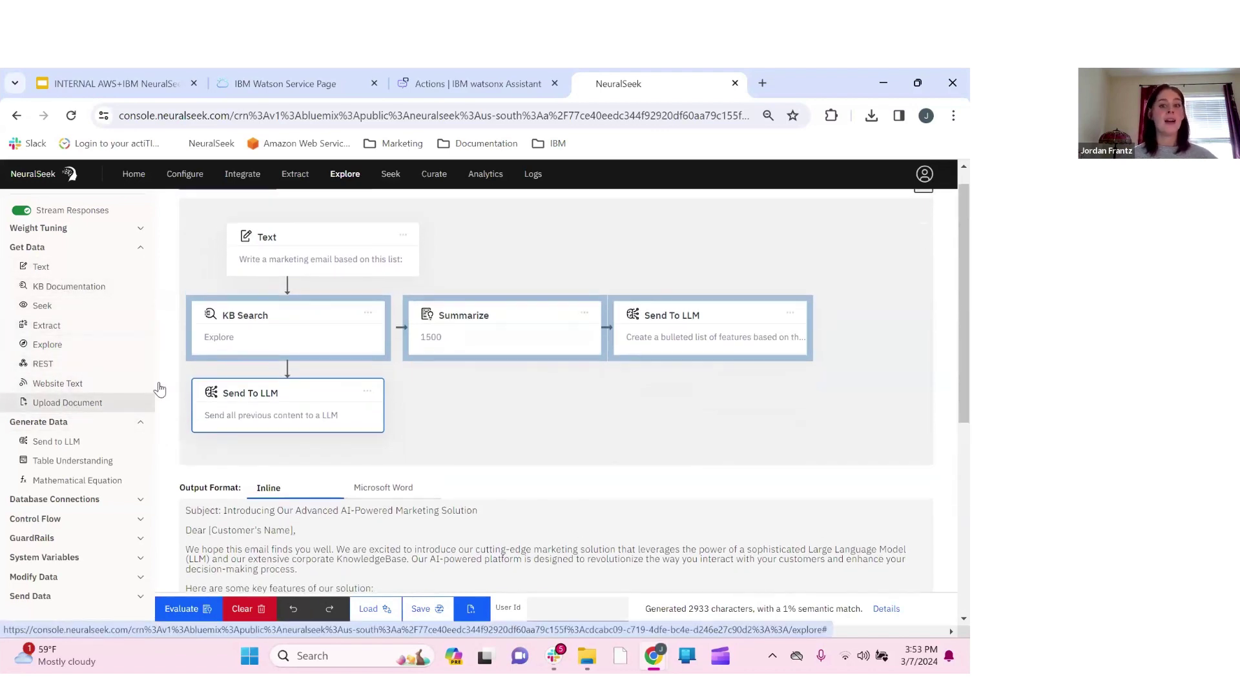
pyautogui.scroll(-1, 543, 424)
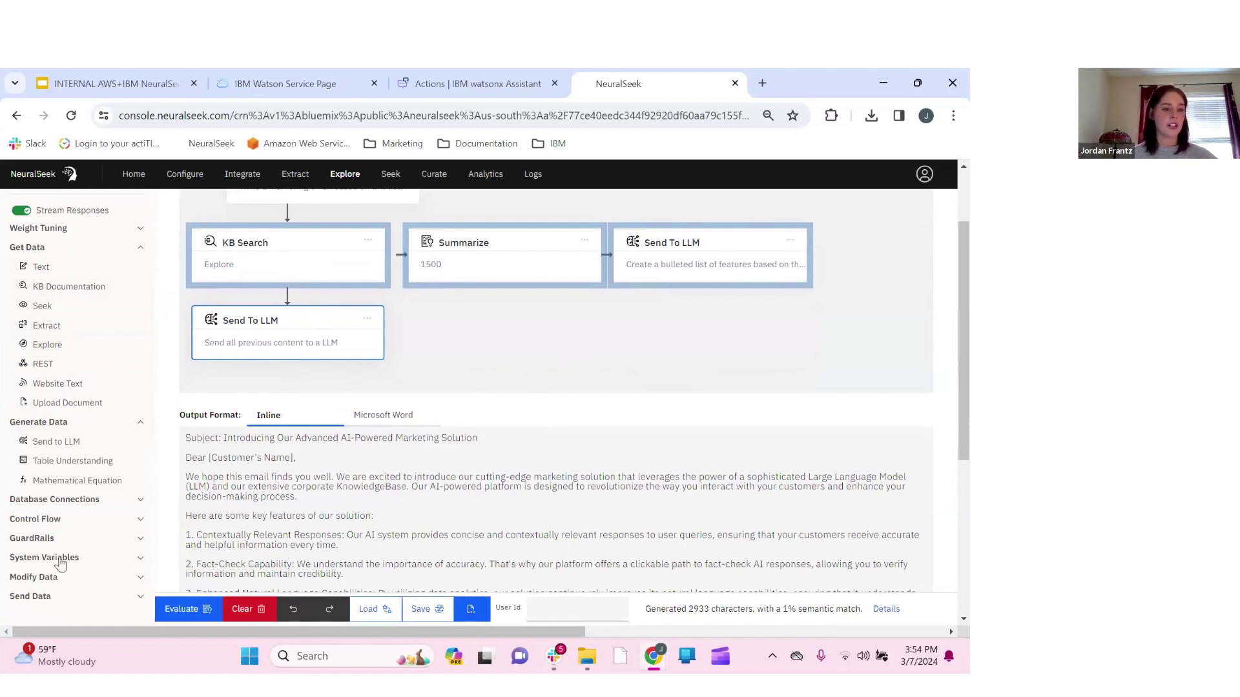
pyautogui.scroll(1, 622, 417)
pyautogui.scroll(2, 623, 417)
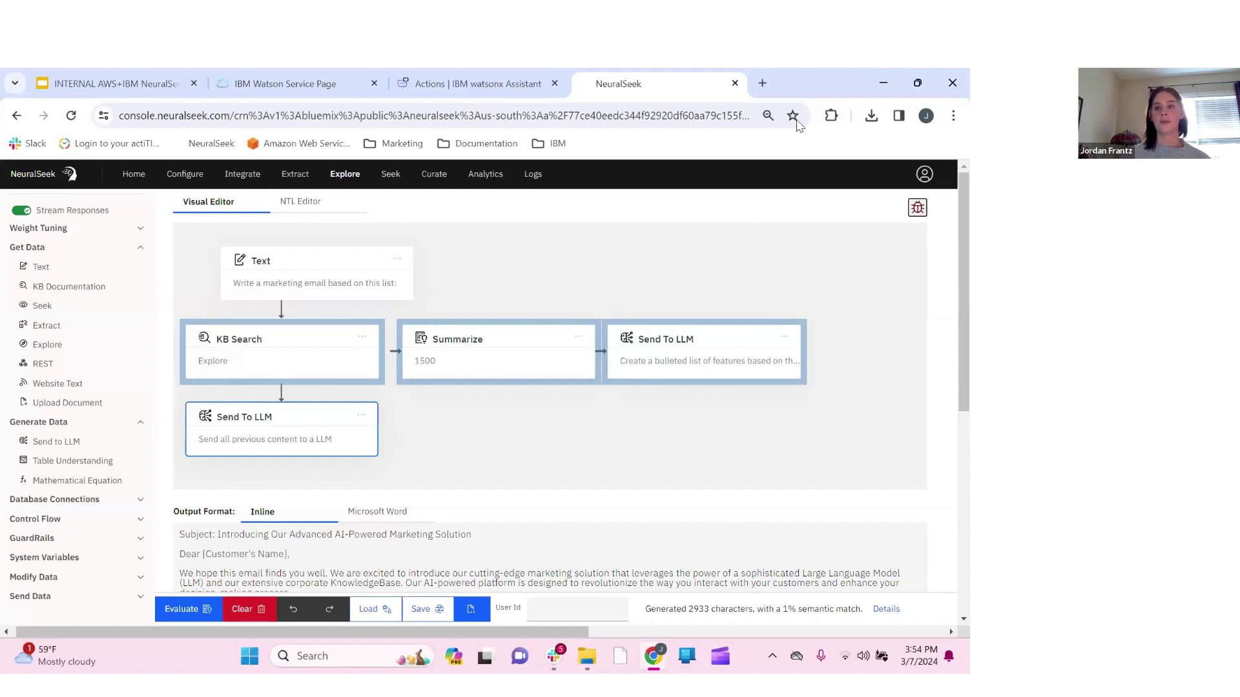
pyautogui.click(885, 84)
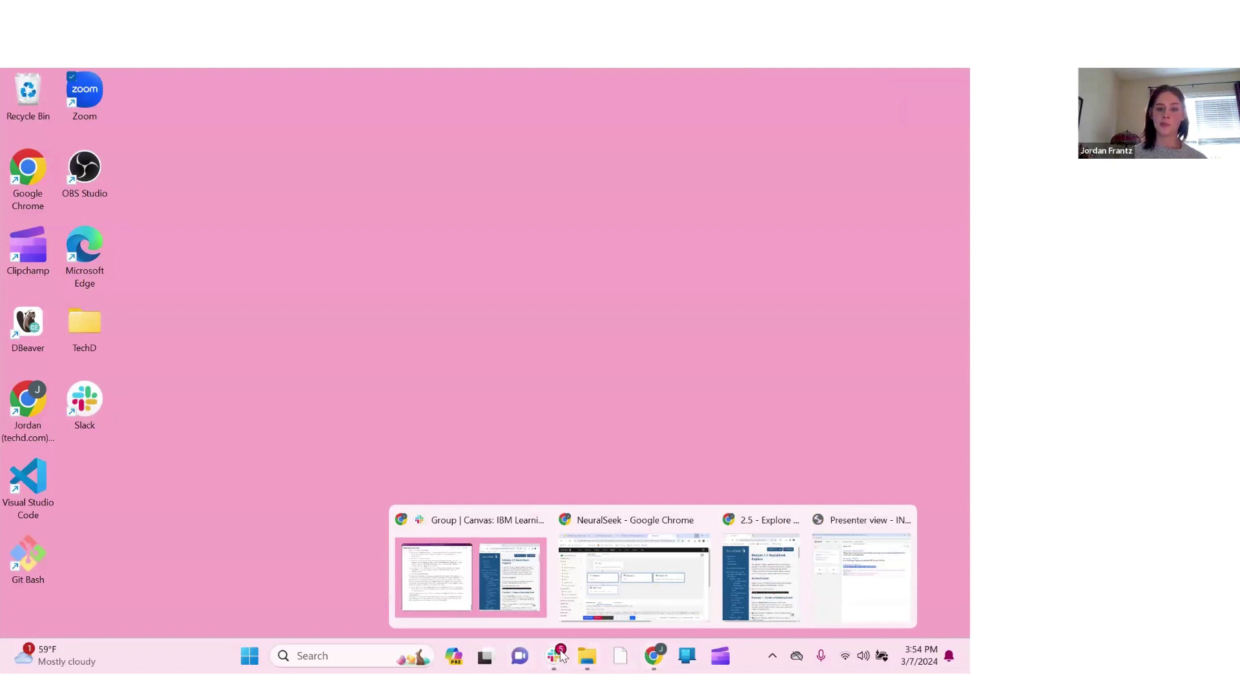
pyautogui.click(607, 604)
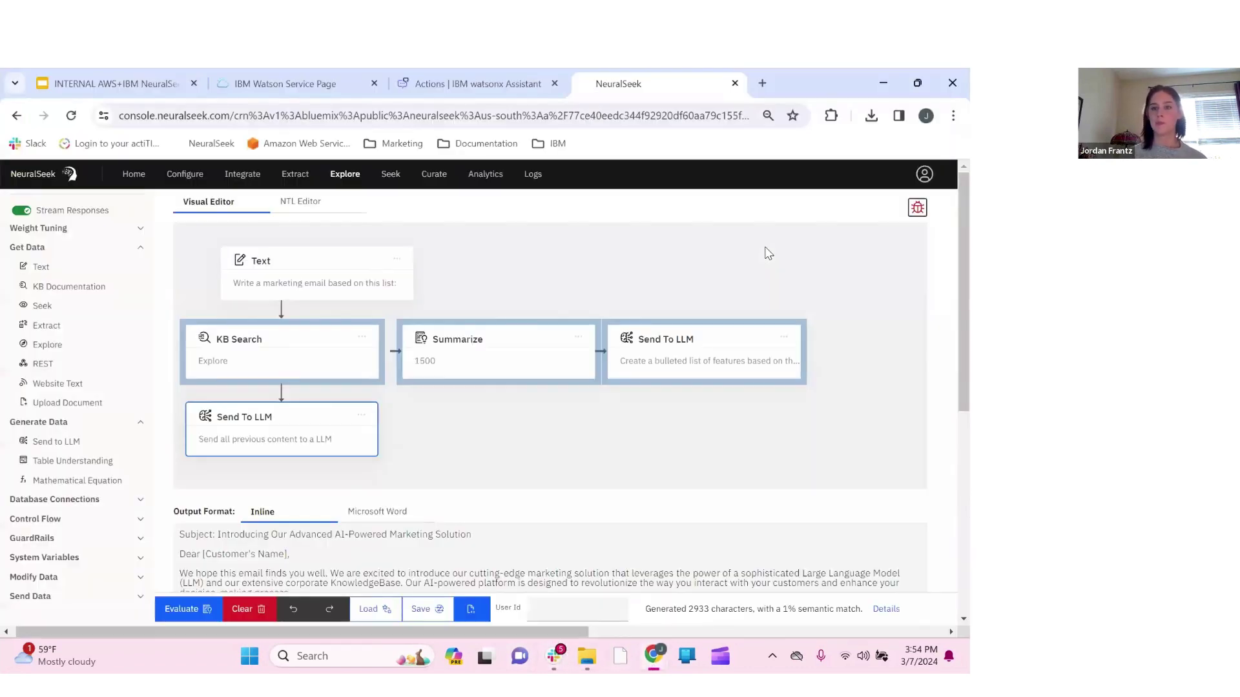